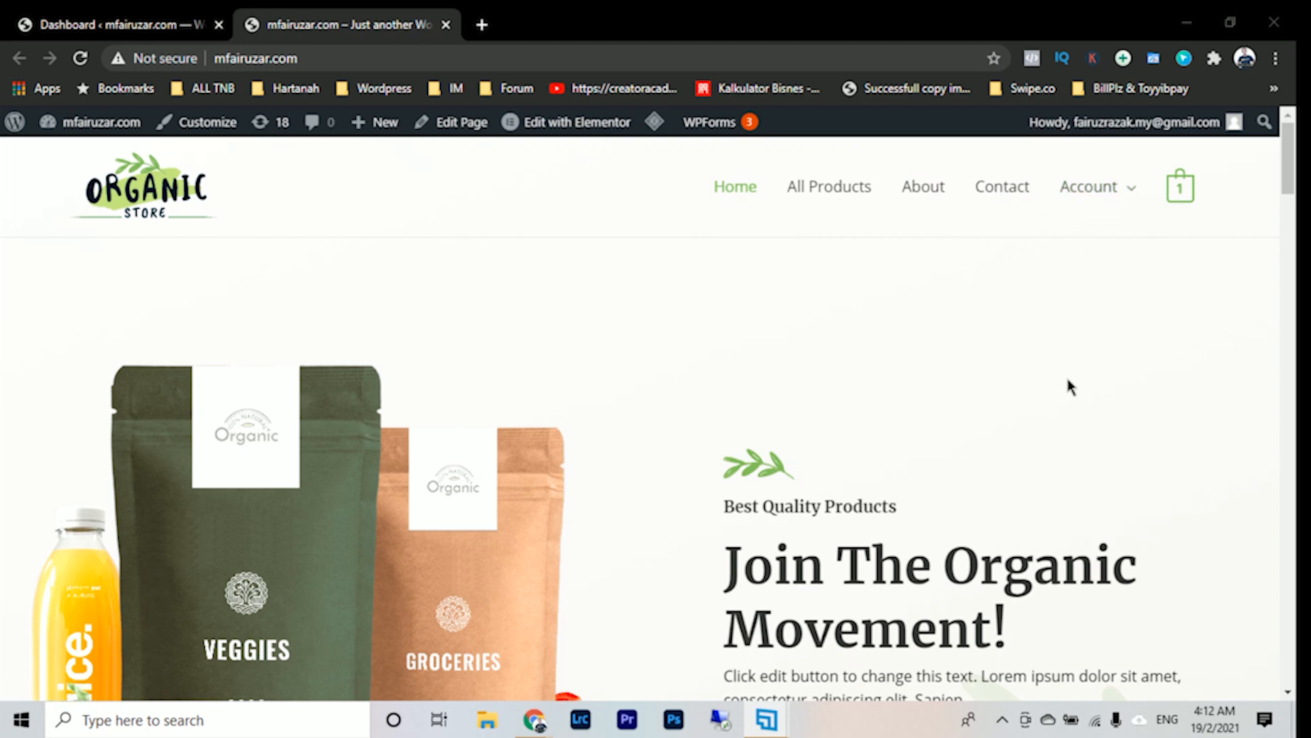
- Switch to the WordPress dashboard, open the page for adding plugins and dismiss the Mailchimp for Woocommerce notice
scroll(1011, 457, down, 6)
scroll(1021, 467, up, 6)
click(115, 22)
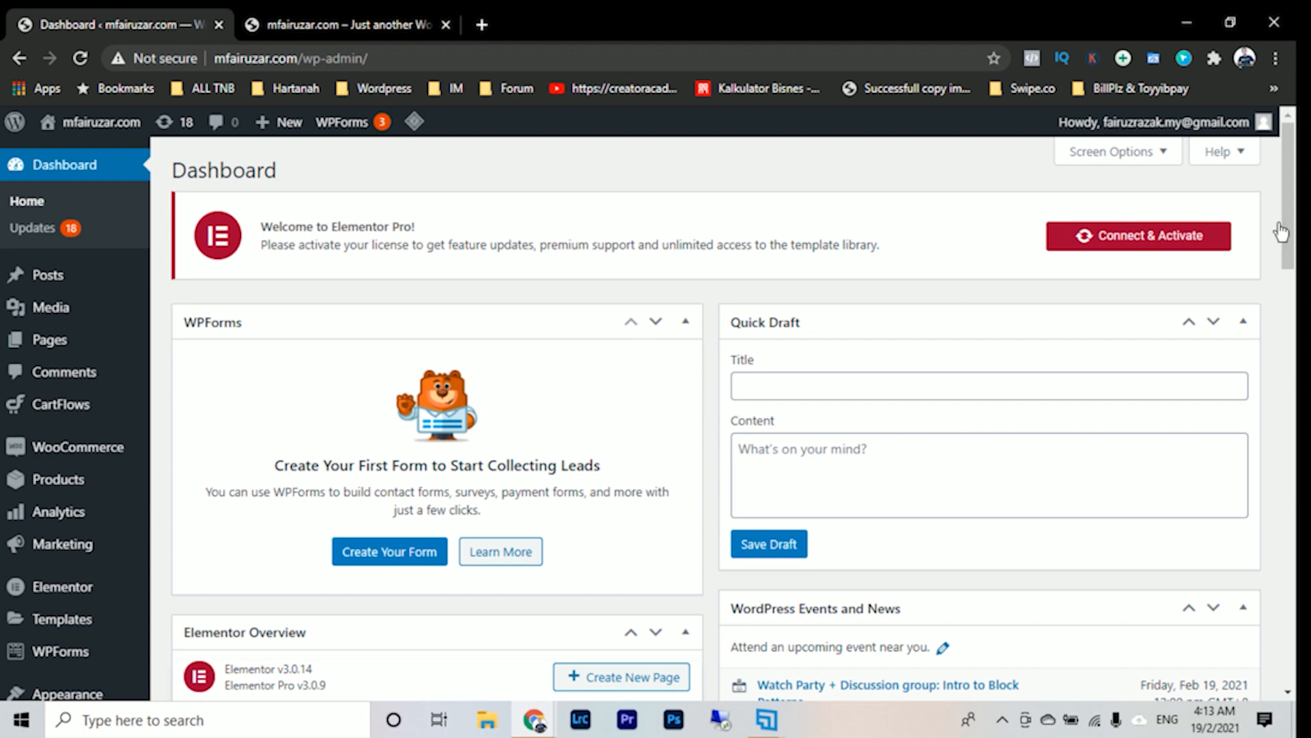
scroll(615, 341, down, 3)
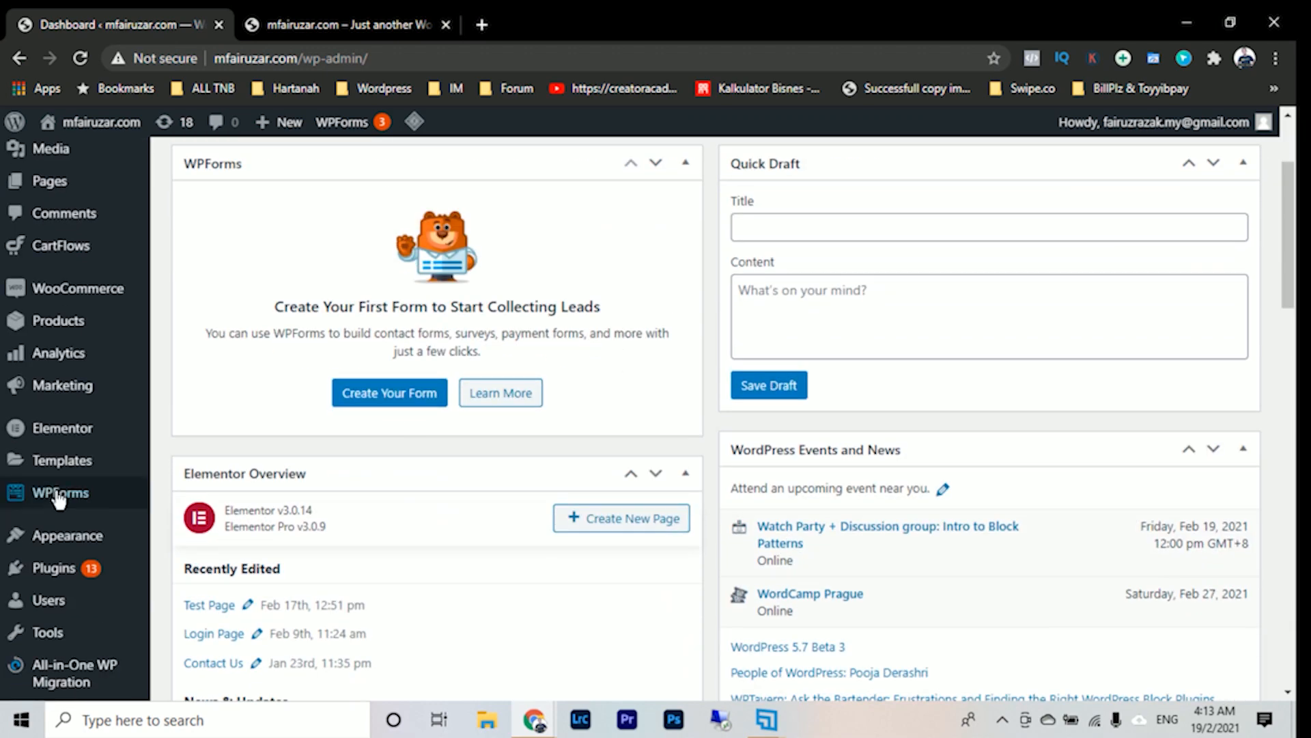
scroll(59, 498, down, 3)
mouse_move(63, 454)
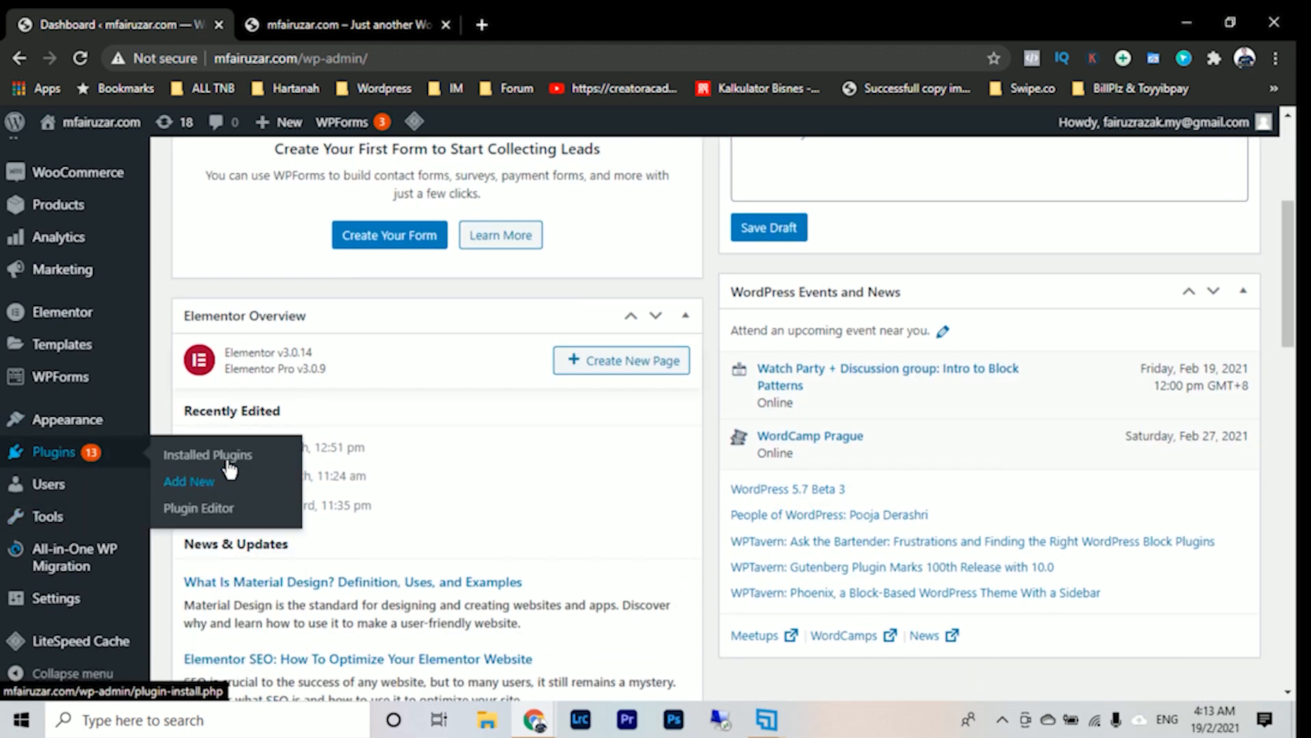
click(230, 489)
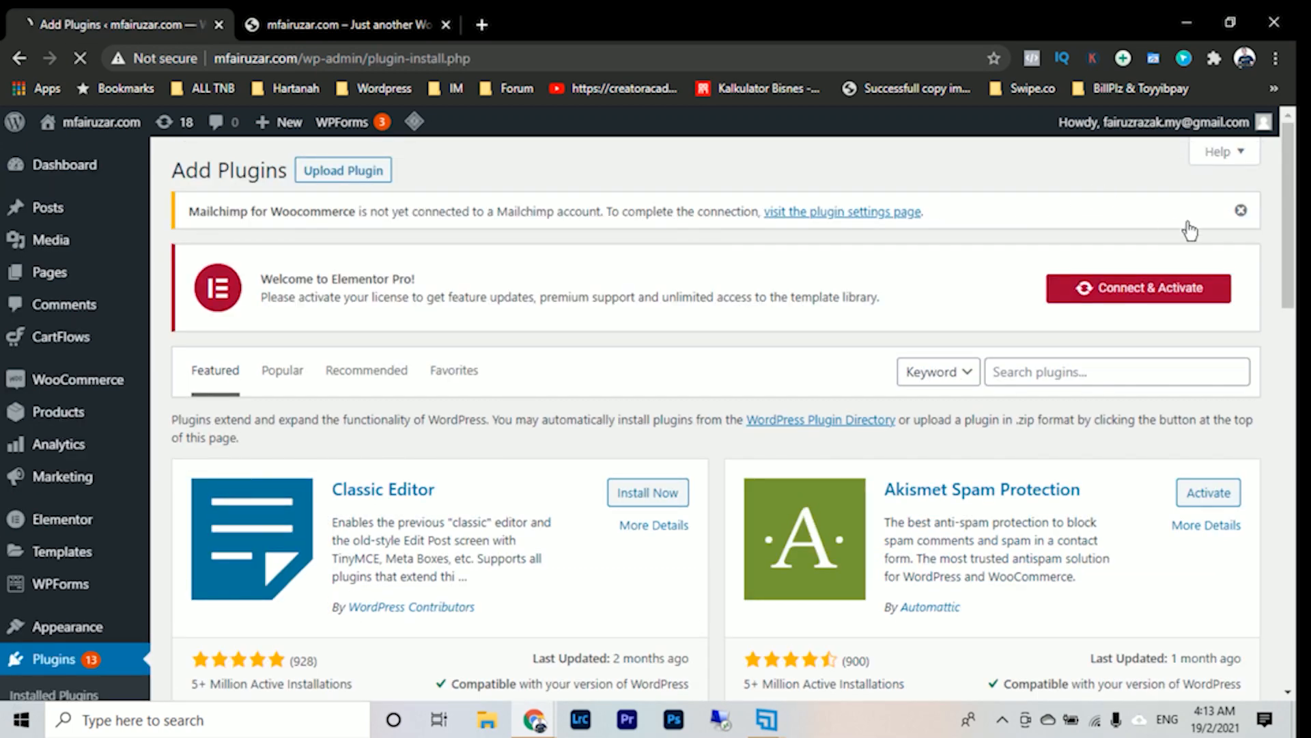
click(1241, 214)
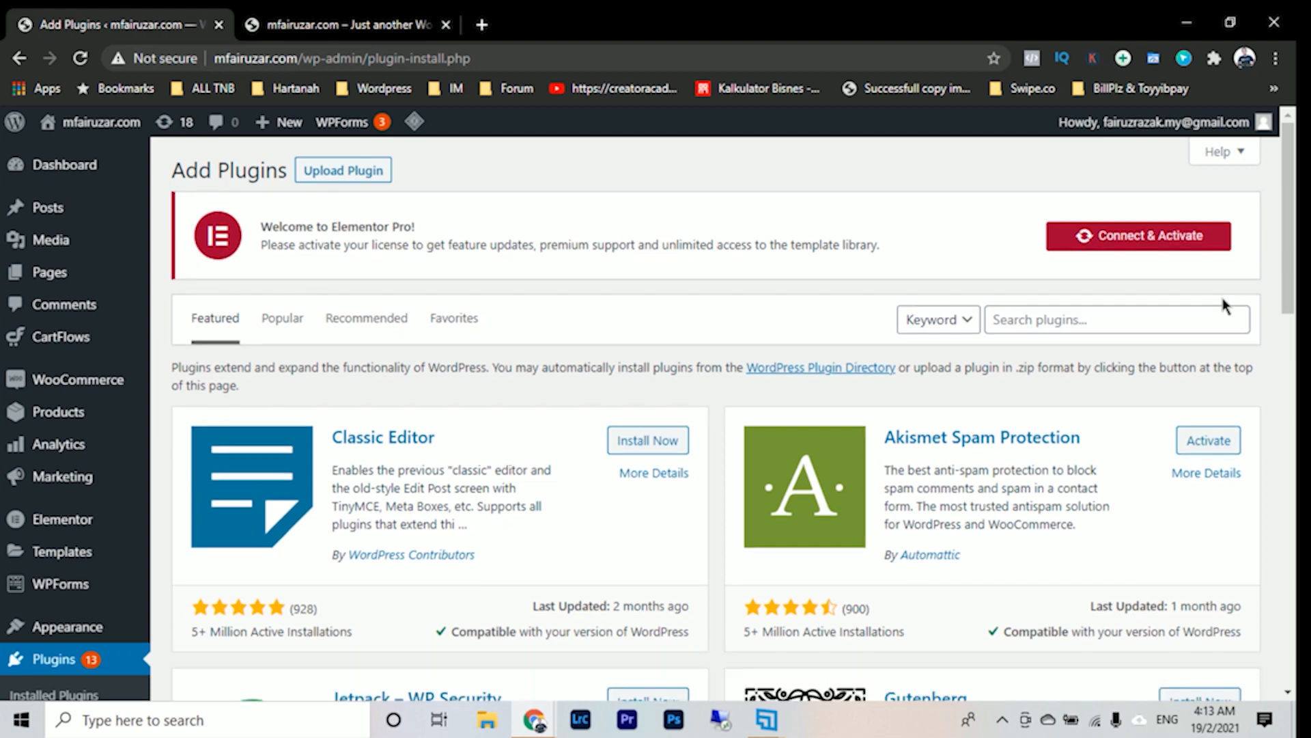
- Search the plugin directory for "profile builder" and install User Registration & User Profile – Profile Builder by Cozmoslabs
click(1067, 320)
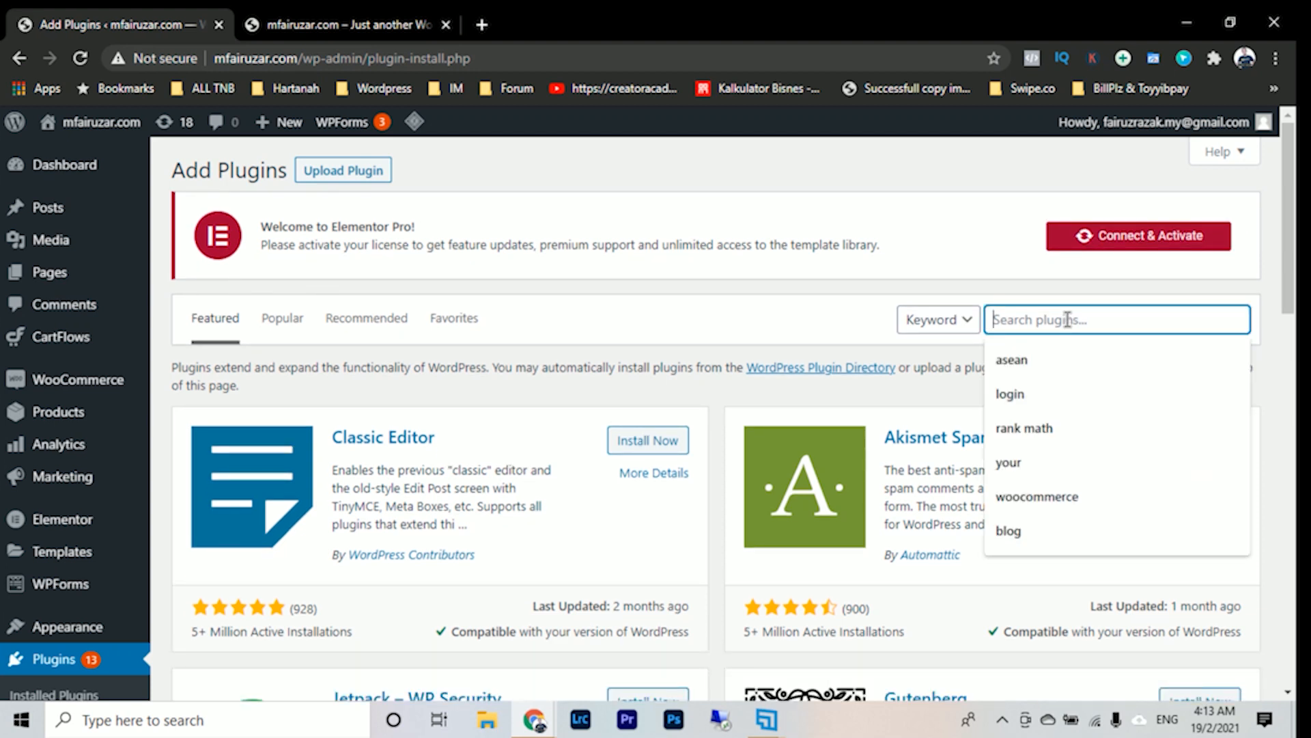
text(profile)
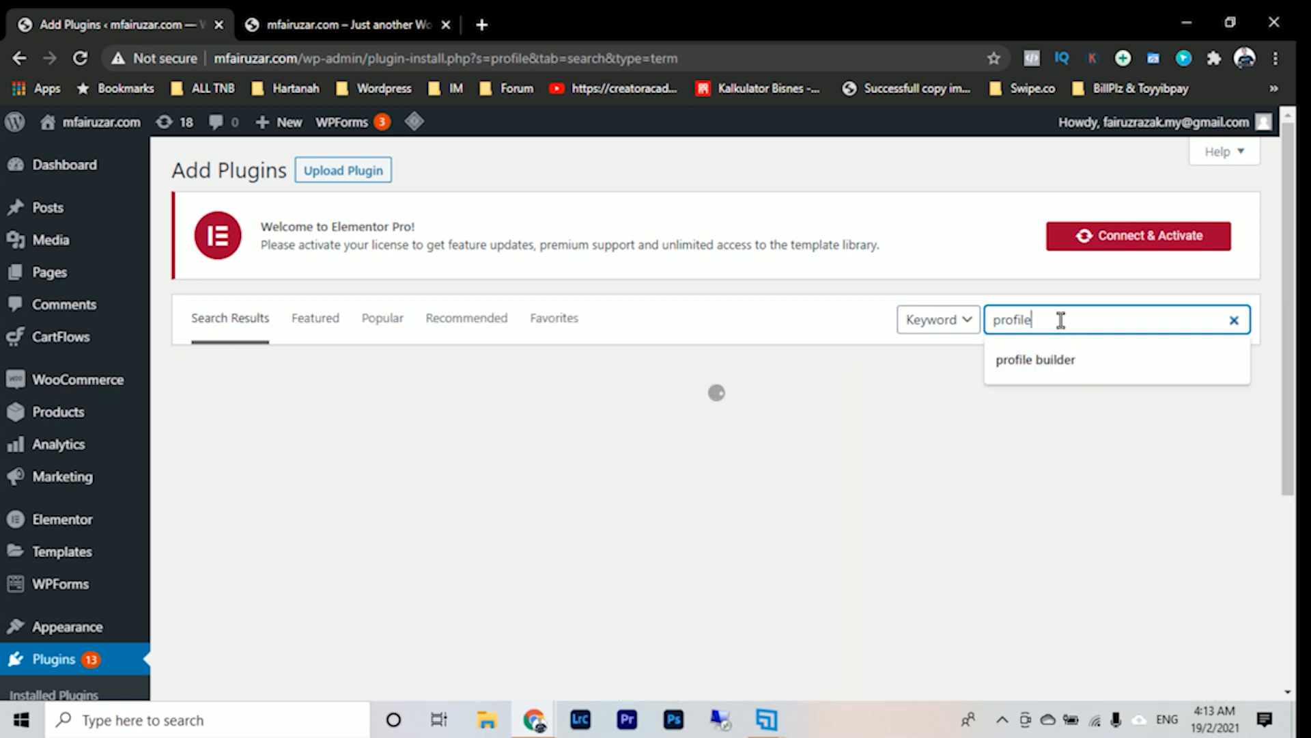
click(1061, 319)
click(1045, 360)
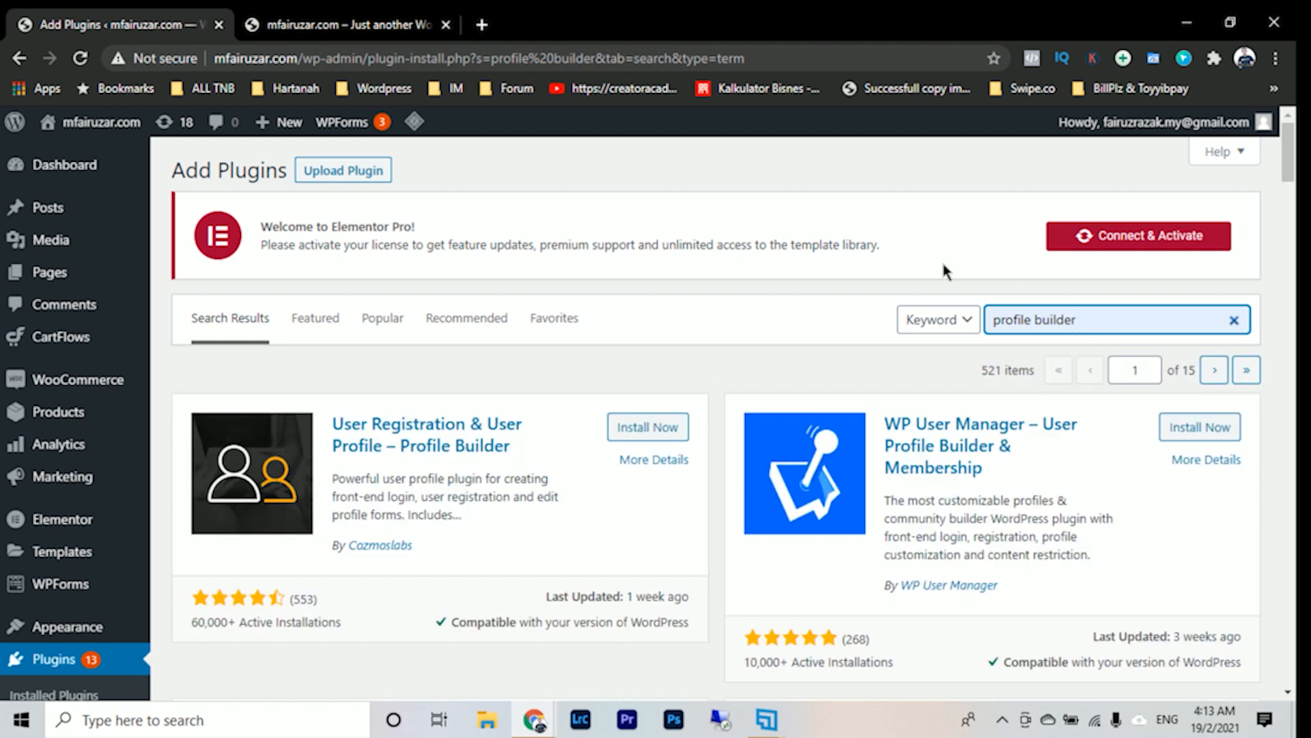
click(655, 434)
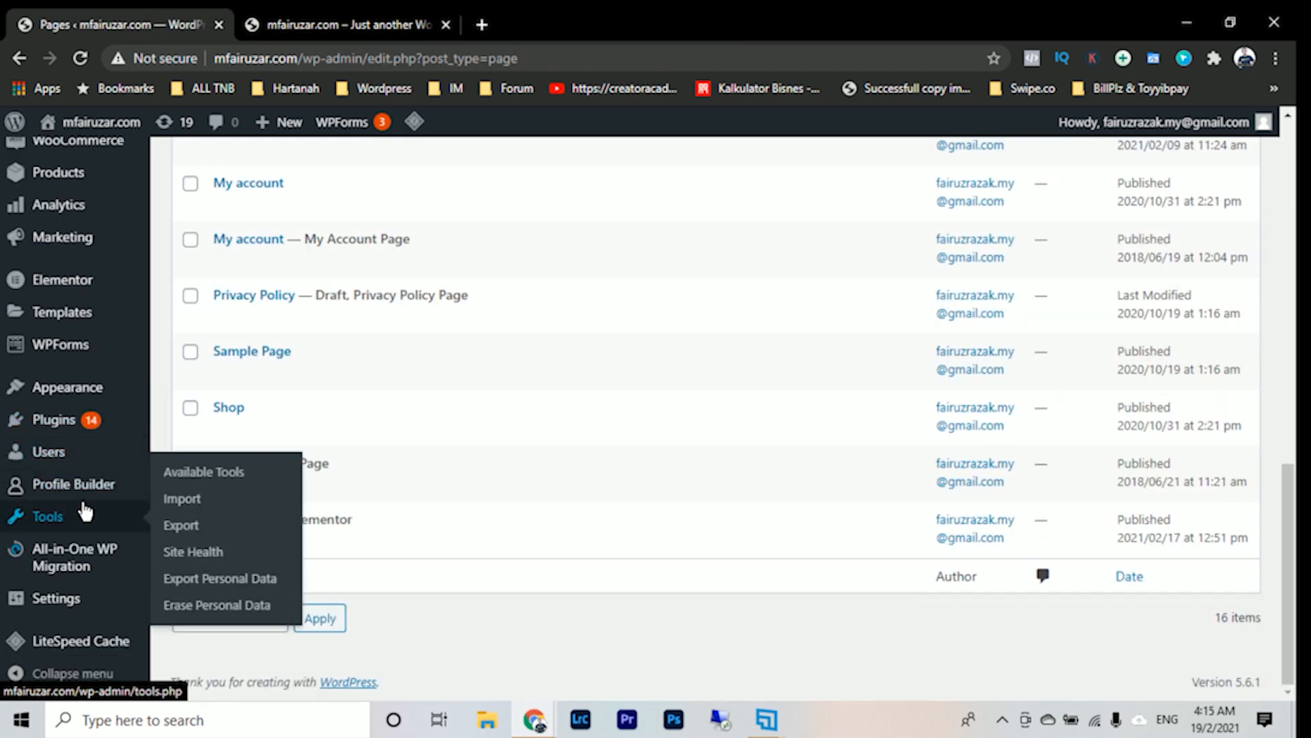
- Open the Basic Information page of the Profile Builder plugin
scroll(79, 496, up, 10)
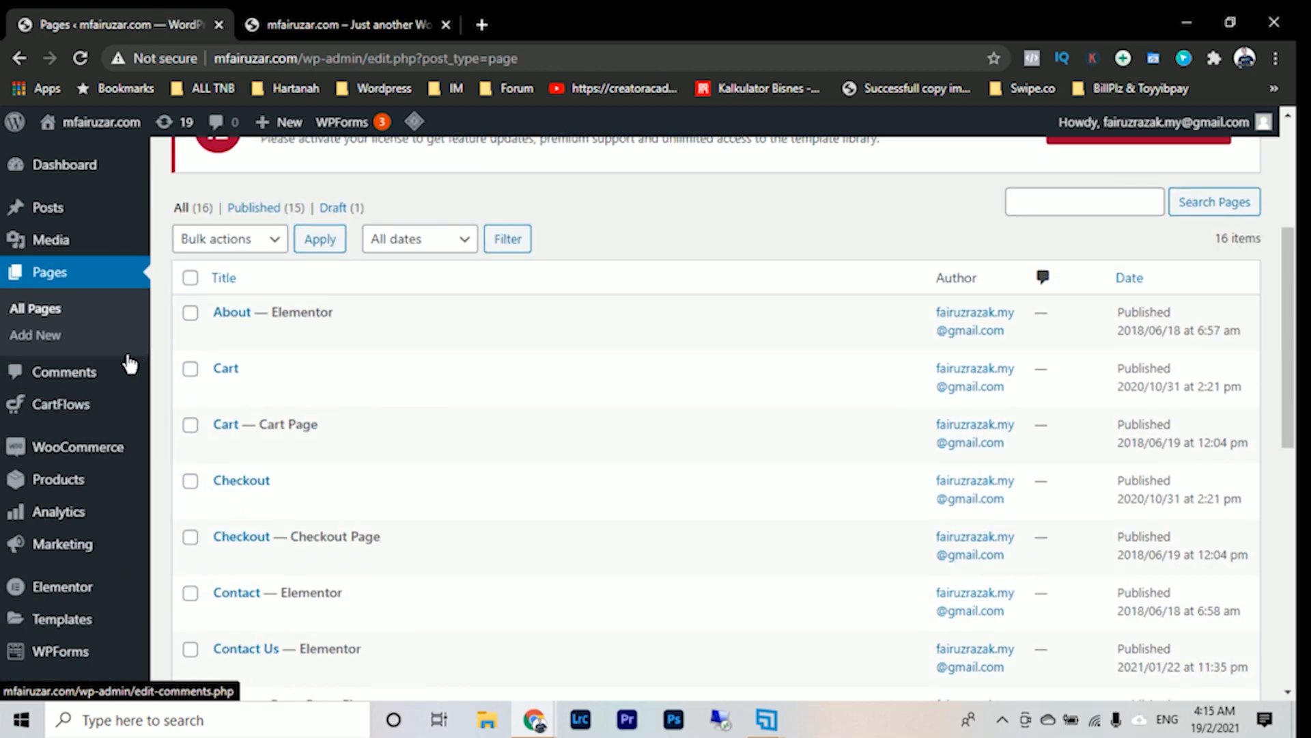
scroll(91, 445, down, 3)
mouse_move(65, 533)
scroll(63, 536, down, 2)
mouse_move(94, 491)
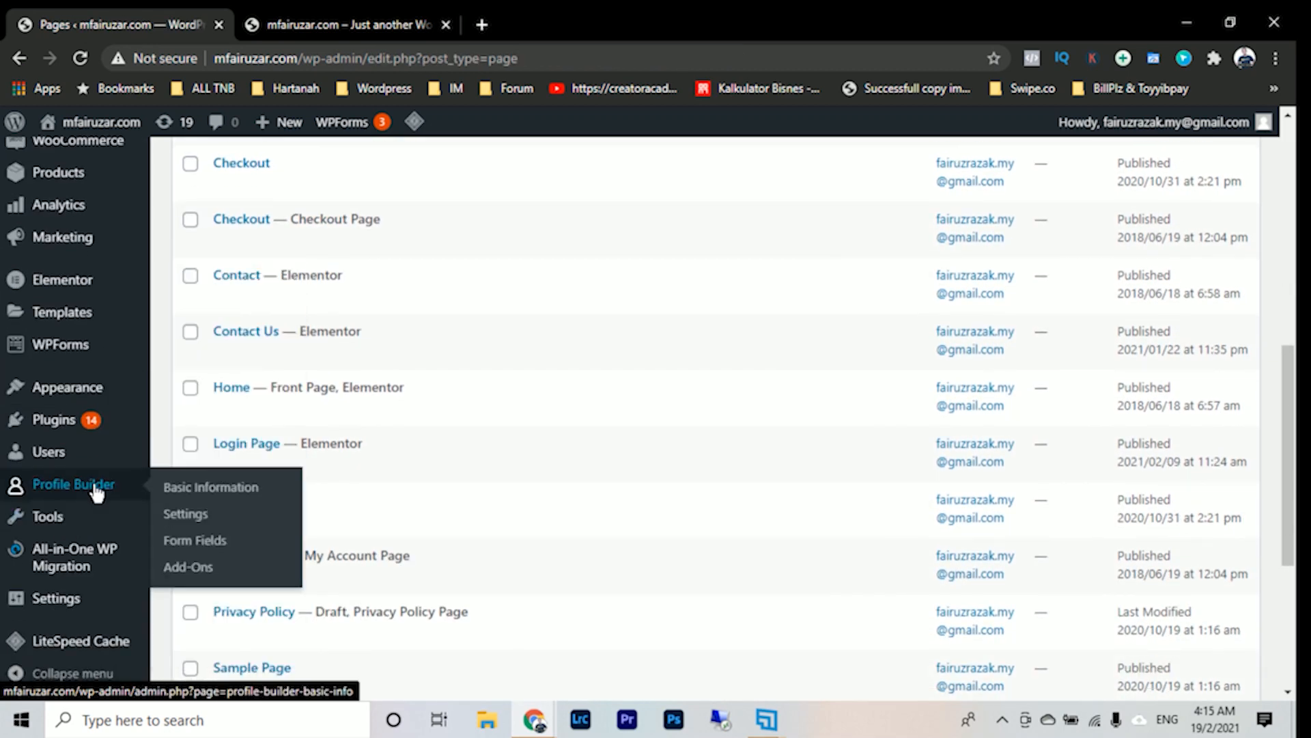
click(233, 496)
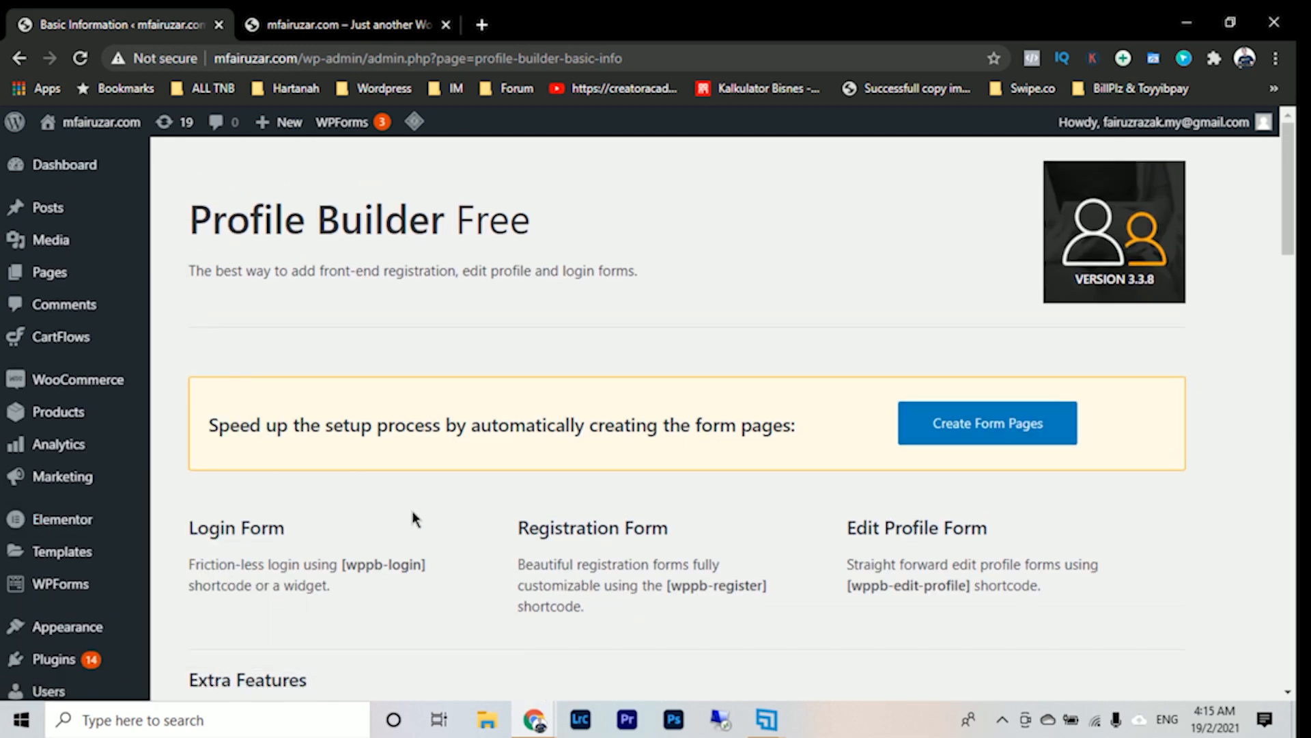
- Have Profile Builder create its login, registration and edit profile form pages automatically
scroll(412, 521, down, 2)
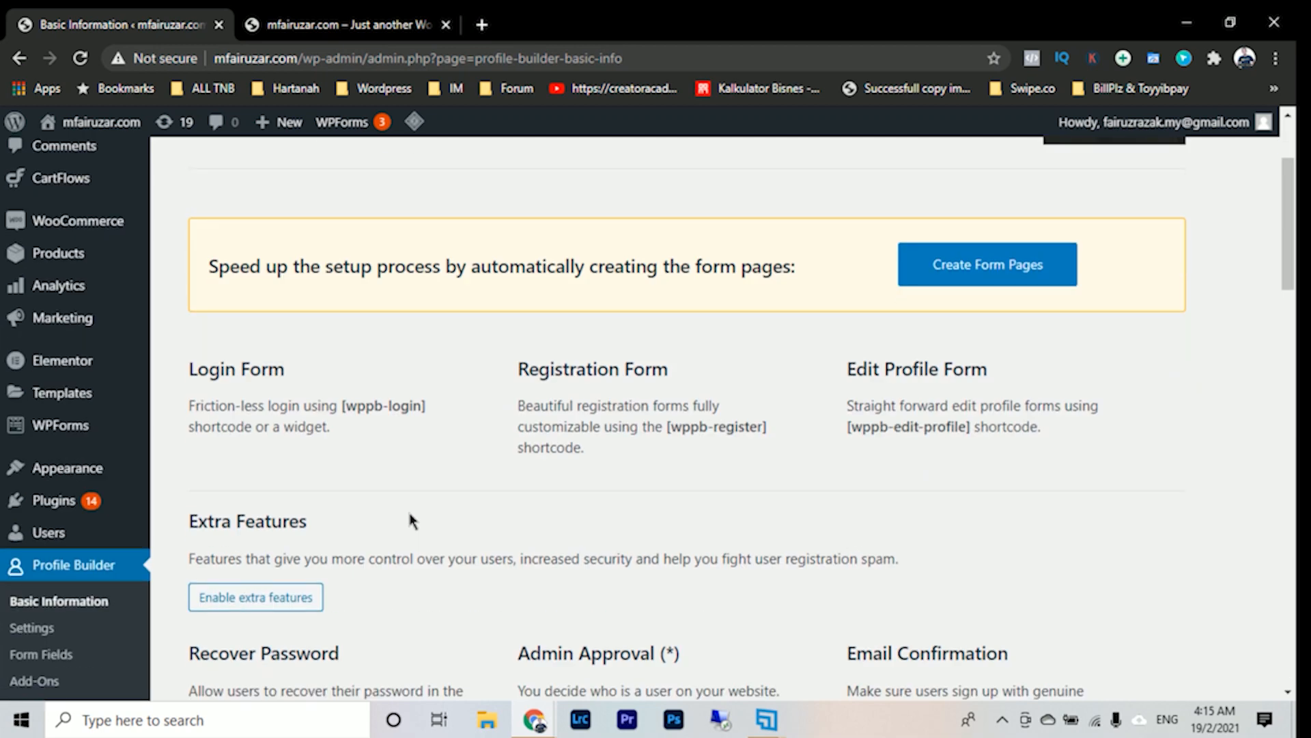
scroll(410, 519, up, 2)
click(1027, 441)
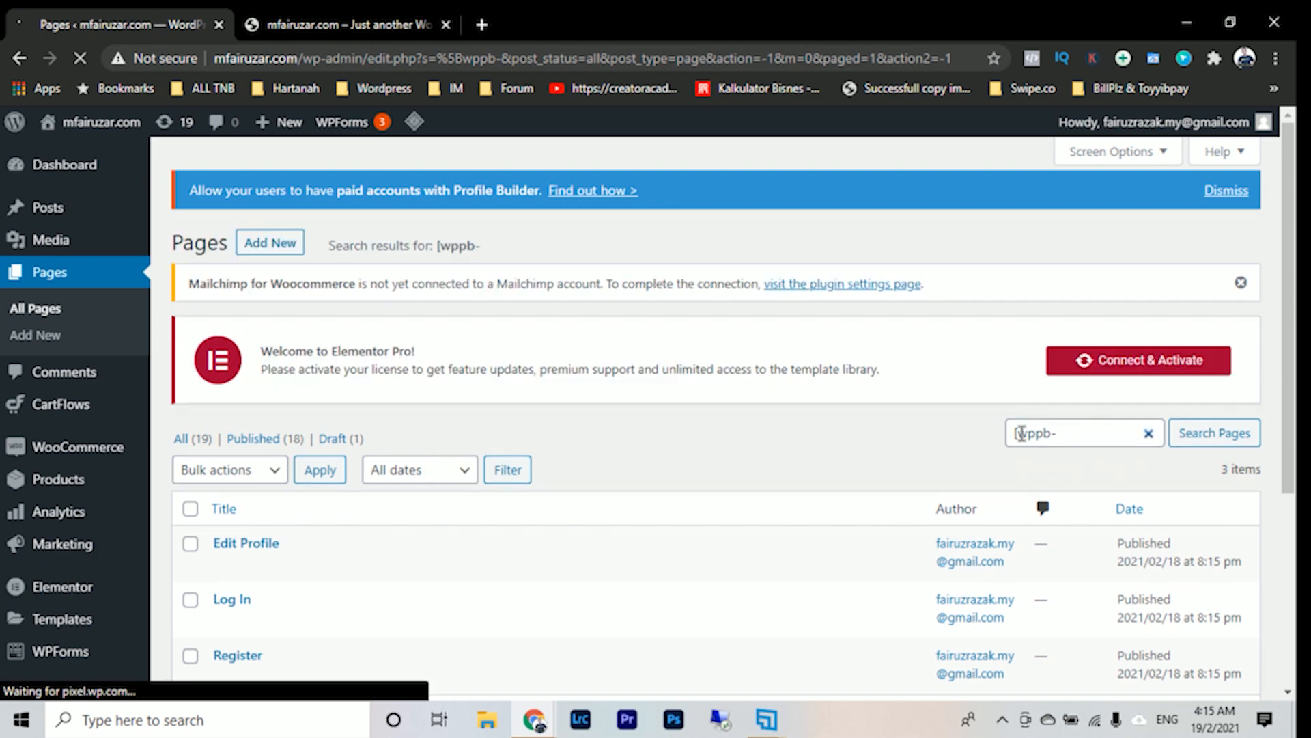
- Look over the generated form pages and dismiss the Profile Builder paid accounts notice above the page list
scroll(790, 409, down, 2)
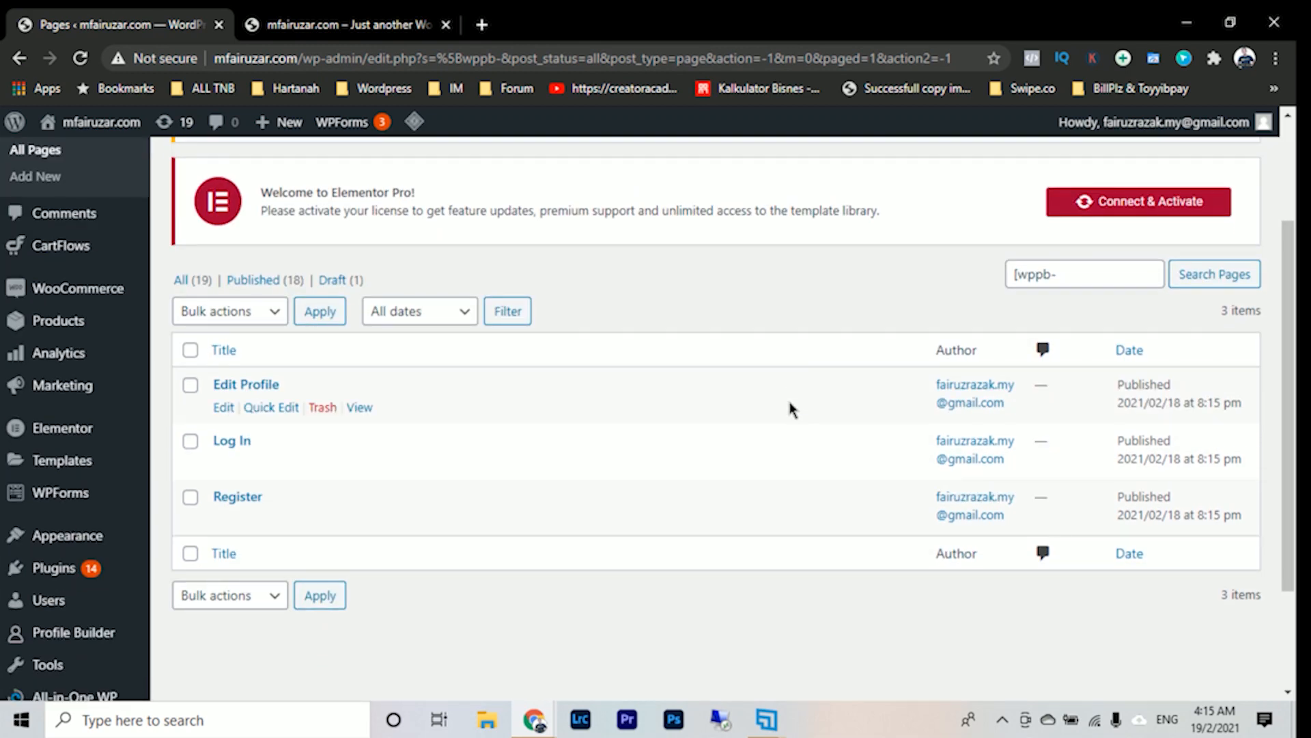
scroll(791, 409, up, 2)
scroll(791, 409, down, 2)
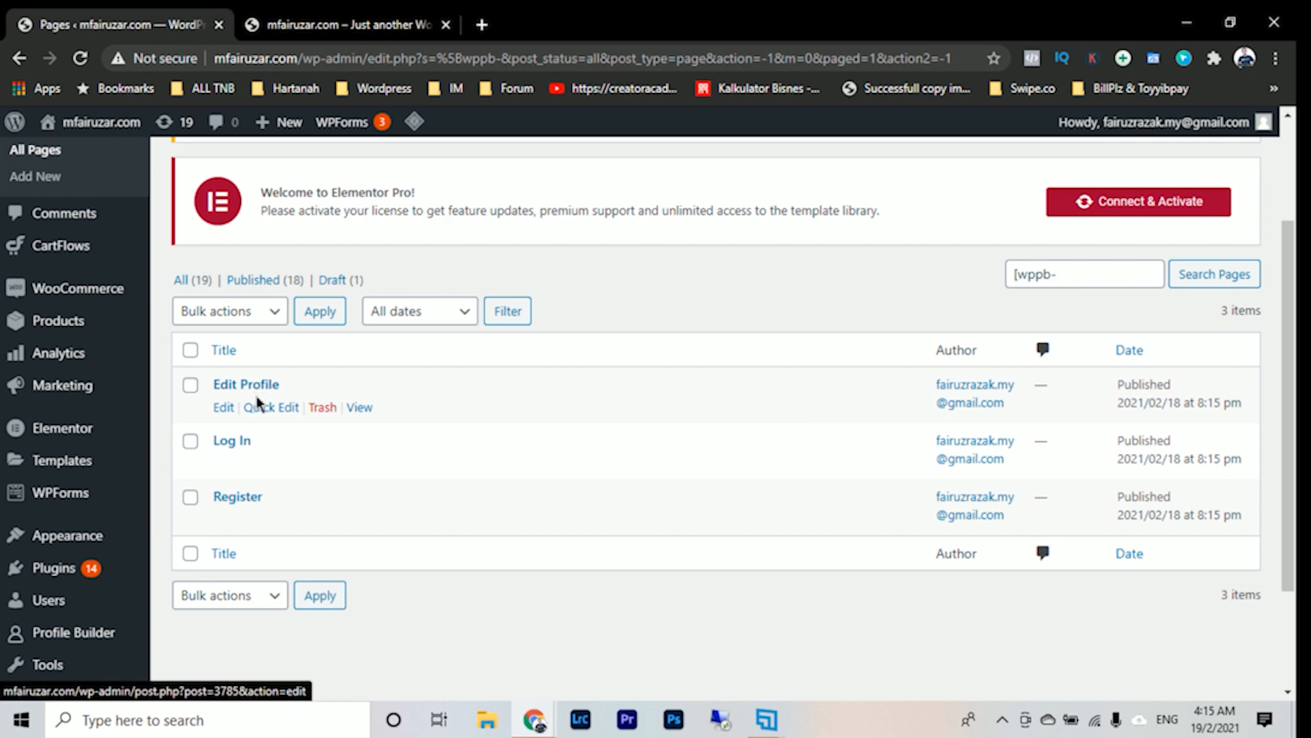
scroll(509, 499, up, 2)
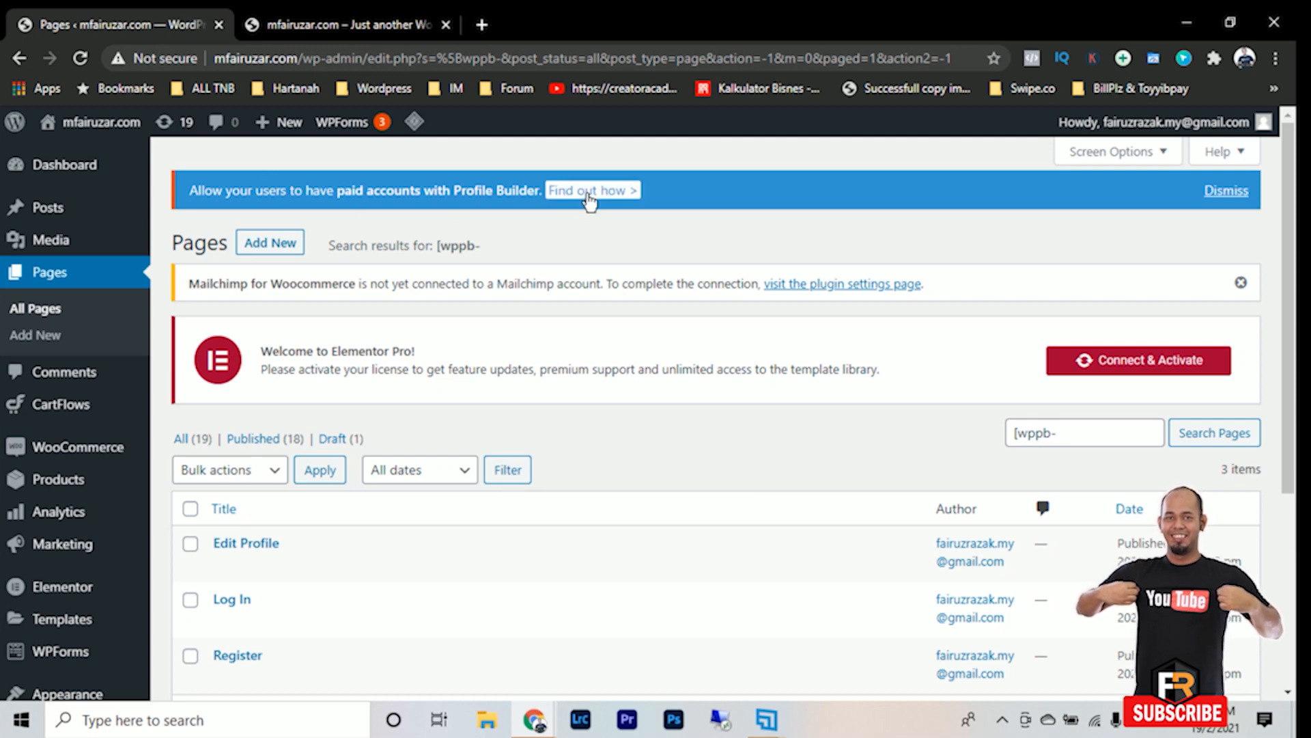
click(1226, 191)
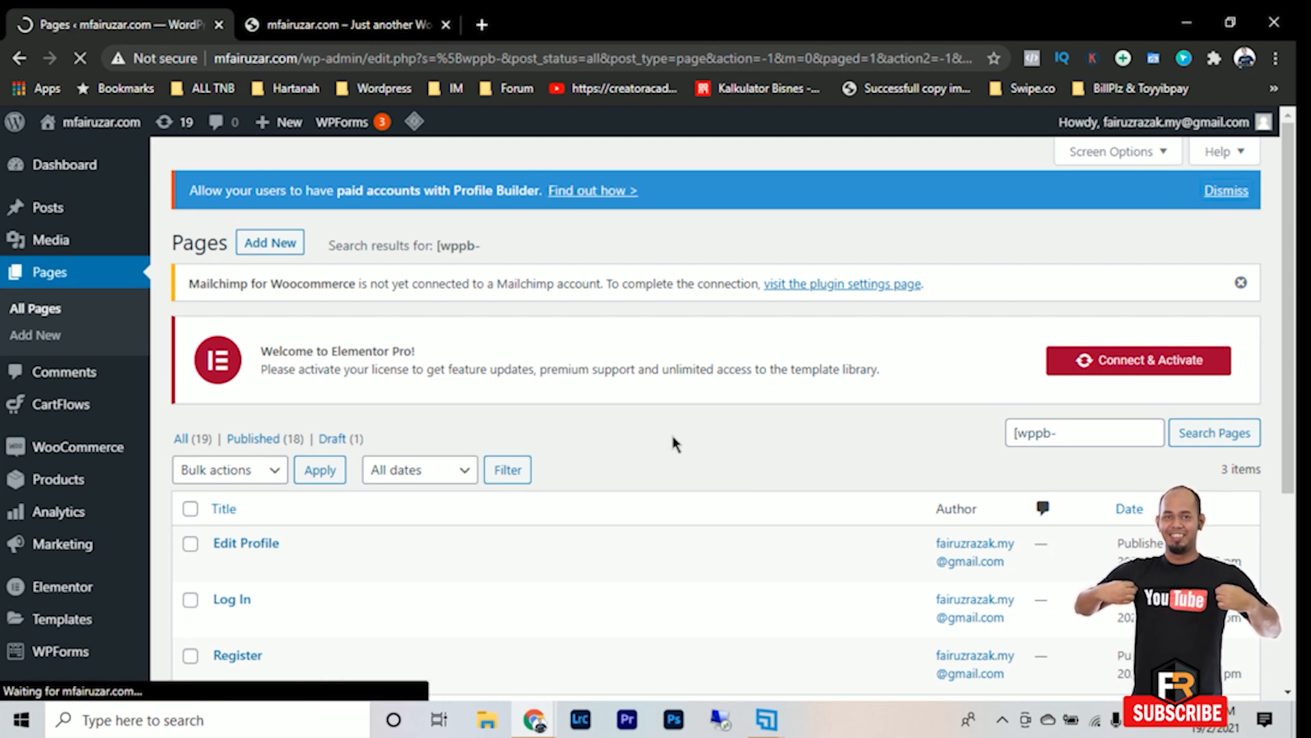
- Open the Profile Builder settings and dismiss the notice about free add-ons migrated to the main plugin
scroll(670, 440, down, 3)
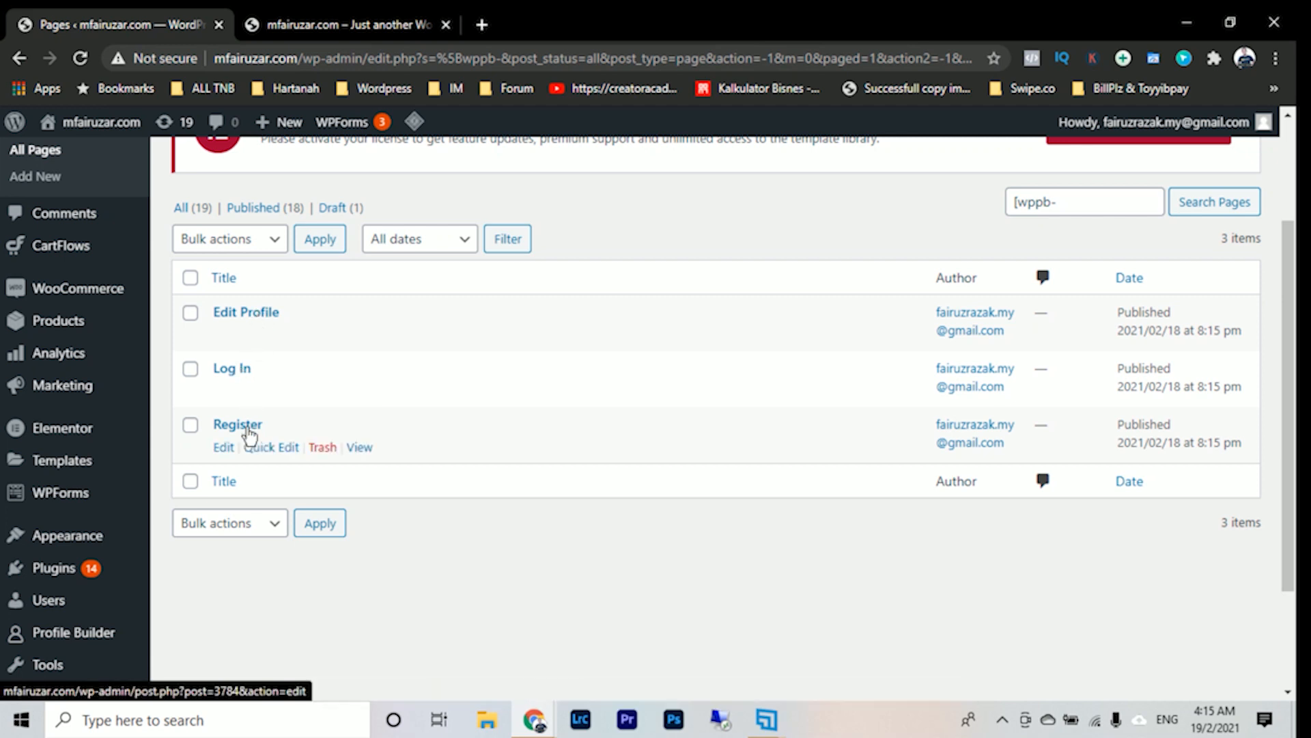
scroll(93, 512, down, 2)
mouse_move(63, 434)
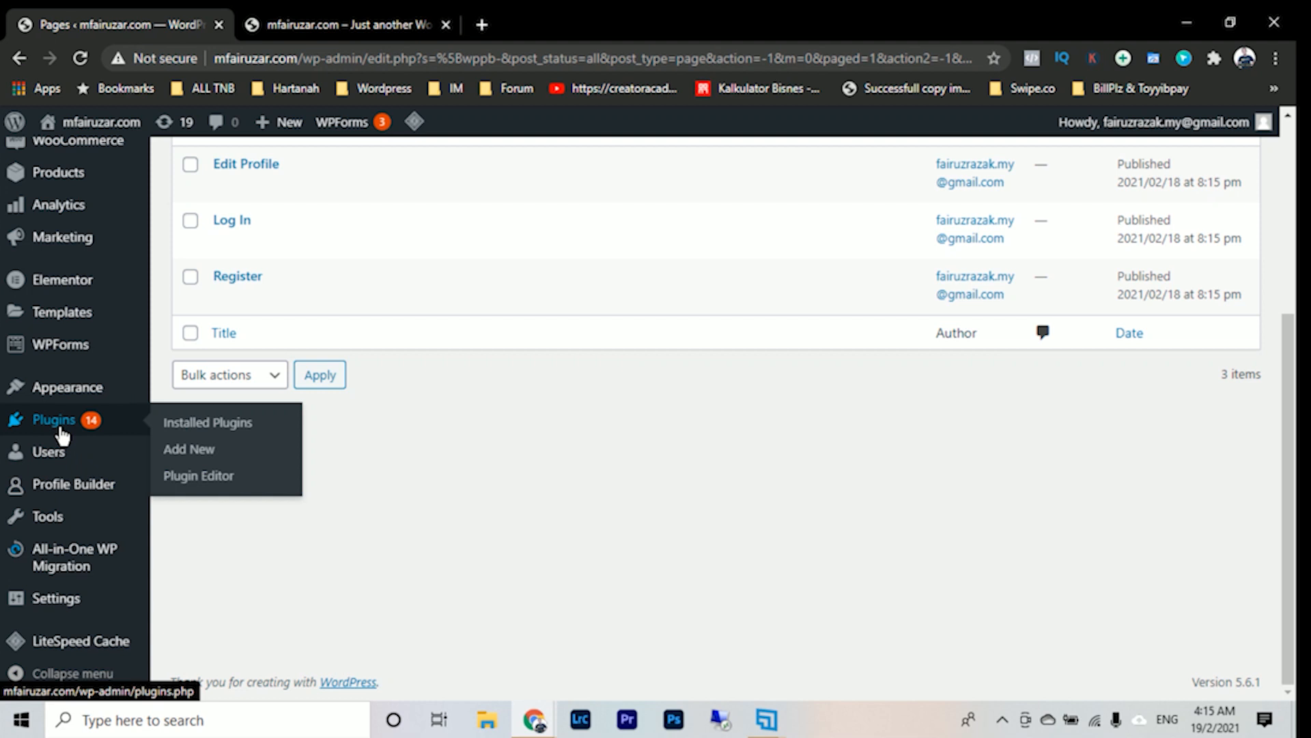
mouse_move(99, 492)
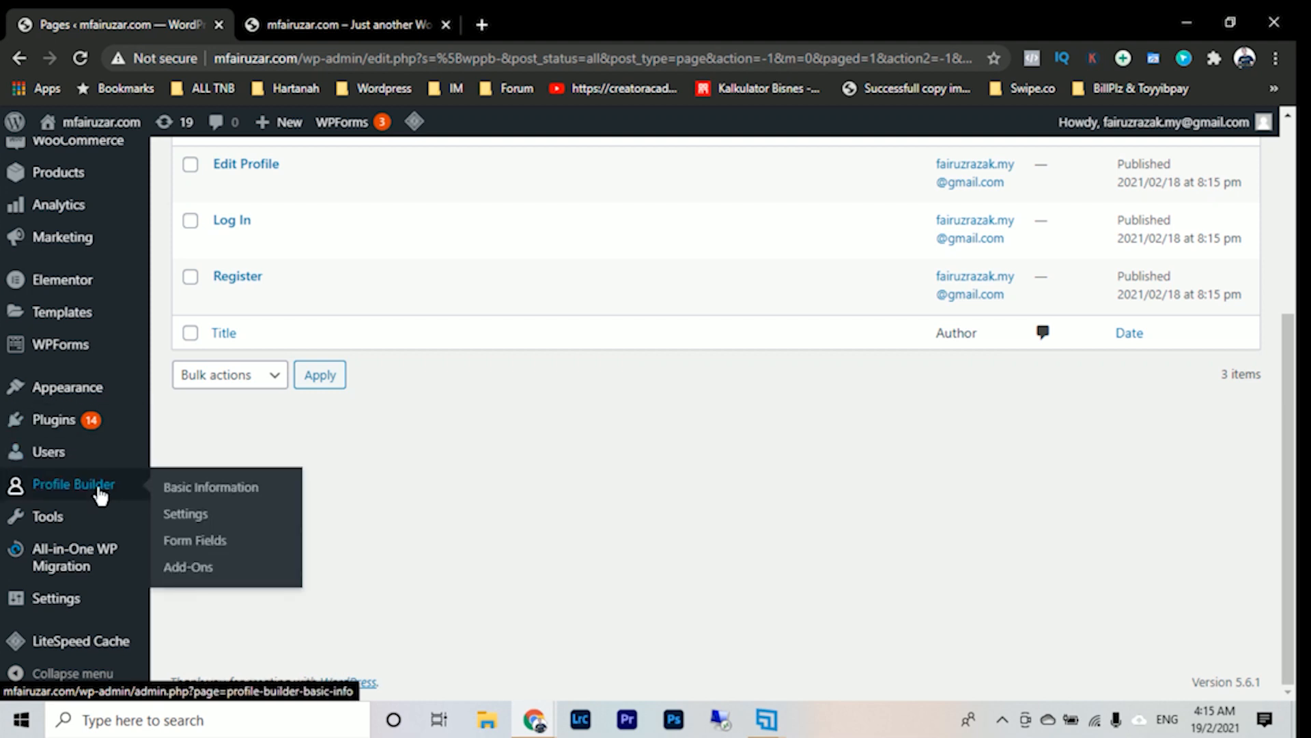
click(206, 520)
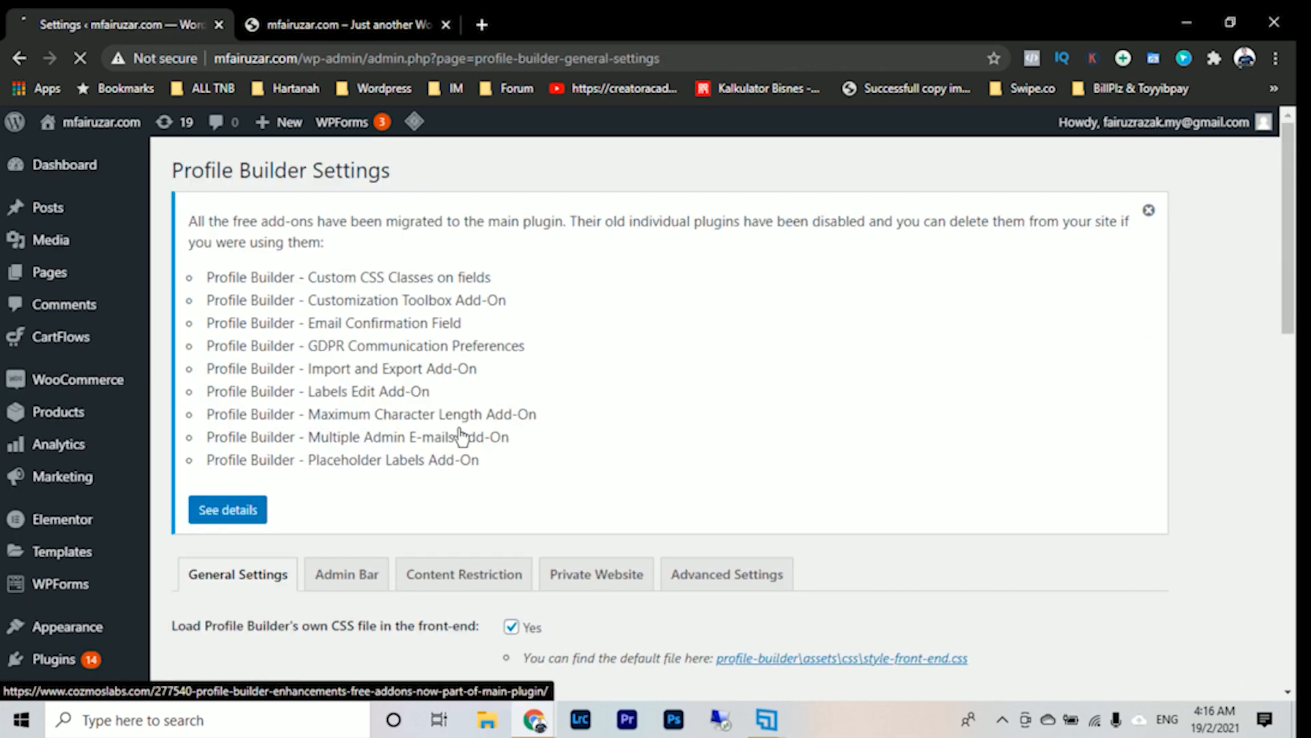
click(1161, 208)
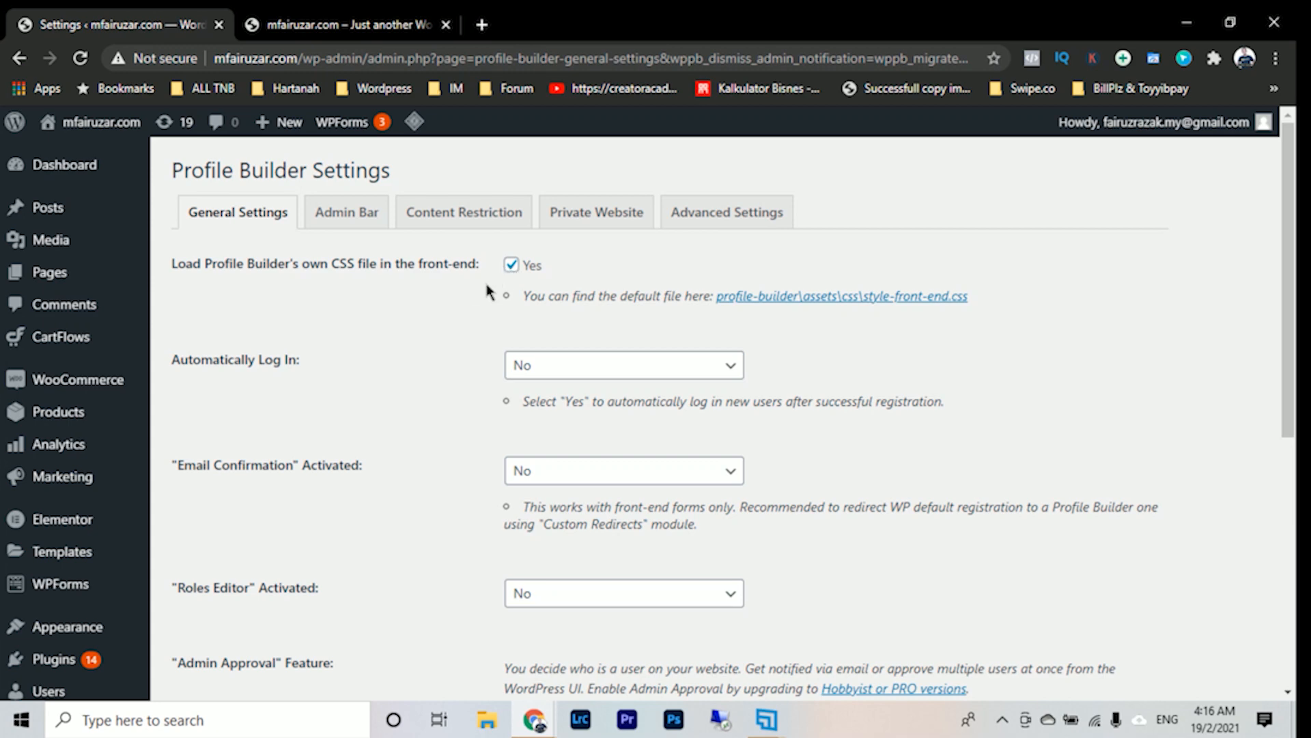
- Turn off loading Profile Builder's own CSS file in the front-end and review the remaining general settings
click(511, 265)
scroll(386, 361, down, 2)
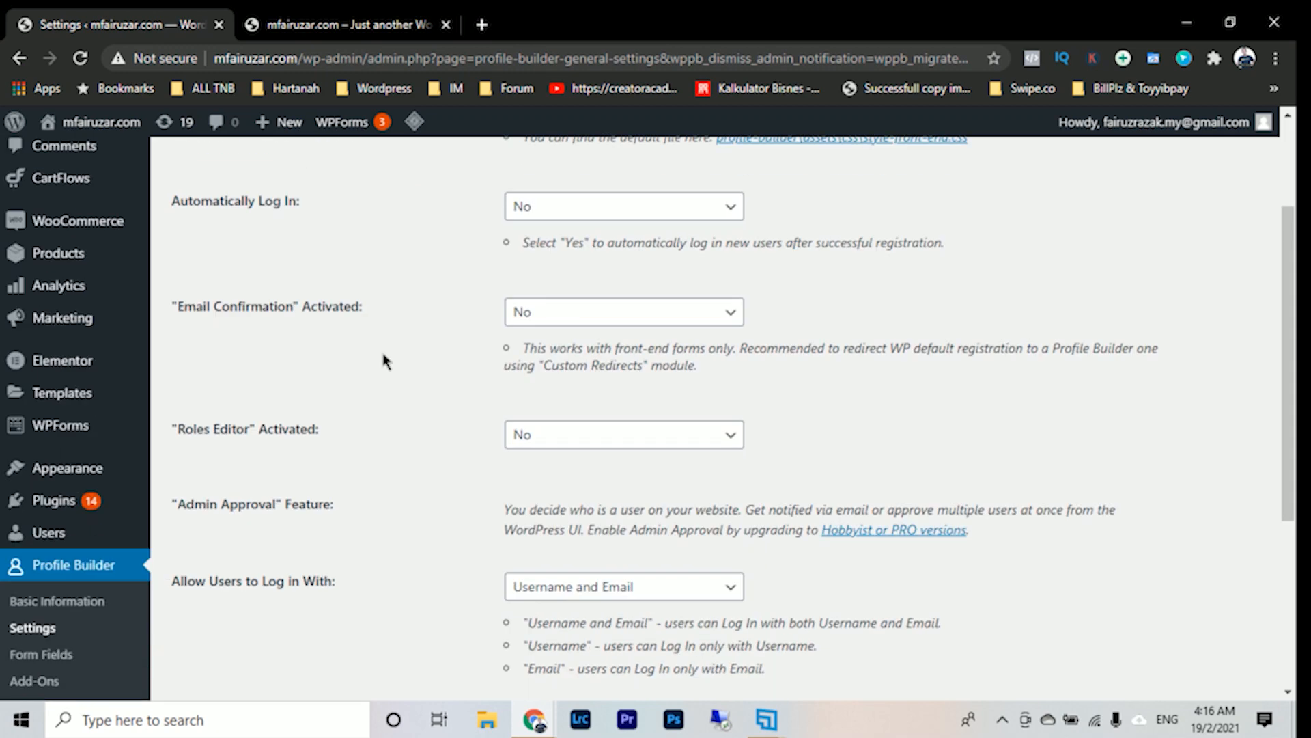
scroll(386, 361, down, 2)
scroll(426, 362, down, 2)
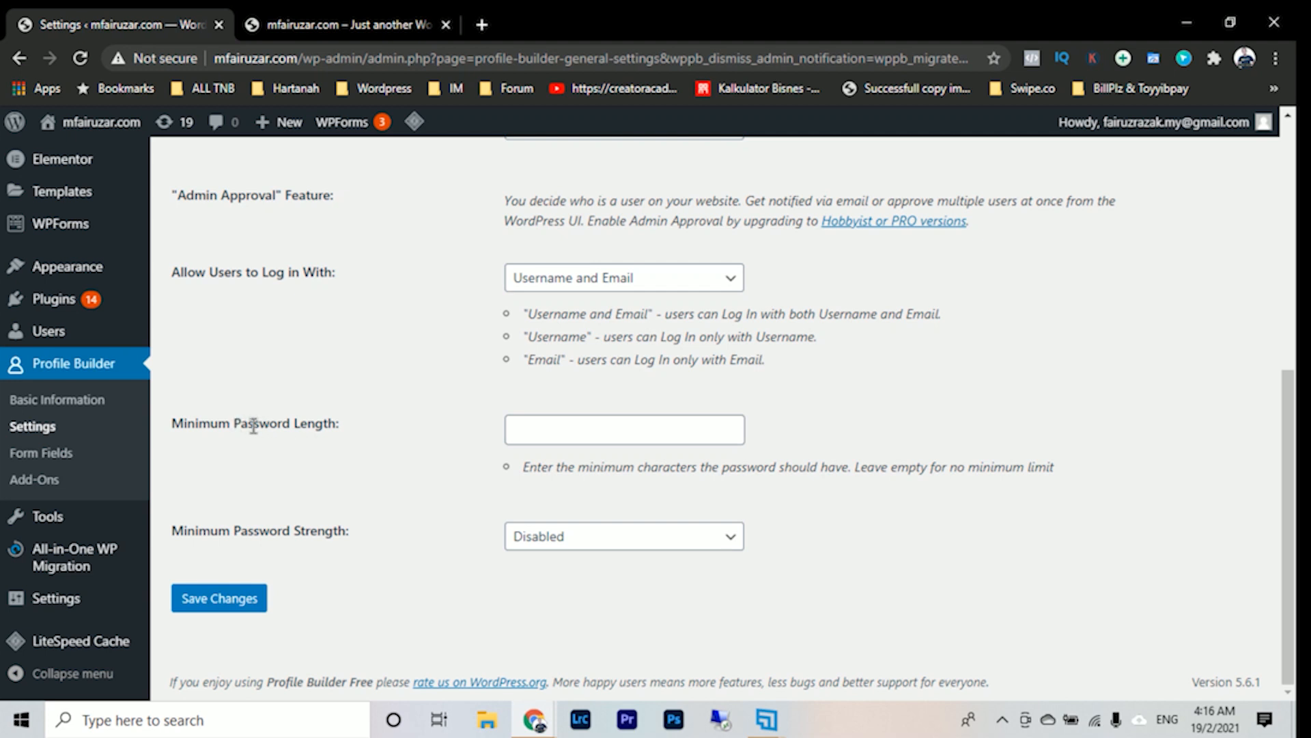
- Try Strong as the minimum password strength, and reset it to Disabled
click(546, 430)
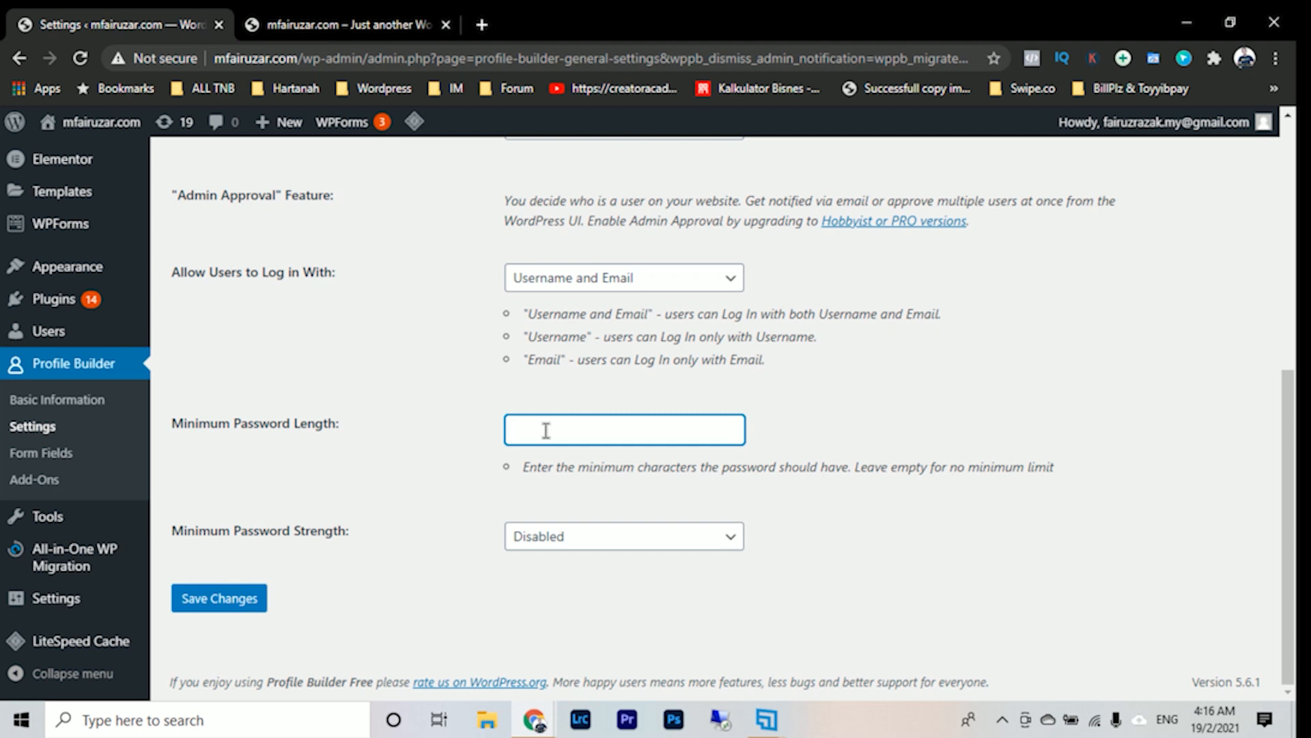
click(635, 544)
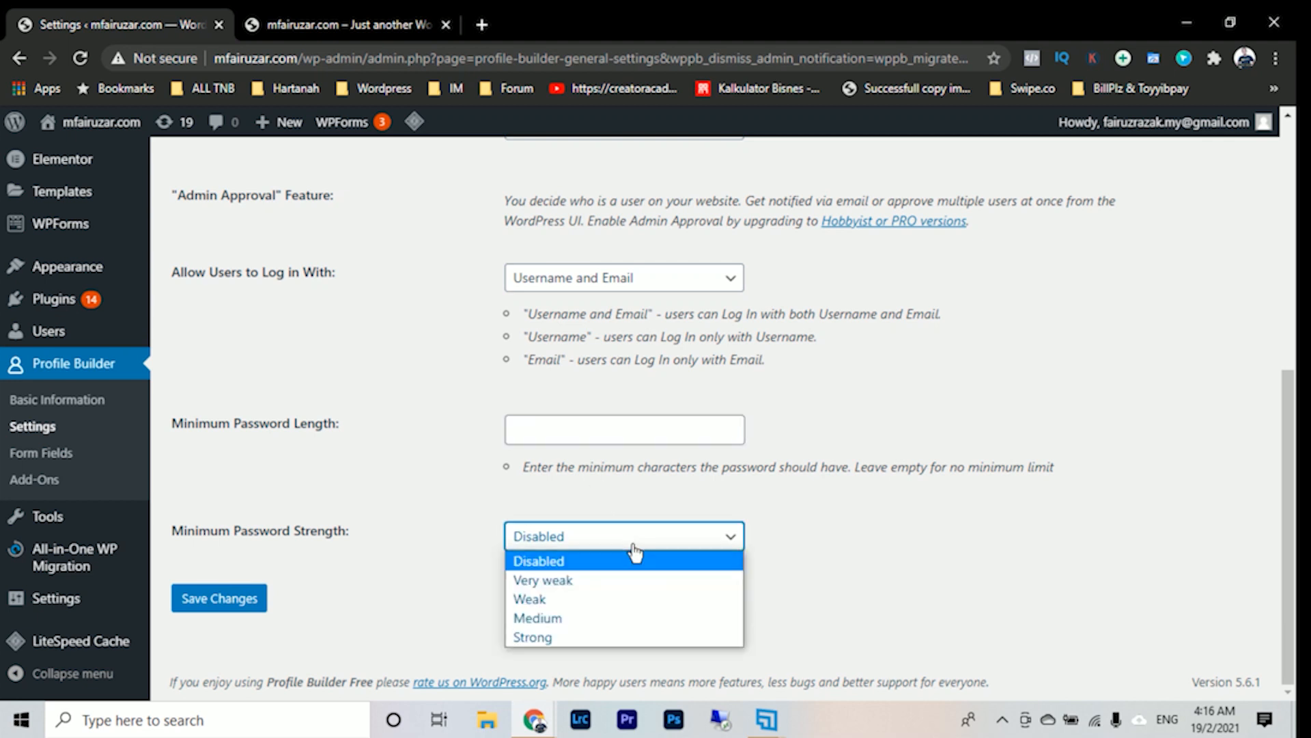
click(619, 636)
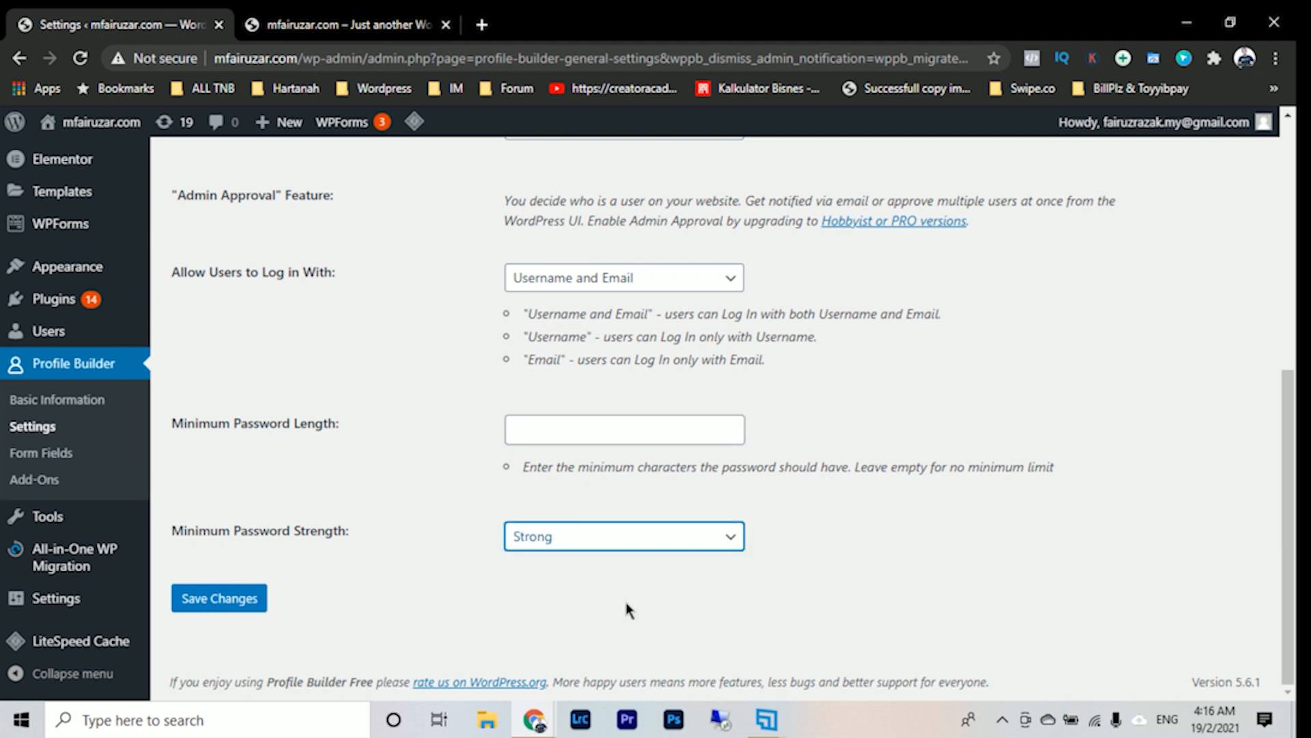
click(634, 540)
click(540, 561)
- Try Strong password strength with a minimum password length of 8, and restore the empty length and Disabled strength
click(617, 541)
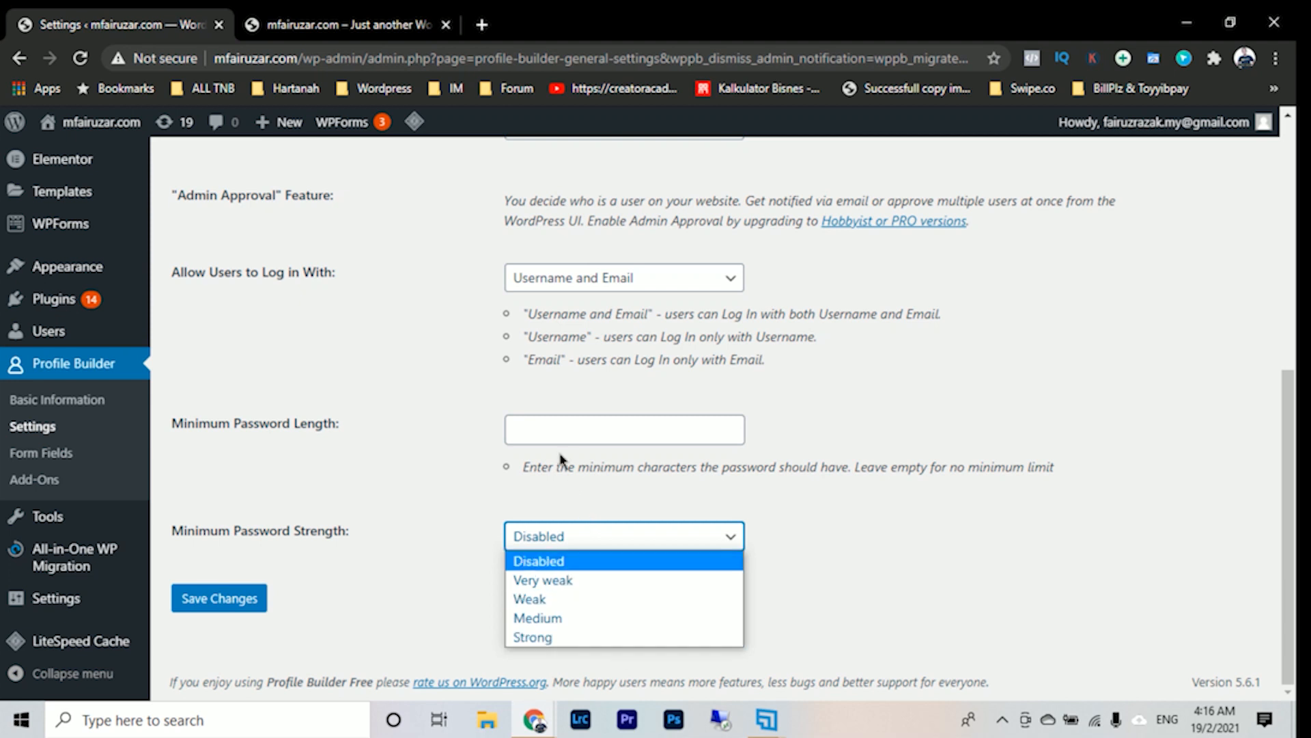
click(585, 638)
click(538, 434)
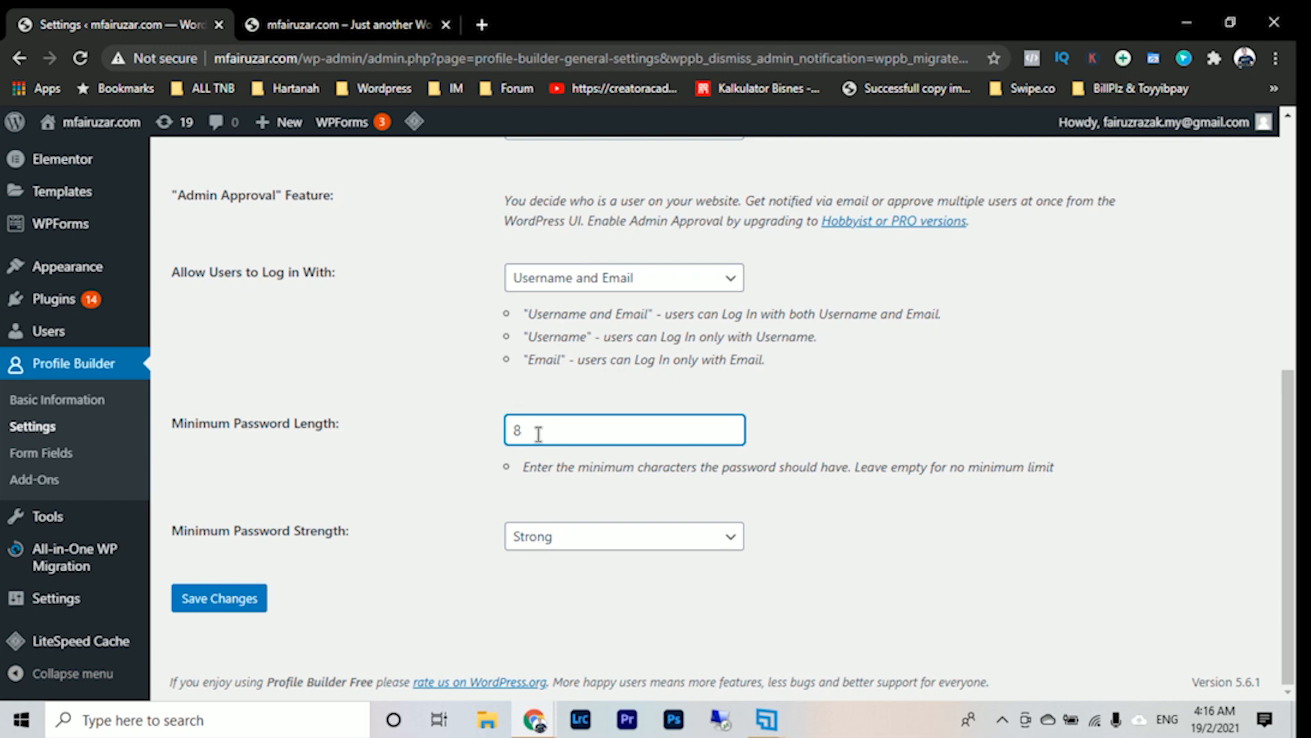
click(573, 537)
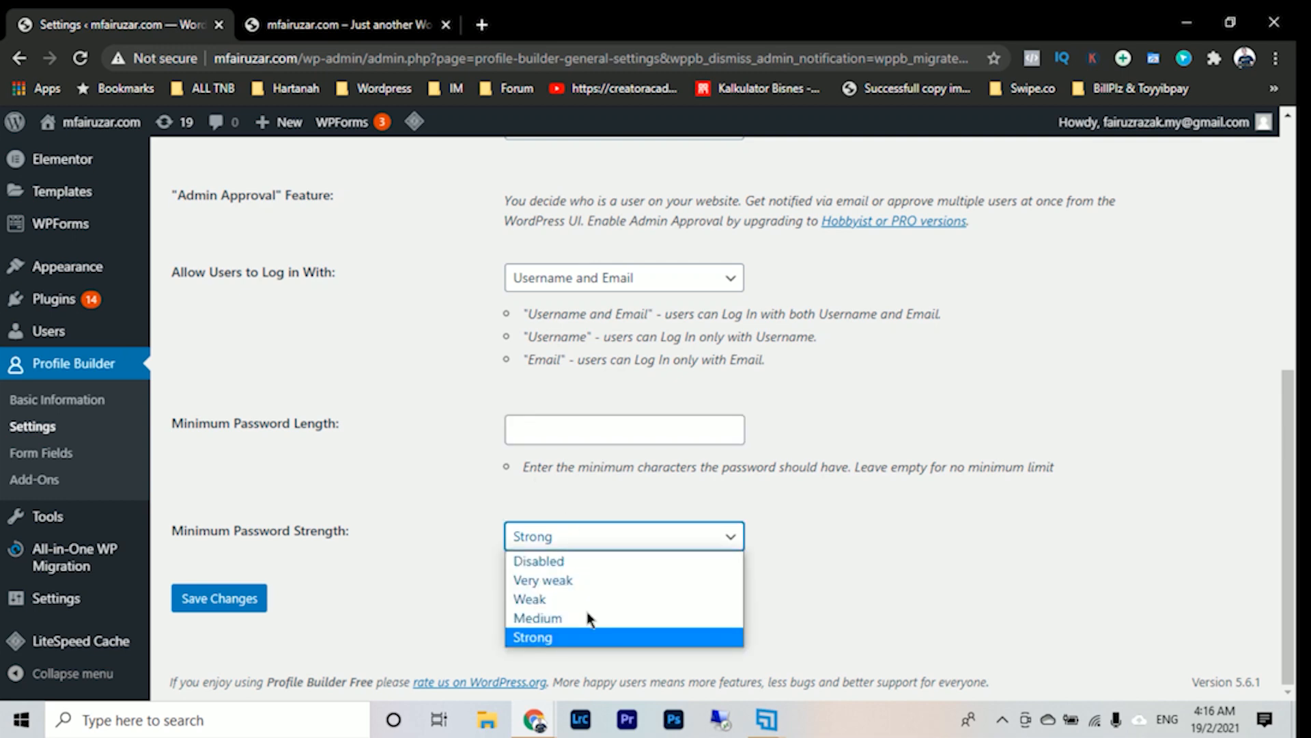
click(591, 558)
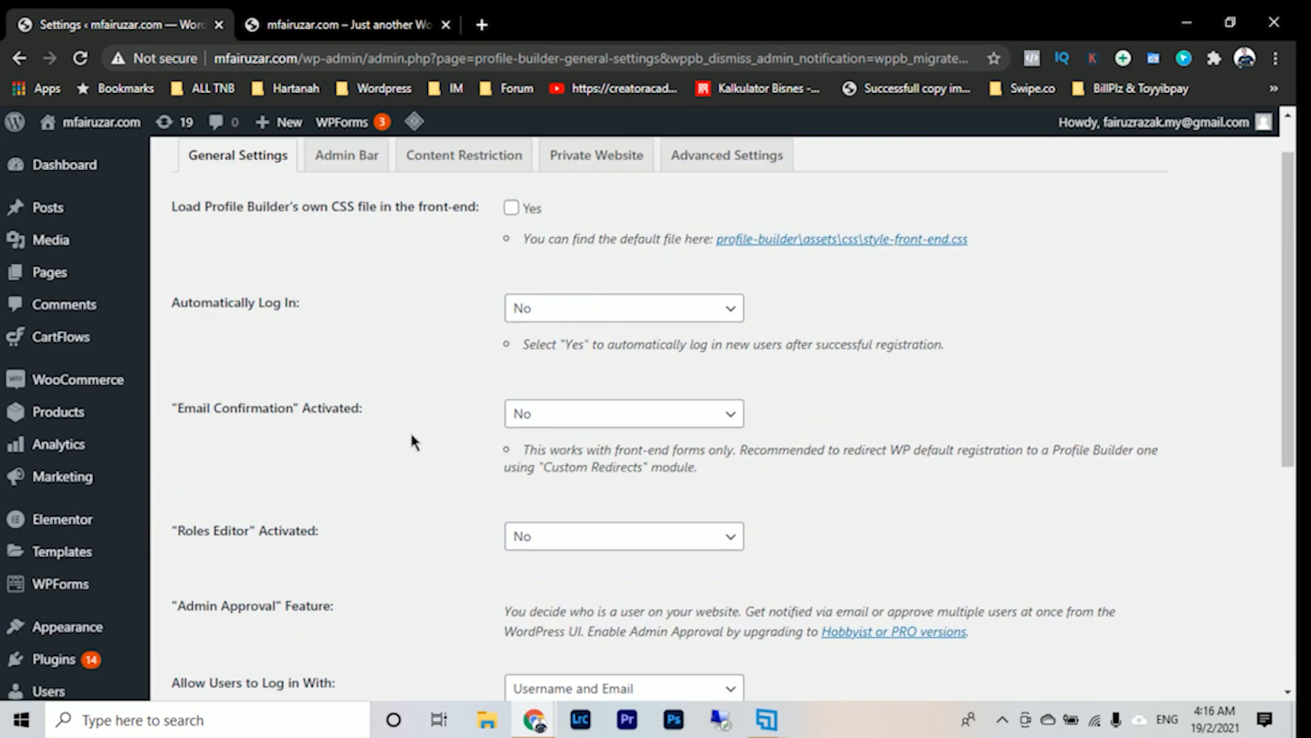
- Save the changes to Profile Builder's general settings
scroll(409, 431, down, 6)
click(227, 600)
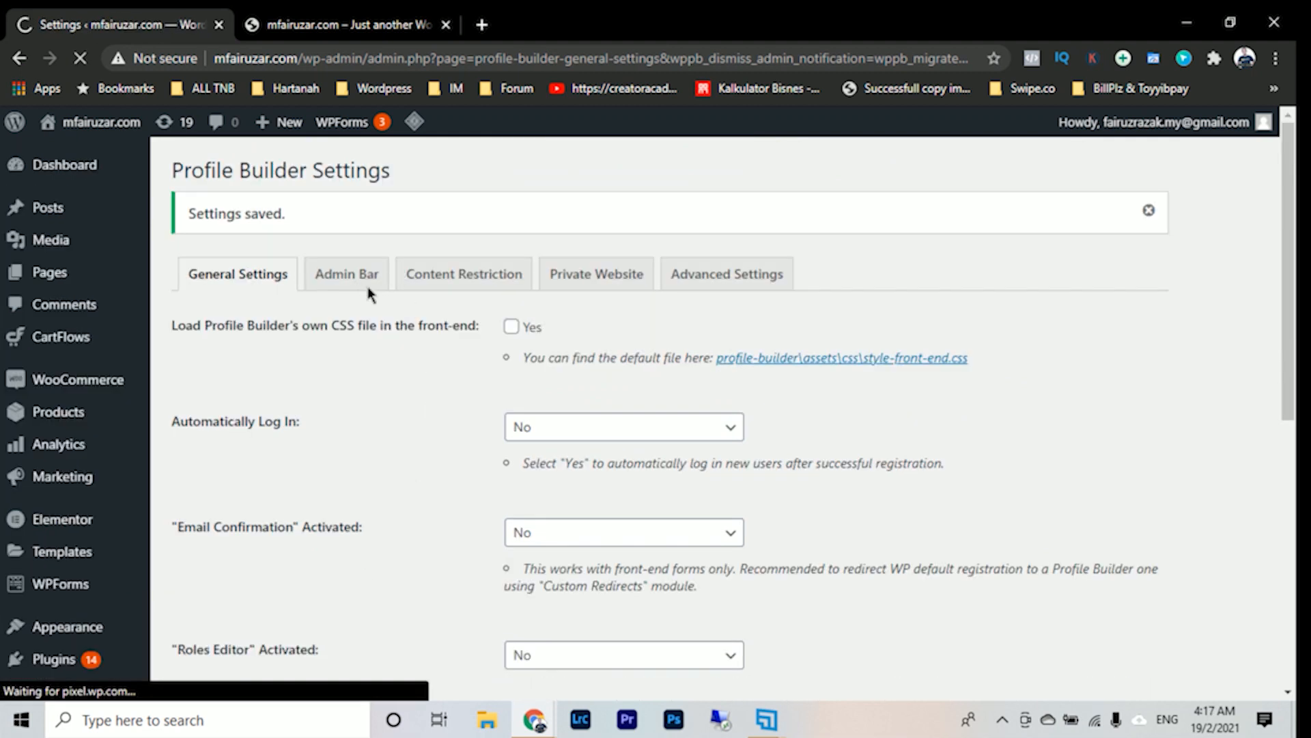
- Open Profile Builder's Admin Bar settings, checking the admin bar on the storefront home page for reference
click(347, 280)
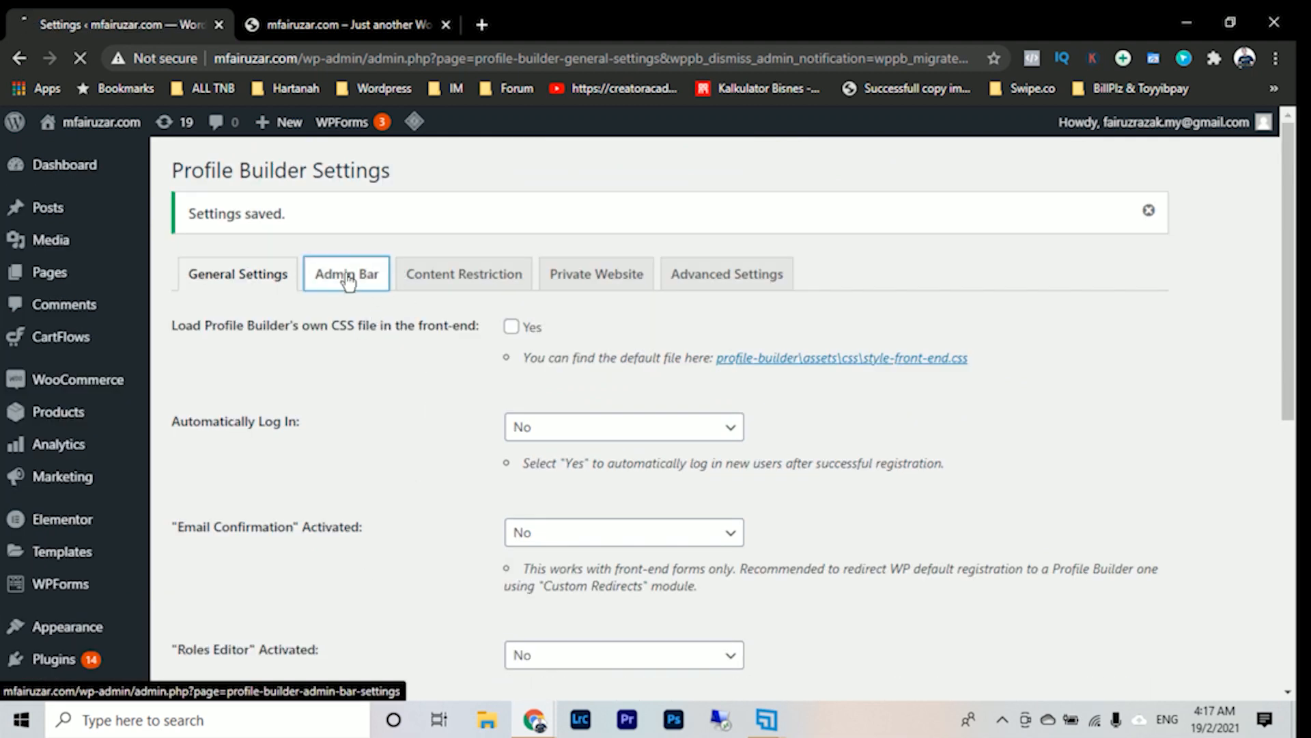
click(348, 25)
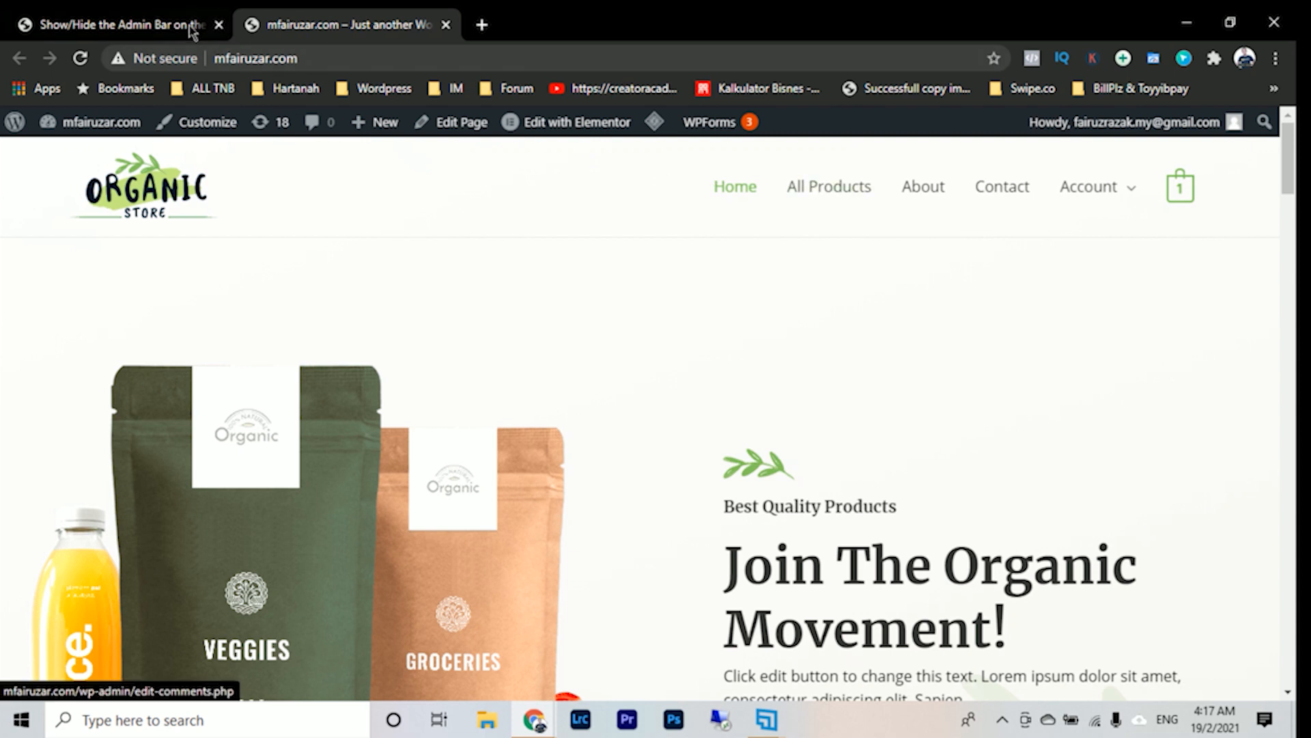
click(155, 25)
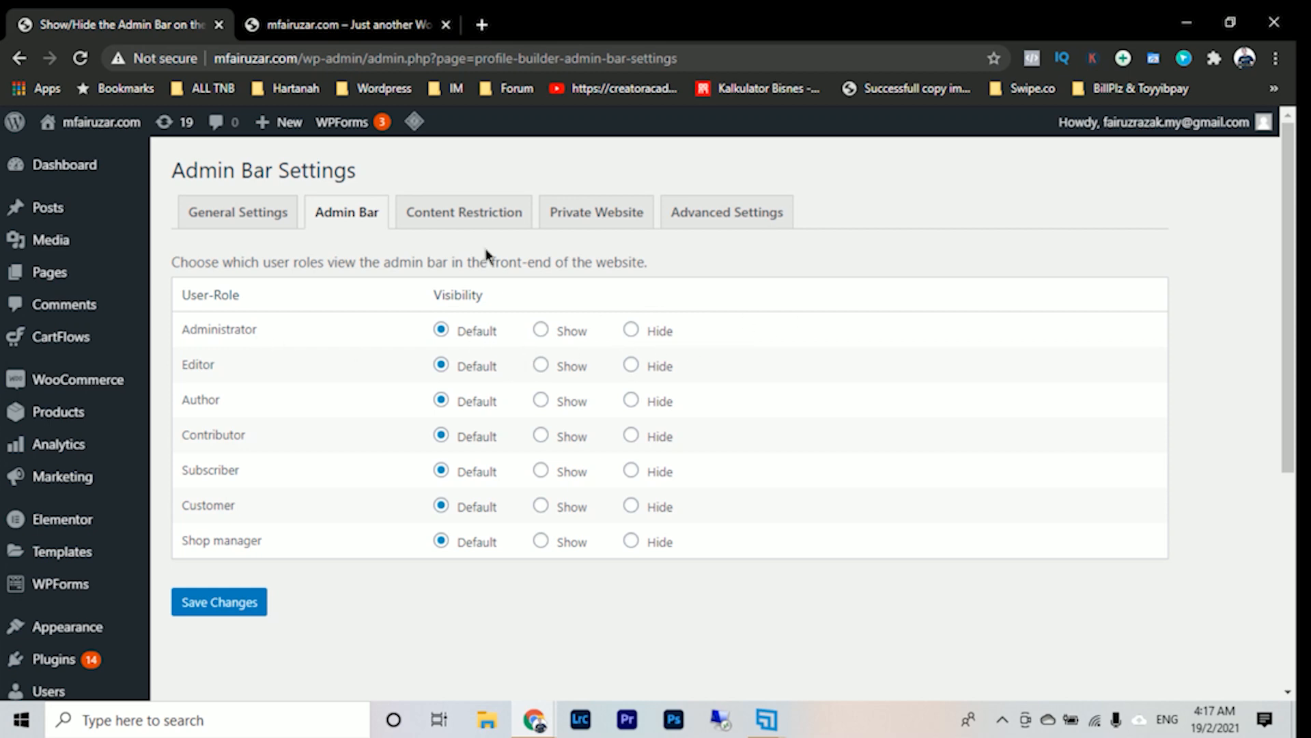
- Hide the front-end admin bar for the Subscriber role and save the Admin Bar settings
click(323, 23)
click(133, 27)
click(632, 471)
click(222, 602)
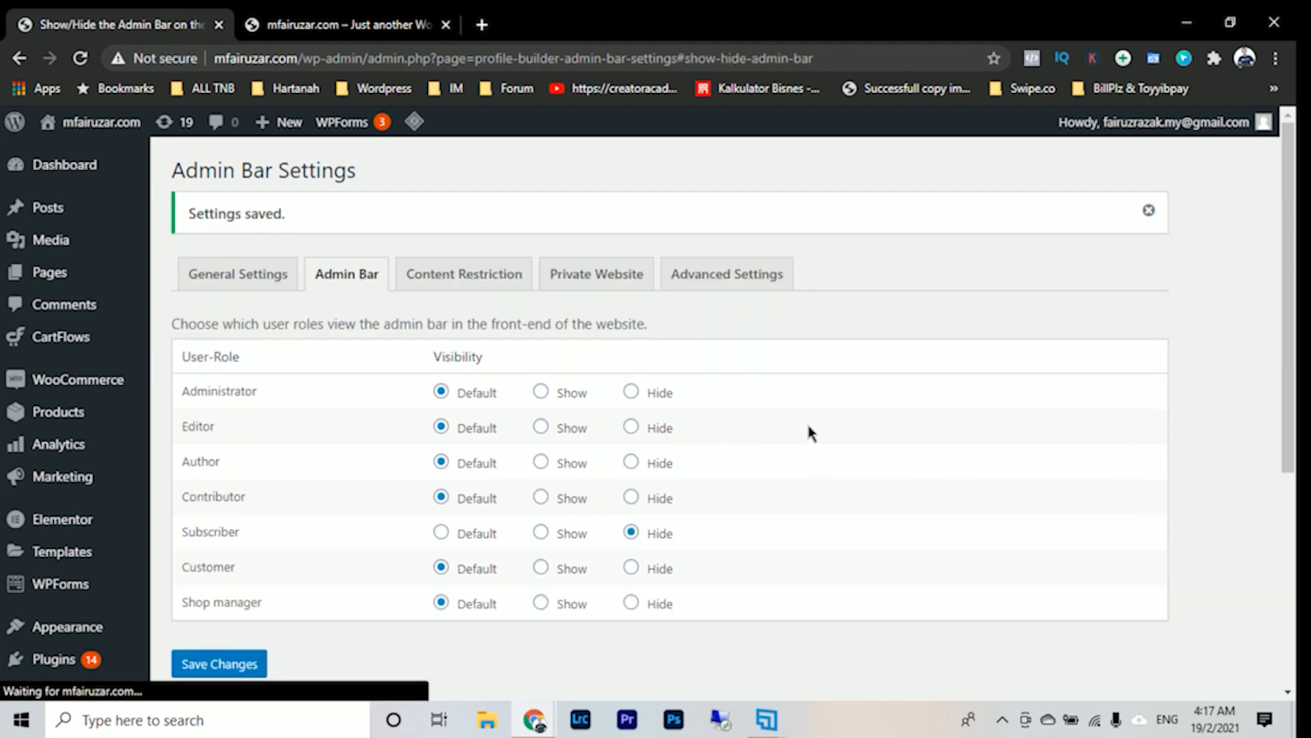
- Examine the options in Profile Builder's Content Restriction and Private Website settings
click(508, 290)
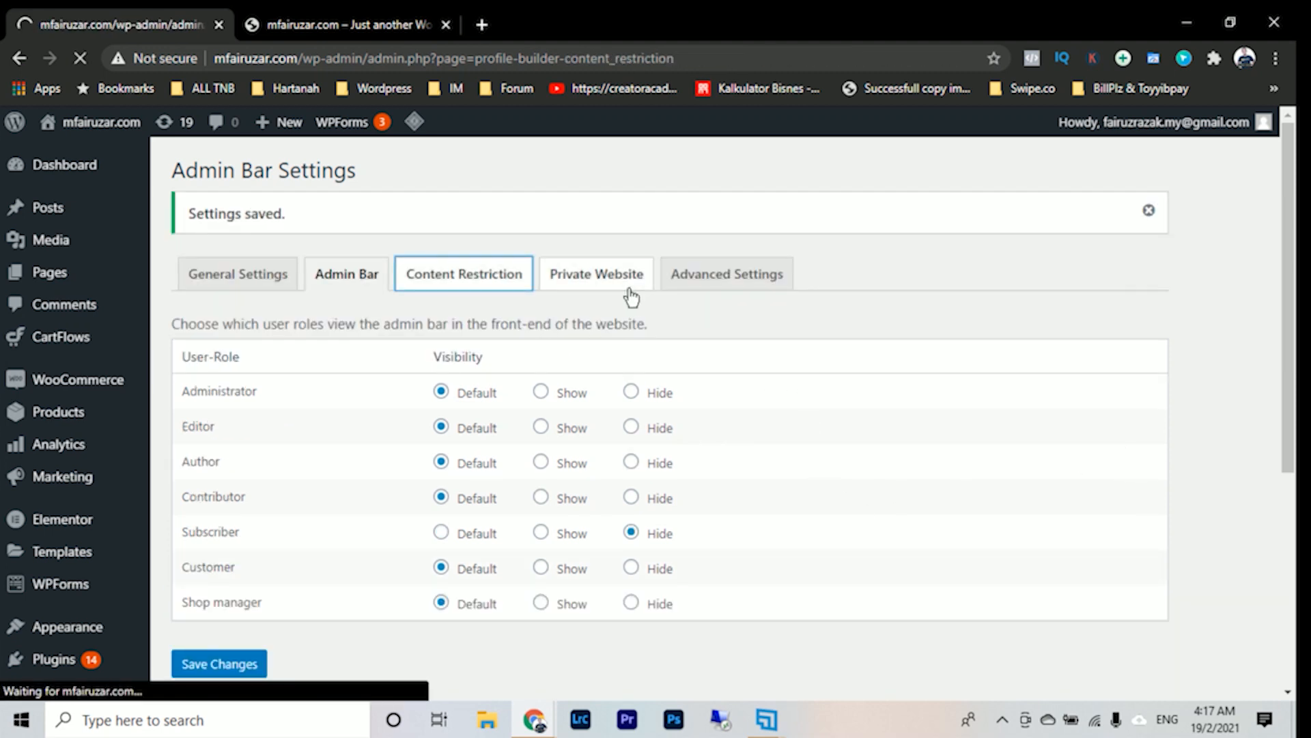
scroll(753, 349, down, 2)
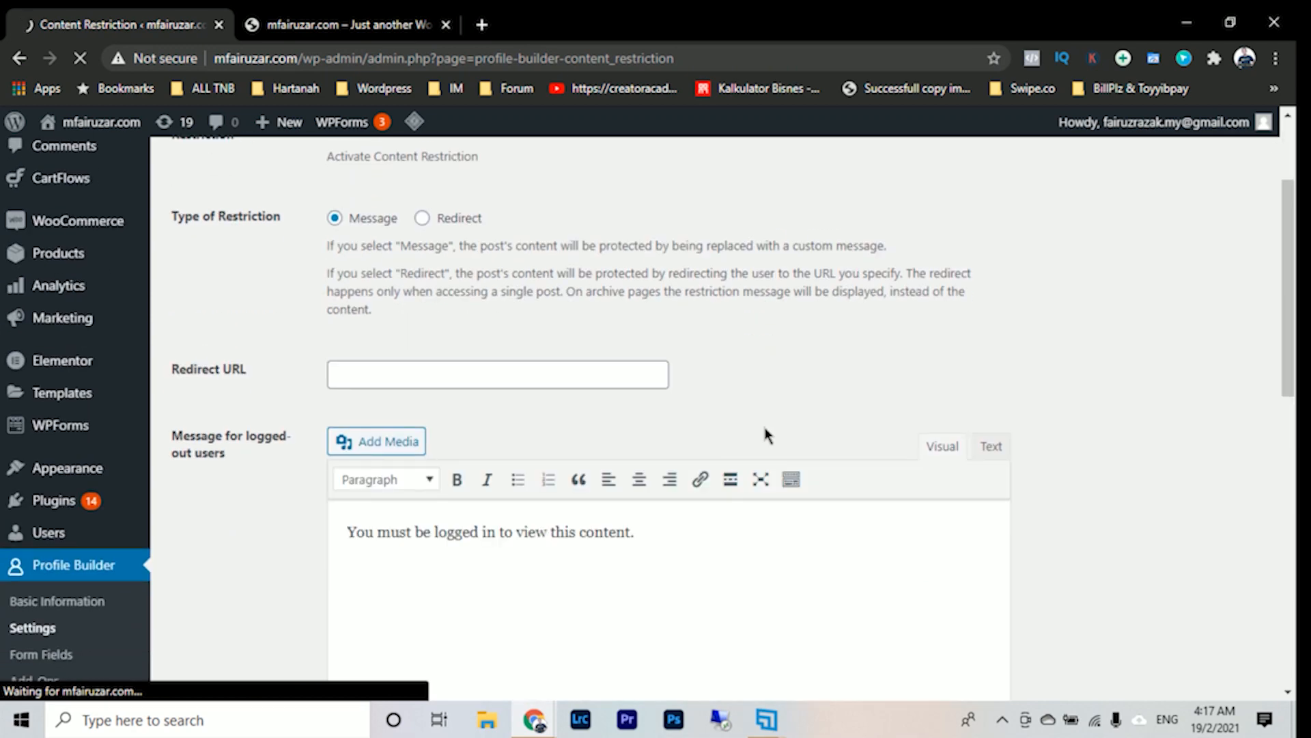
scroll(765, 432, up, 2)
click(600, 217)
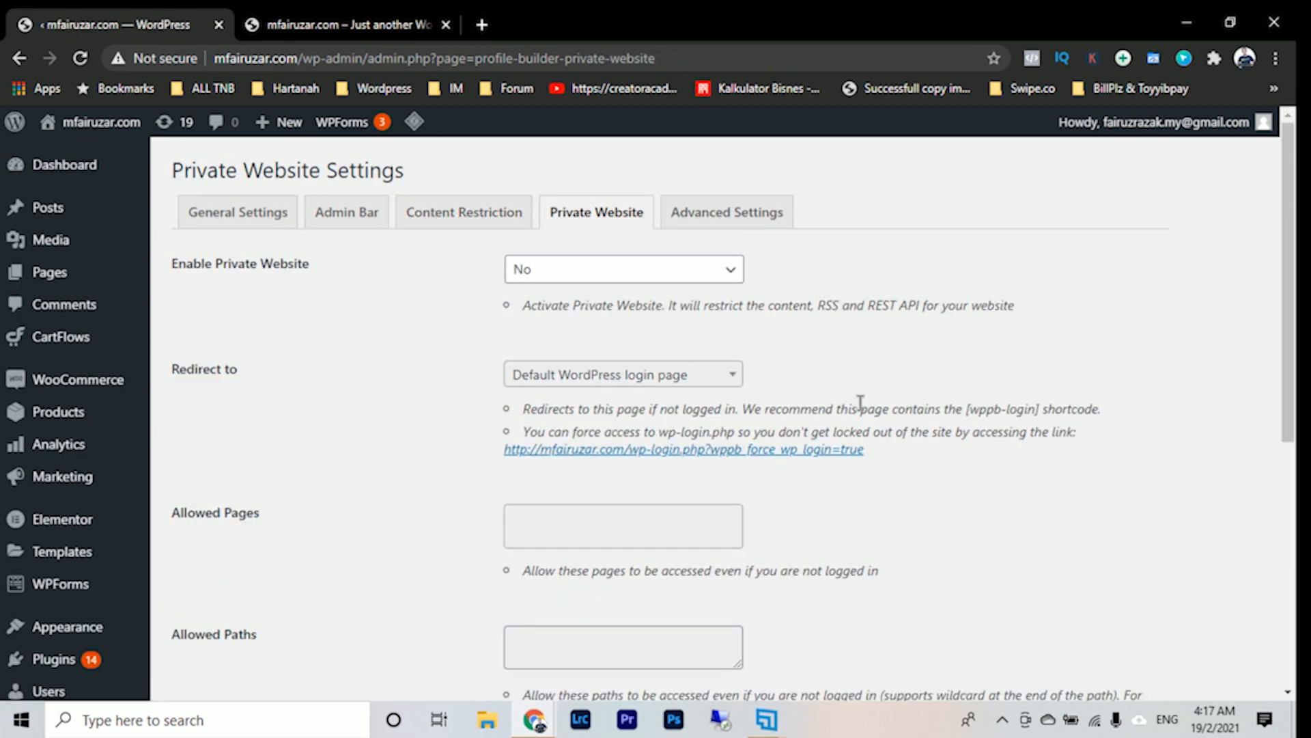
scroll(788, 369, down, 5)
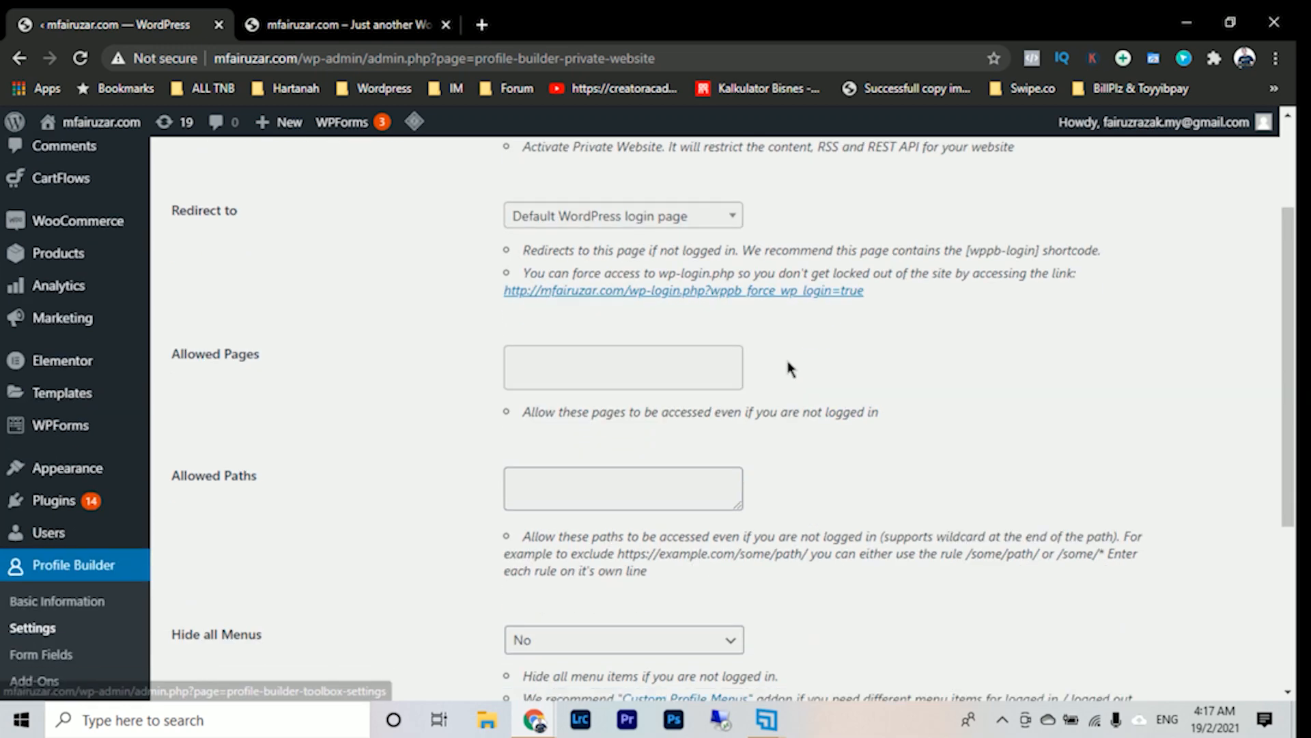
scroll(838, 466, down, 2)
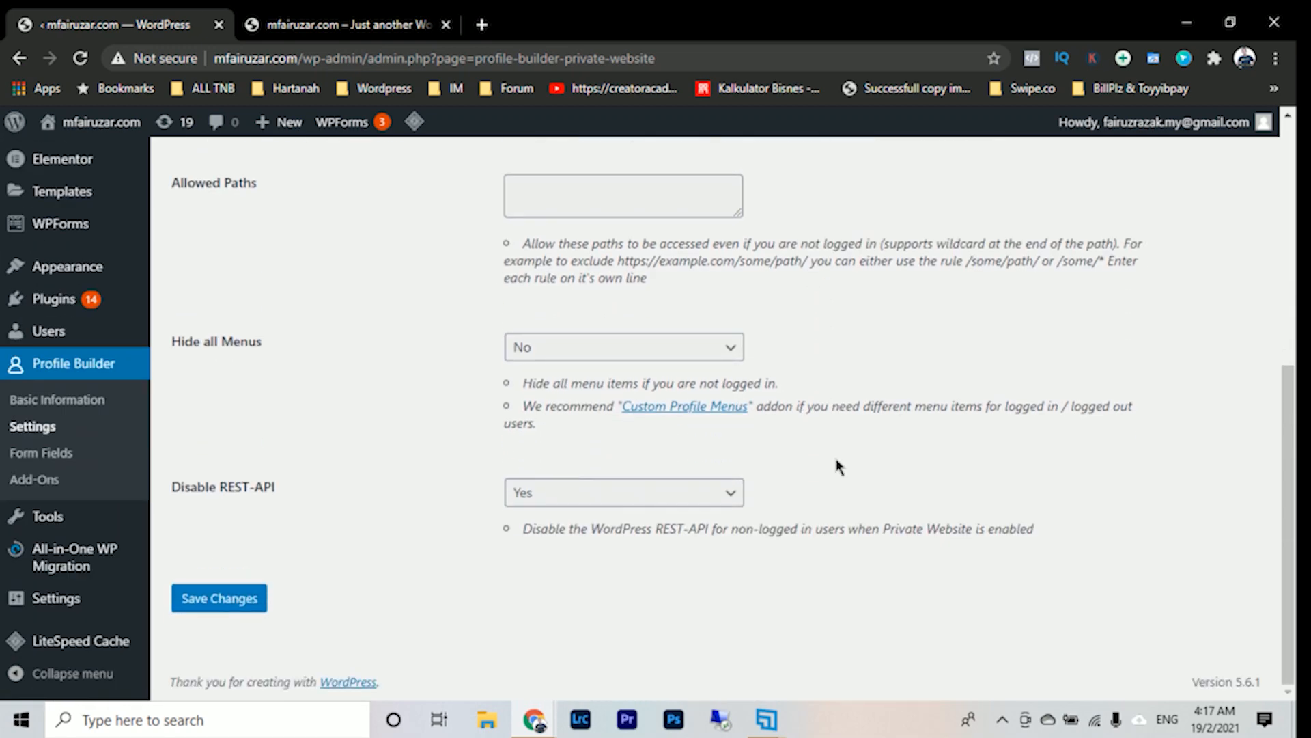
scroll(839, 467, up, 7)
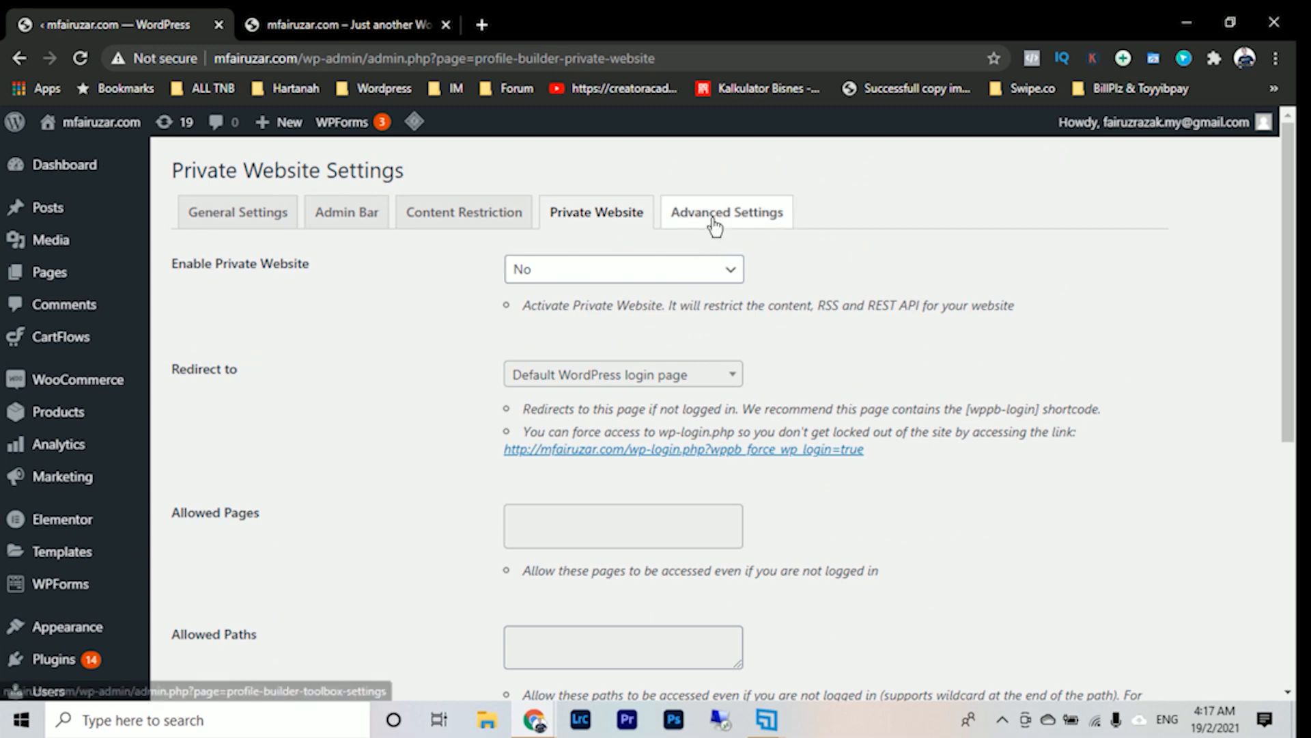
- Examine the form options in Profile Builder's Advanced Settings
click(712, 220)
scroll(838, 383, down, 5)
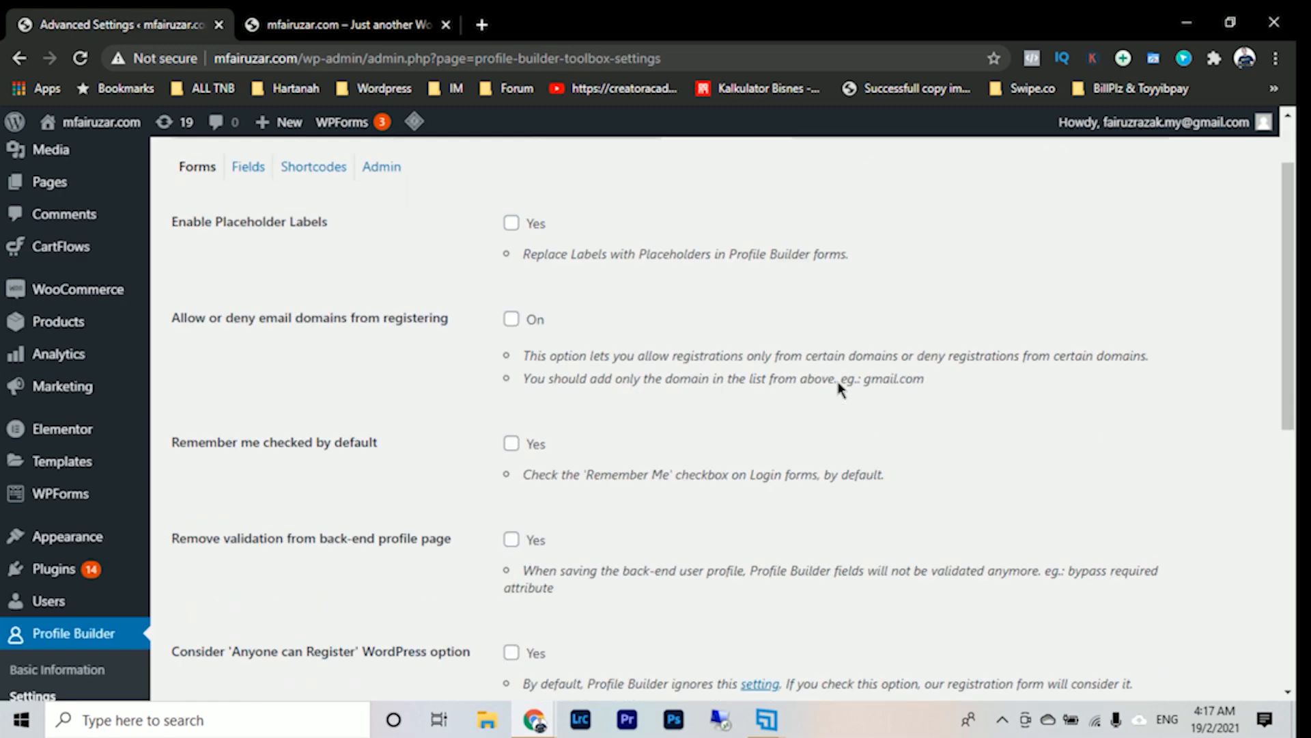
scroll(837, 387, down, 5)
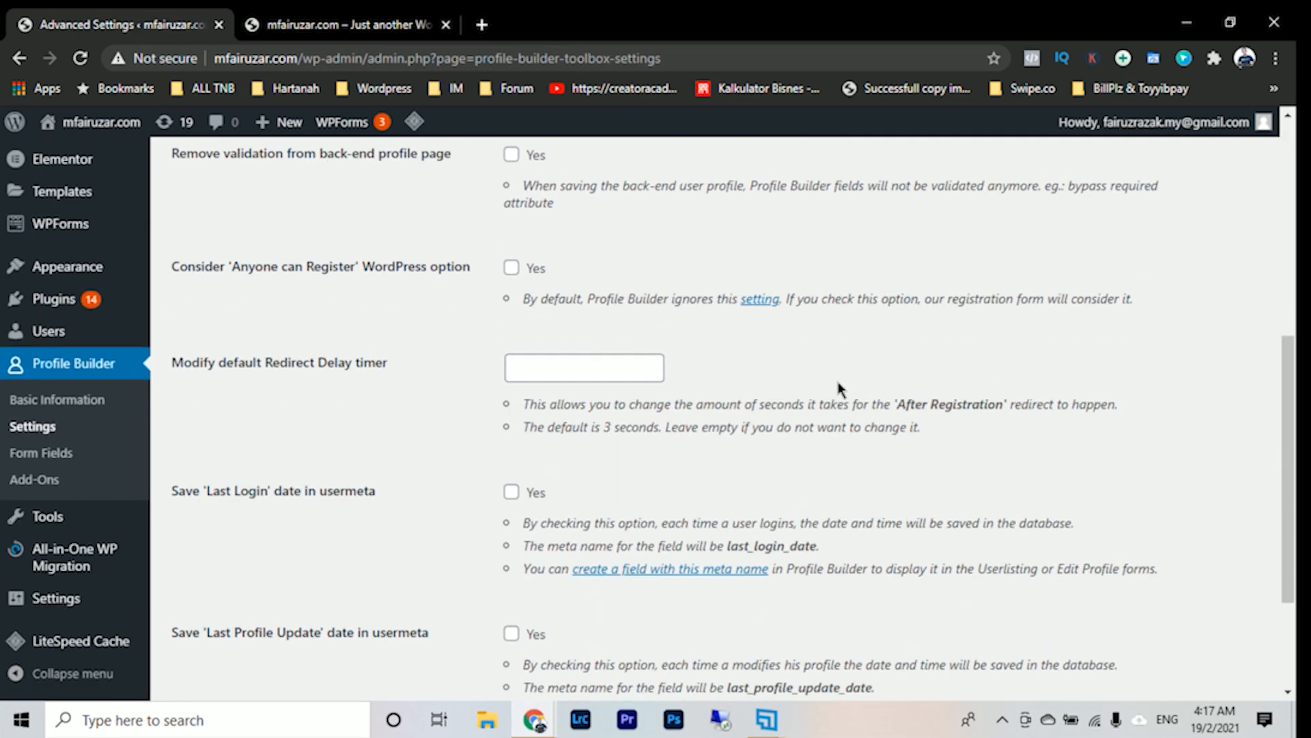
scroll(837, 381, up, 10)
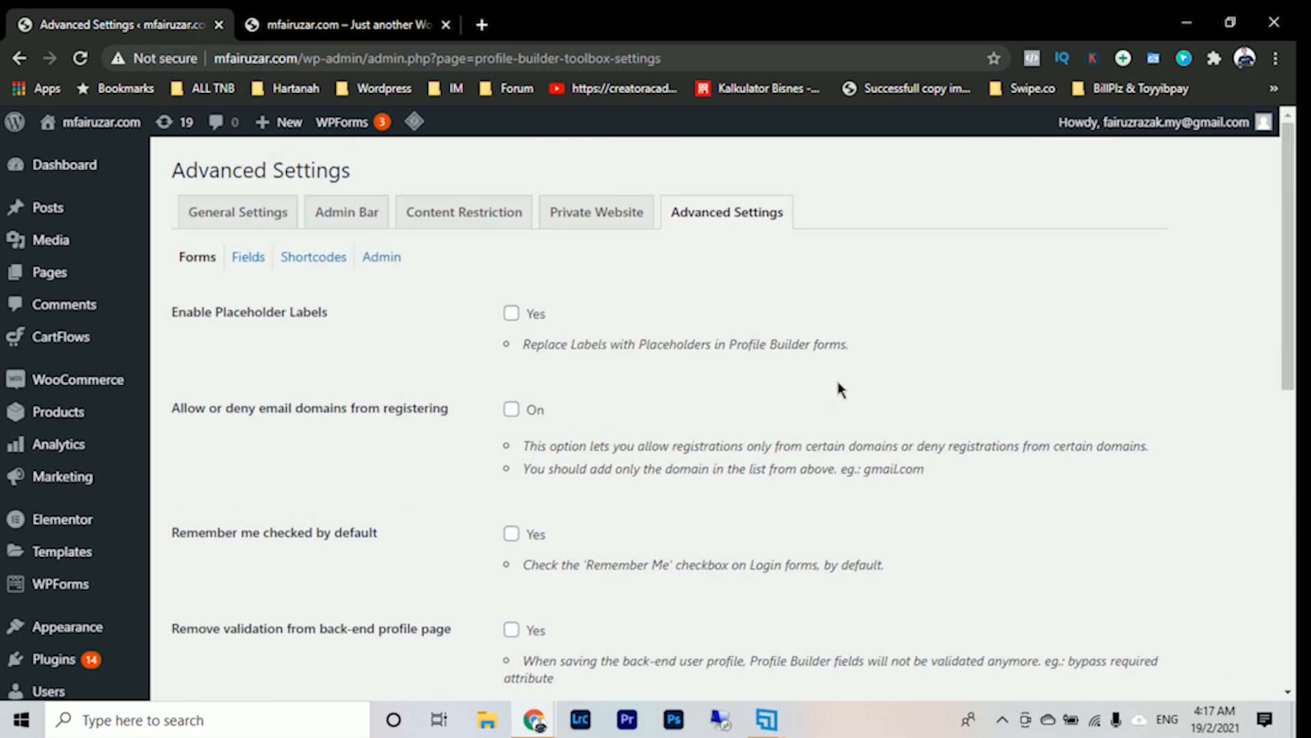
- Recheck Profile Builder's Admin Bar settings and its General Settings
click(366, 227)
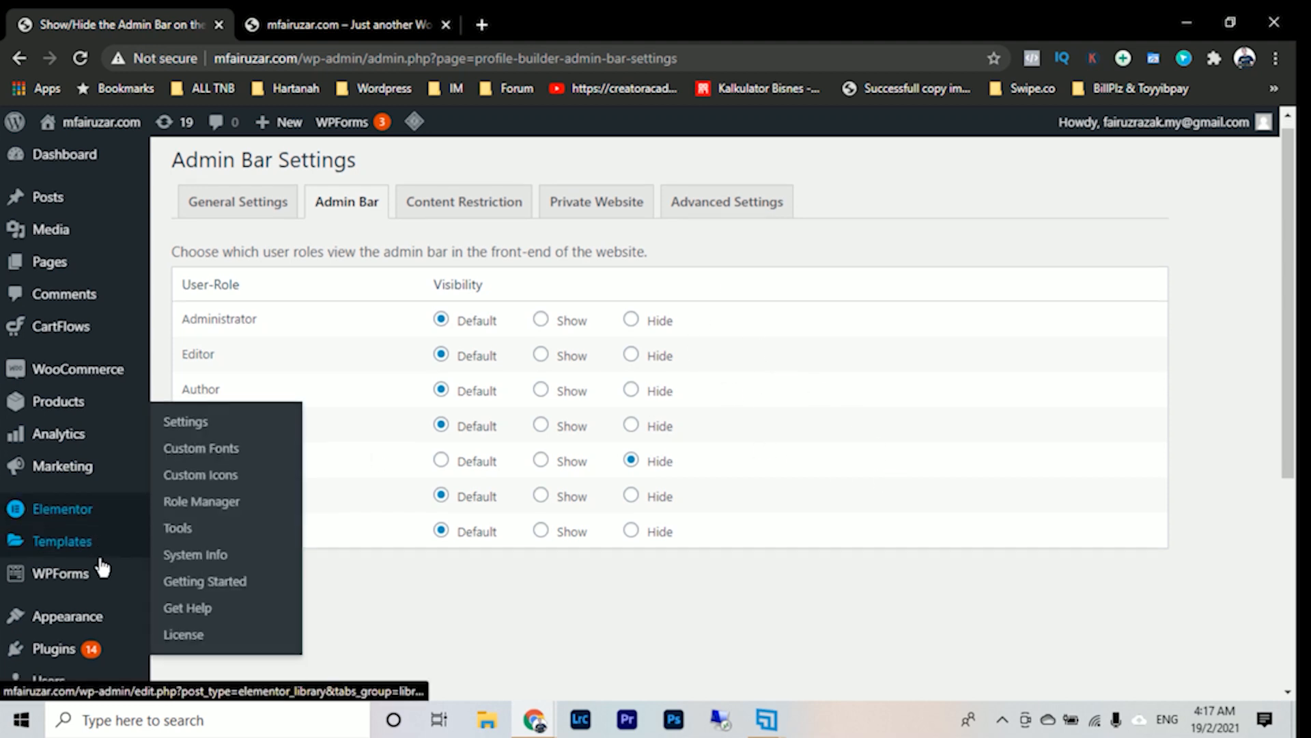
scroll(97, 546, down, 2)
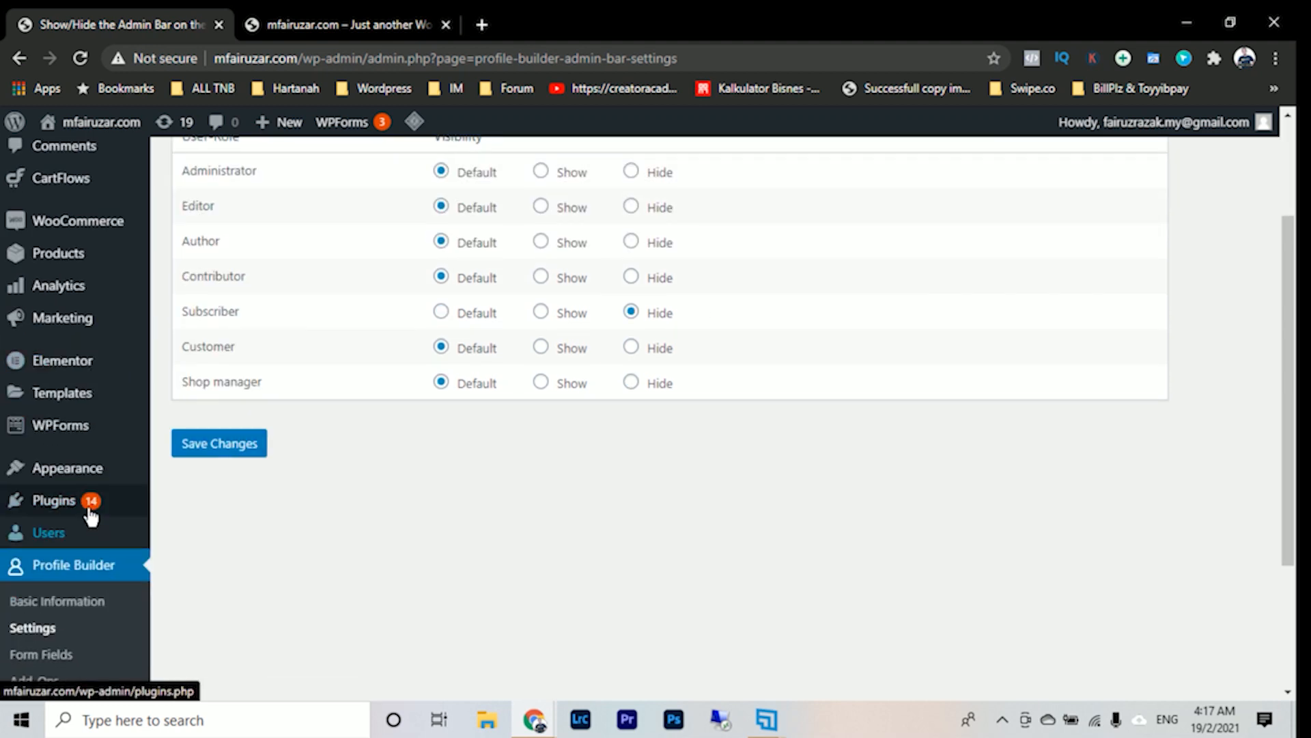
click(79, 628)
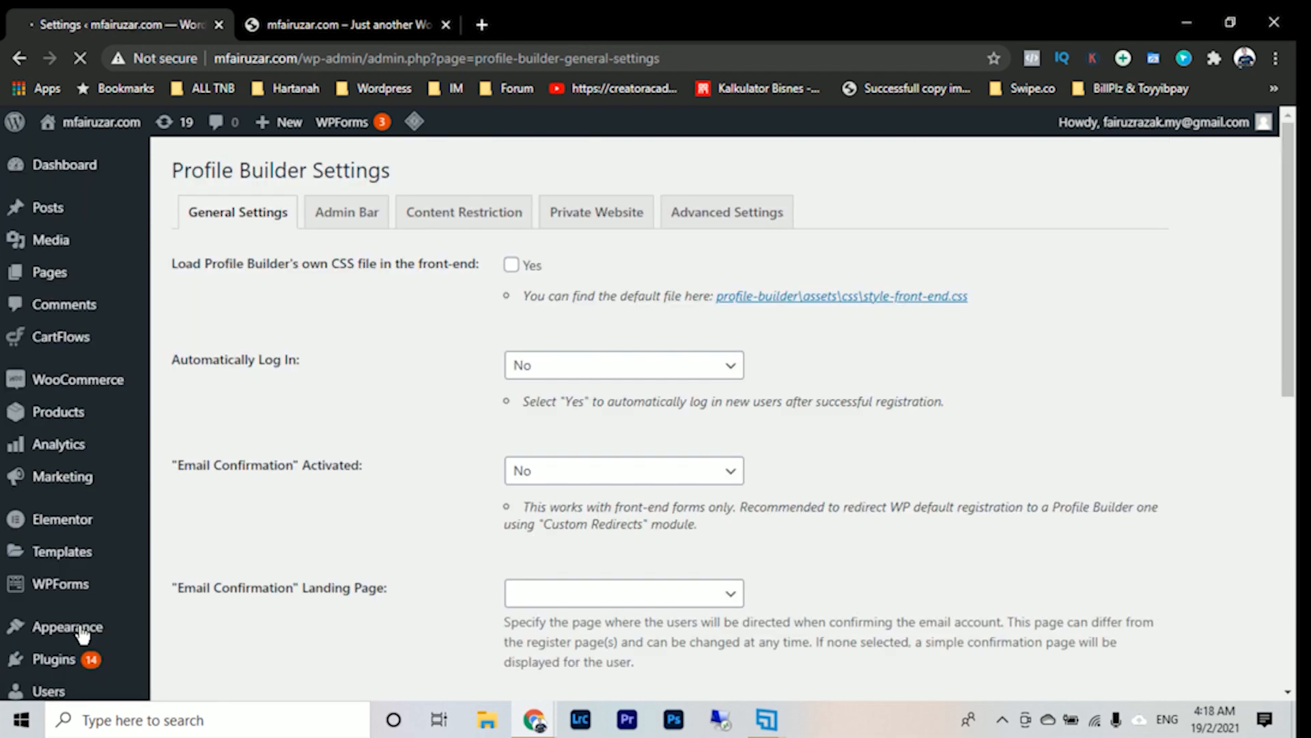
scroll(82, 574, down, 6)
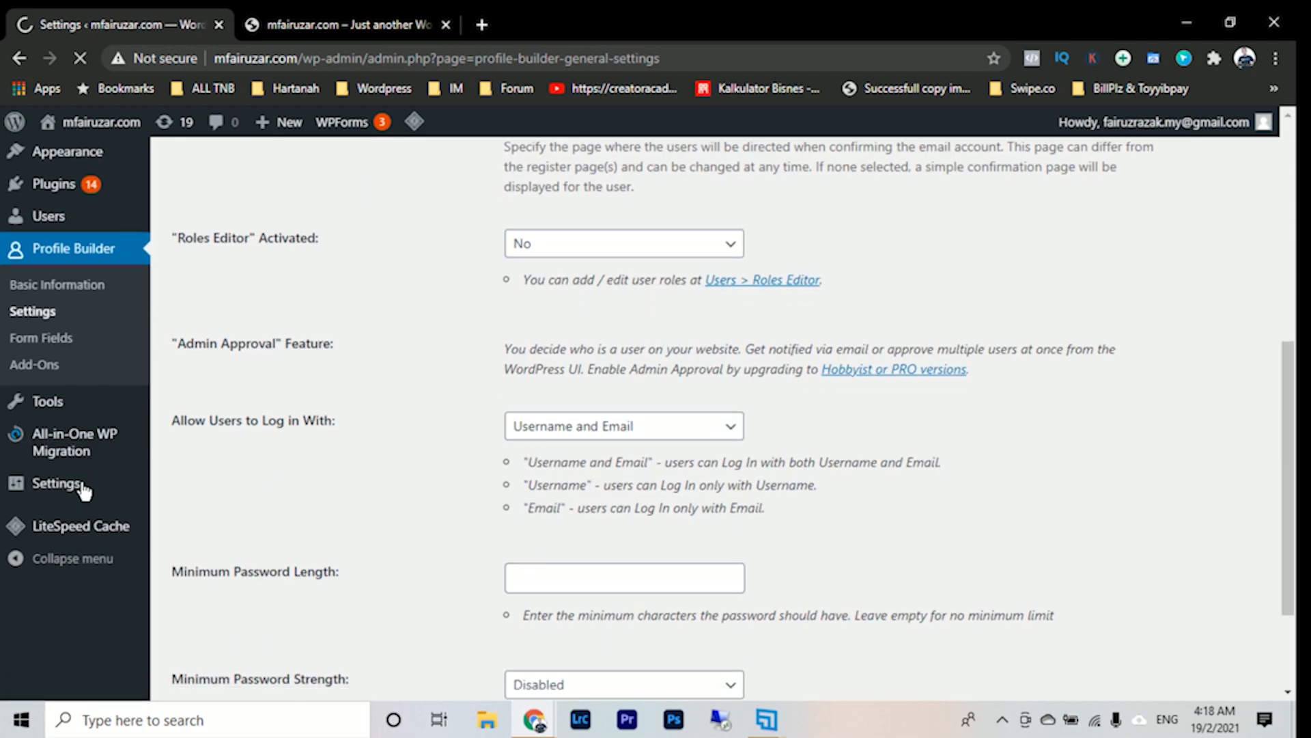
scroll(81, 486, down, 2)
- Open the WordPress general settings and enable the "Anyone can register" membership option
mouse_move(100, 597)
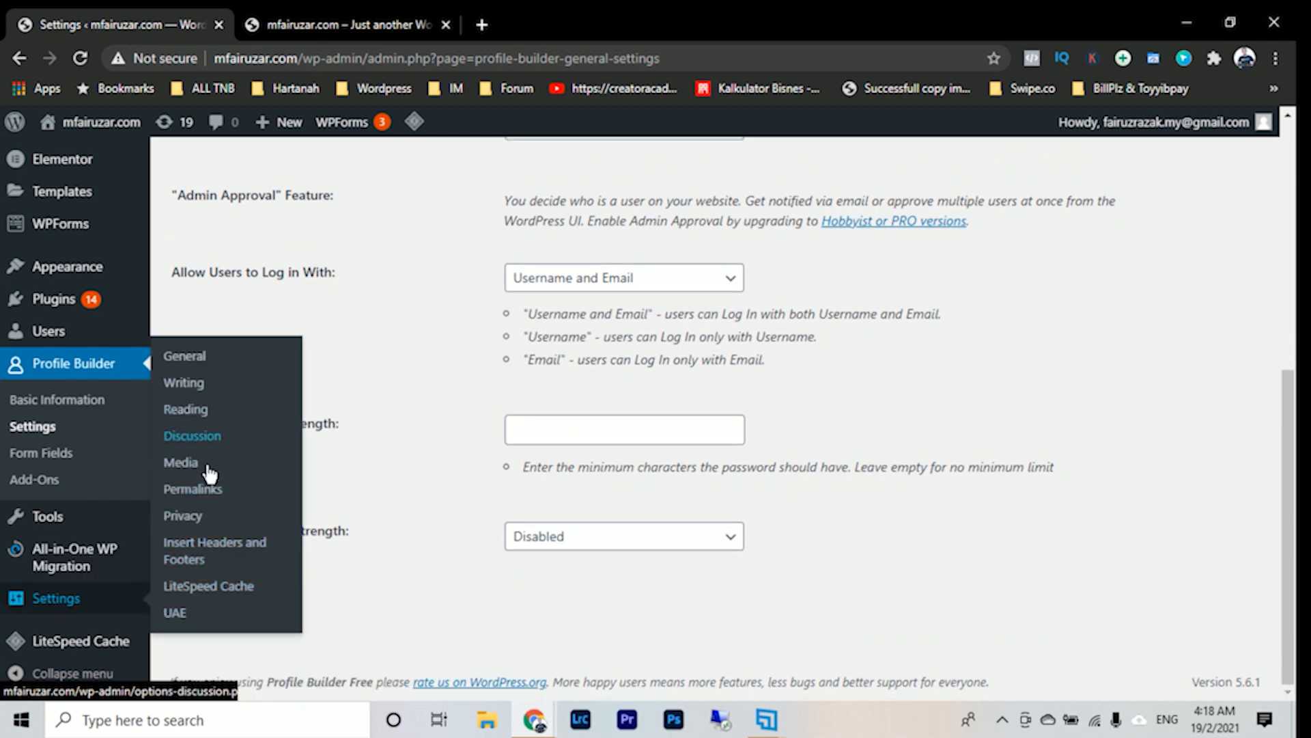
mouse_move(84, 645)
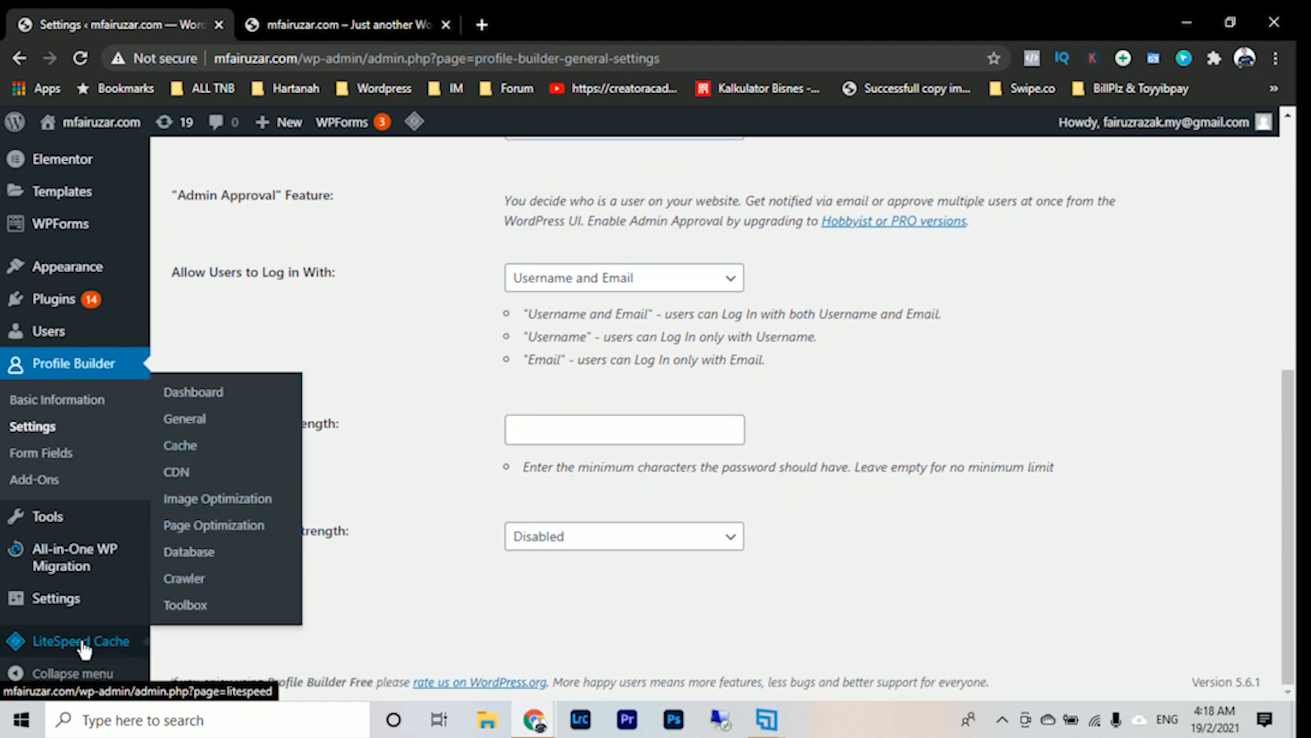
click(179, 348)
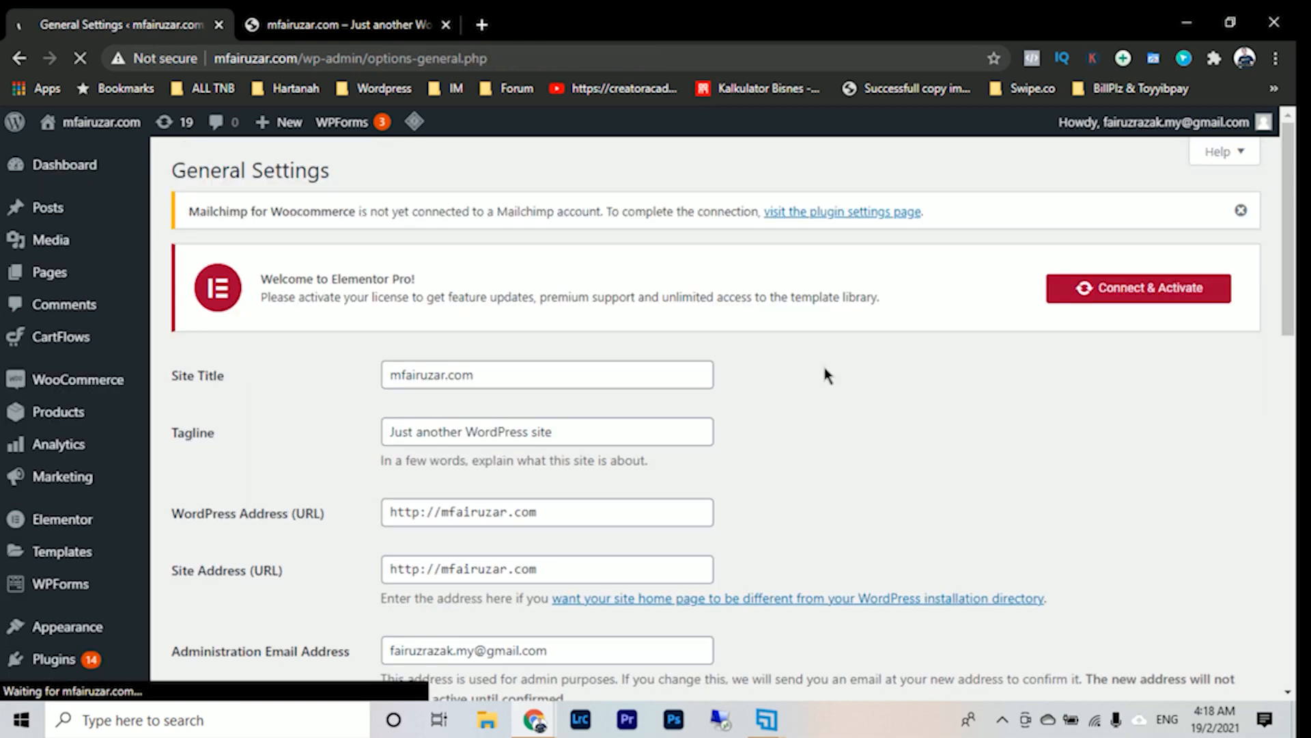
scroll(846, 454, down, 5)
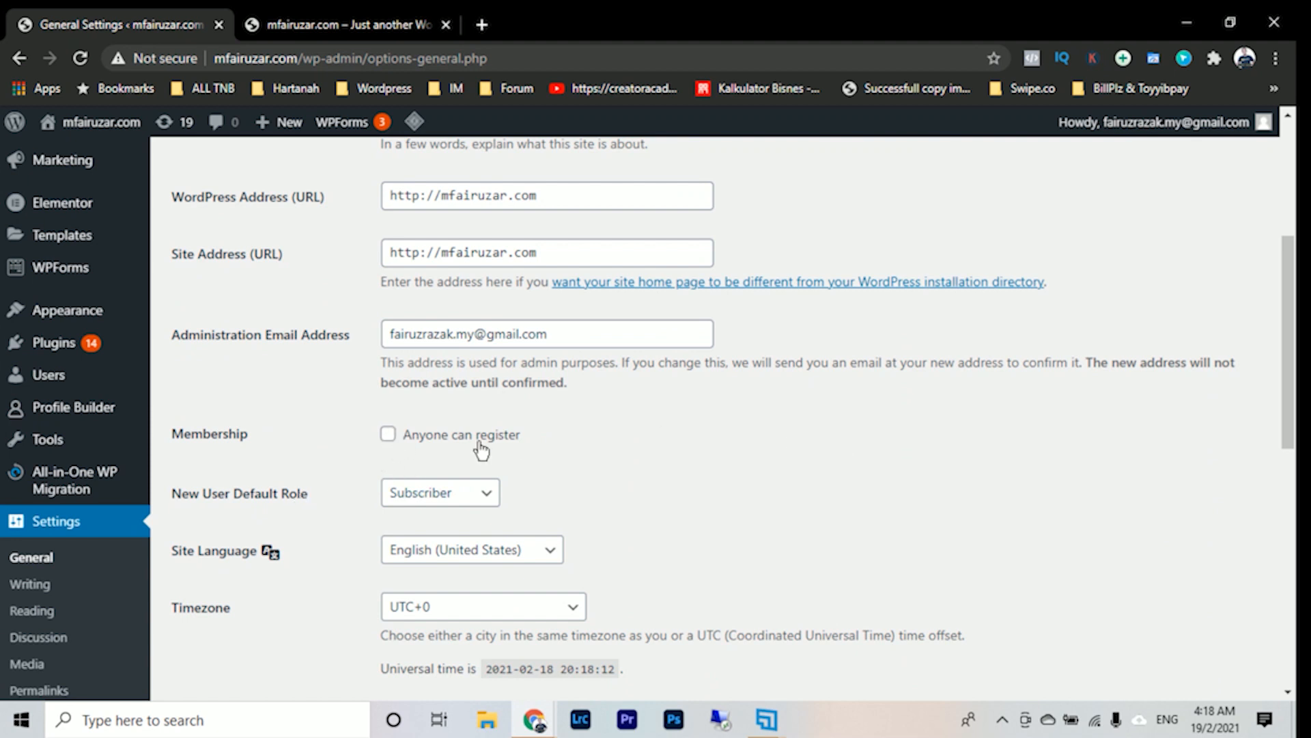
click(386, 434)
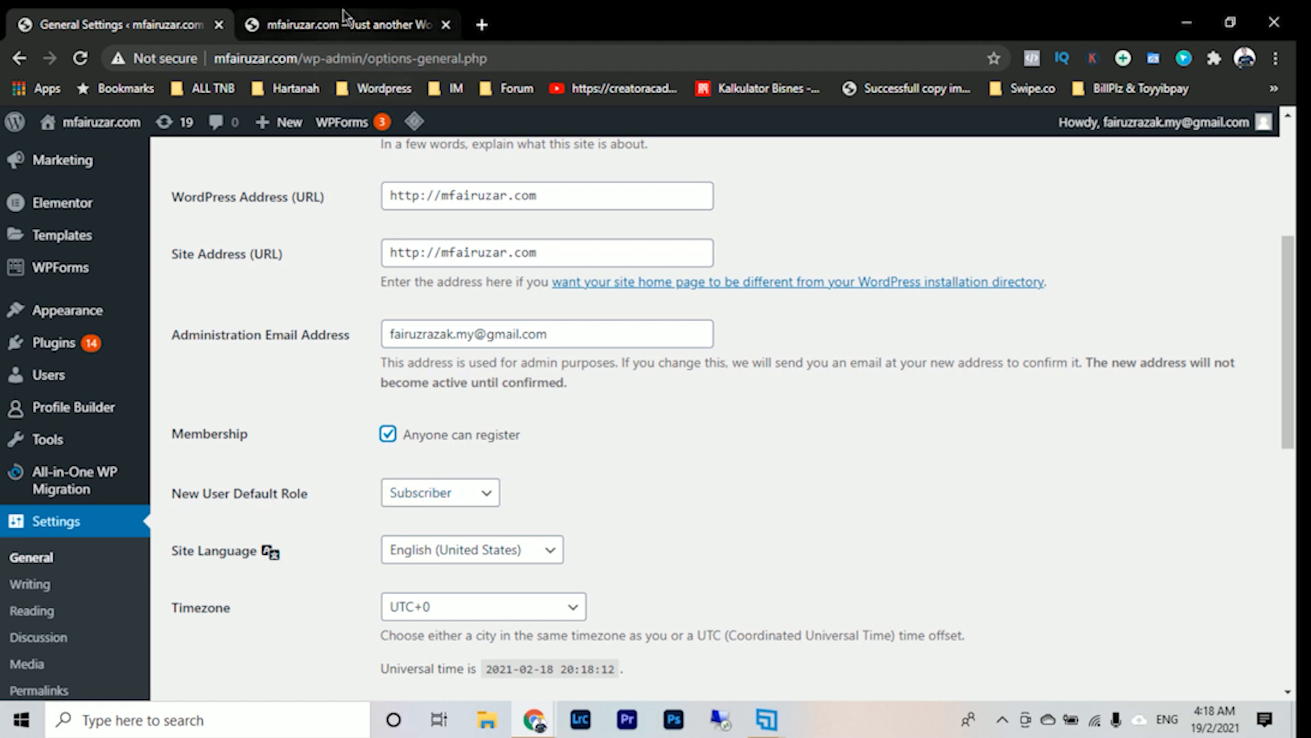
- Reload the storefront home page to check it, and return to the WordPress general settings
click(318, 21)
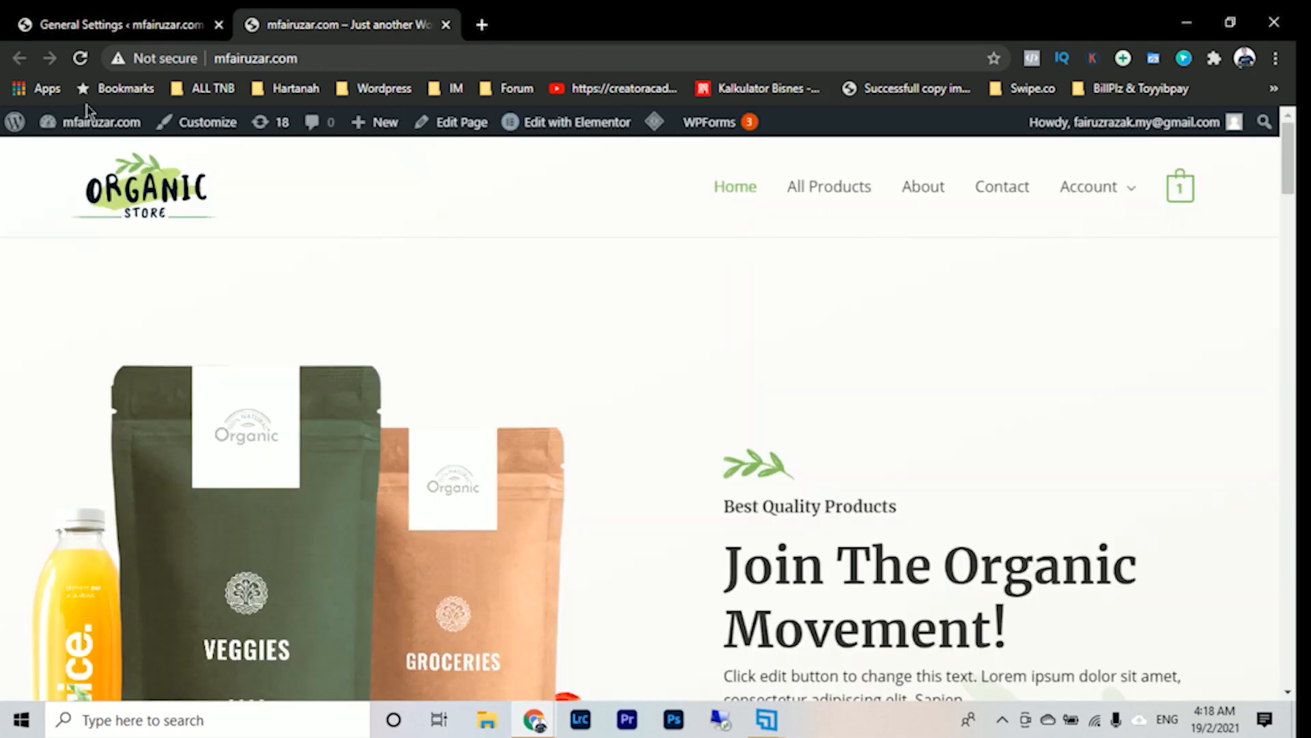
click(80, 58)
click(126, 24)
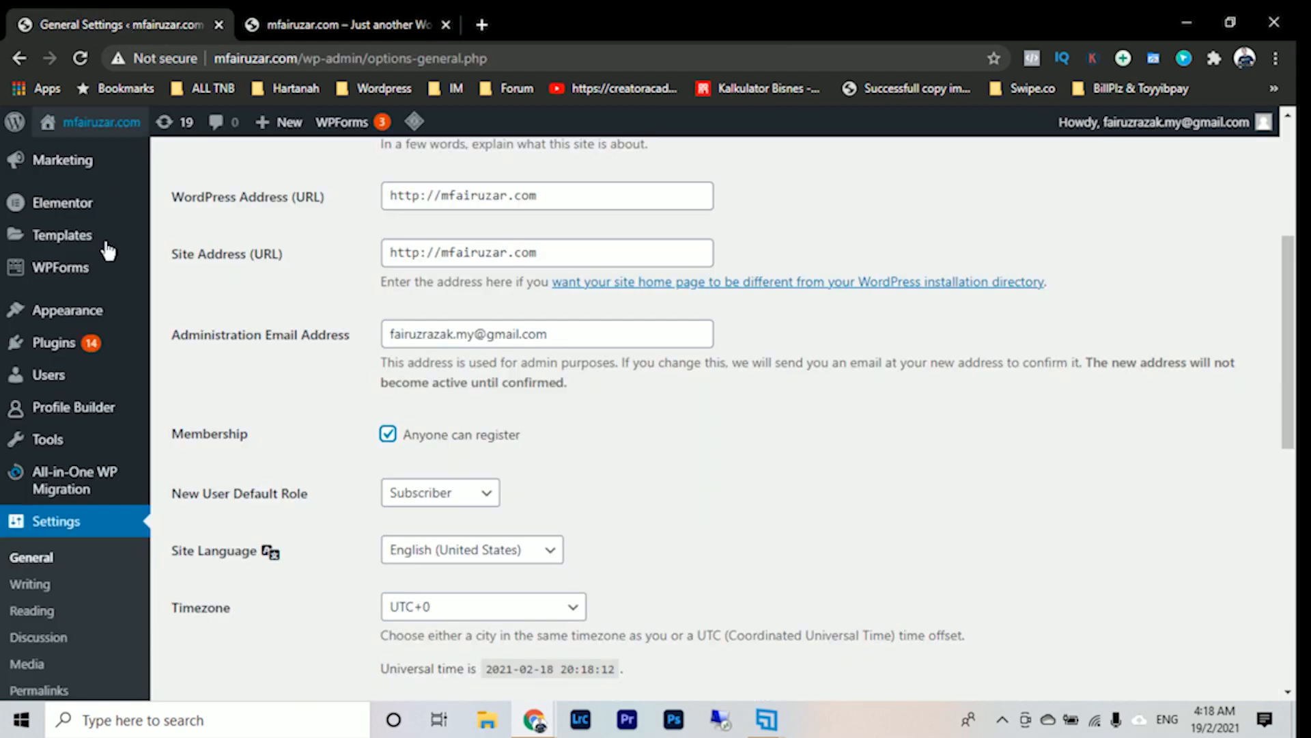
- Open the list of all site pages and locate the Edit Profile, Log In and Register pages
scroll(129, 218, up, 5)
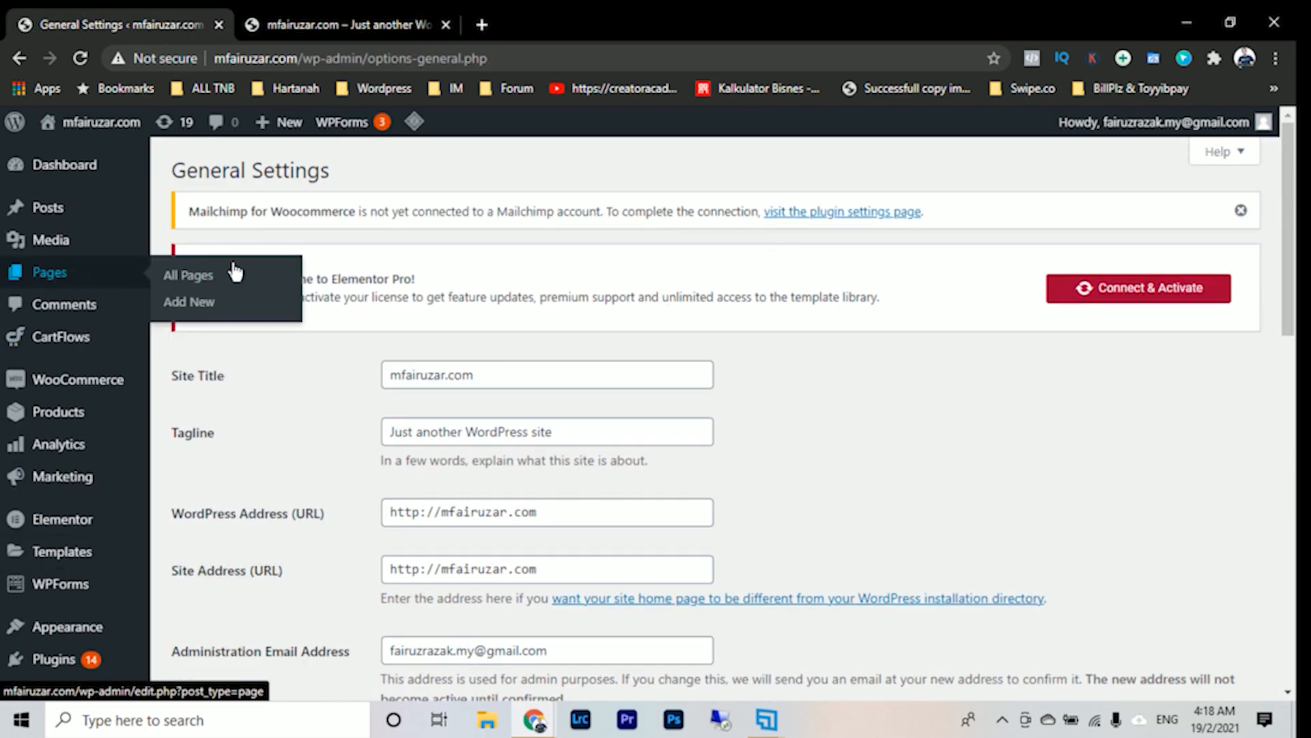
click(203, 280)
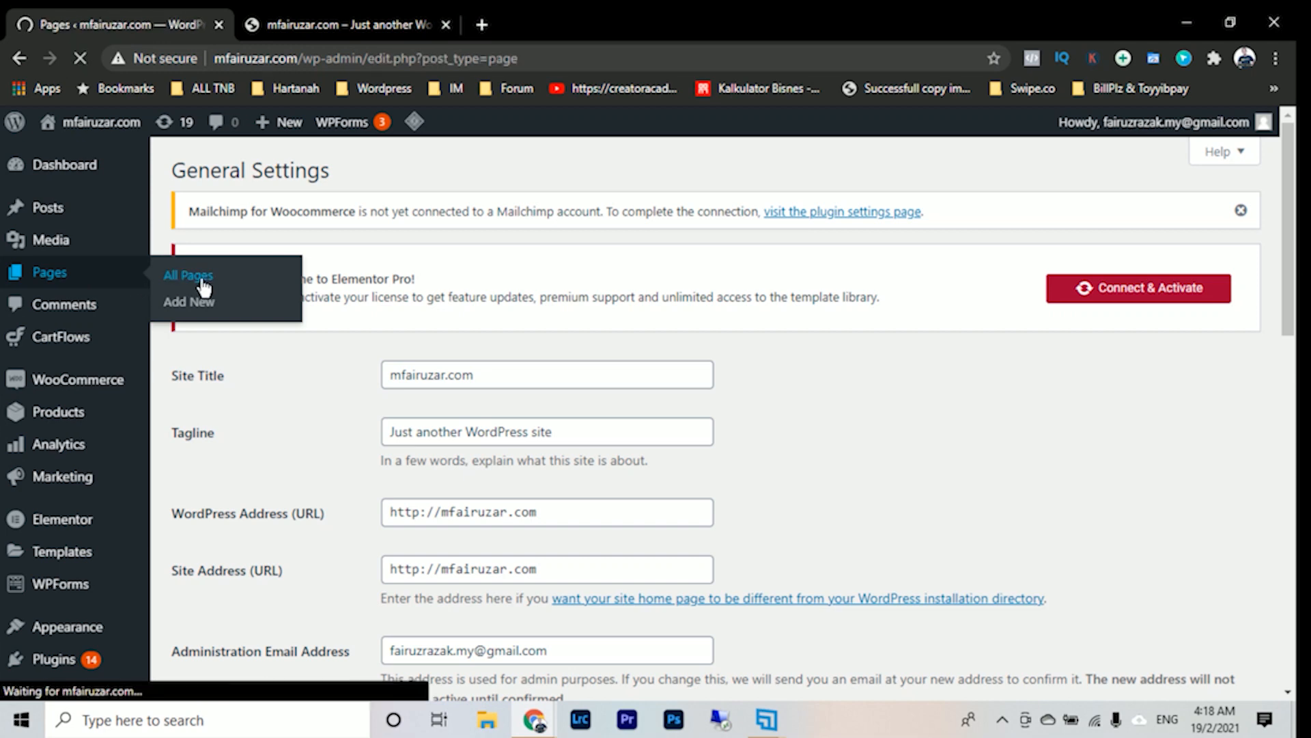
scroll(483, 449, down, 2)
scroll(484, 451, down, 4)
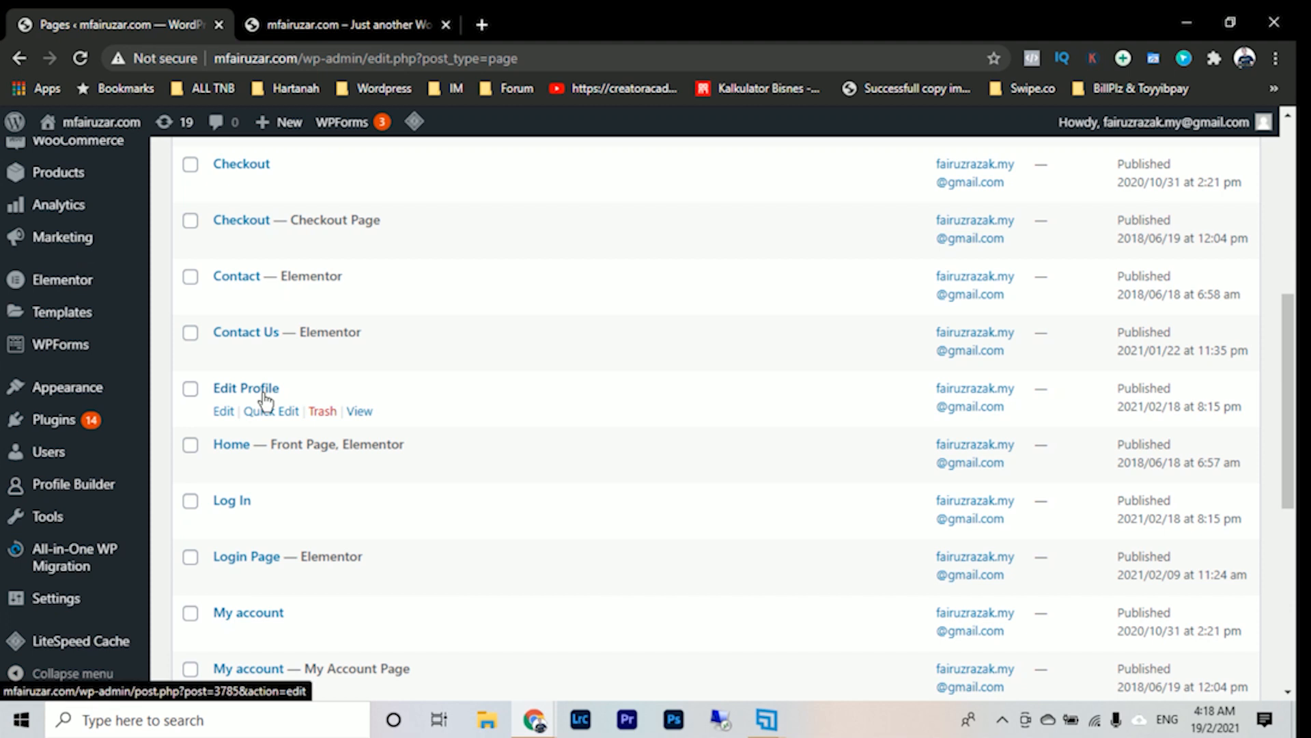
scroll(266, 396, down, 2)
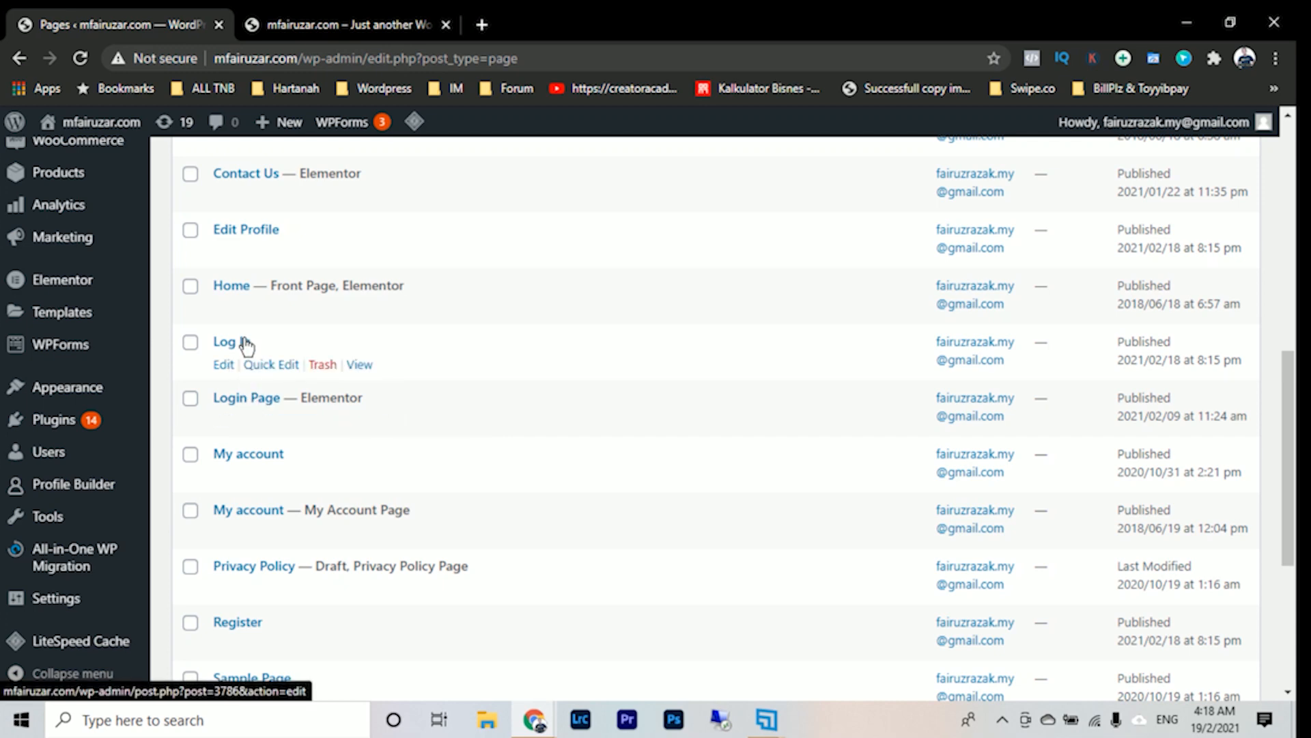
scroll(266, 424, down, 2)
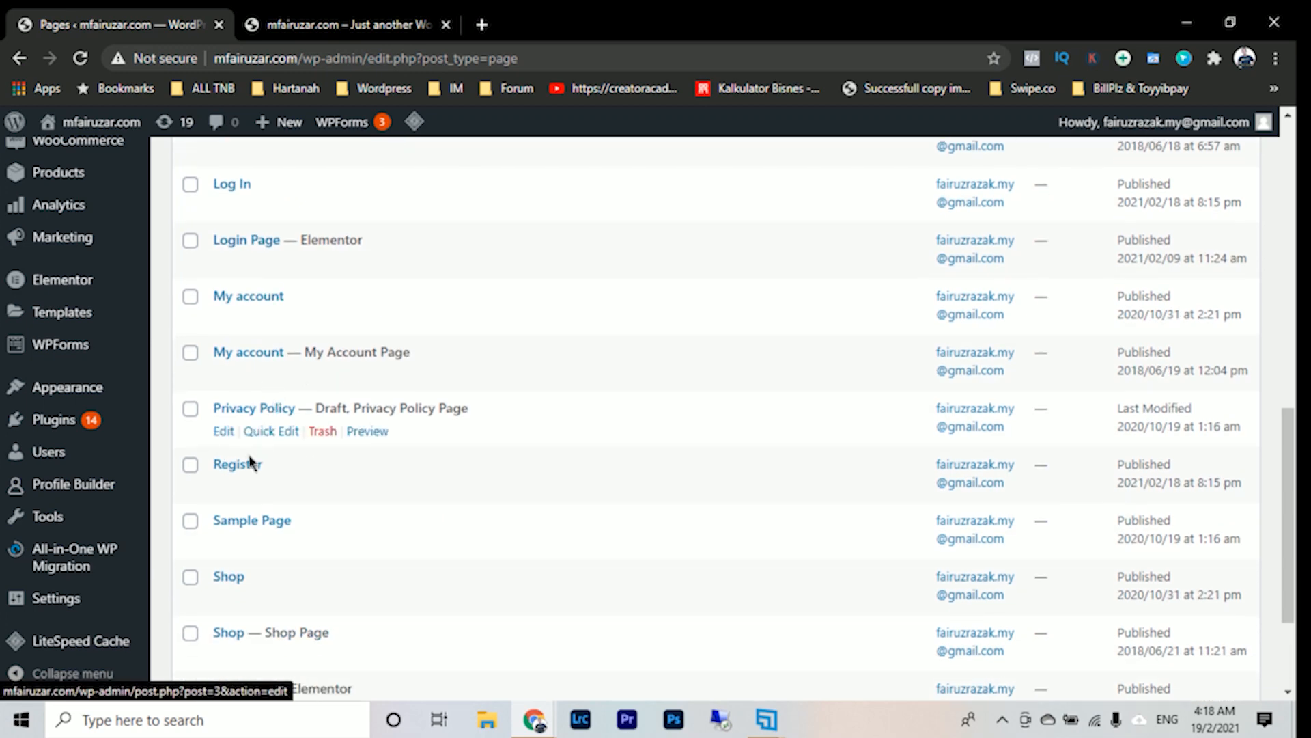
scroll(243, 469, up, 2)
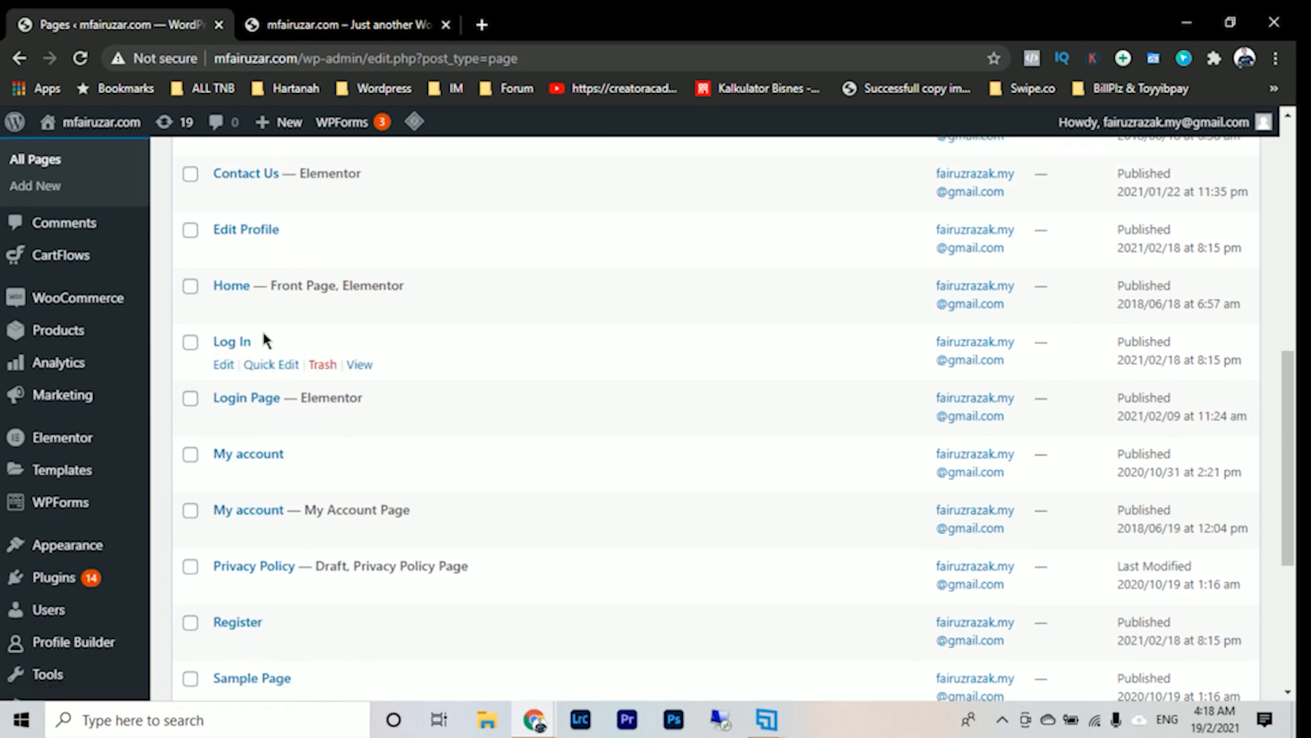
- View the Log In page in a new tab alongside the storefront home page, and close that tab
right_click(360, 365)
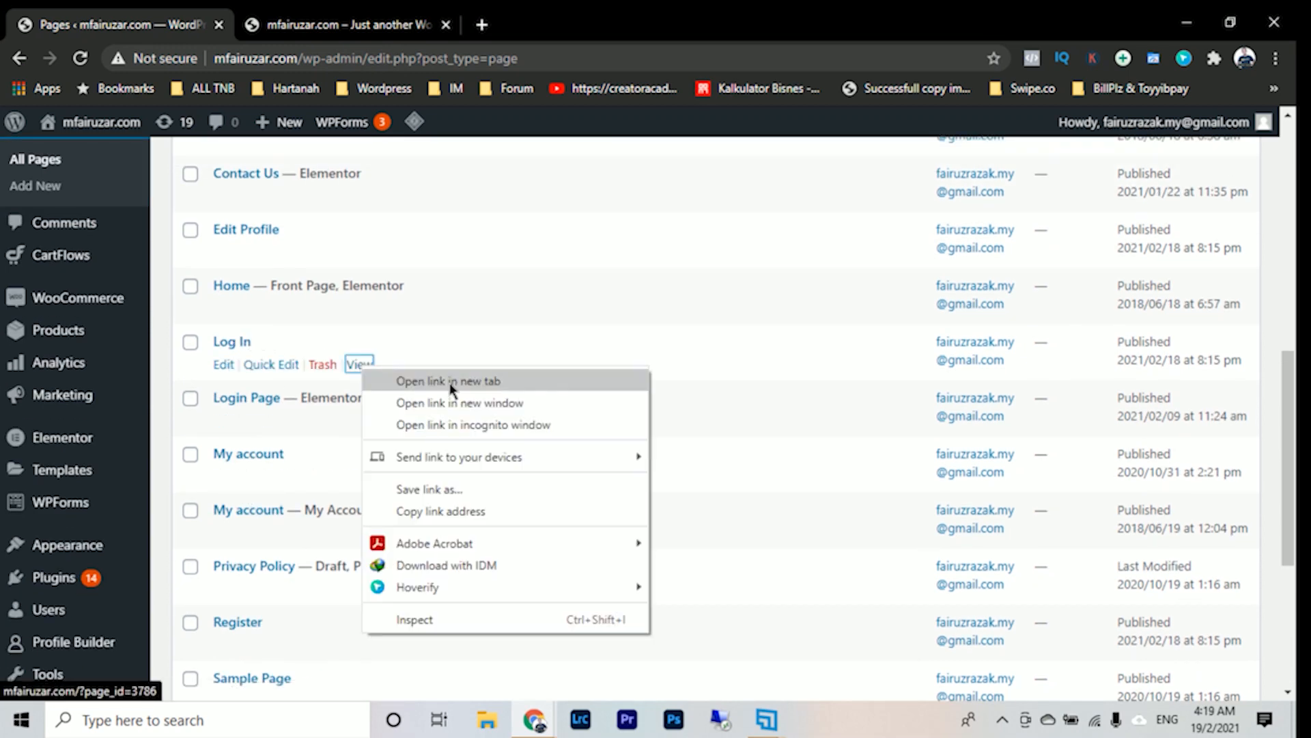
click(443, 380)
click(542, 24)
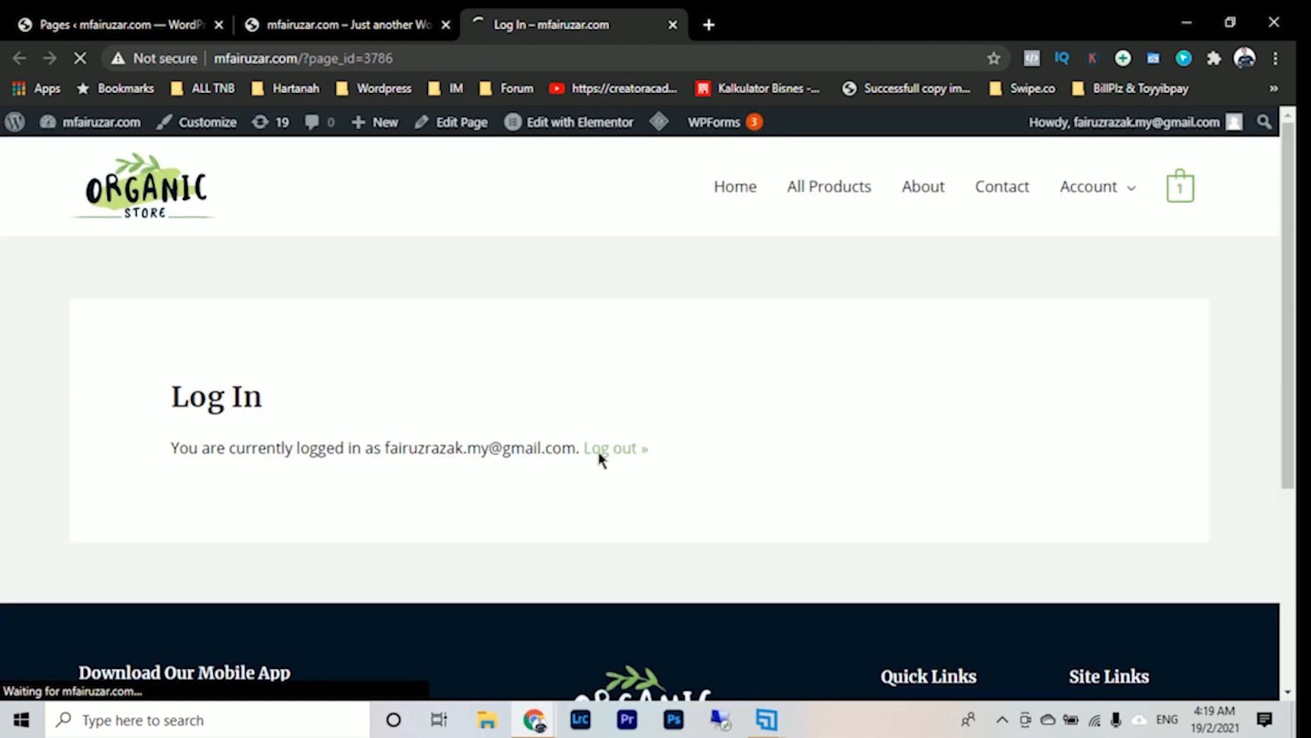
click(399, 28)
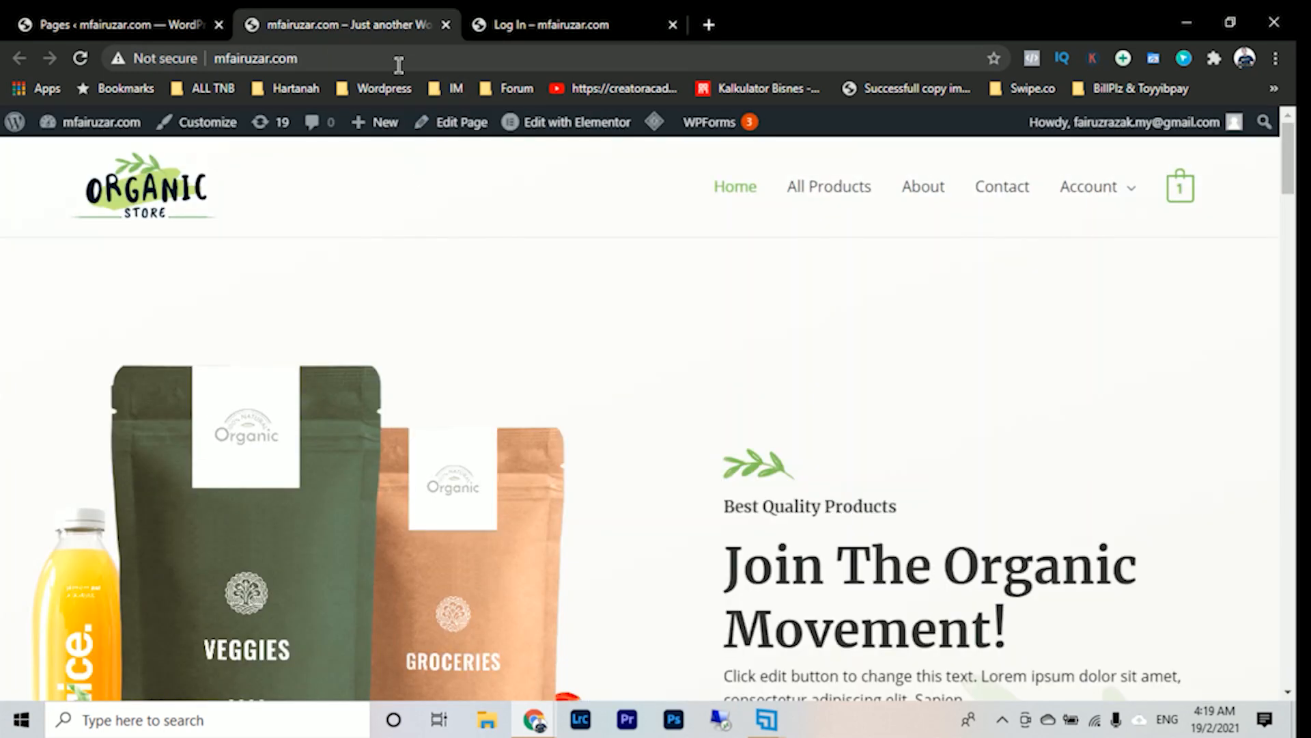
click(545, 31)
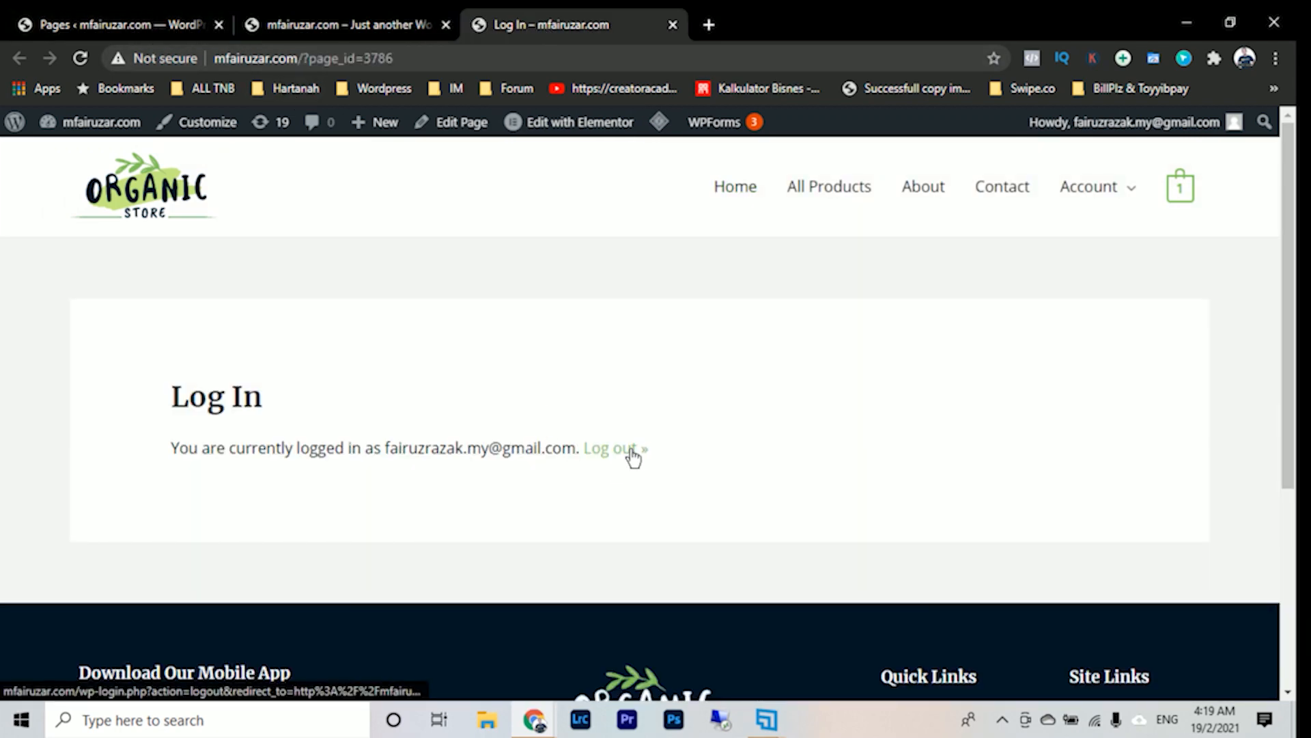
click(672, 26)
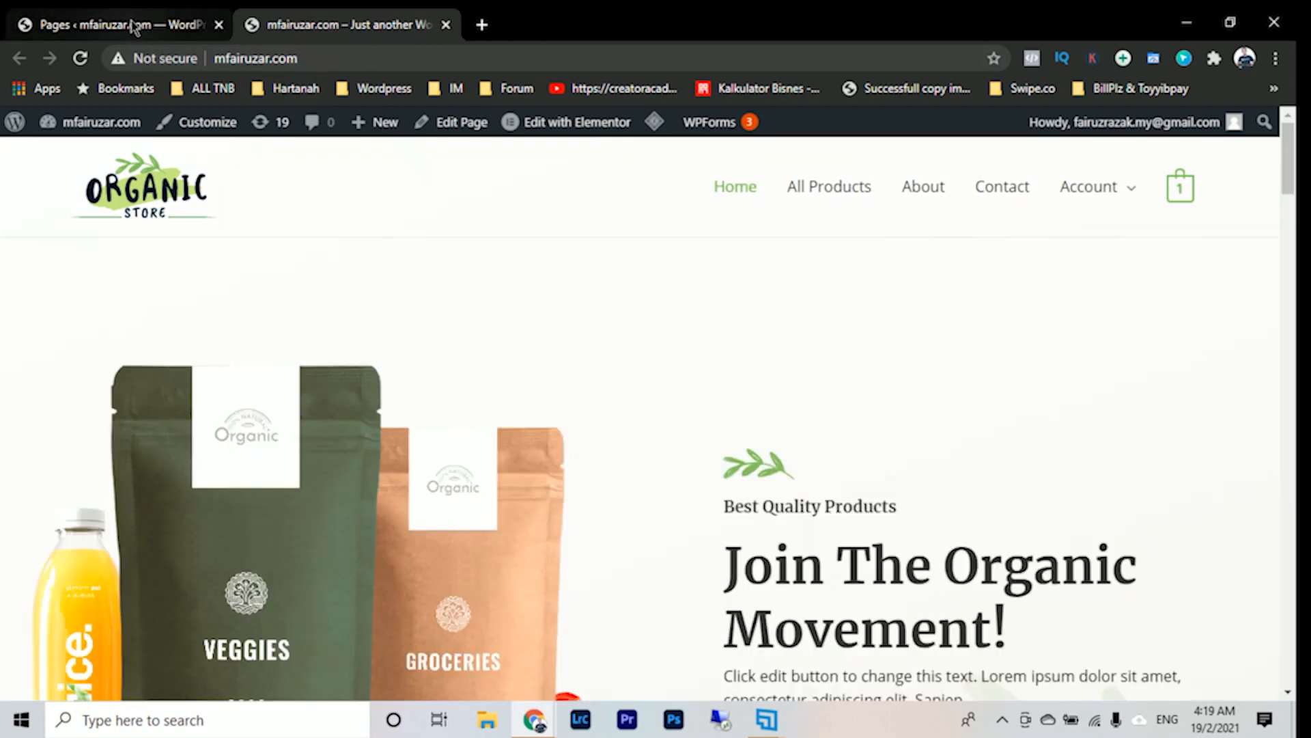
- Open the Log In page from the pages list in an incognito window
click(133, 28)
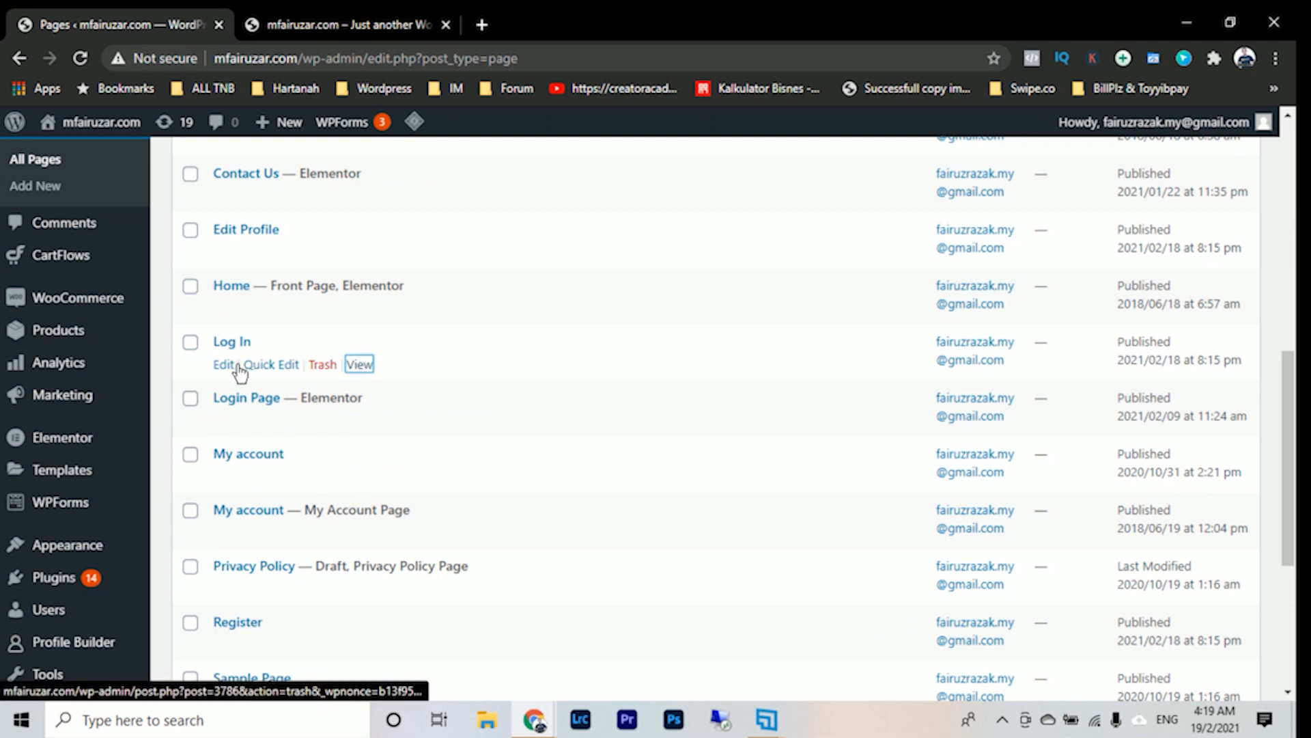
right_click(364, 370)
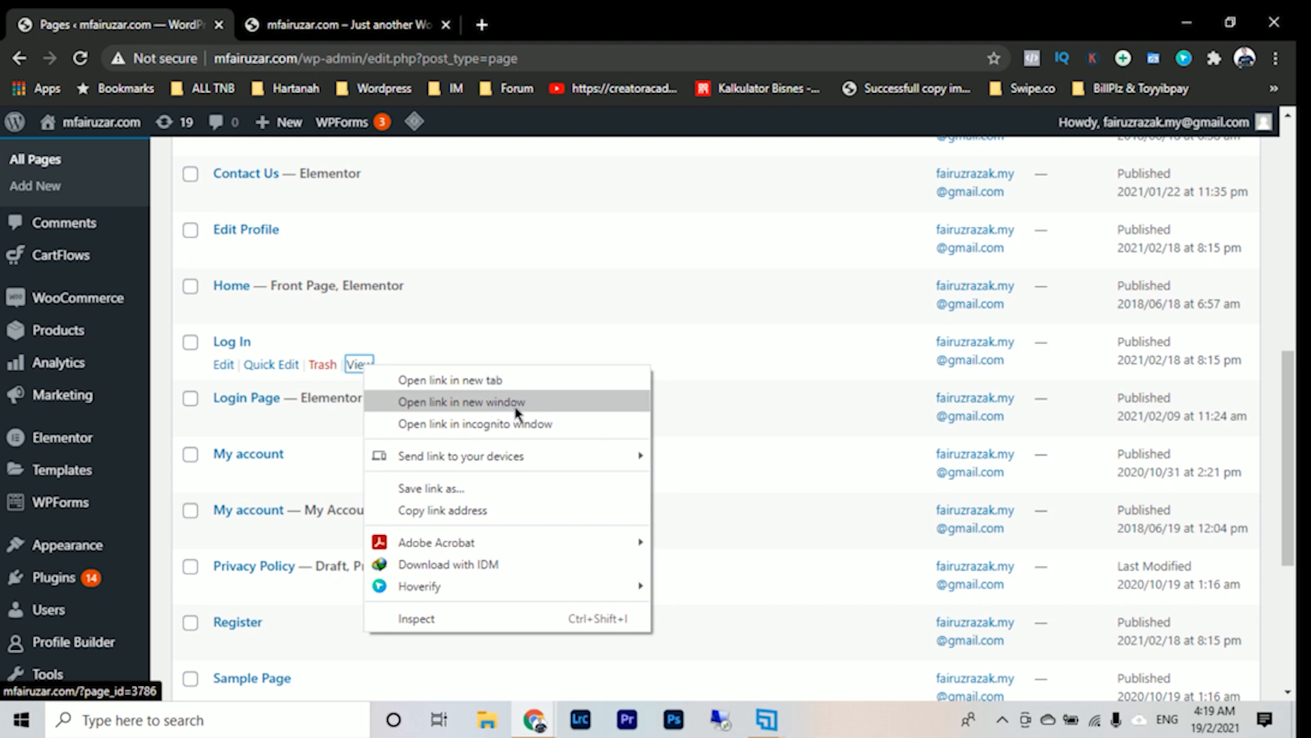
click(546, 424)
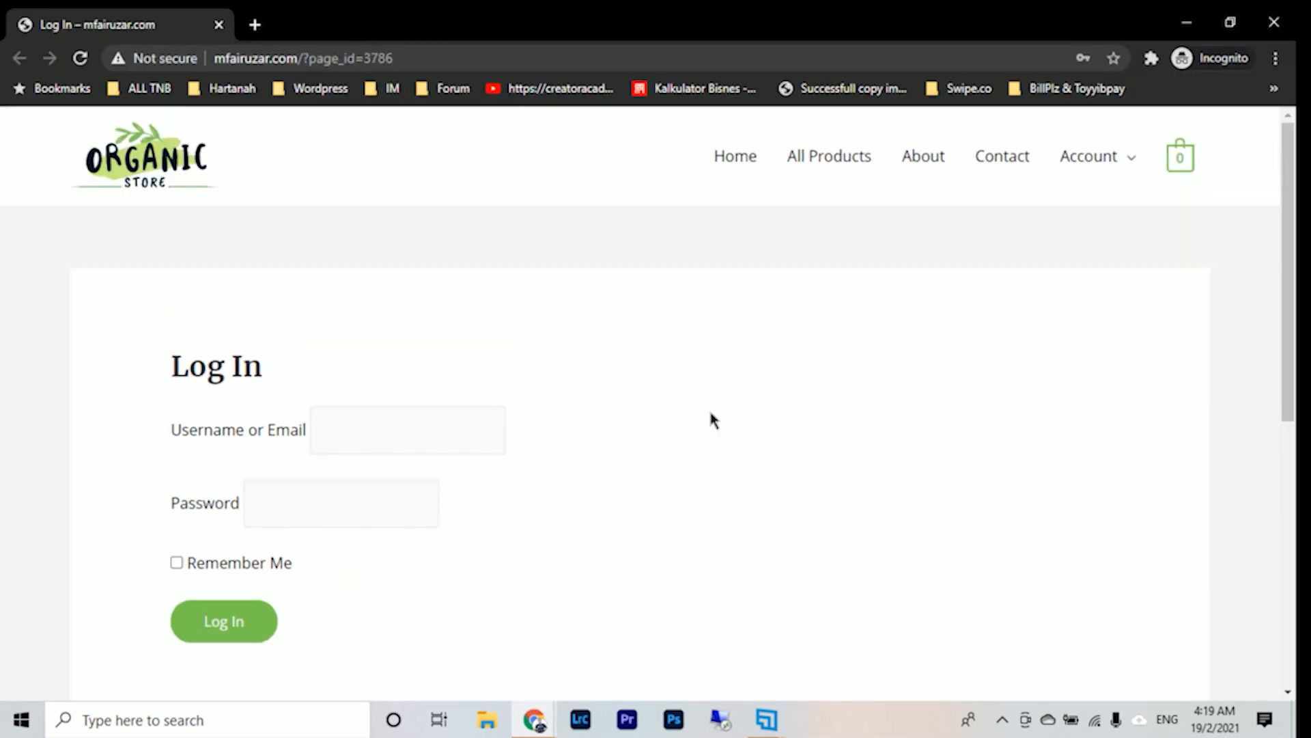
- Check the username and password fields of the Log In page in the incognito window
scroll(710, 413, down, 2)
click(359, 276)
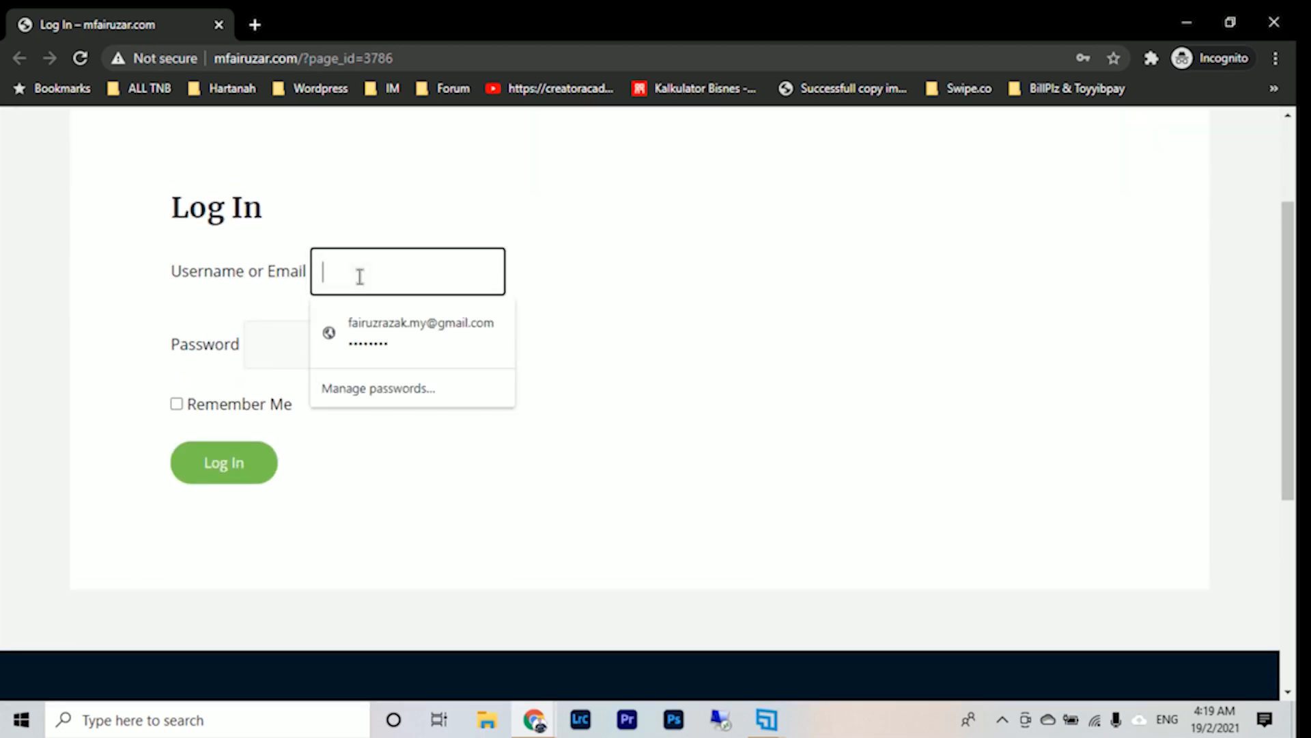
click(280, 342)
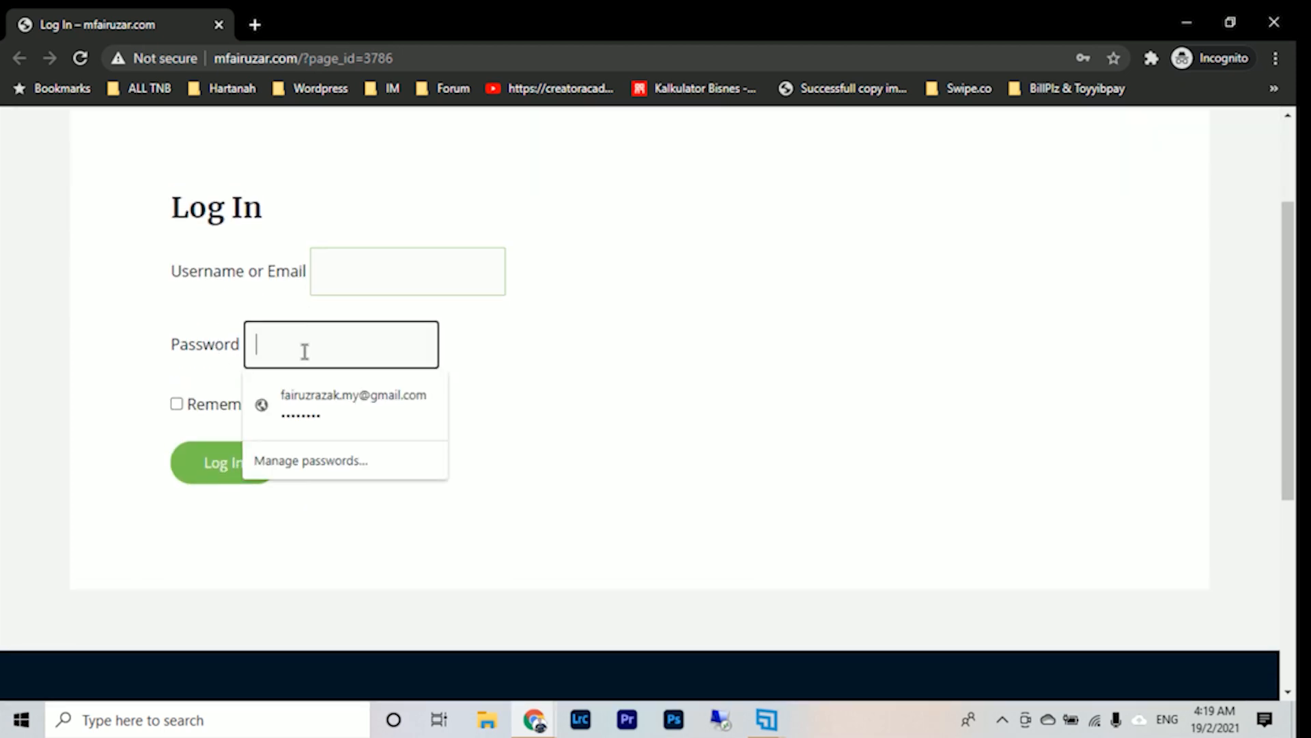
click(659, 378)
scroll(386, 464, up, 2)
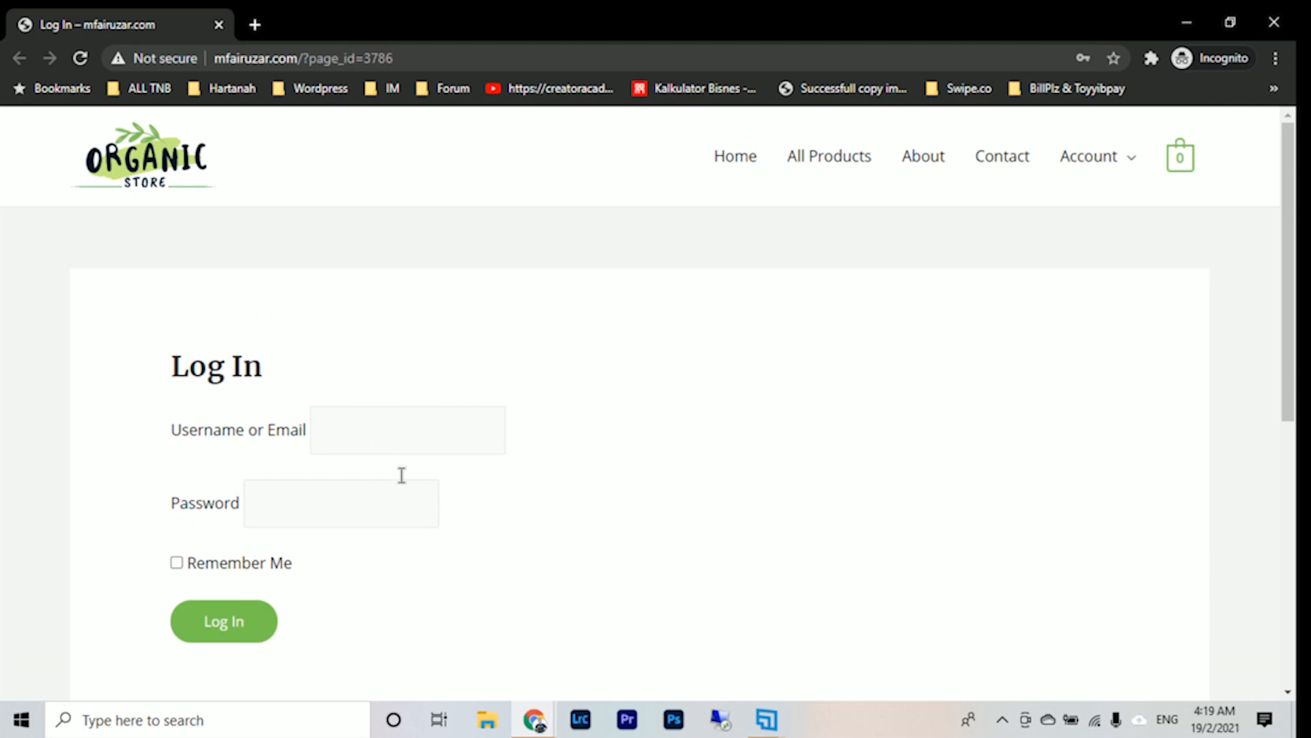
- Return to the pages list, open the Log In page for editing with Elementor, and look over its login shortcode
click(1187, 30)
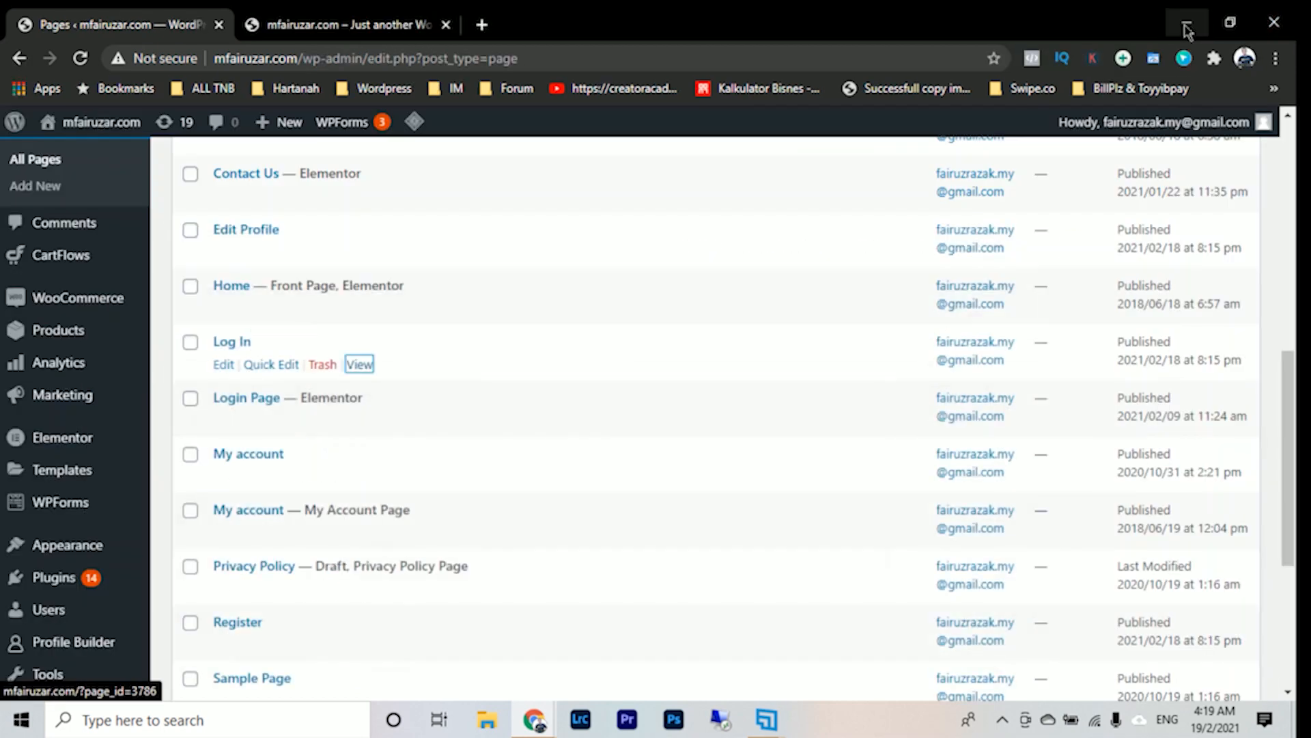
click(224, 366)
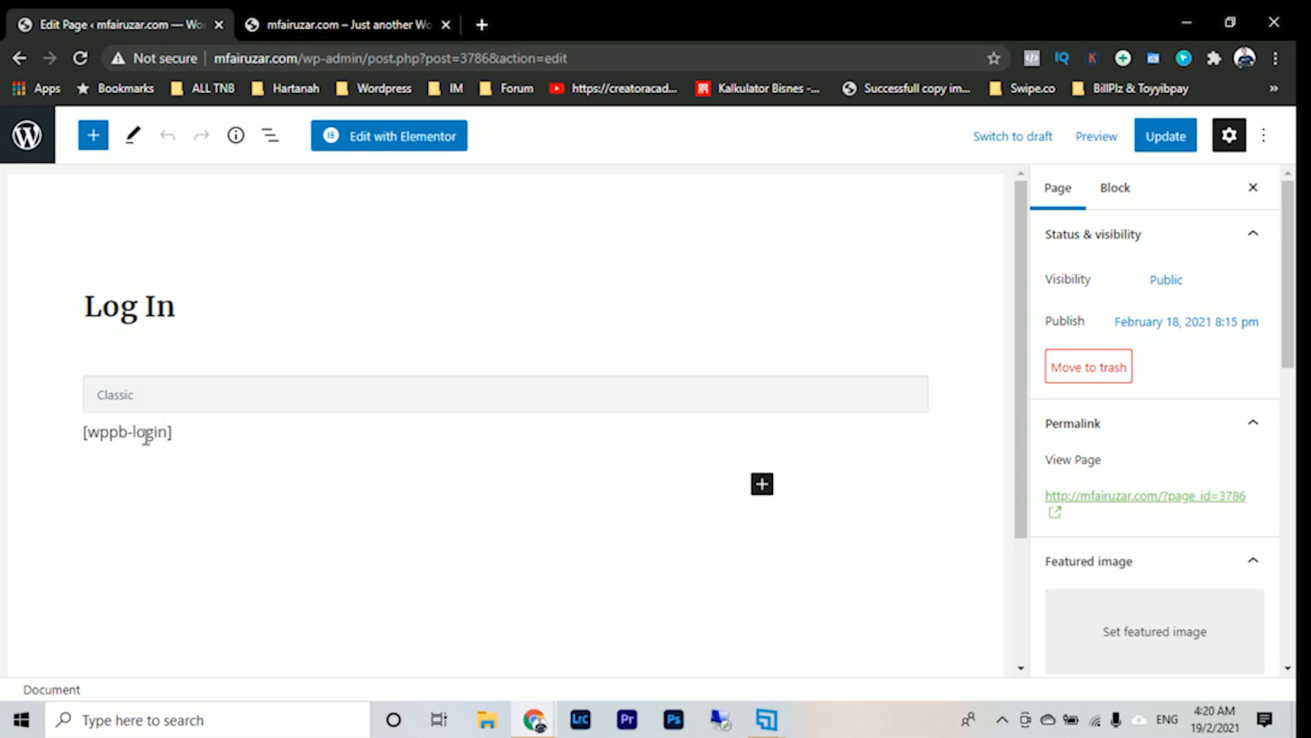
click(407, 145)
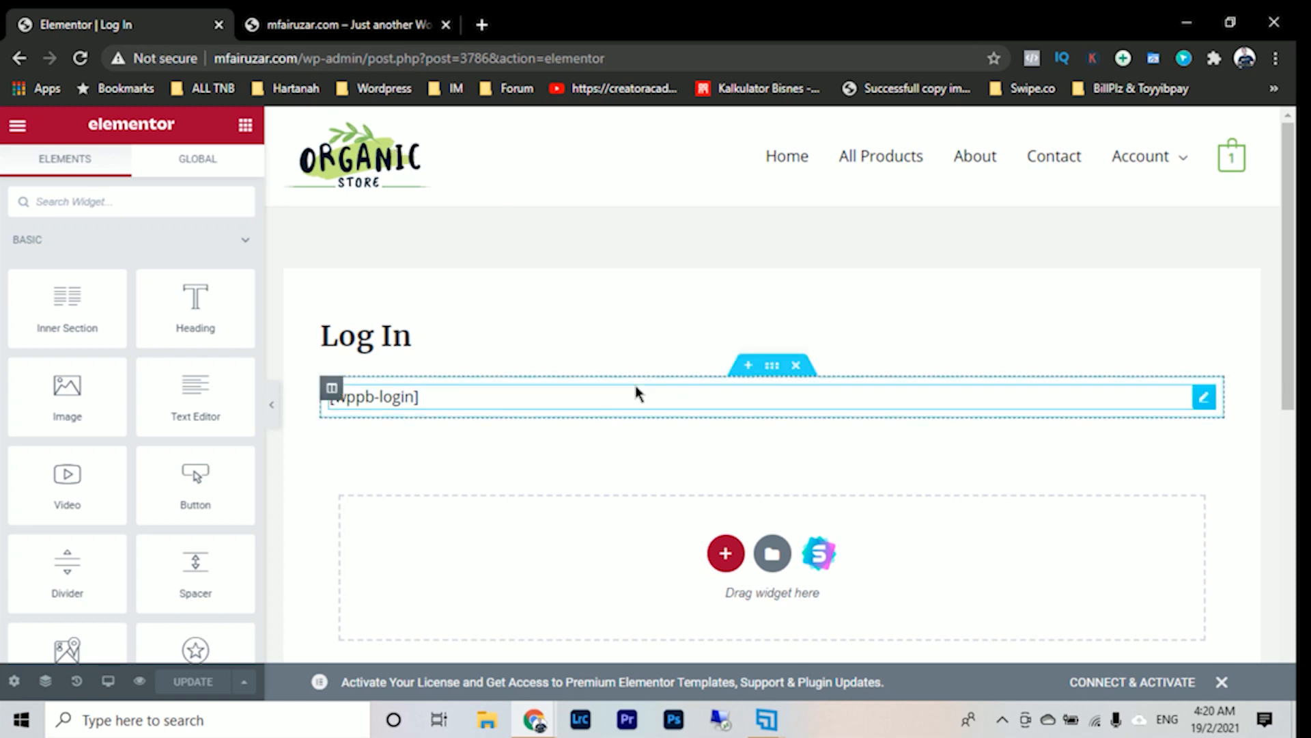
scroll(636, 392, down, 2)
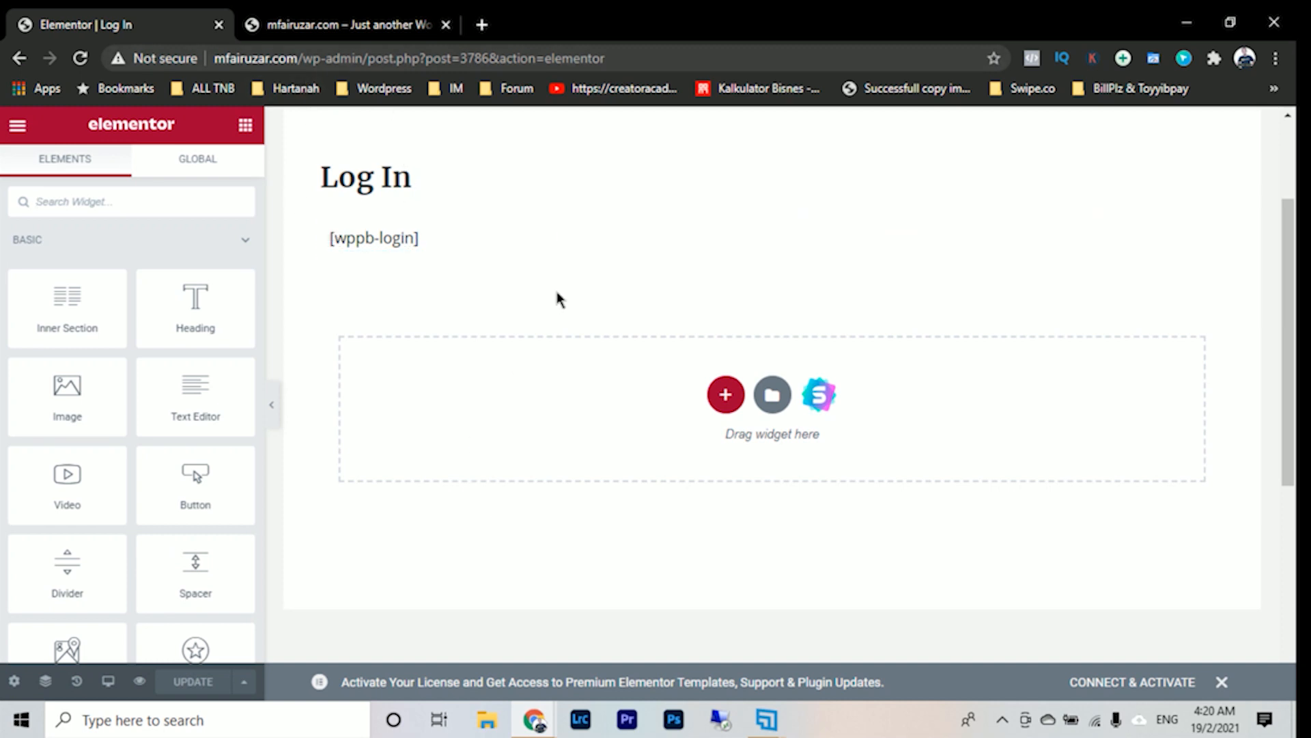
scroll(558, 298, up, 2)
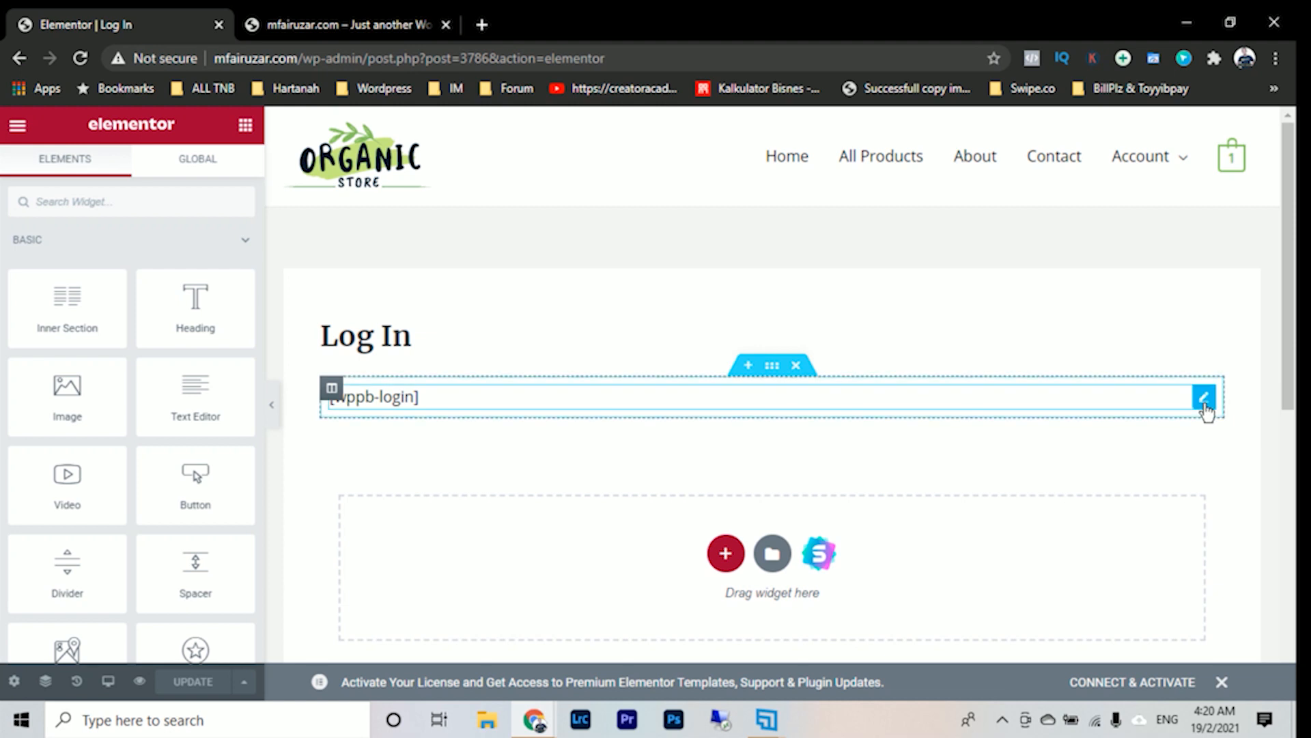
mouse_move(1210, 405)
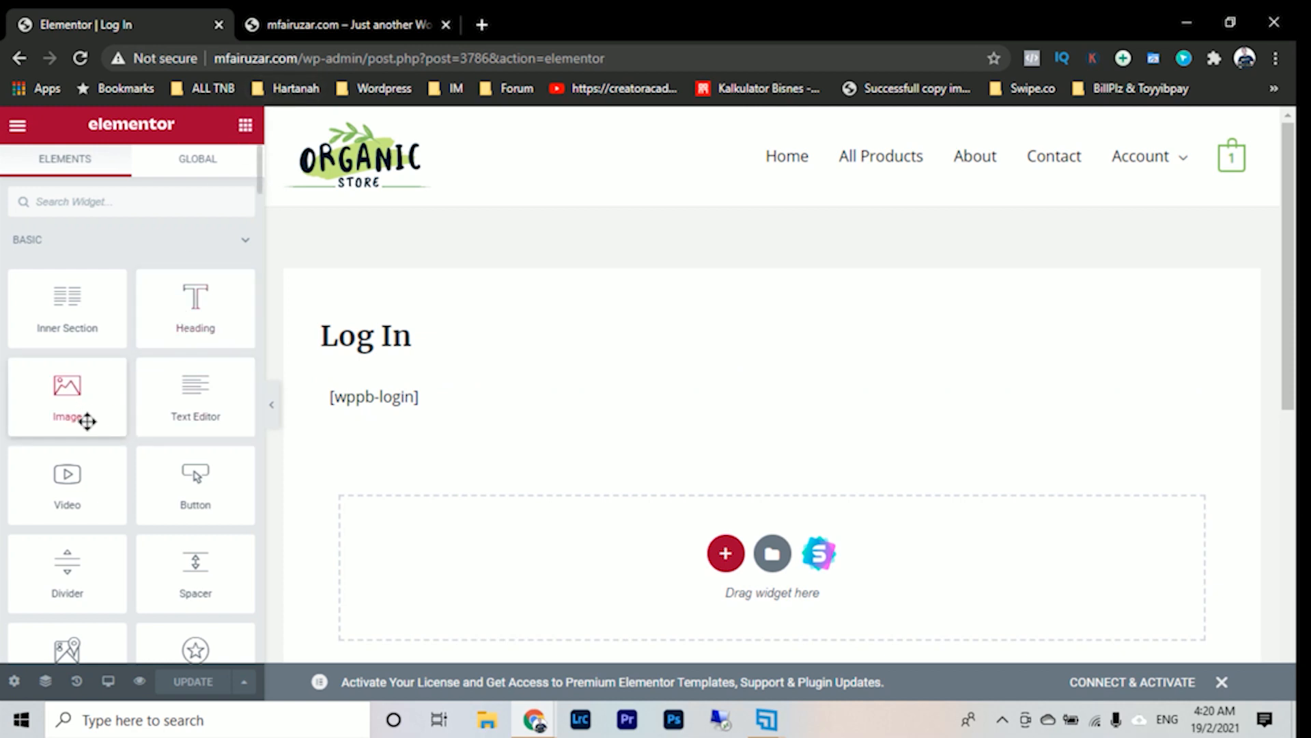
- Try an Image widget below the [wppb-login] shortcode, and delete that widget again
drag(79, 394, 780, 403)
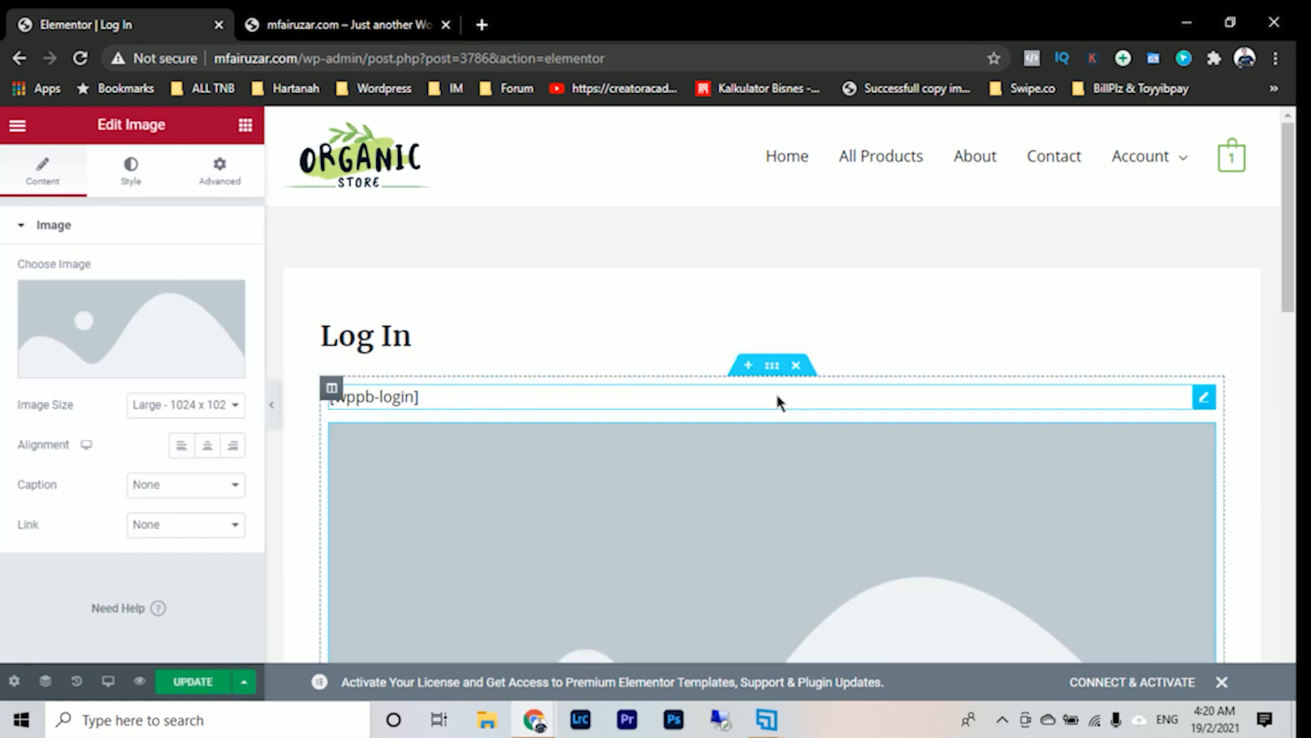
click(116, 369)
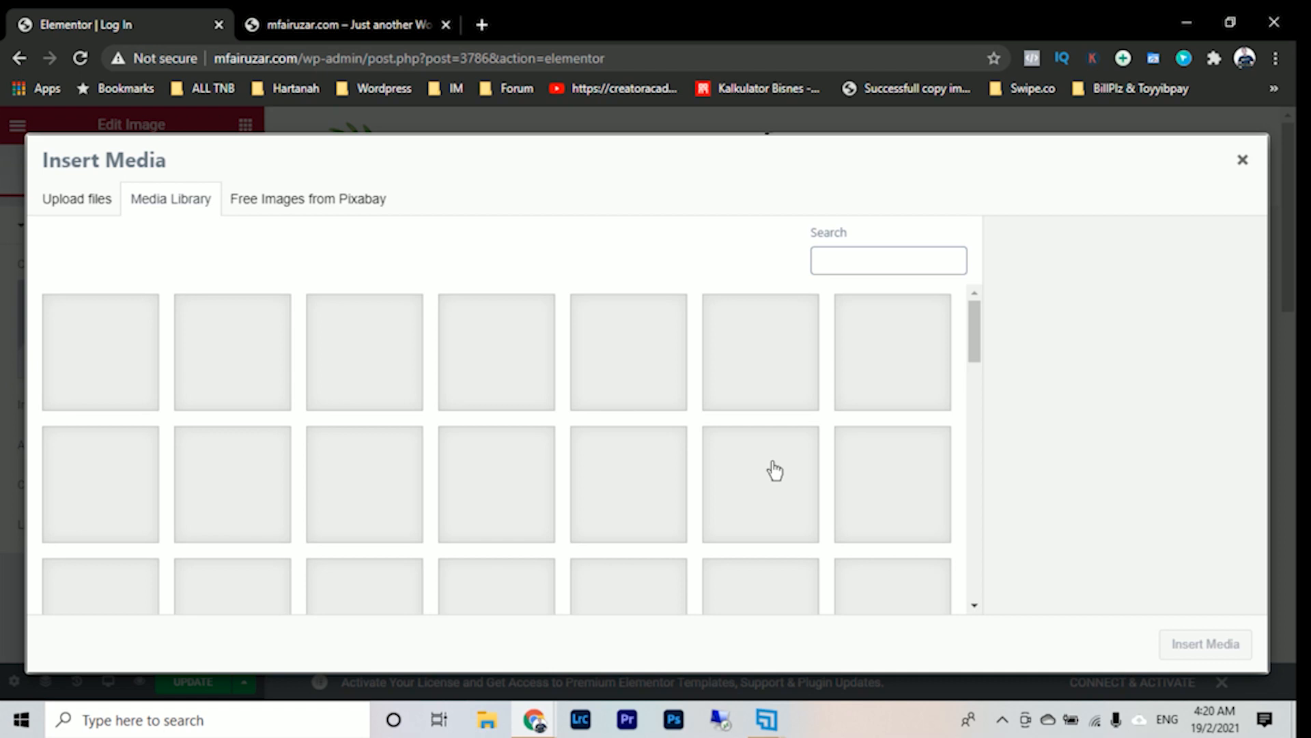
click(1242, 161)
scroll(615, 328, down, 1)
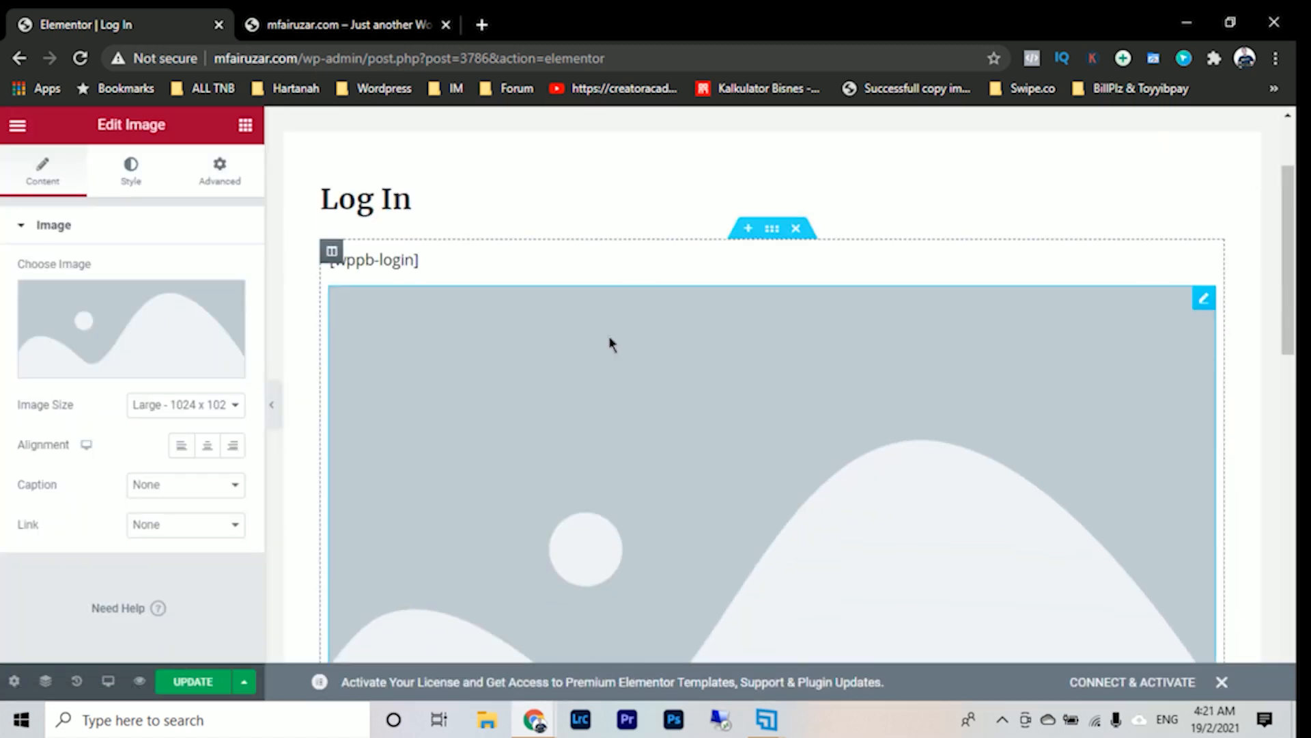
scroll(609, 343, down, 8)
scroll(615, 342, up, 8)
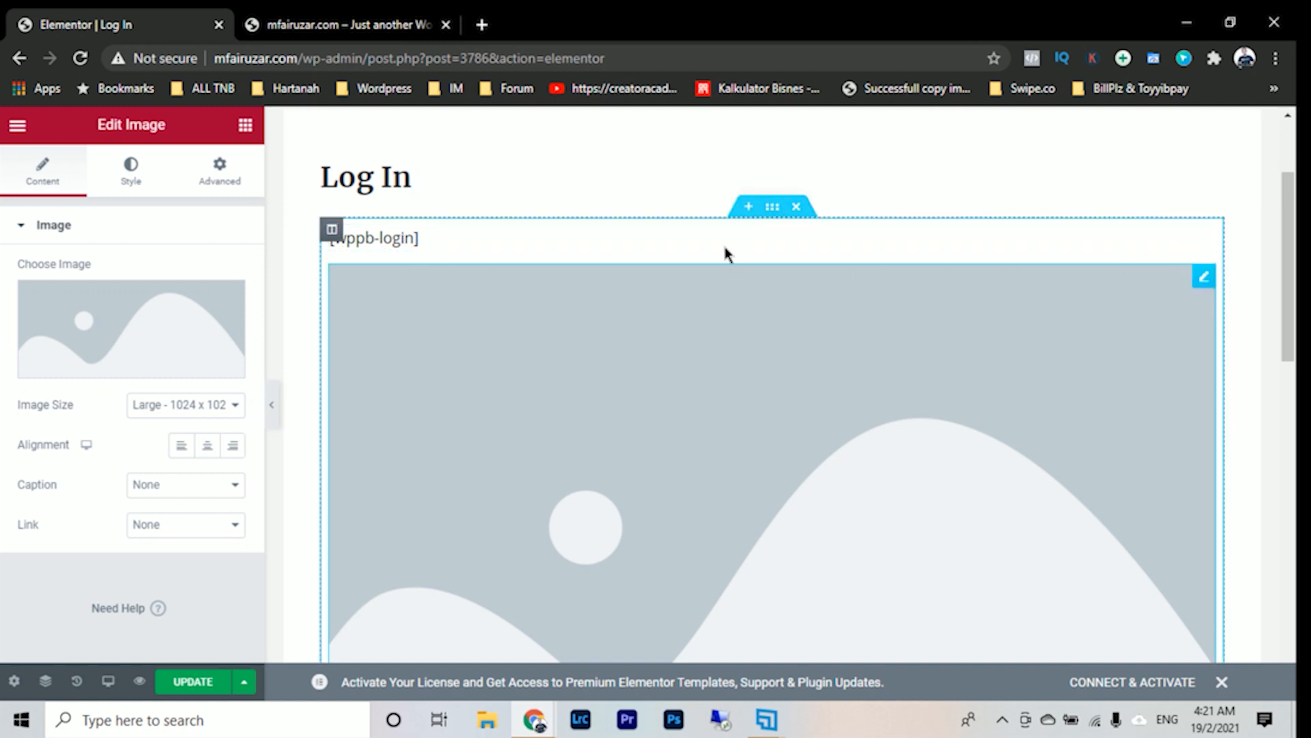
right_click(1203, 293)
click(1163, 561)
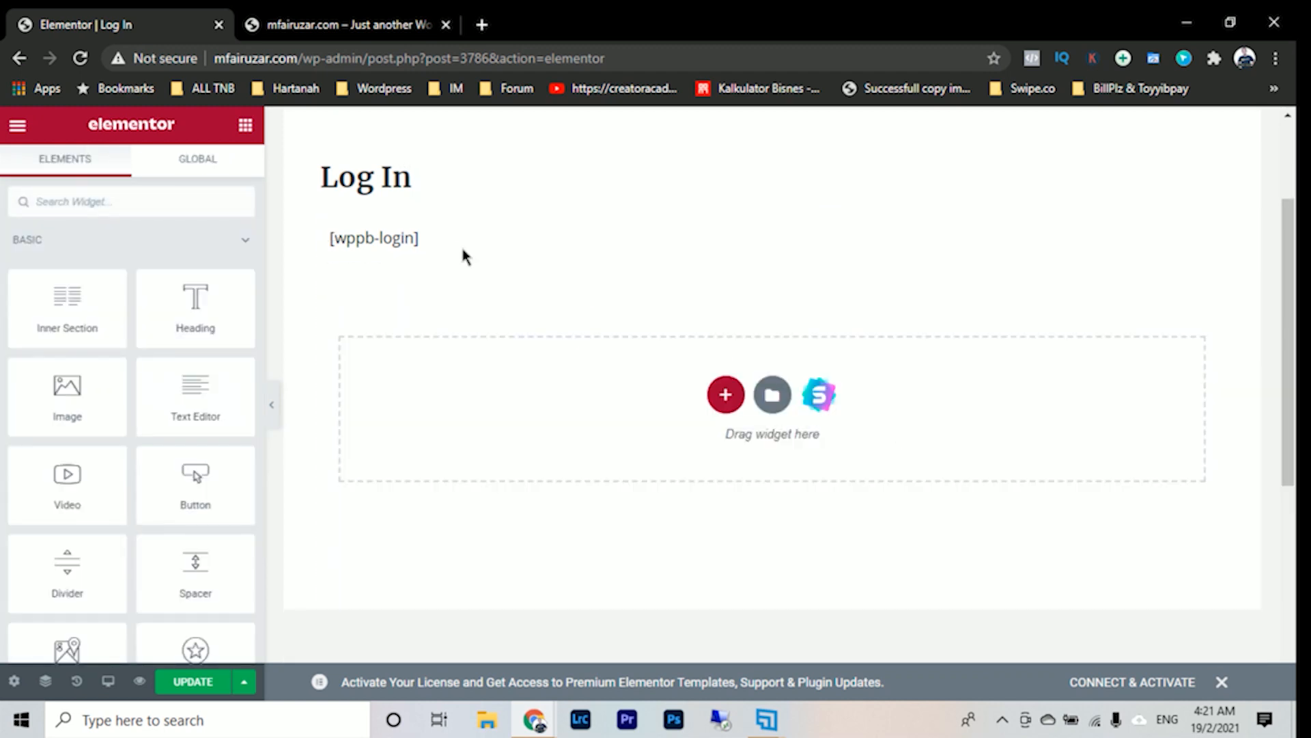
- Set the Log In page's layout to Elementor Full Width and update the page
scroll(462, 249, up, 2)
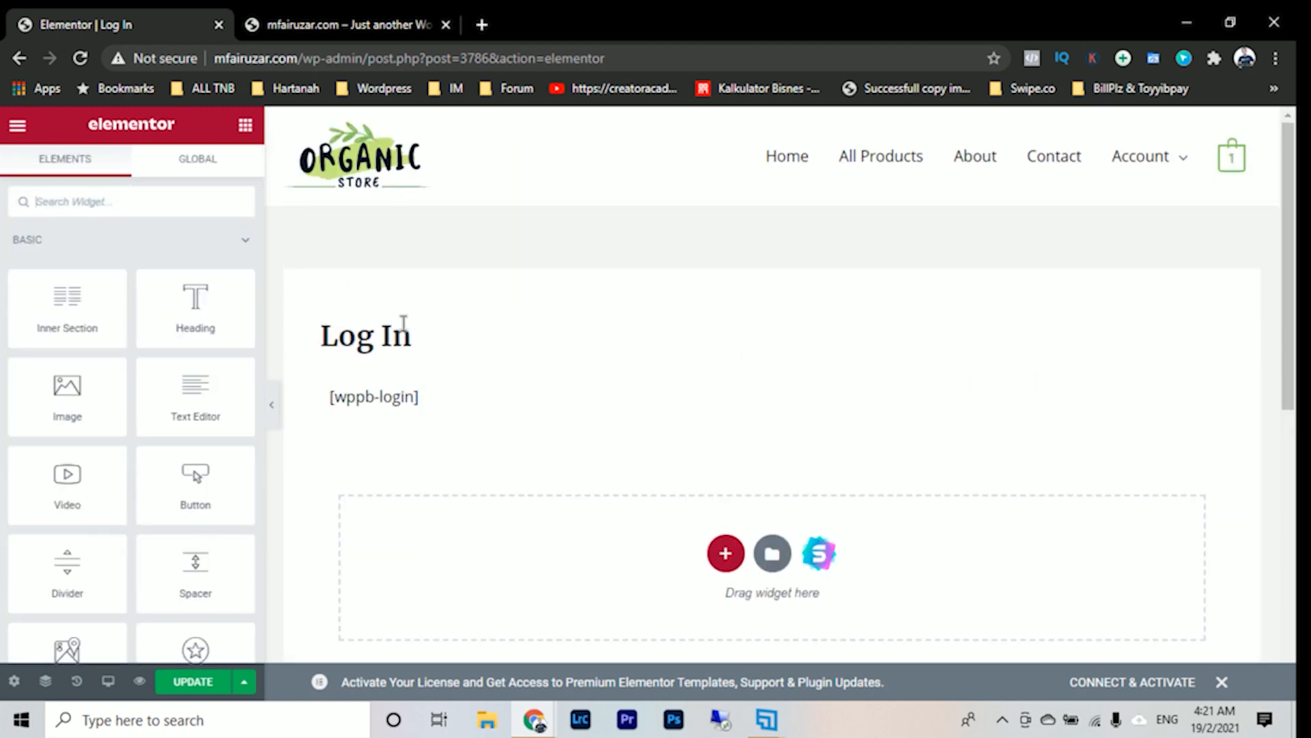
click(13, 681)
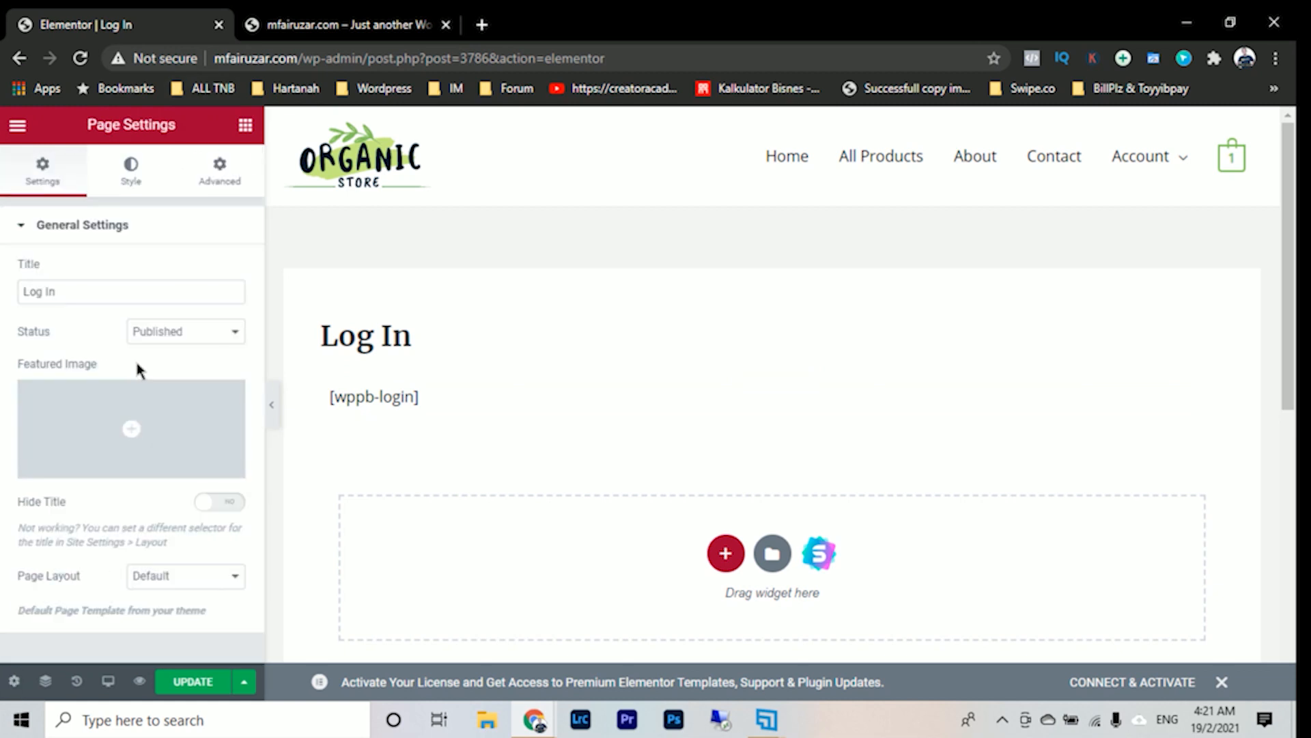
click(196, 585)
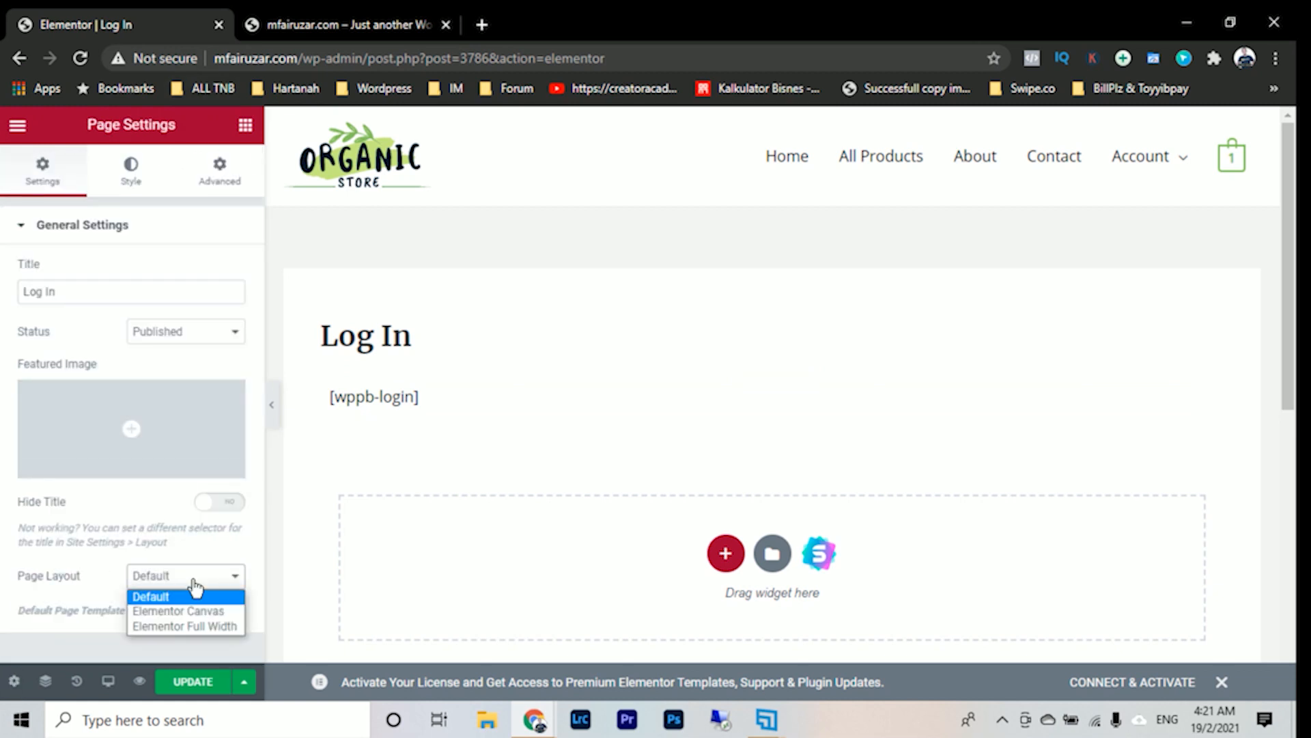
click(205, 624)
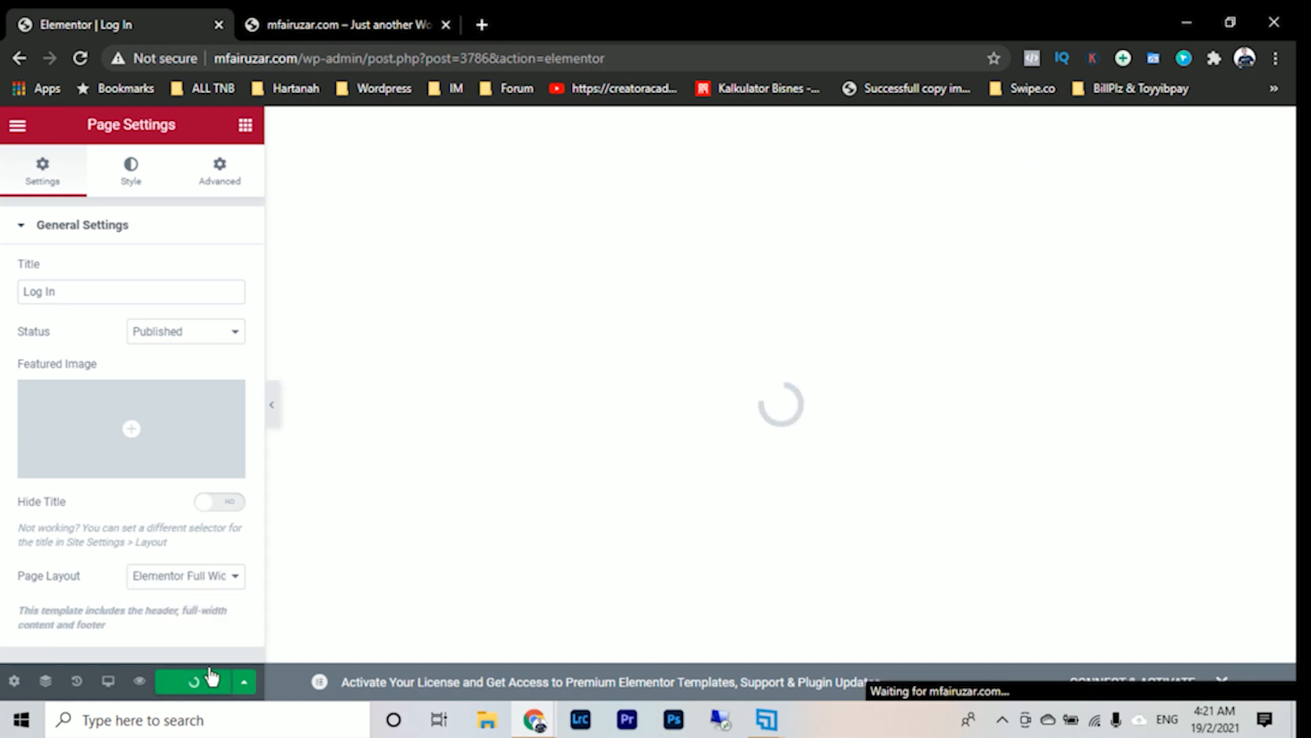
click(212, 676)
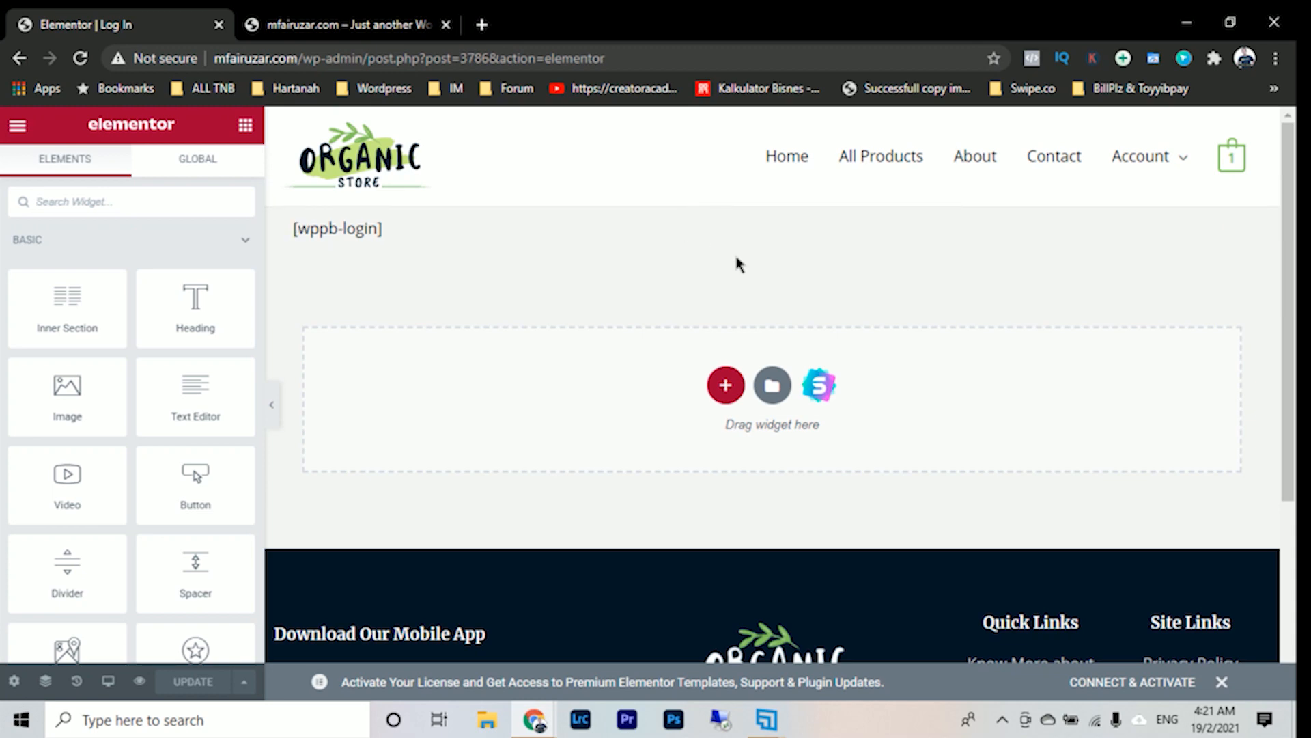
- Reload the Log In page in the incognito window to check its full-width layout, and return to the Elementor editor
click(345, 24)
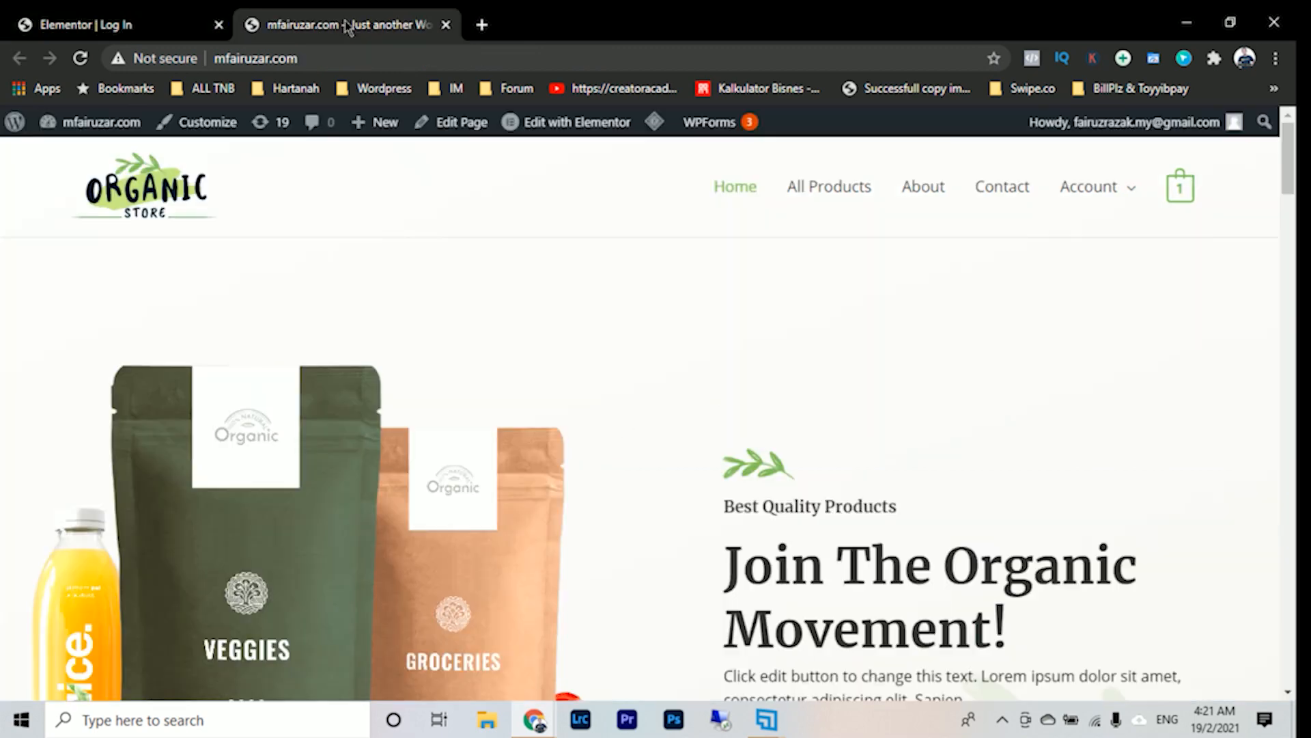
click(124, 15)
mouse_move(533, 720)
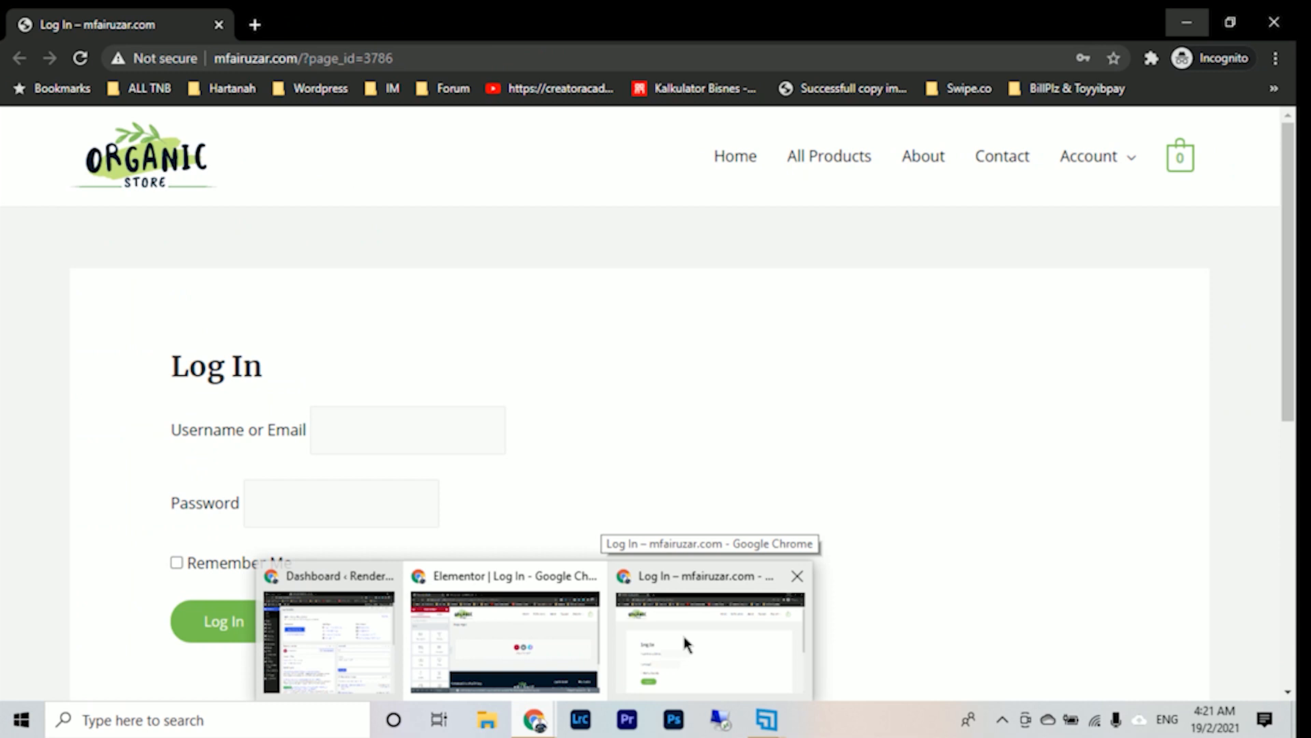
click(681, 631)
key(F5)
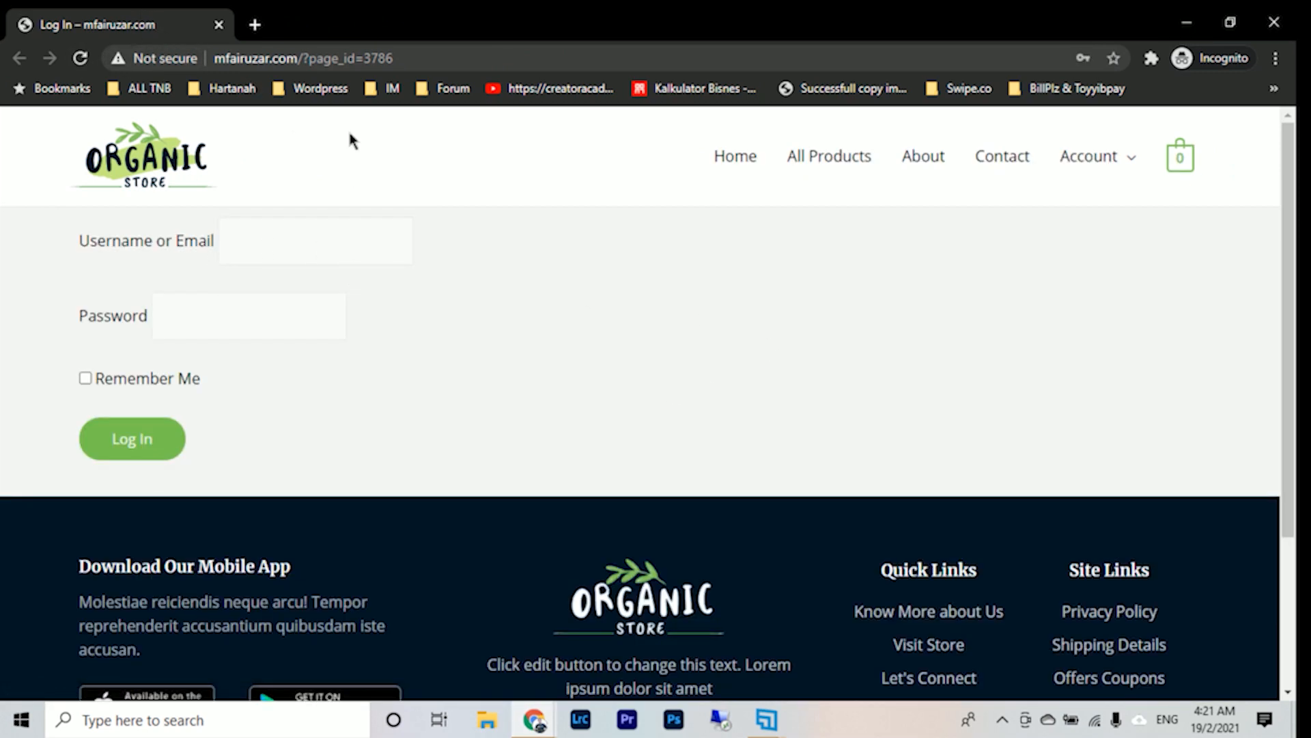
click(1186, 22)
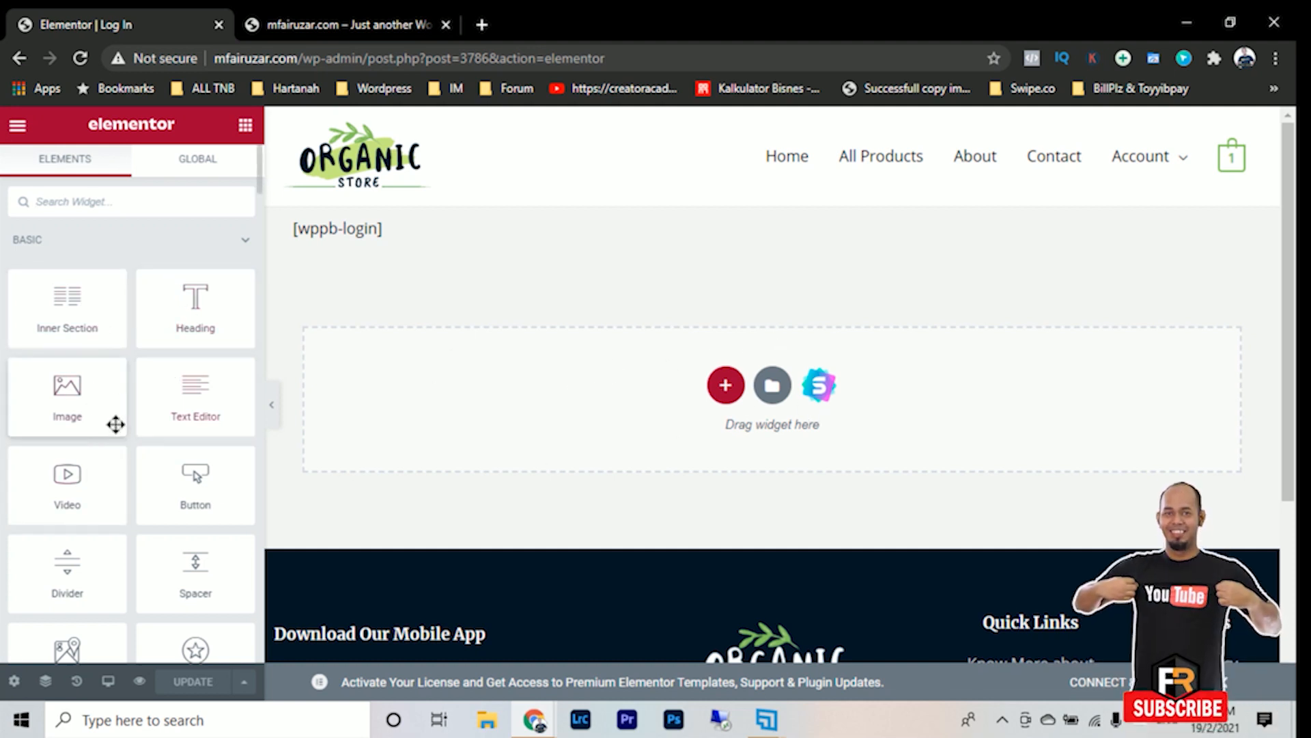
- Add an Image widget in a new section below the login shortcode, using organic-store-logo5.svg from the media library
drag(64, 407, 831, 339)
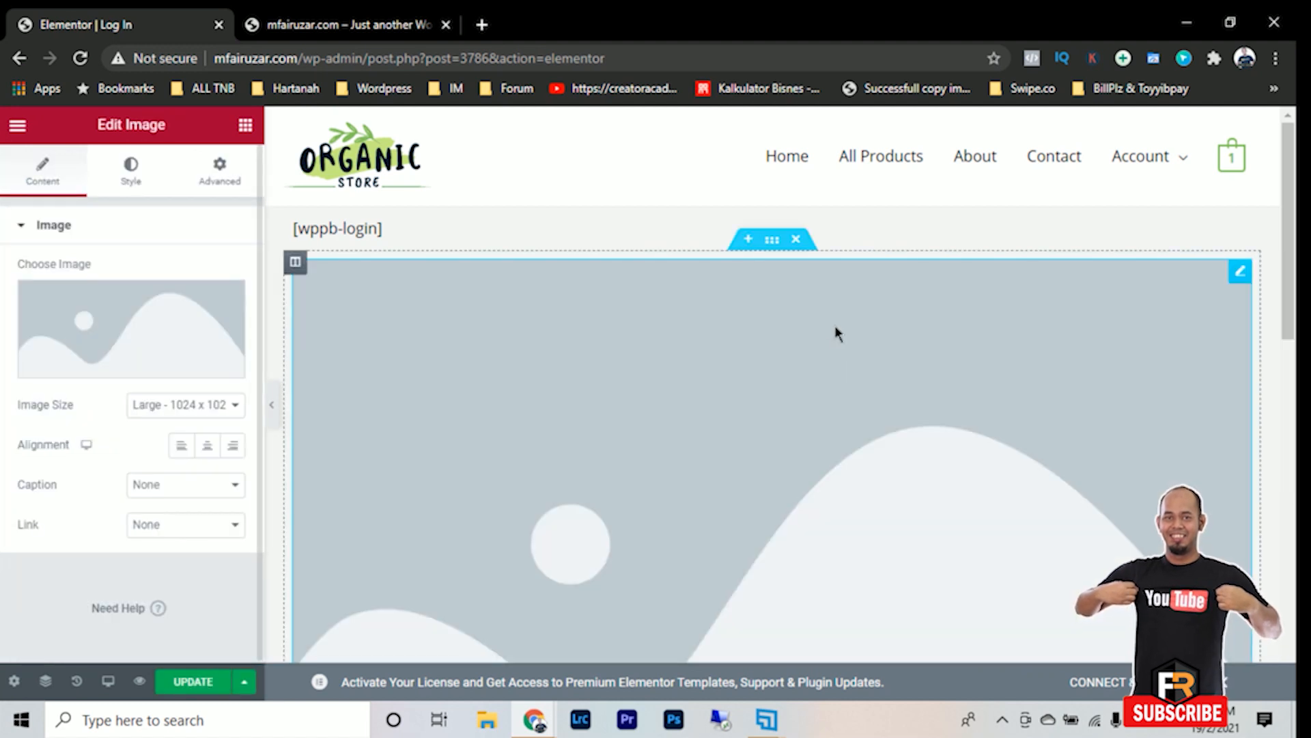
click(175, 373)
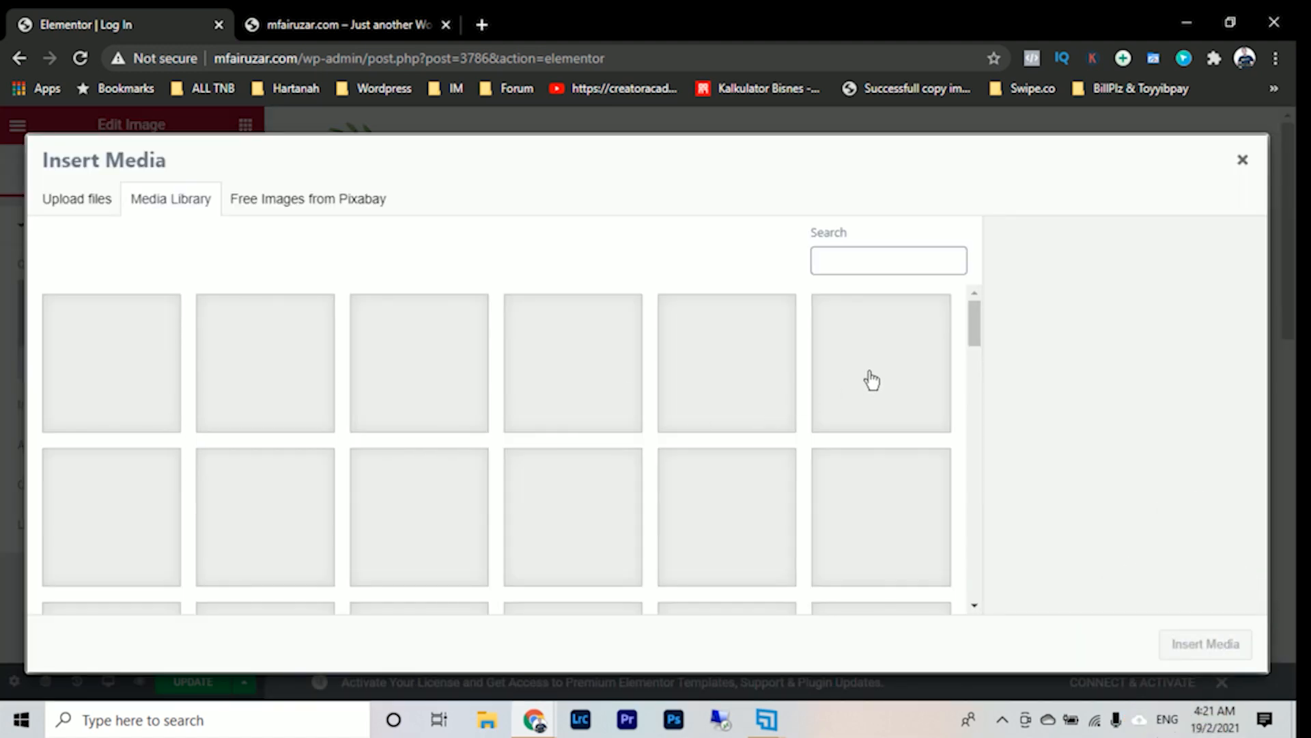
scroll(866, 381, down, 2)
scroll(872, 380, down, 6)
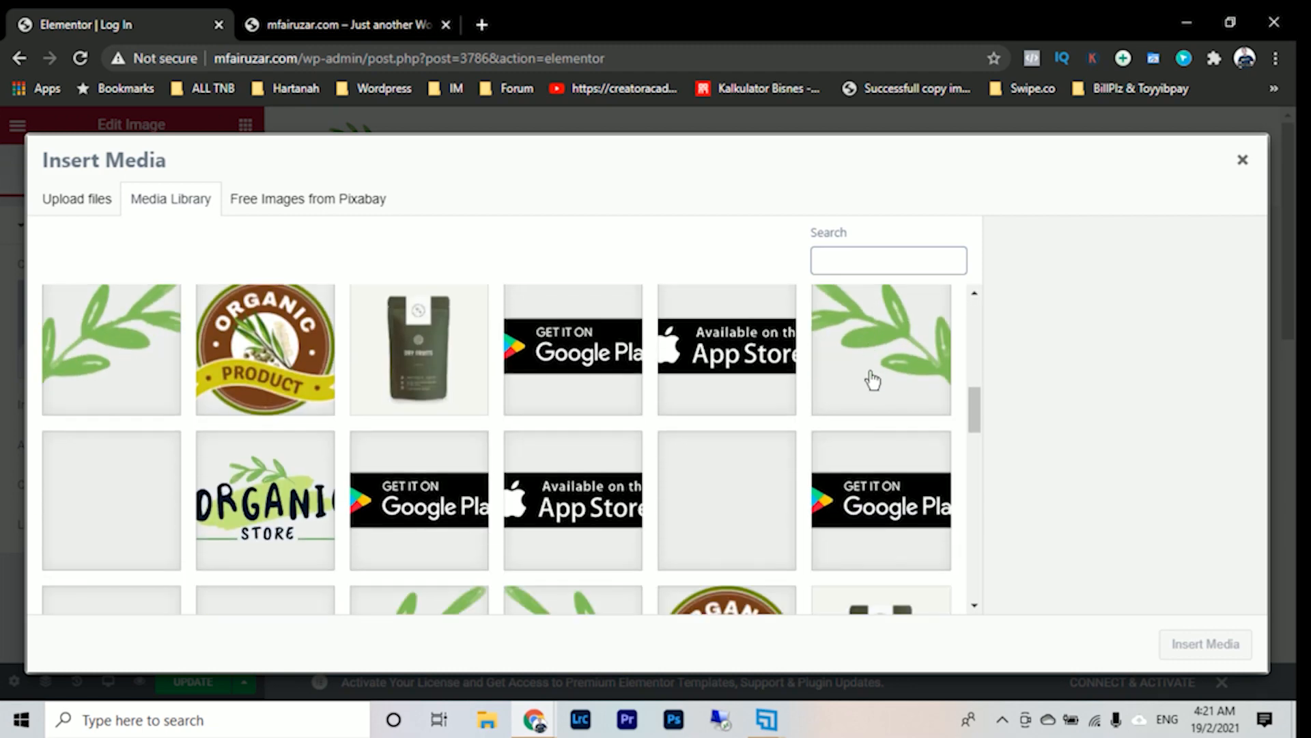
scroll(867, 377, up, 4)
click(275, 489)
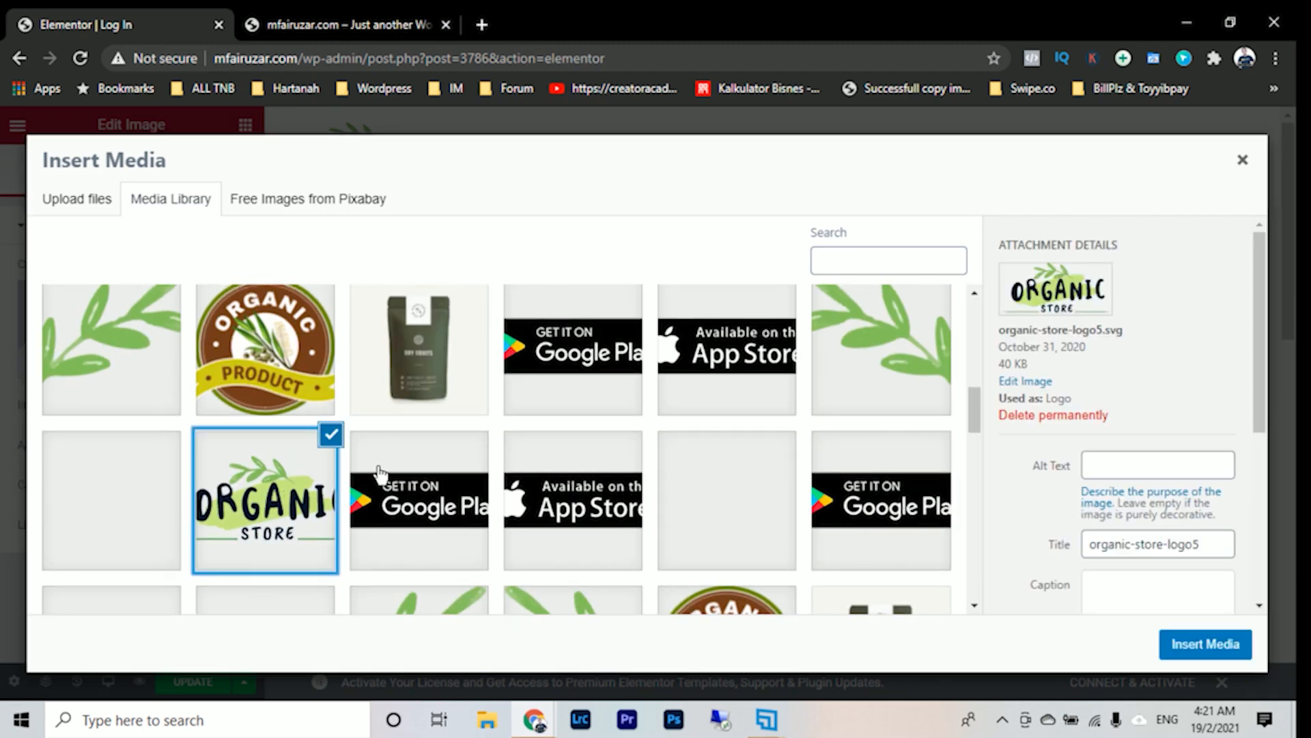
scroll(683, 533, down, 2)
click(1180, 642)
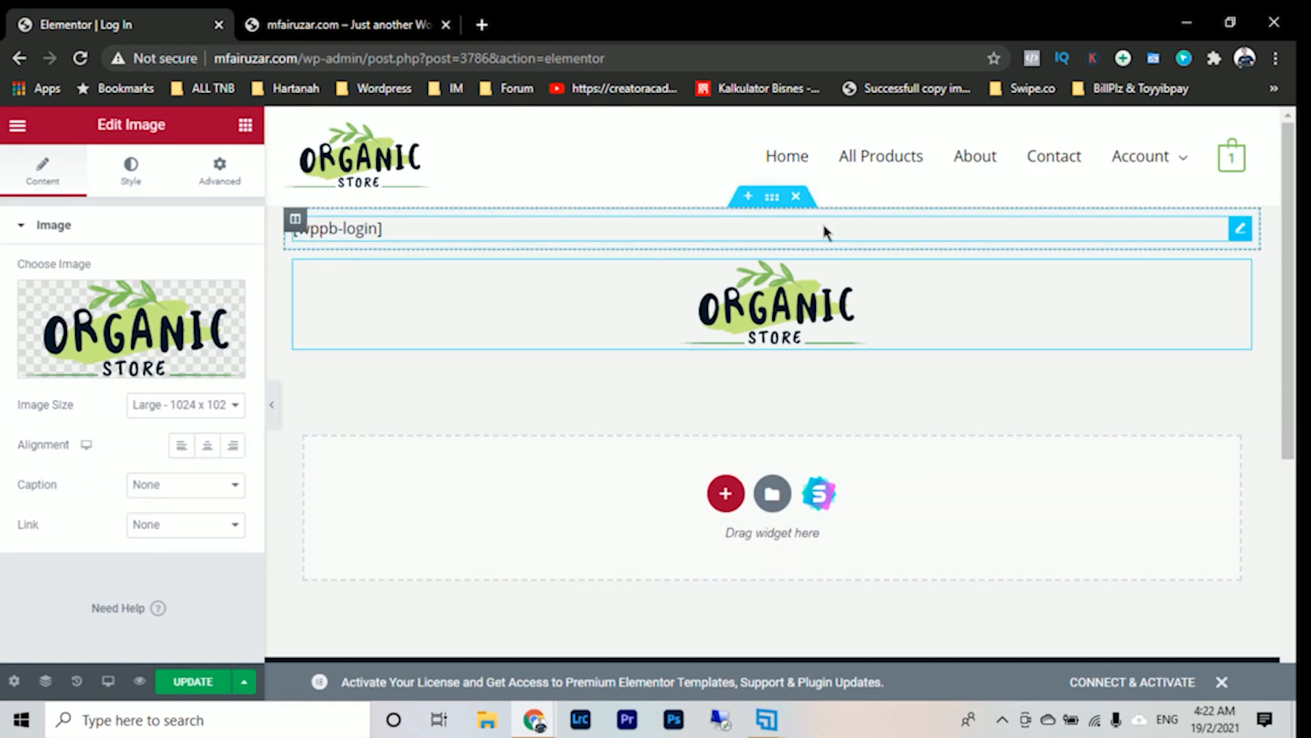
- Move the [wppb-login] text widget below the logo image and delete the section left empty
drag(1243, 236, 1052, 321)
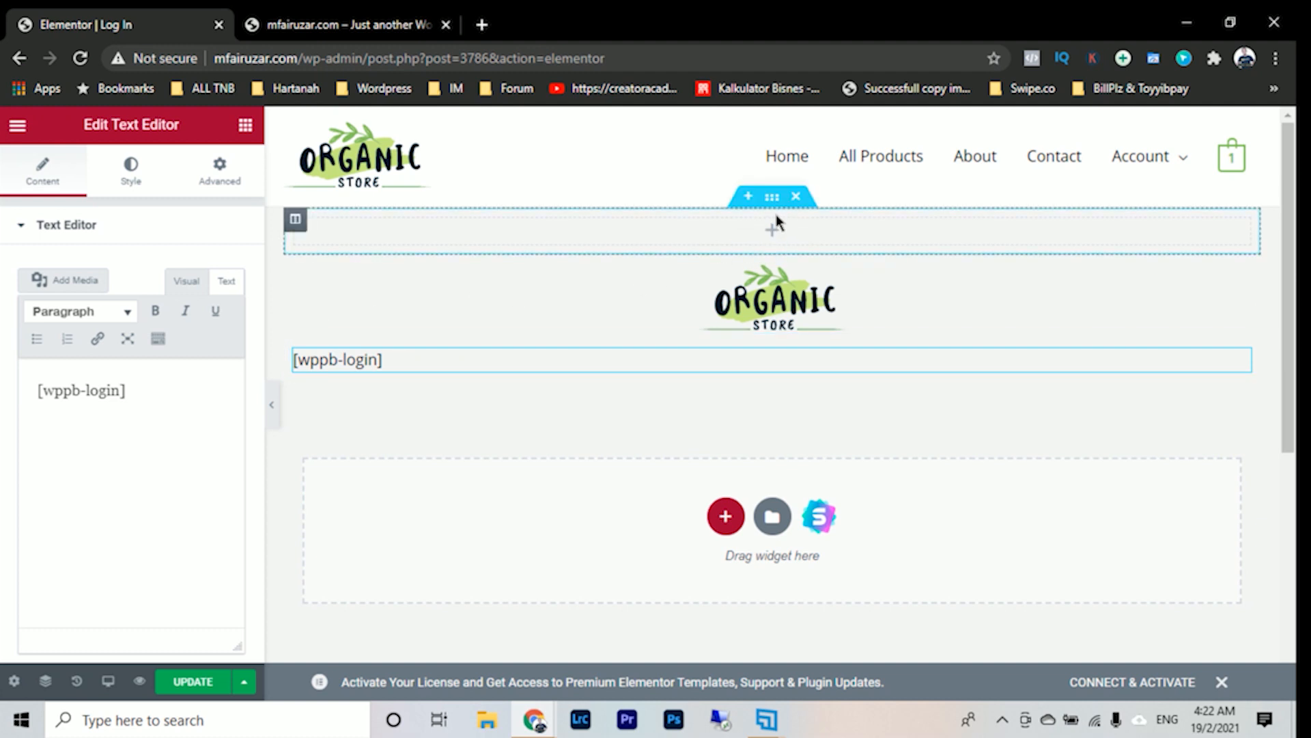
click(797, 198)
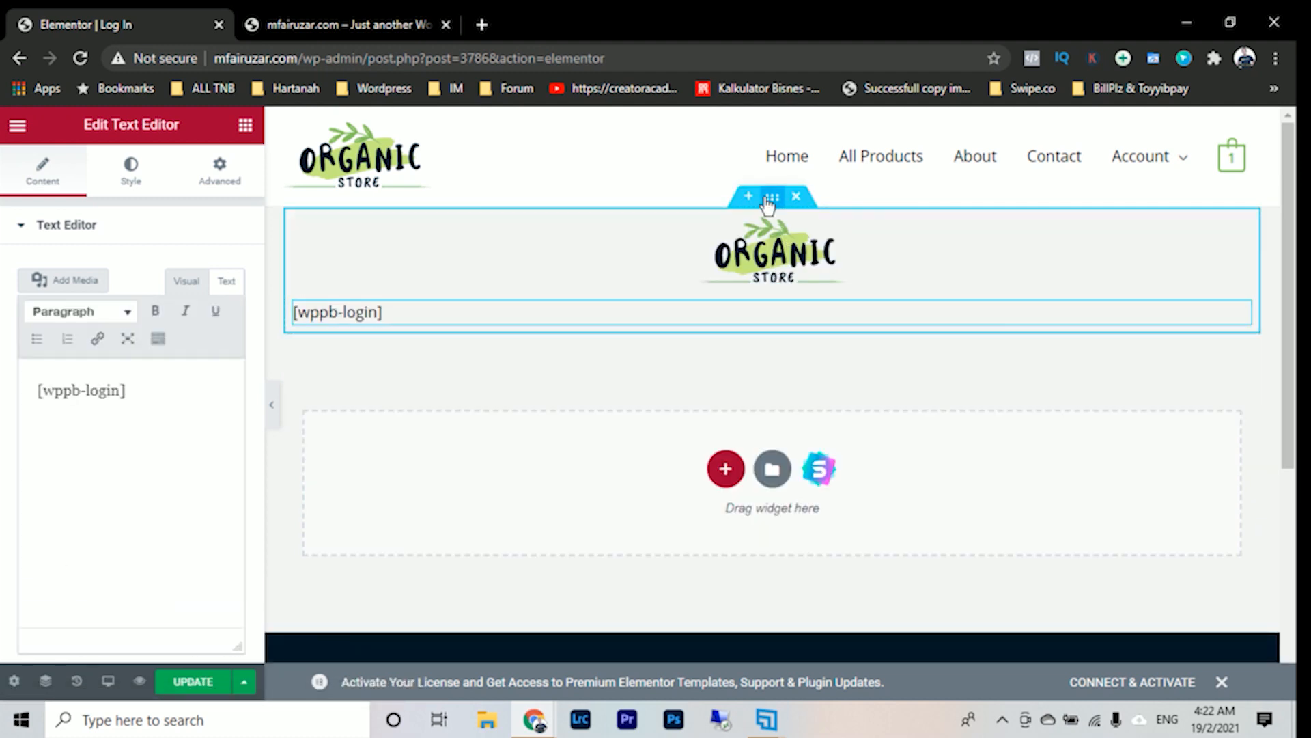
- Set the boxed content width of the section holding the logo and login shortcode to 500
click(772, 197)
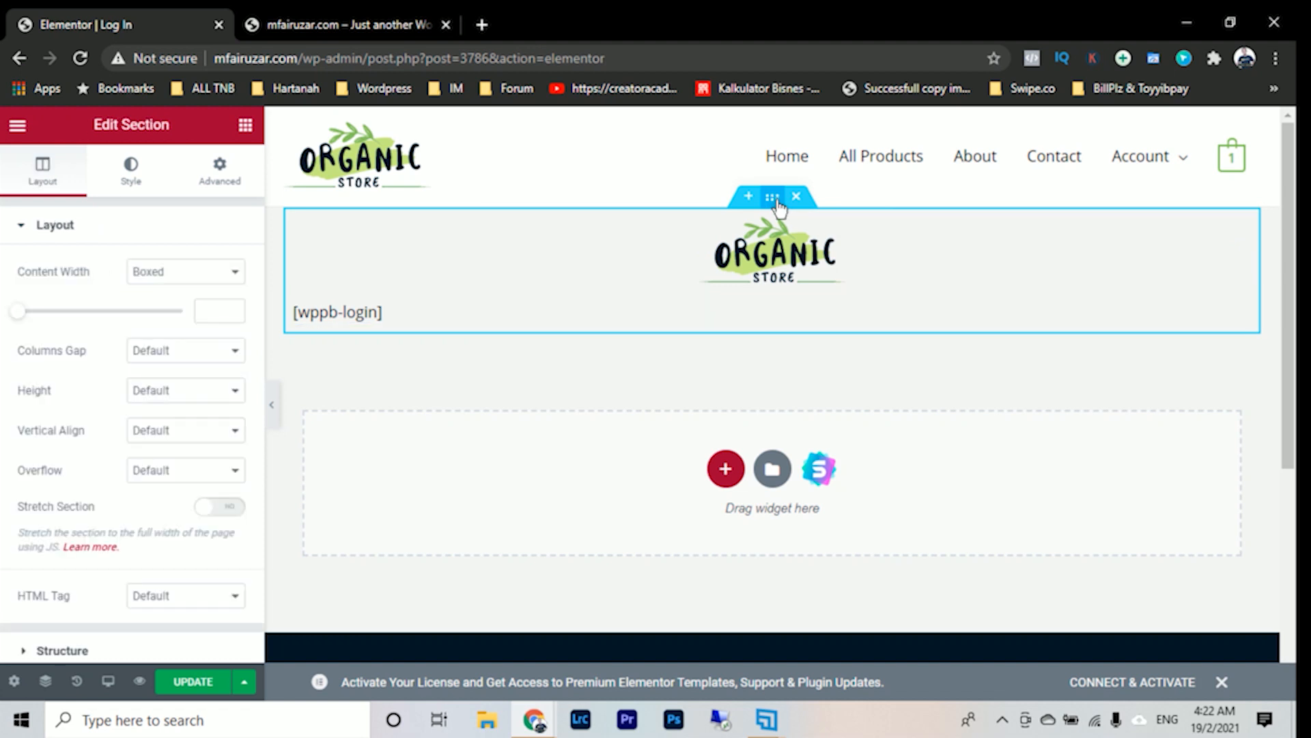
mouse_move(21, 318)
mouse_down()
mouse_move(67, 314)
mouse_move(10, 318)
mouse_move(103, 317)
mouse_move(12, 318)
mouse_up()
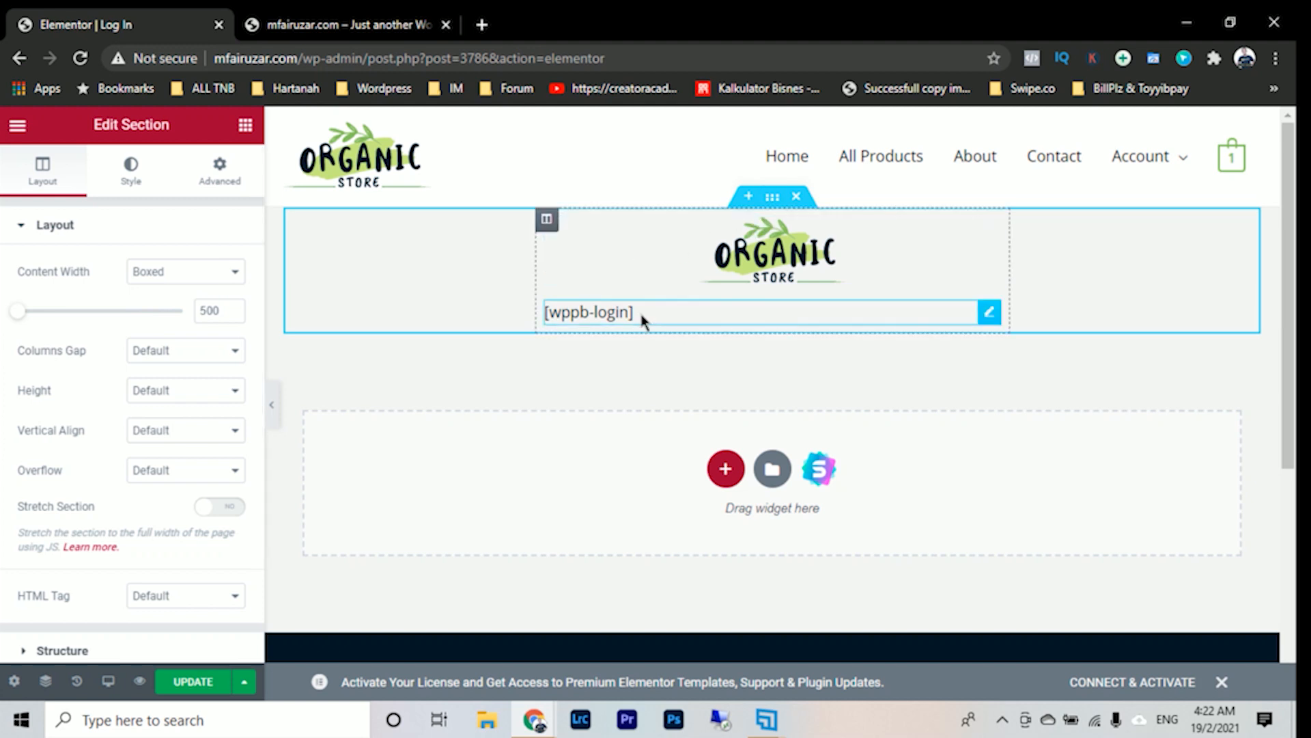
- Add a default box shadow to the column holding the logo and login shortcode, and update the page
click(545, 222)
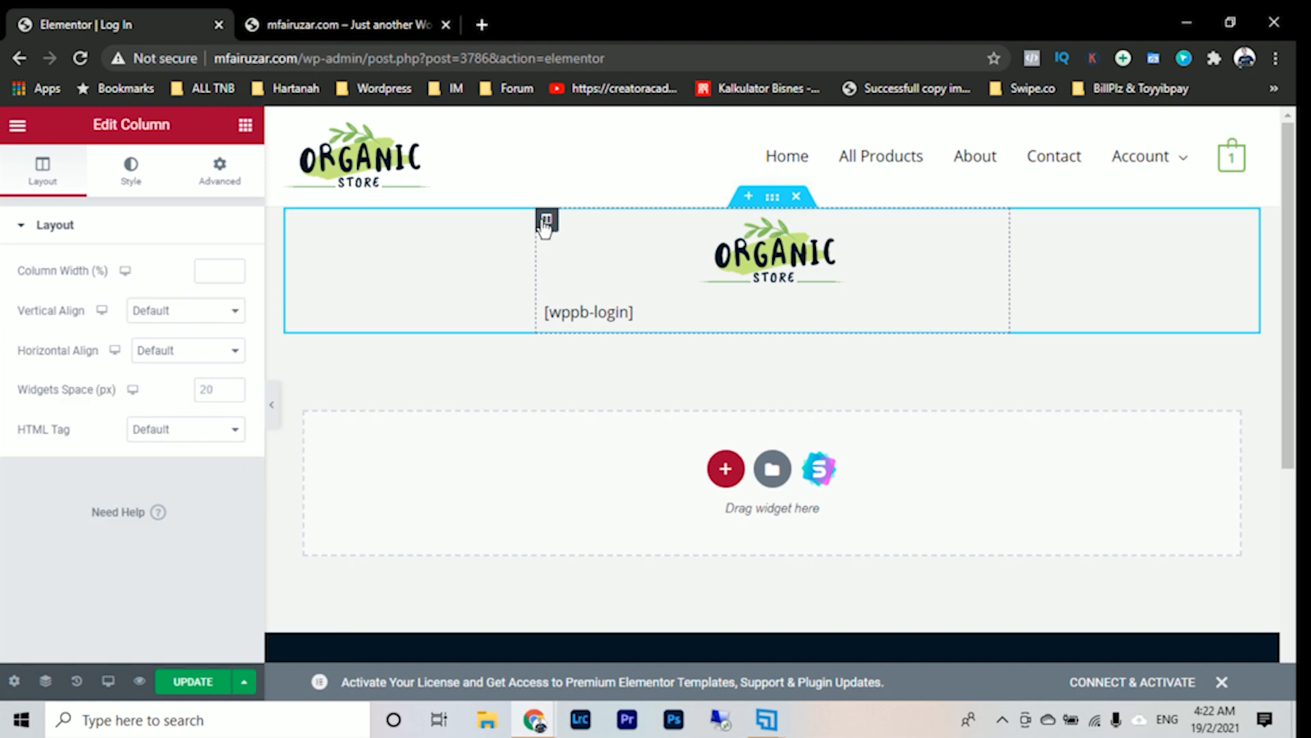
click(137, 198)
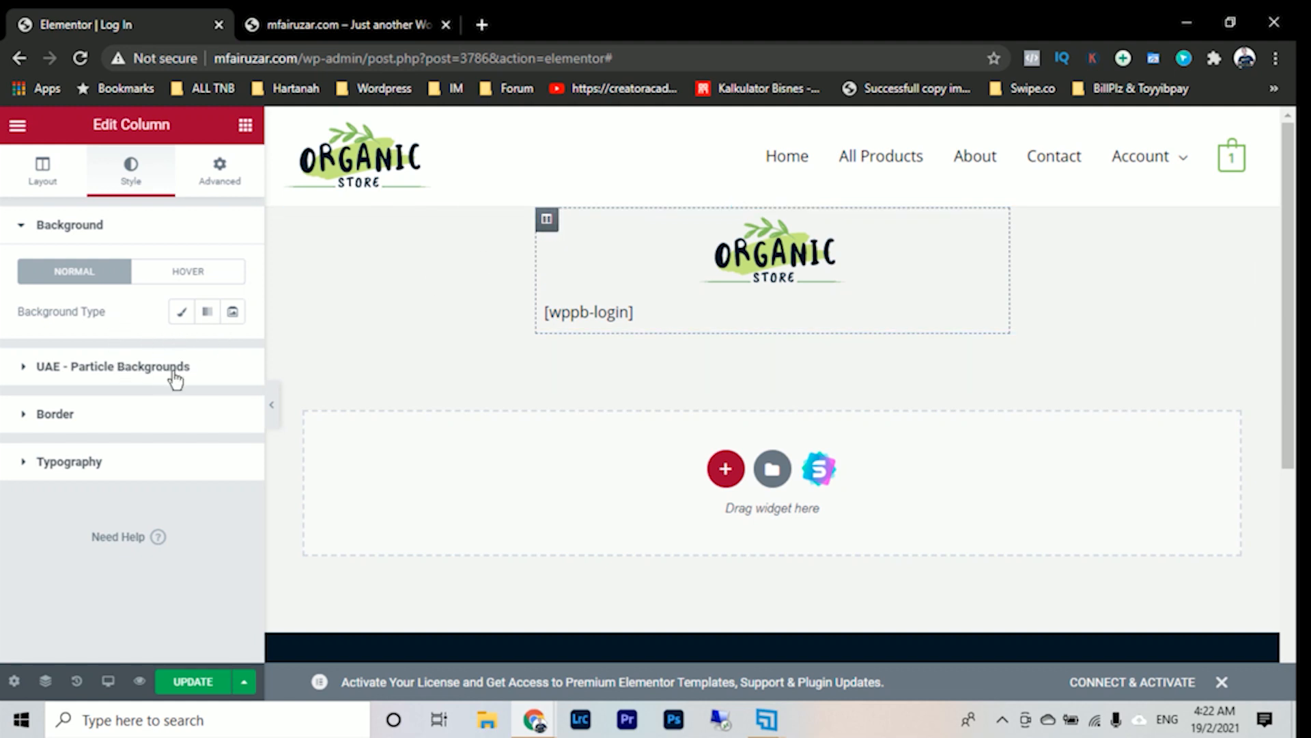
click(193, 419)
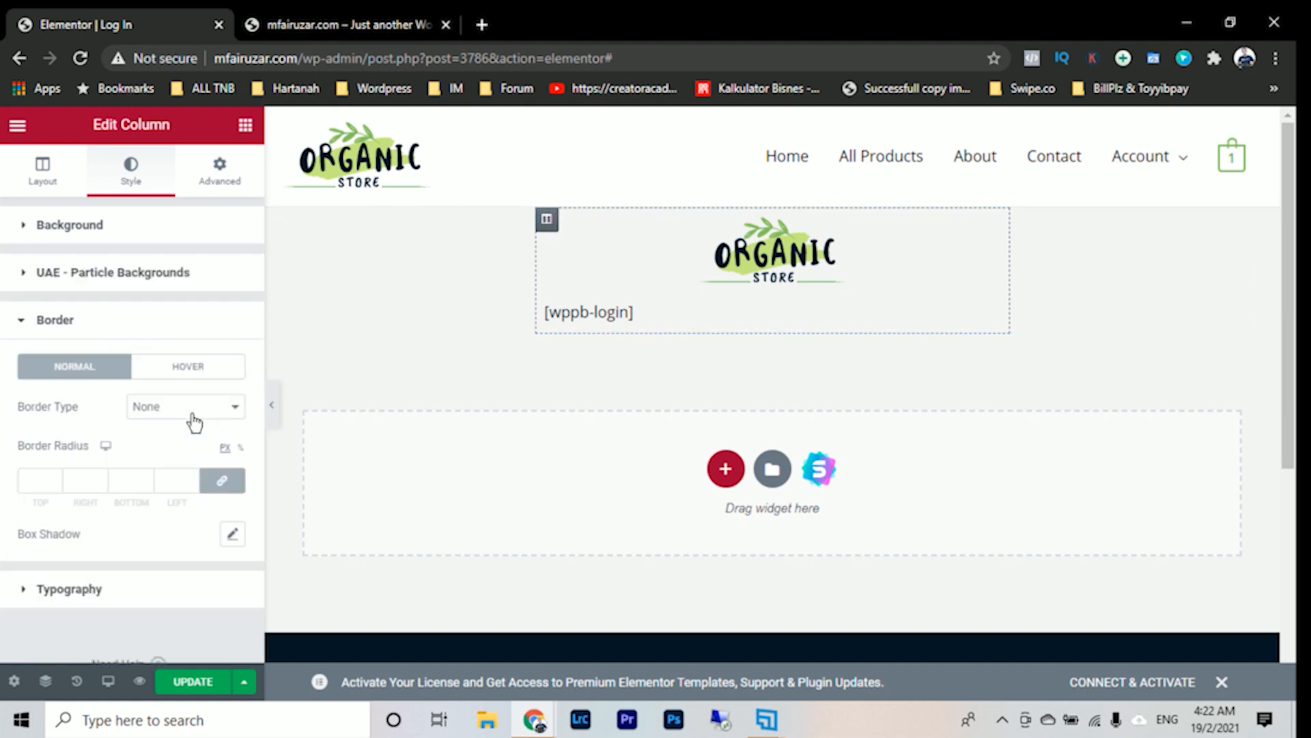
click(233, 534)
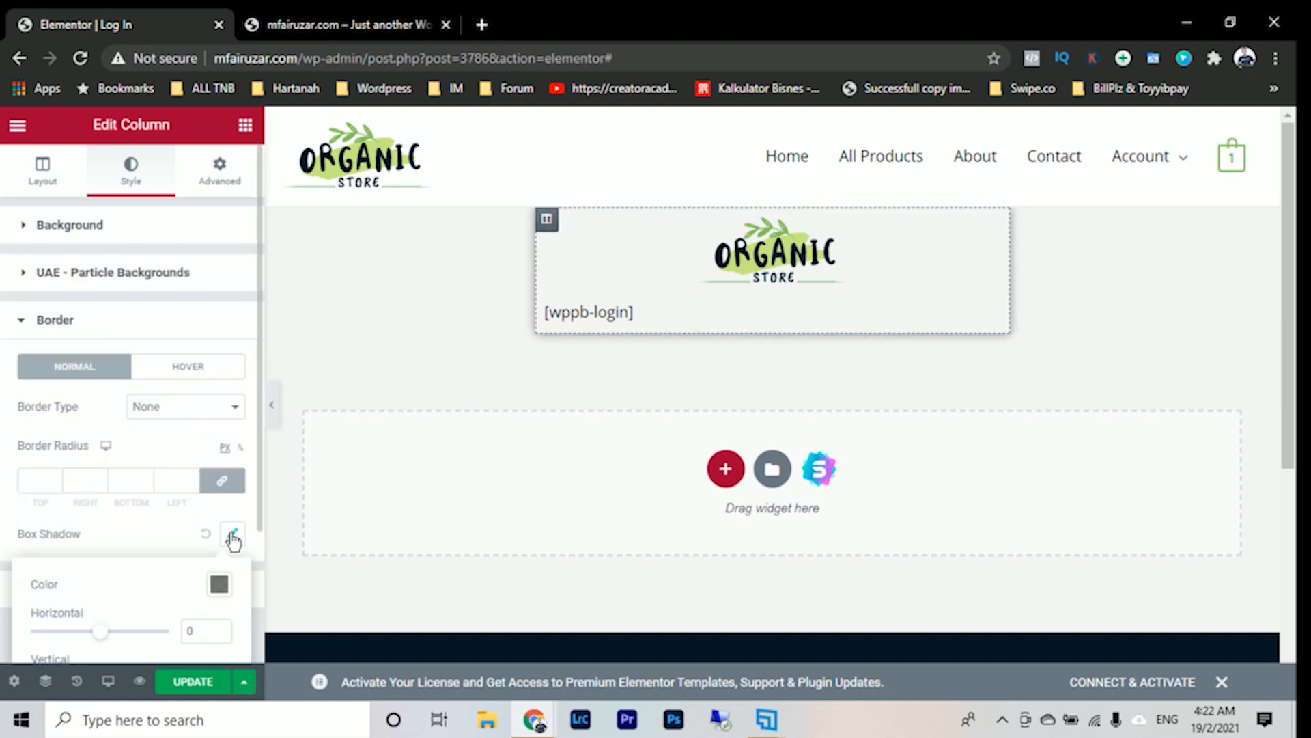
click(203, 685)
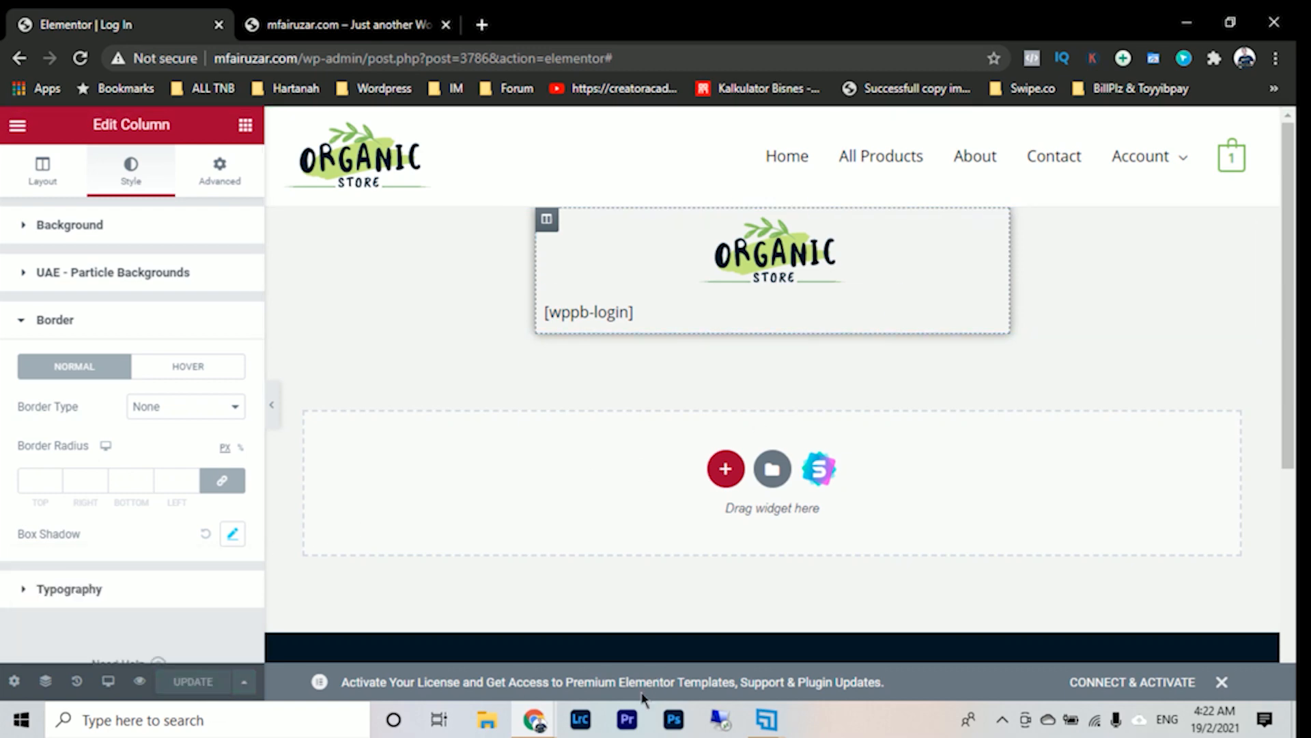
- Reload the Log In page in the incognito window to check the shadowed login box and its fields, and return to the Elementor editor
click(534, 719)
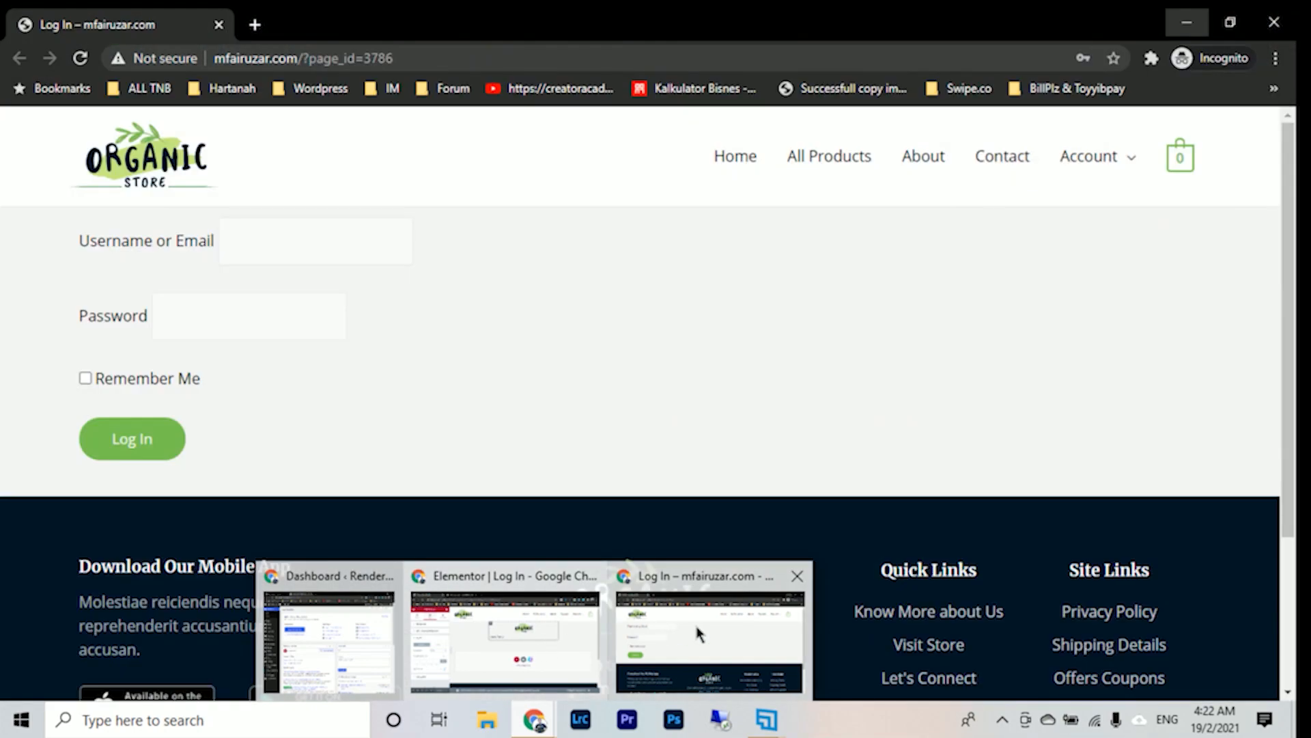
click(697, 629)
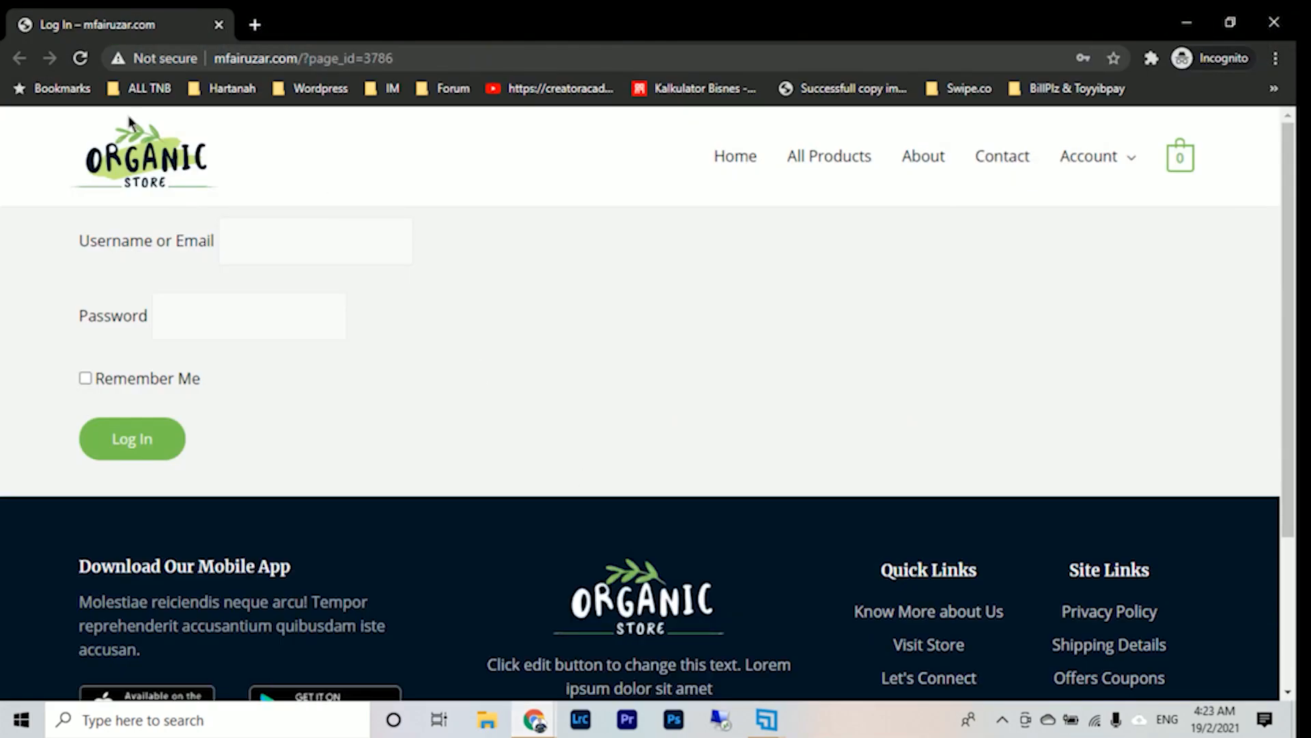
click(80, 59)
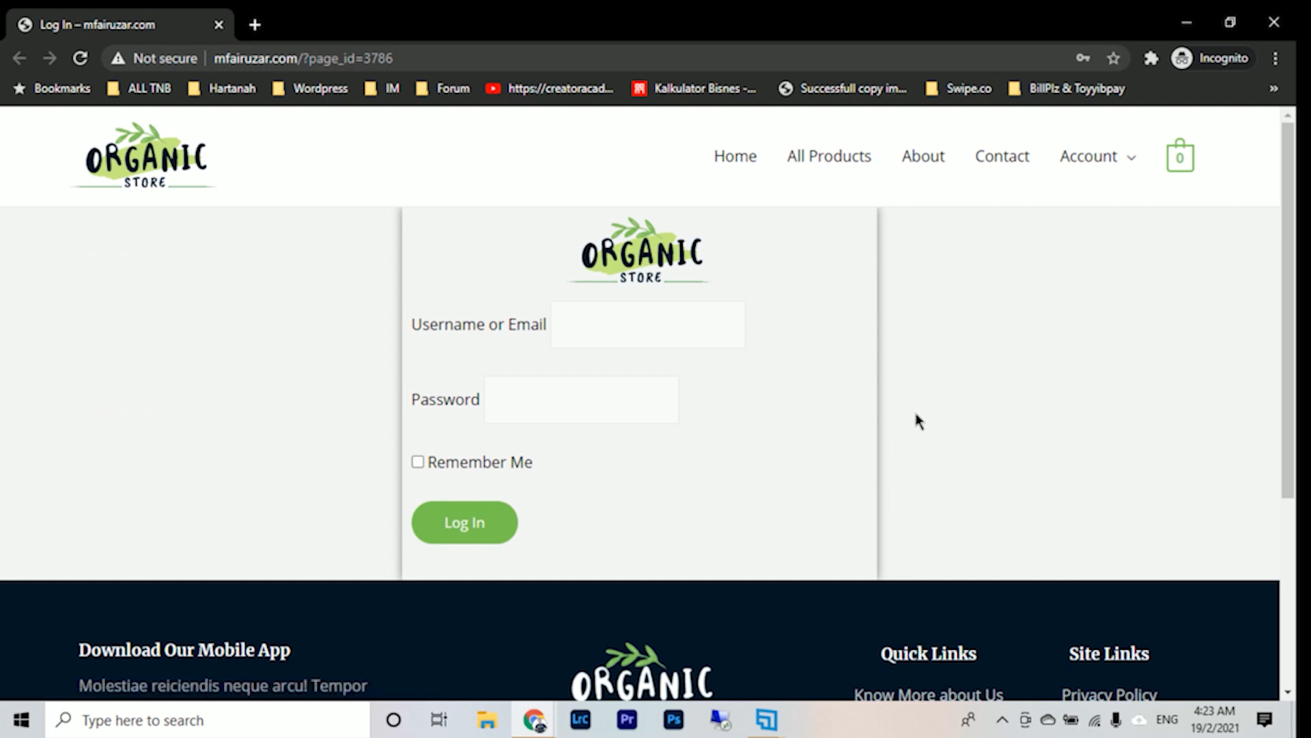
scroll(915, 414, down, 4)
scroll(847, 460, up, 4)
click(600, 324)
click(826, 344)
click(615, 316)
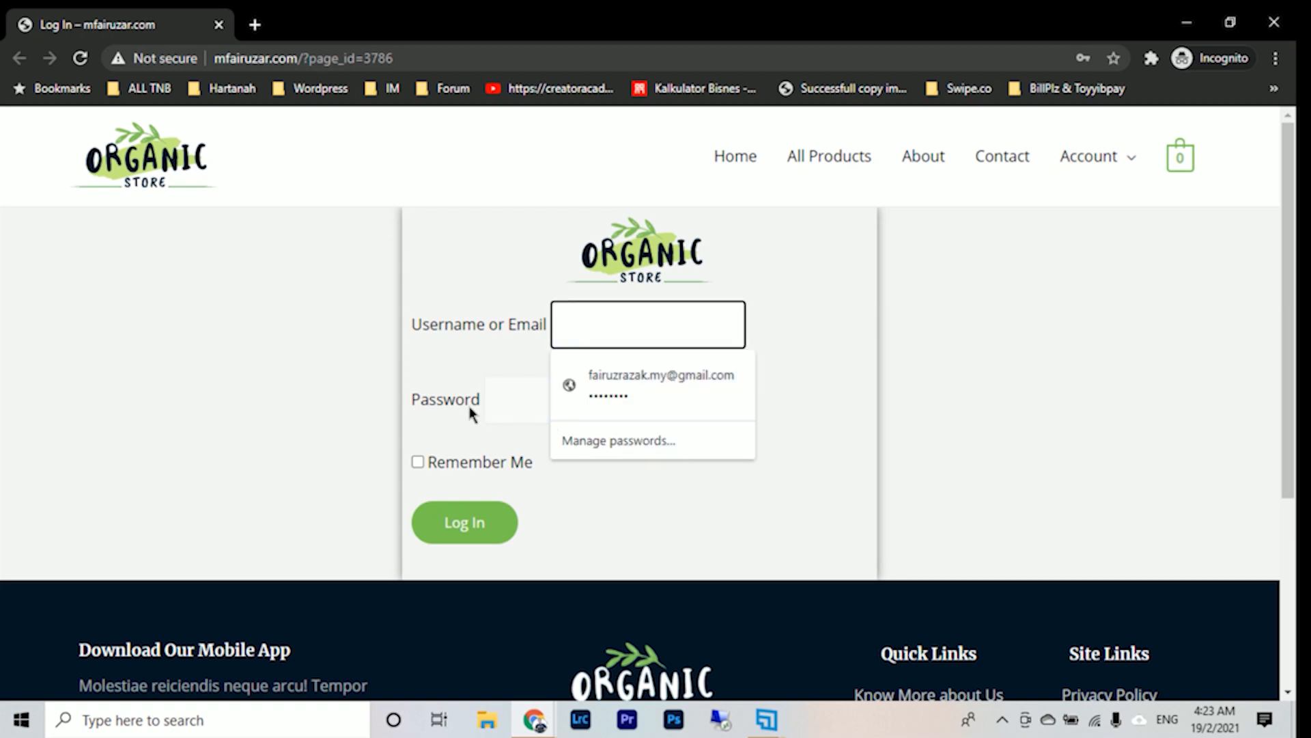
click(472, 365)
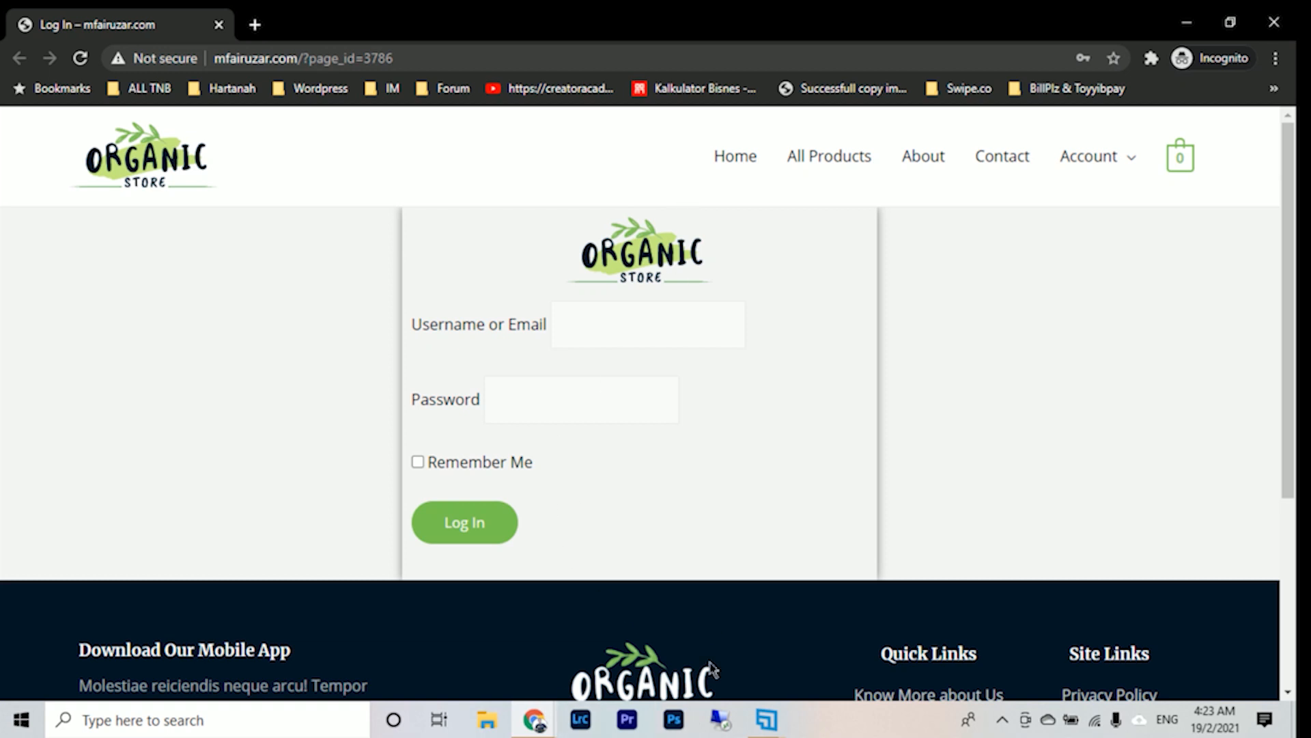
mouse_move(534, 722)
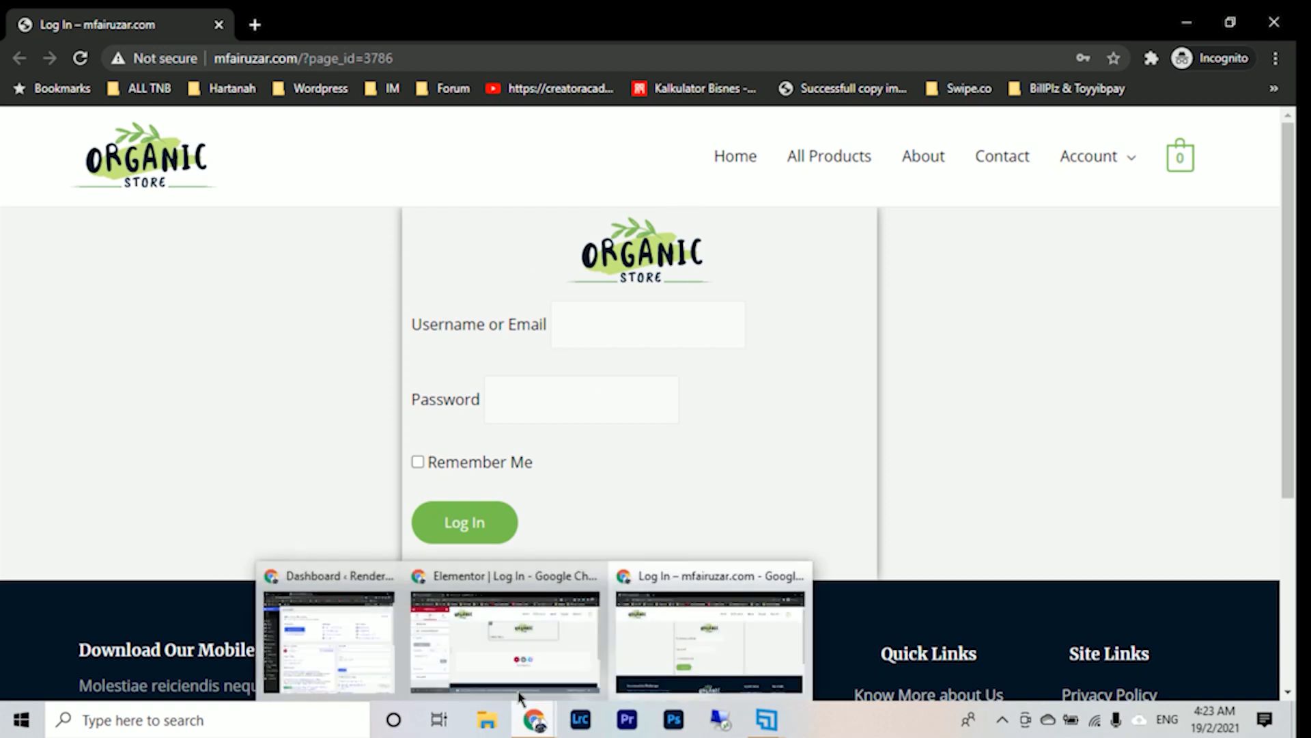
click(483, 652)
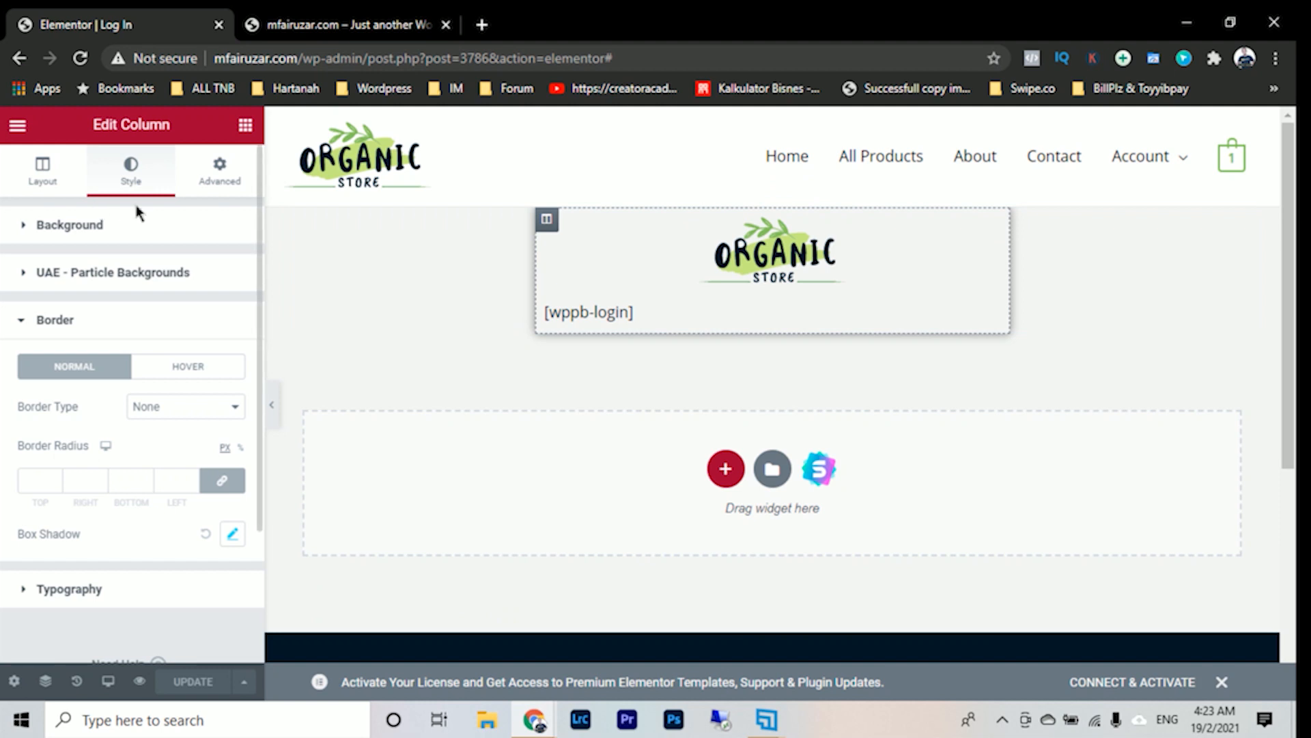
- Set the login section's top and bottom margins to 56 px and update the page
click(766, 198)
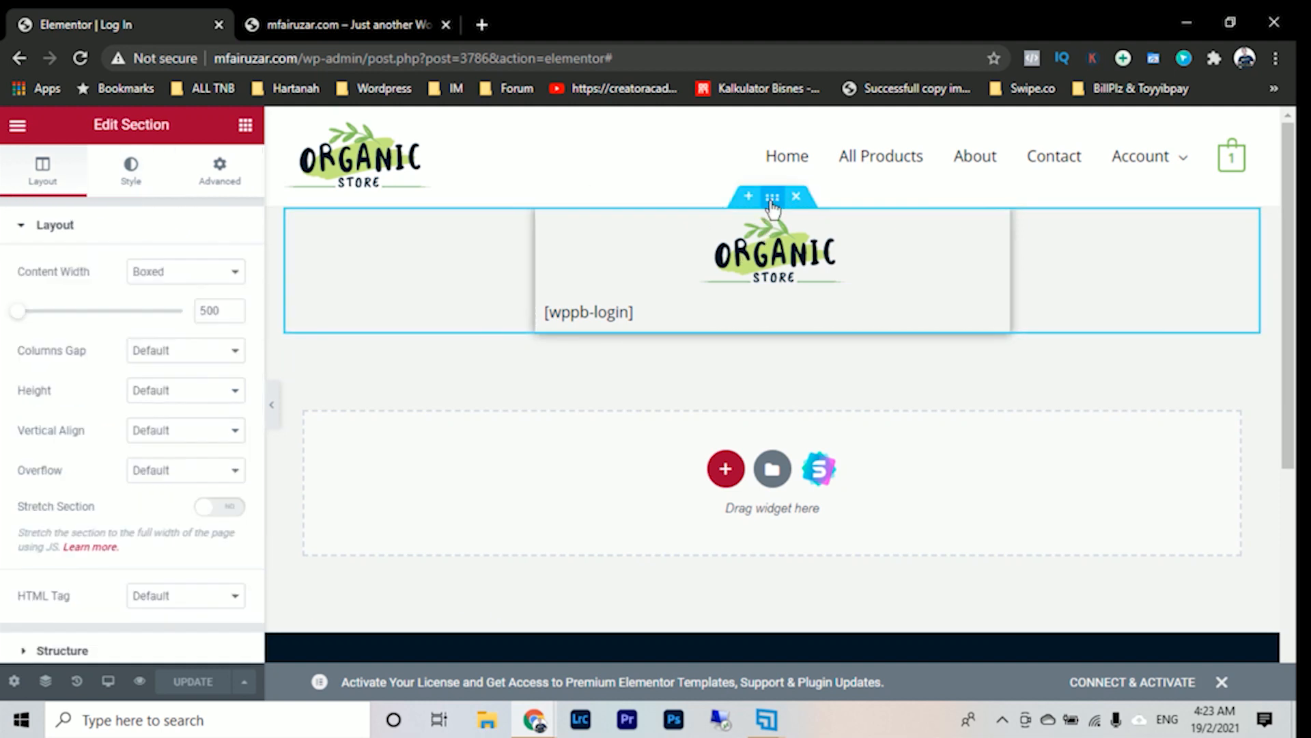
click(219, 182)
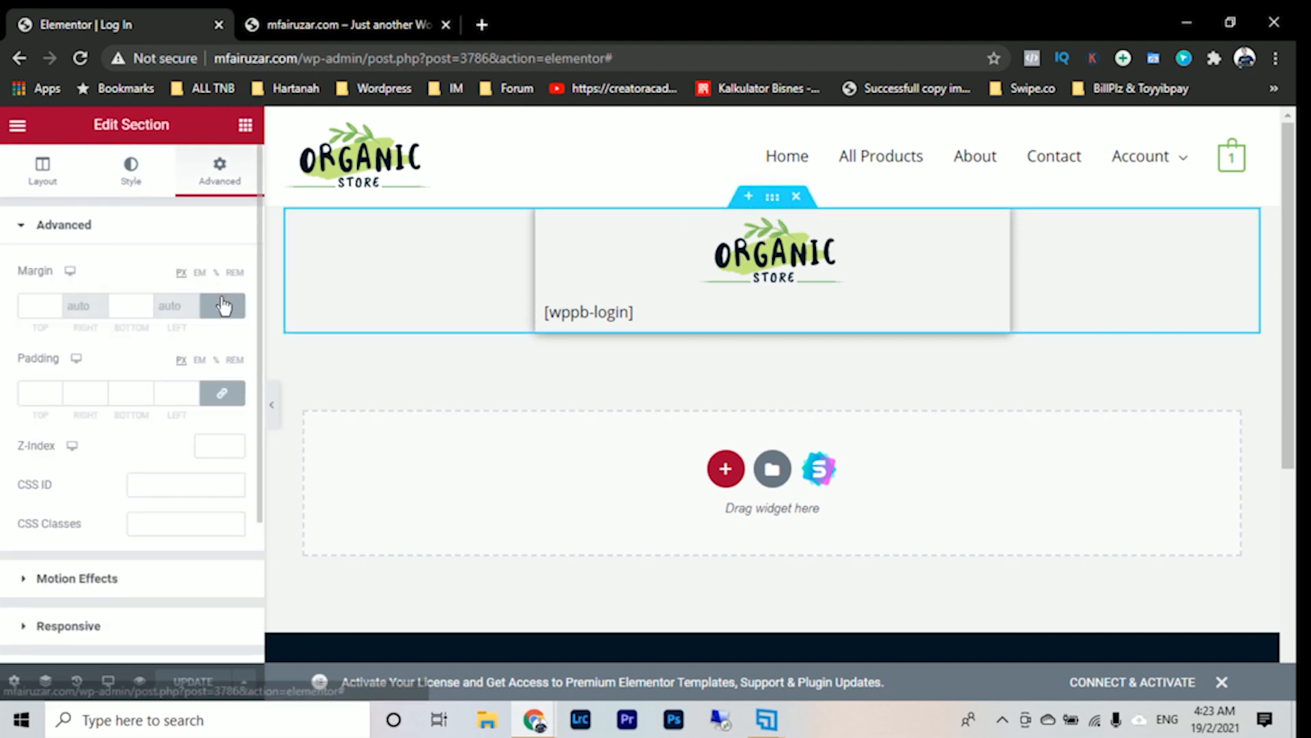
click(146, 304)
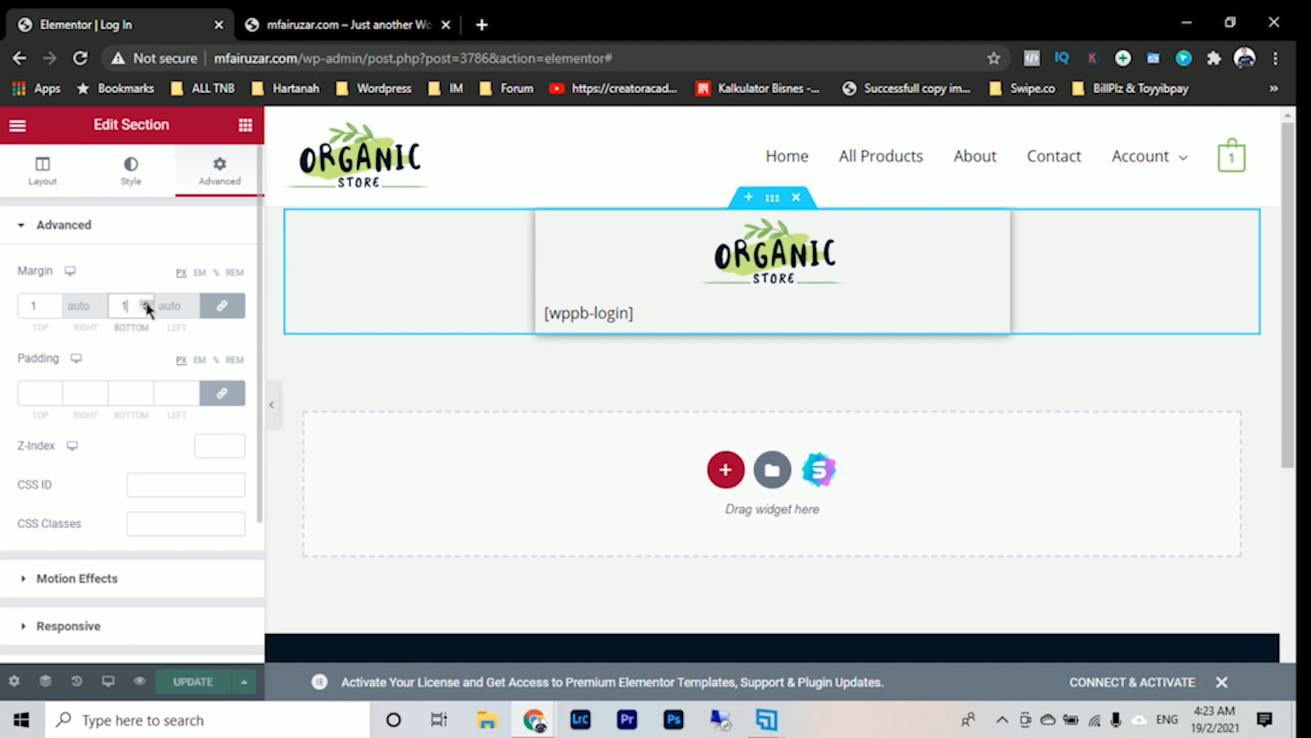
drag(147, 305, 147, 305)
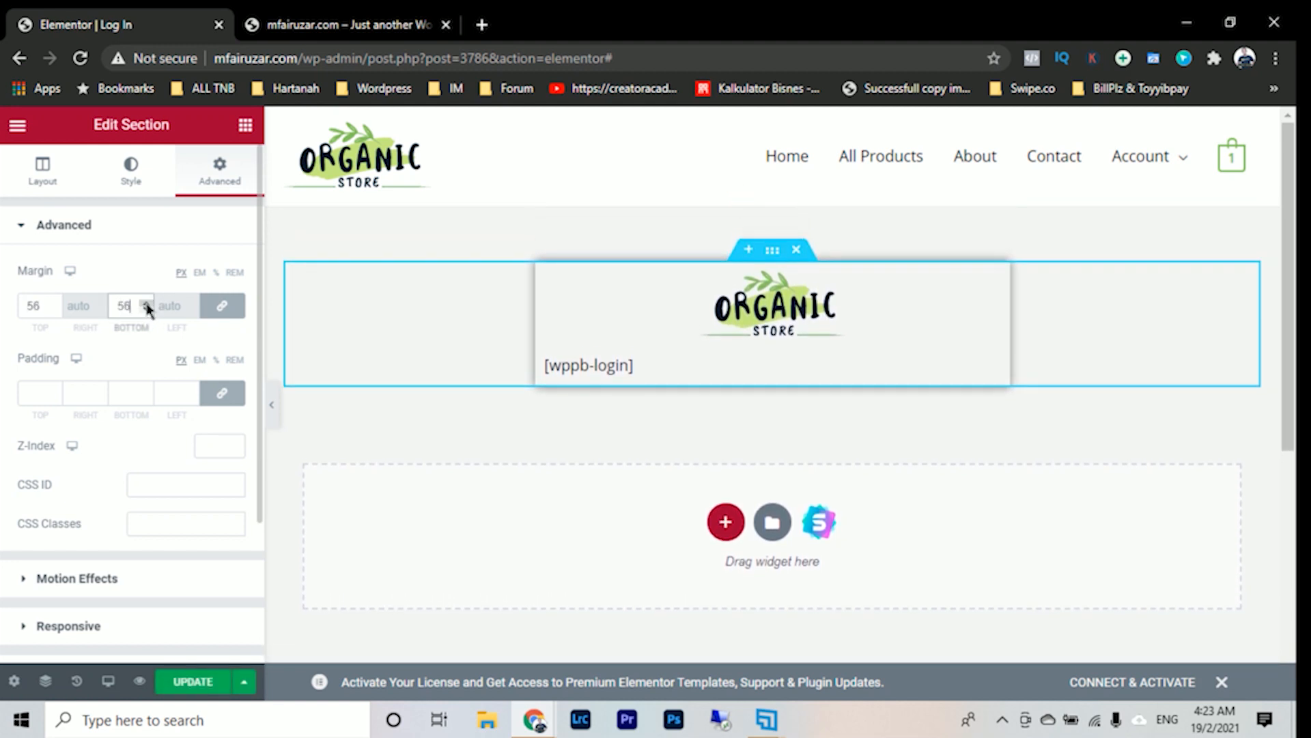
click(188, 682)
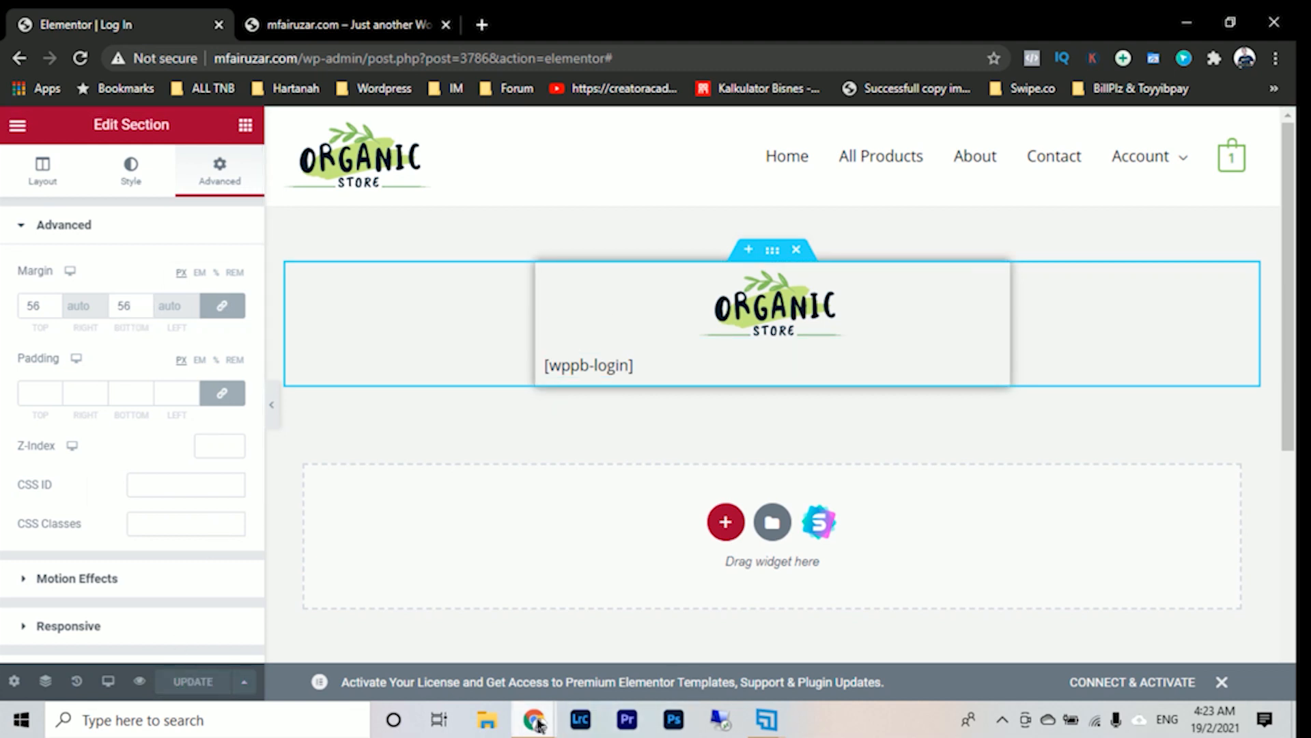
- Reload the Log In page in the incognito window to examine the spacing around the login box, and return to the Elementor editor
mouse_move(534, 722)
click(638, 654)
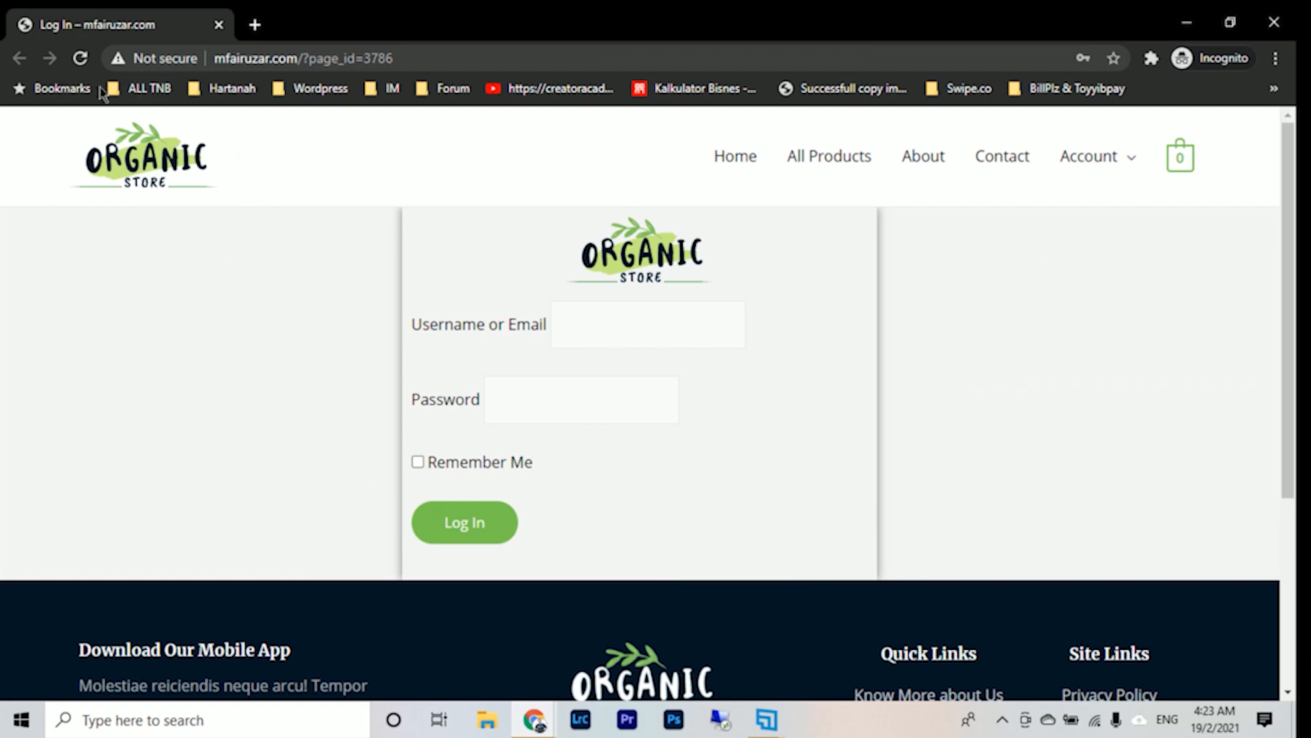
click(79, 60)
scroll(1022, 407, down, 2)
scroll(1022, 413, up, 2)
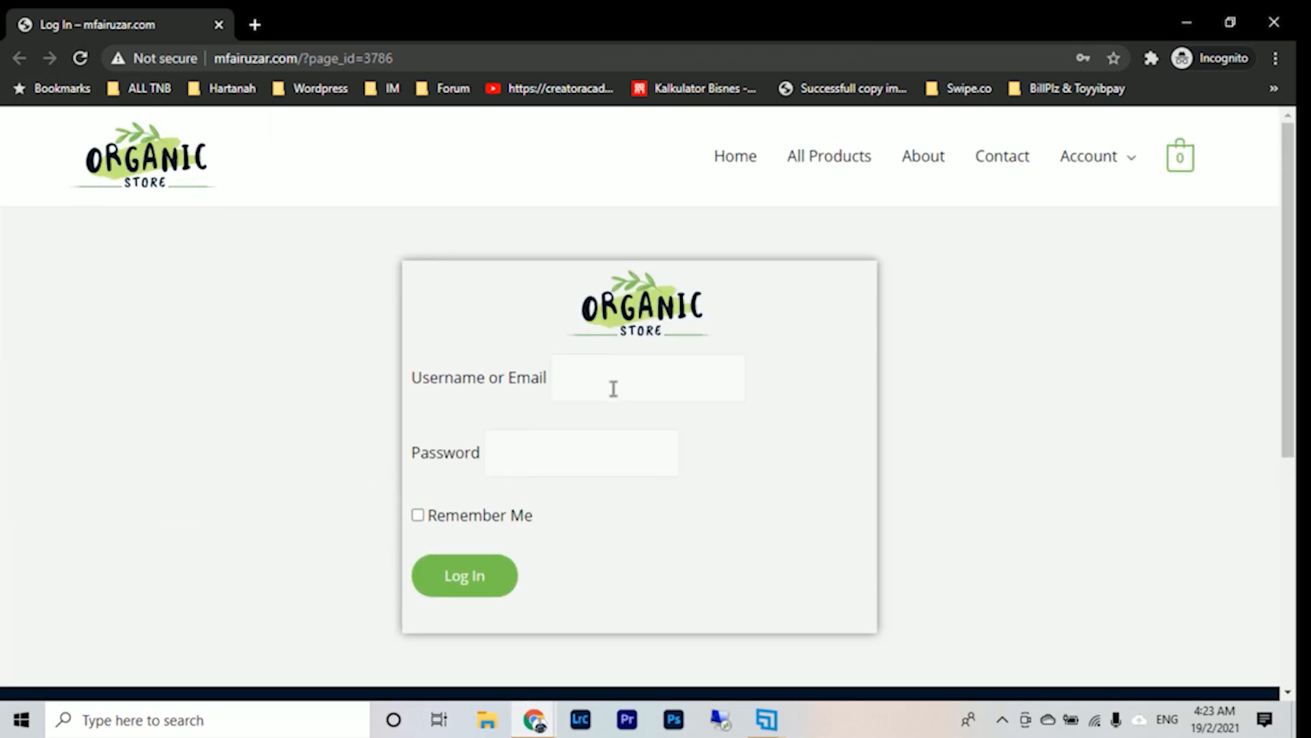
scroll(692, 374, down, 2)
scroll(691, 375, up, 2)
scroll(832, 568, down, 2)
scroll(828, 562, up, 2)
click(660, 376)
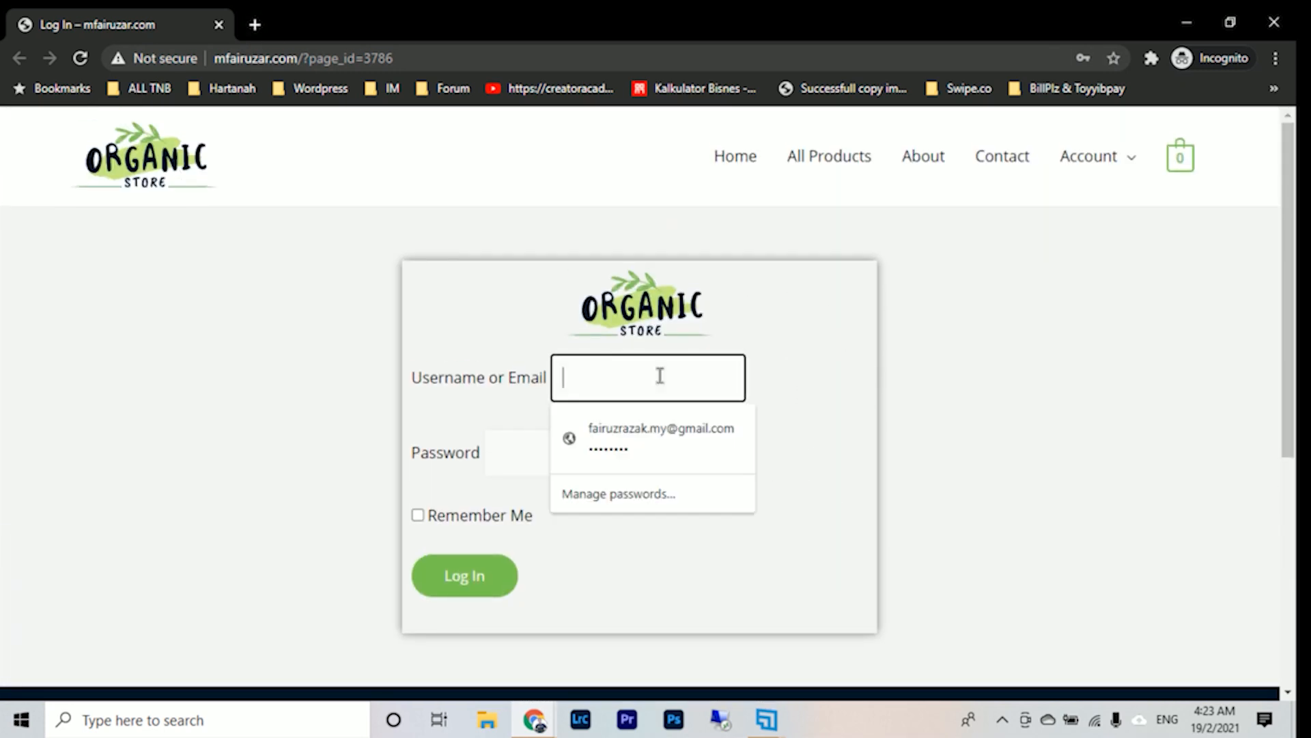
click(845, 376)
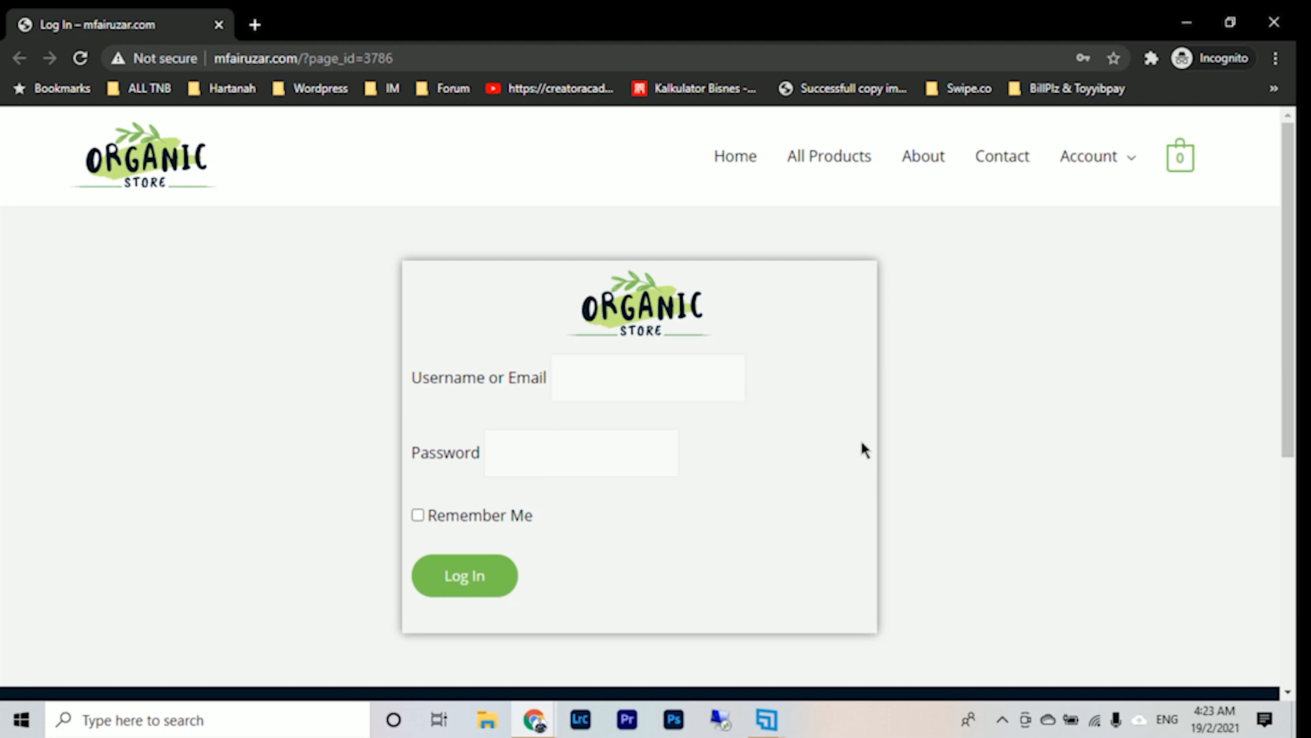
scroll(613, 384, down, 2)
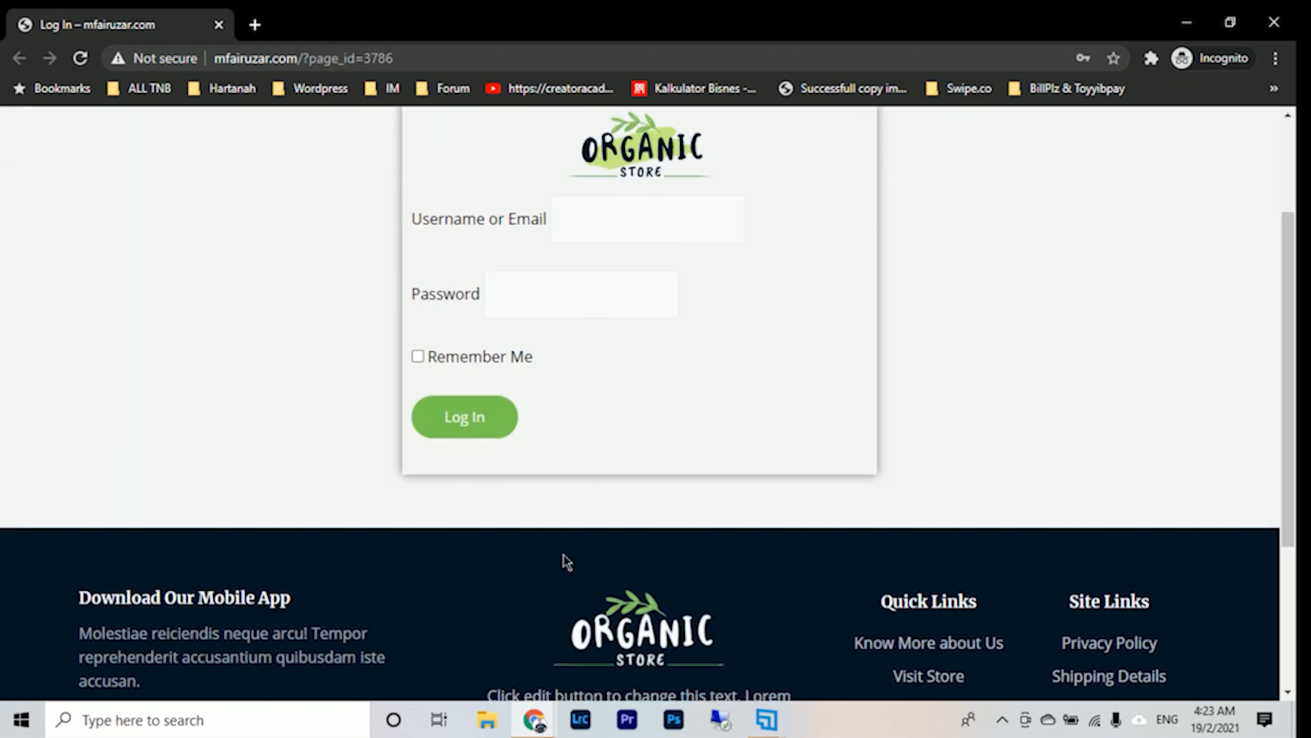
click(536, 722)
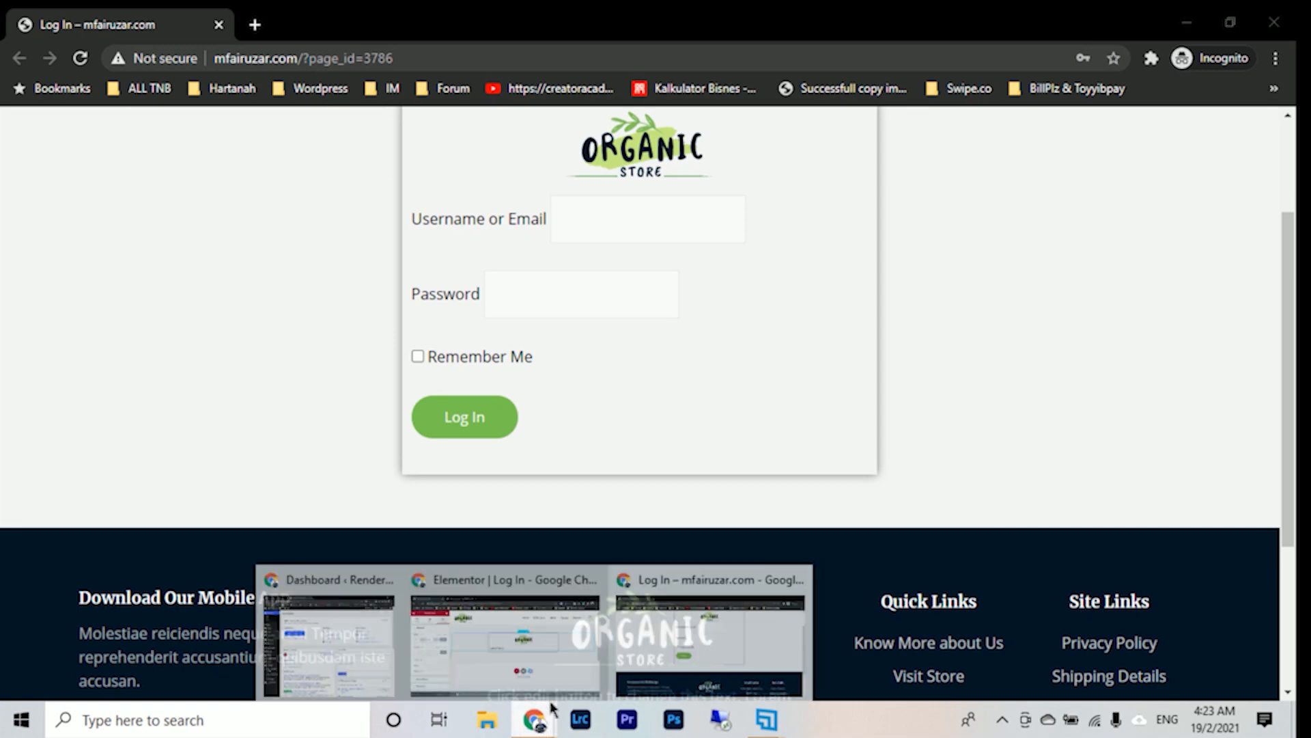
mouse_move(497, 623)
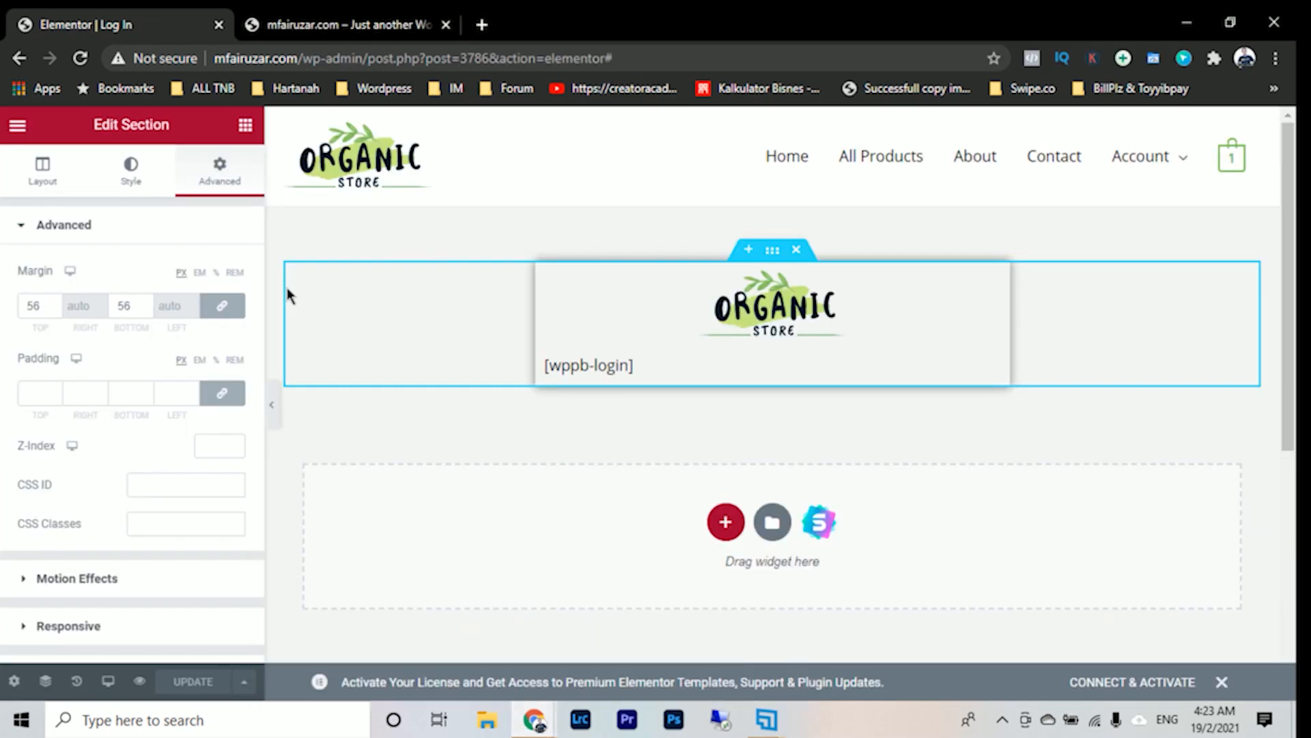
click(18, 125)
click(109, 460)
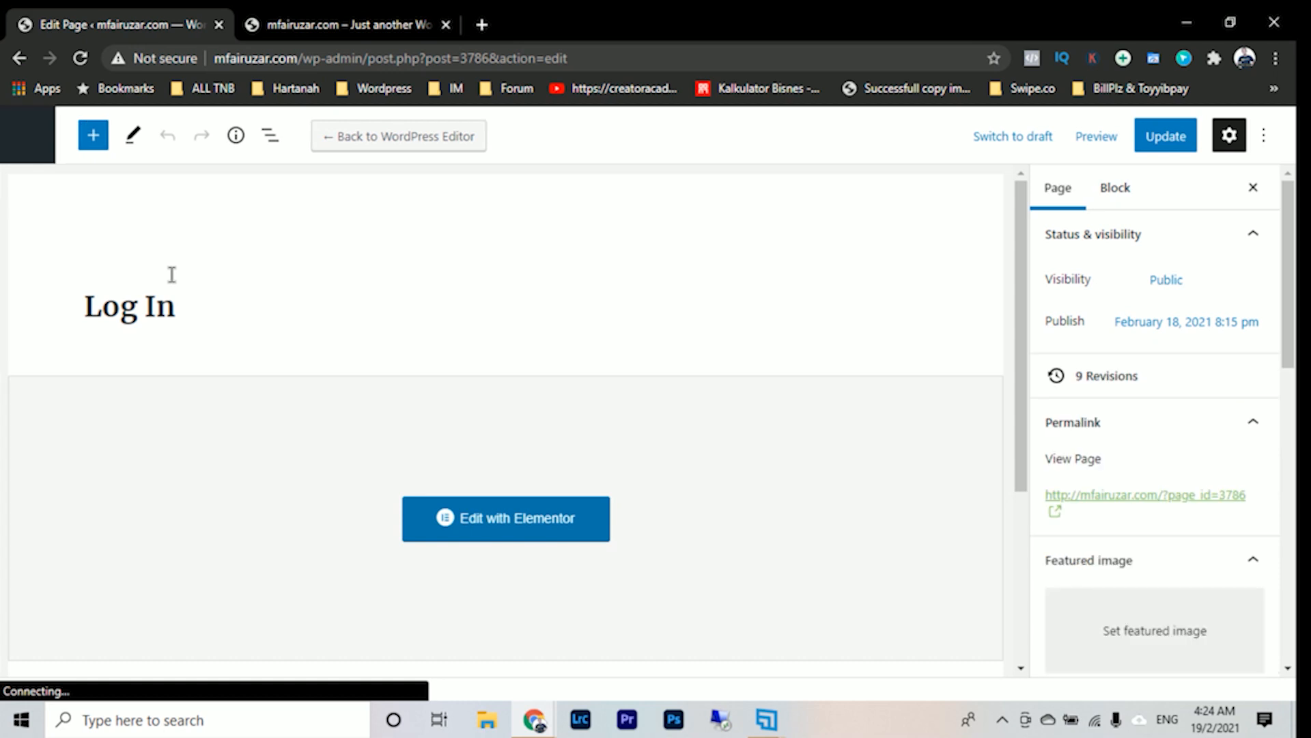
click(496, 526)
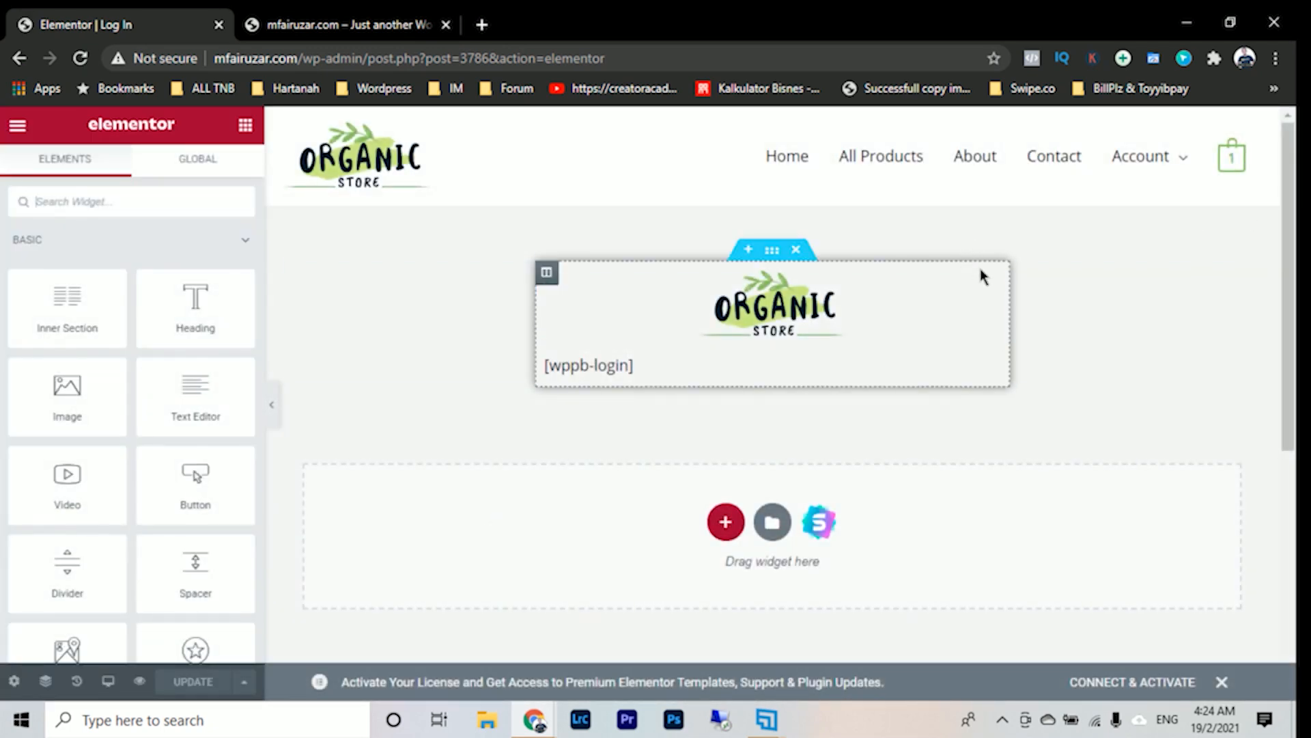
- Copy the whole section containing the logo and the [wppb-login] shortcode
click(774, 252)
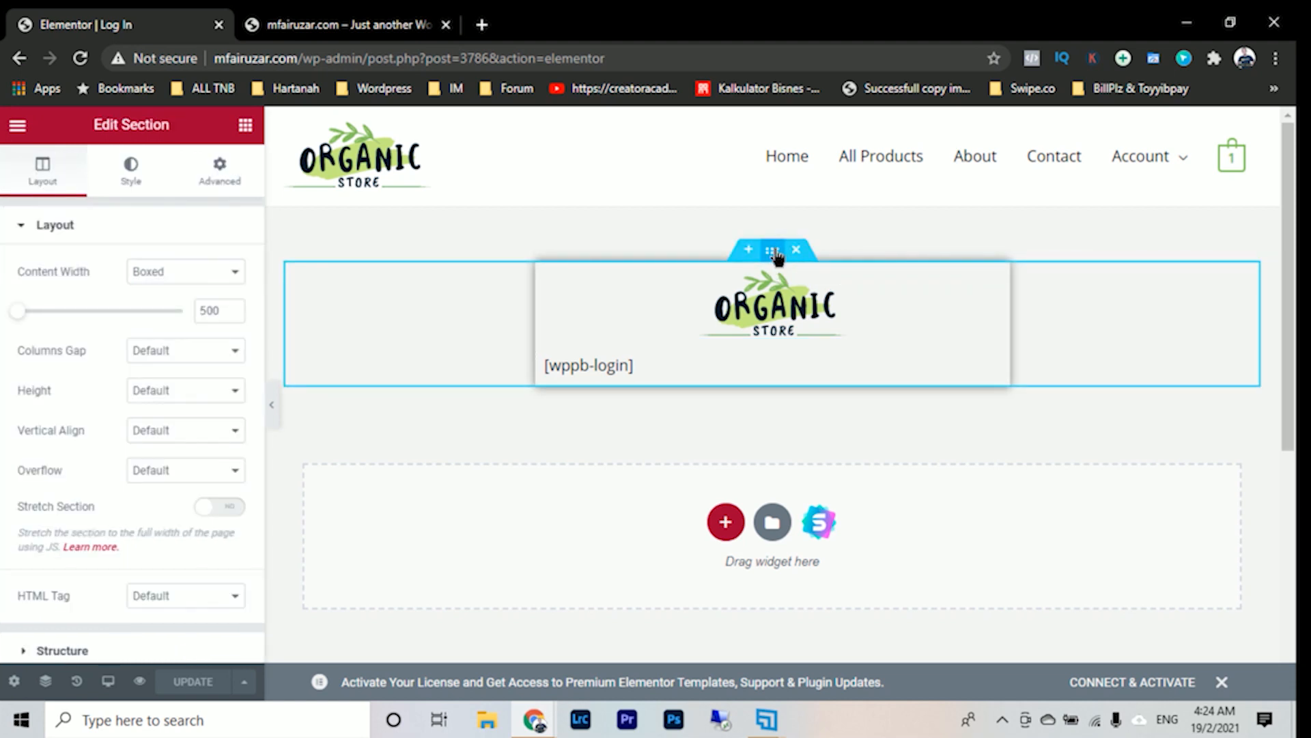
right_click(777, 256)
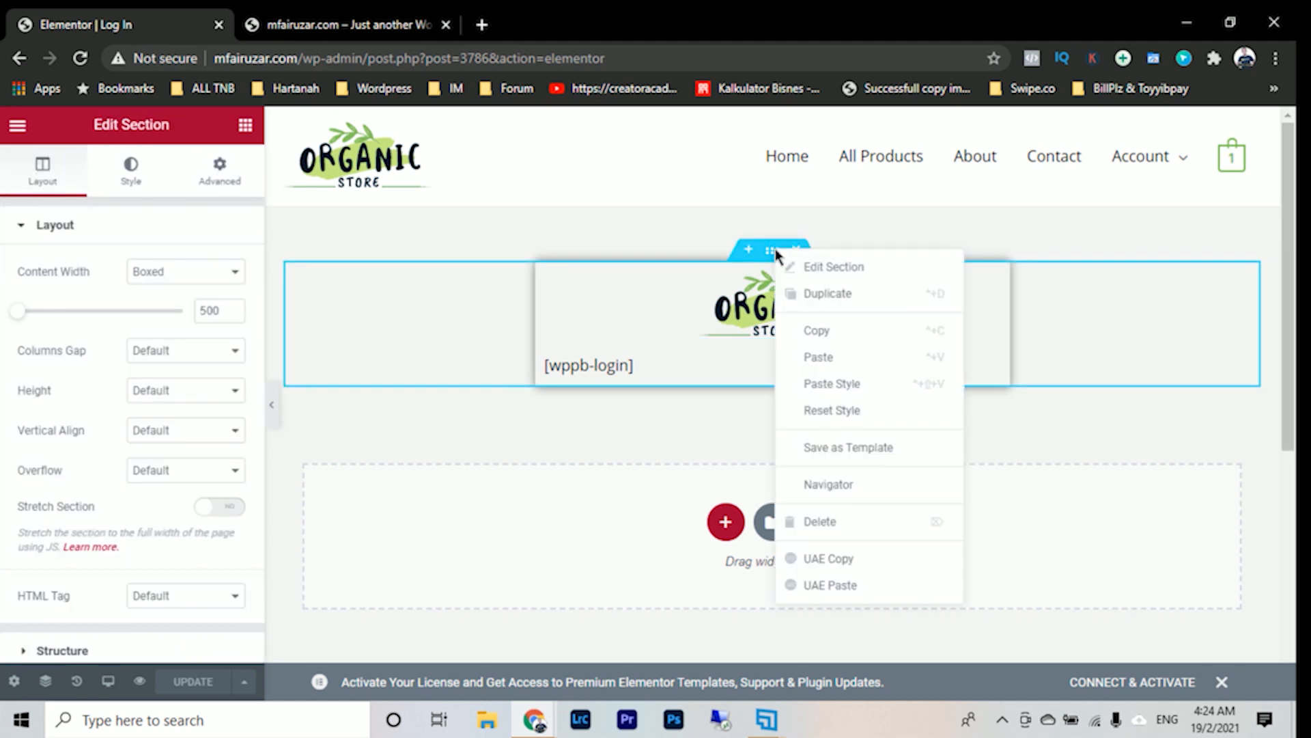
click(852, 330)
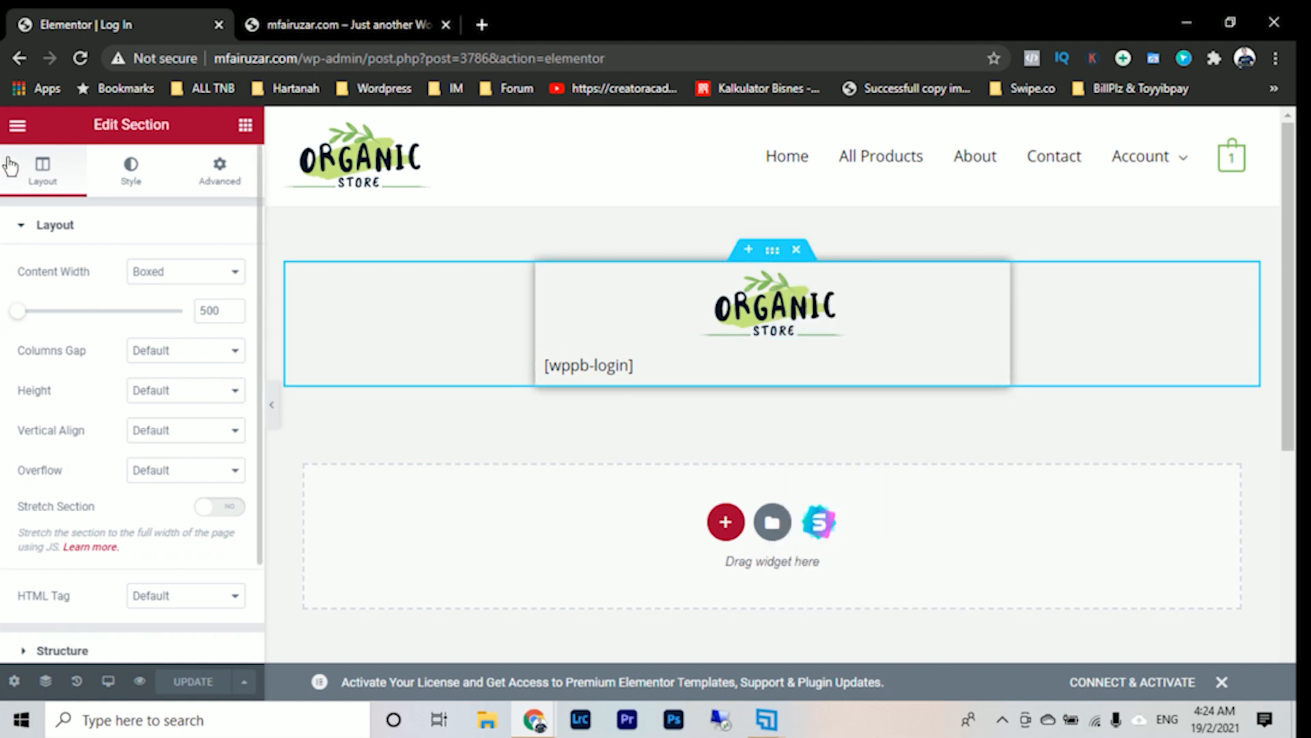
- Exit Elementor to the WordPress pages list and open the Register page for editing, bringing its page attributes into view
click(17, 126)
click(63, 461)
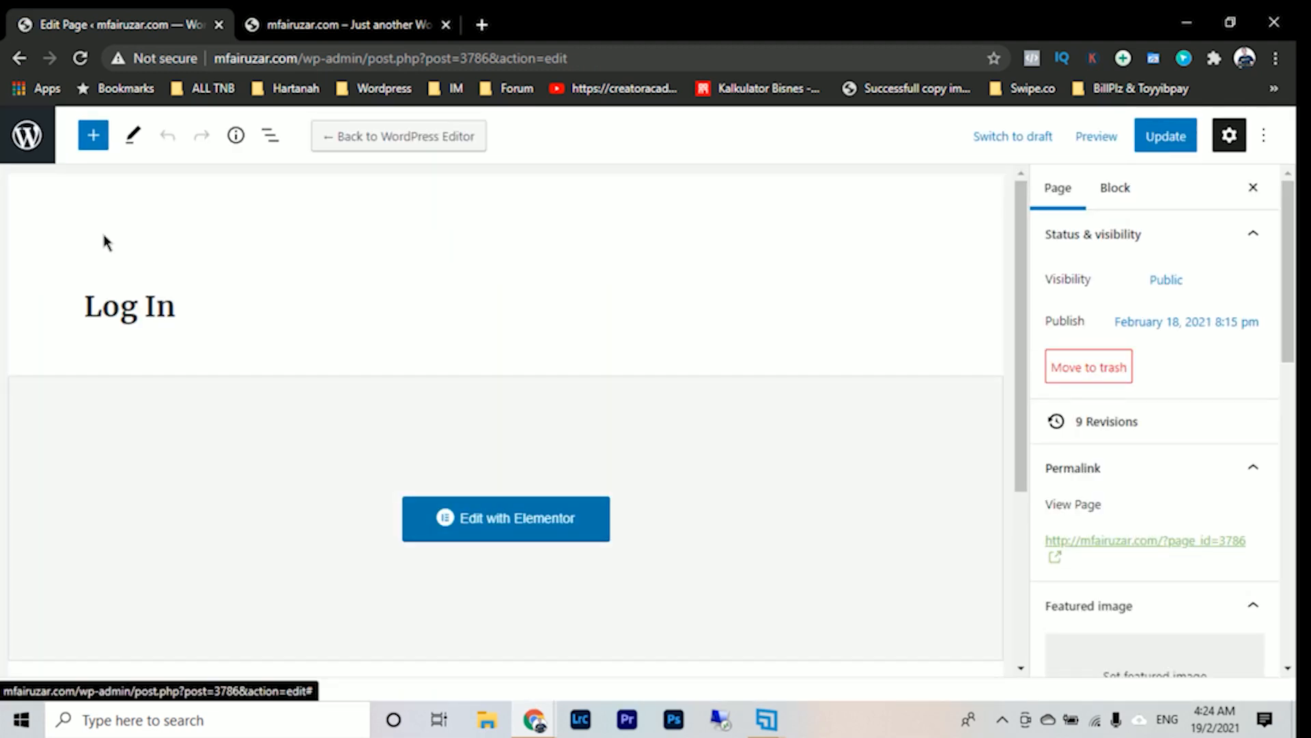
click(31, 145)
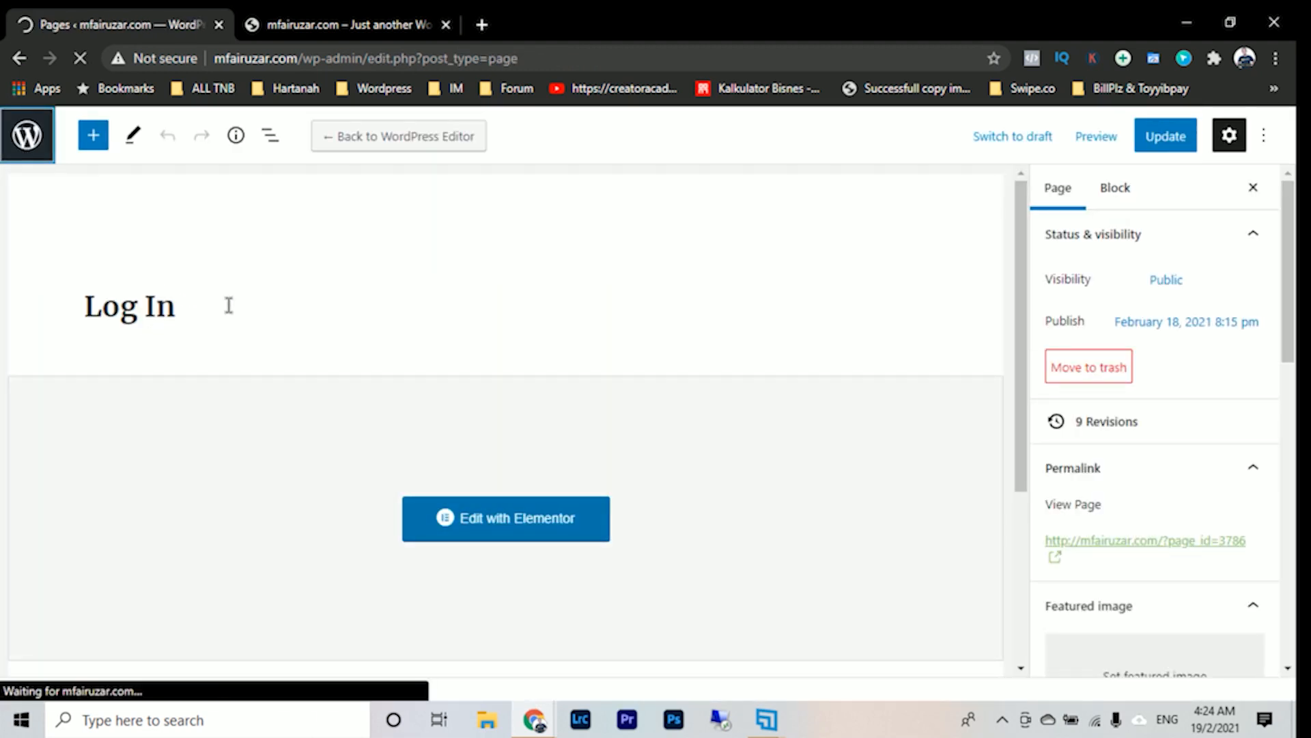
scroll(347, 412, down, 7)
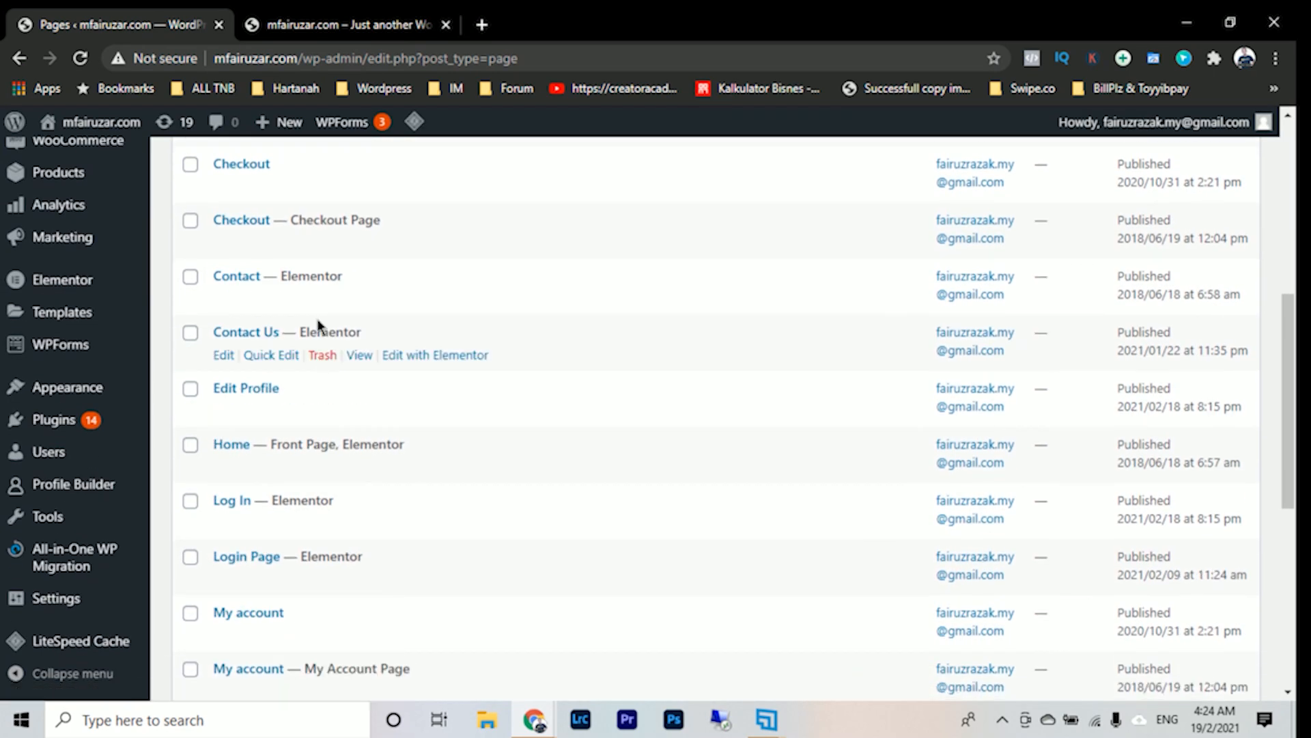
scroll(250, 481, down, 7)
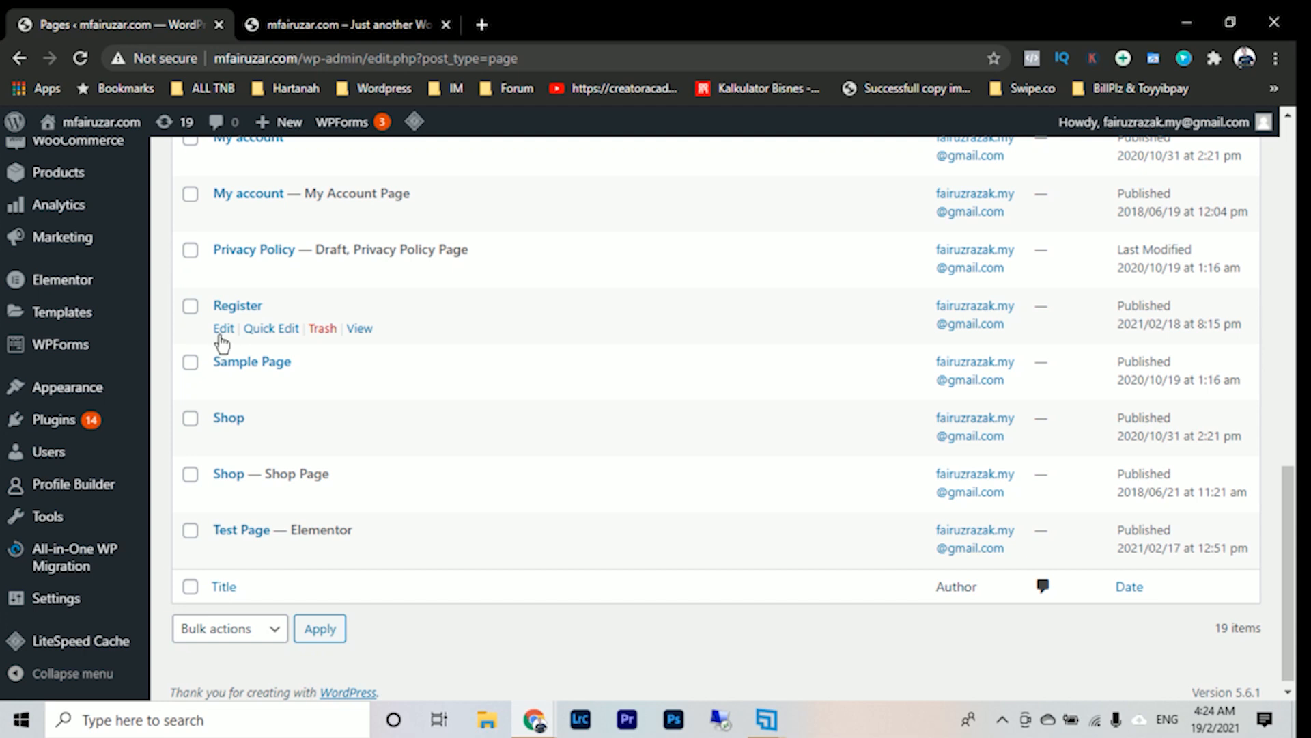
click(224, 329)
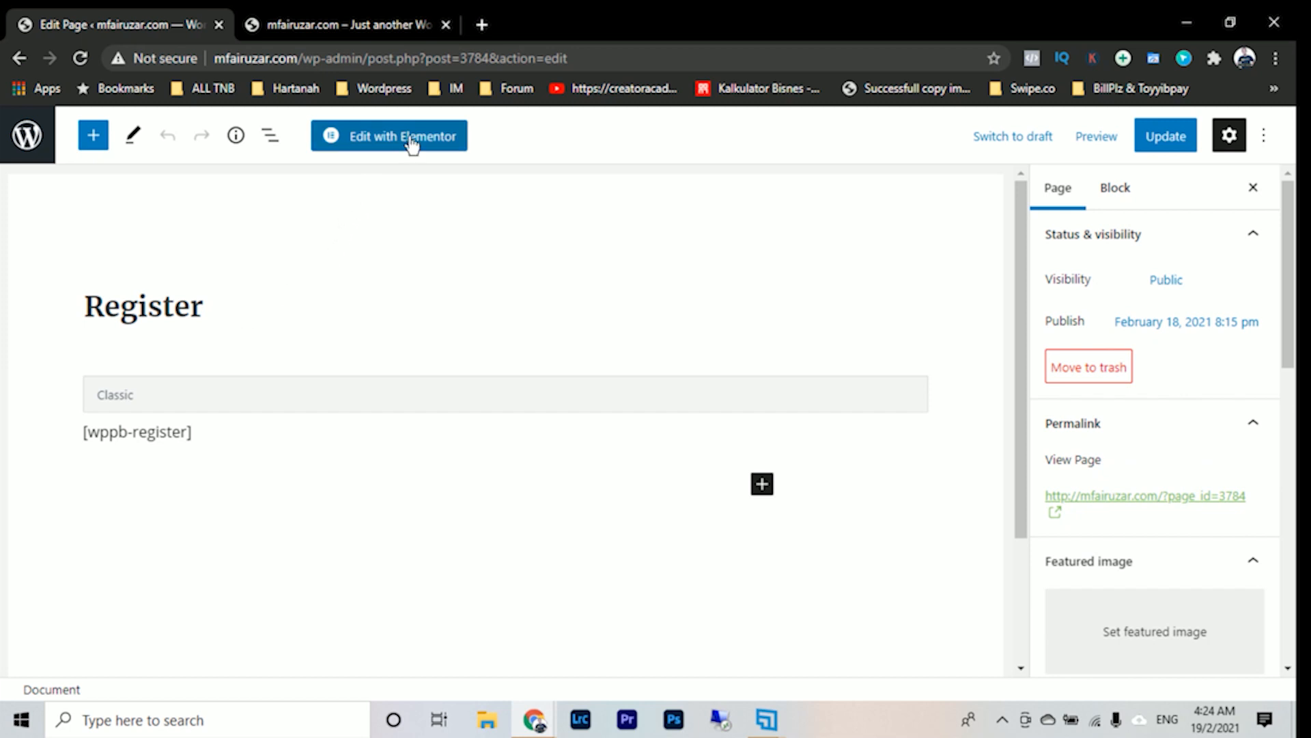
scroll(1174, 440, down, 6)
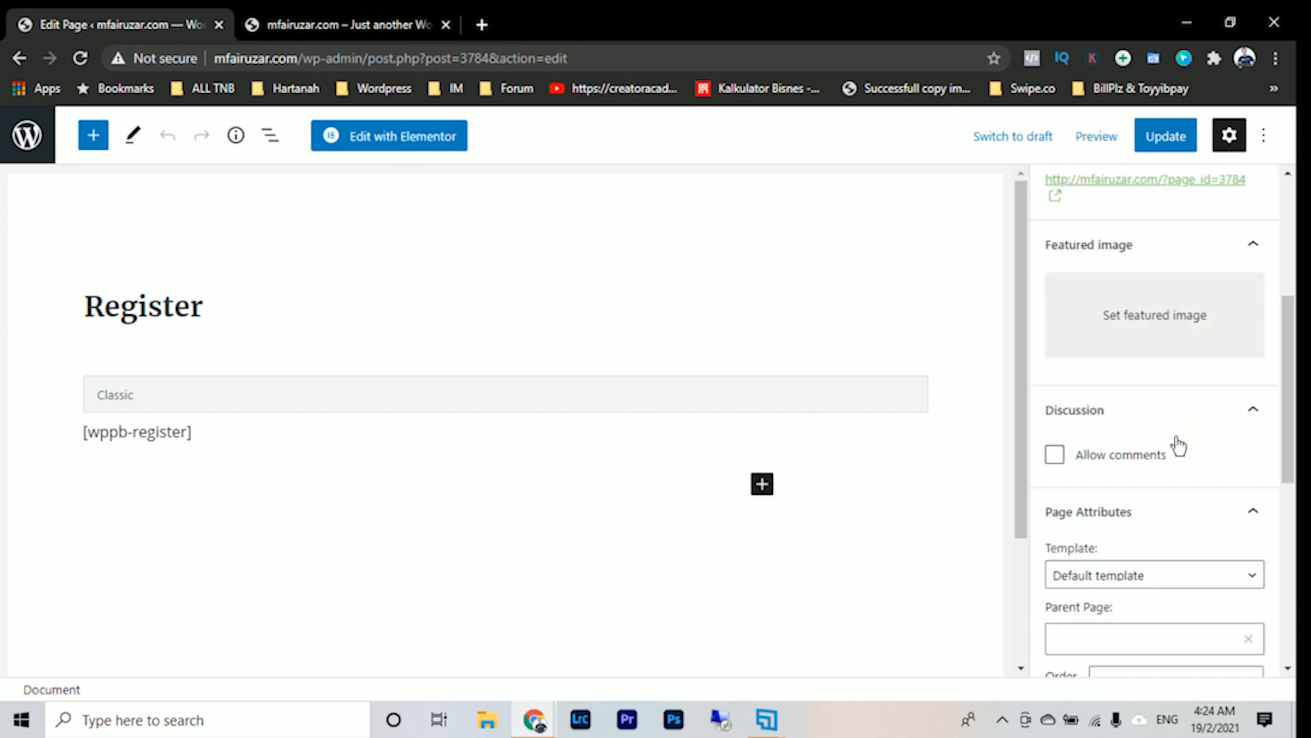
- Set the Register page's template to Elementor Full Width and update the page
scroll(1176, 438, down, 3)
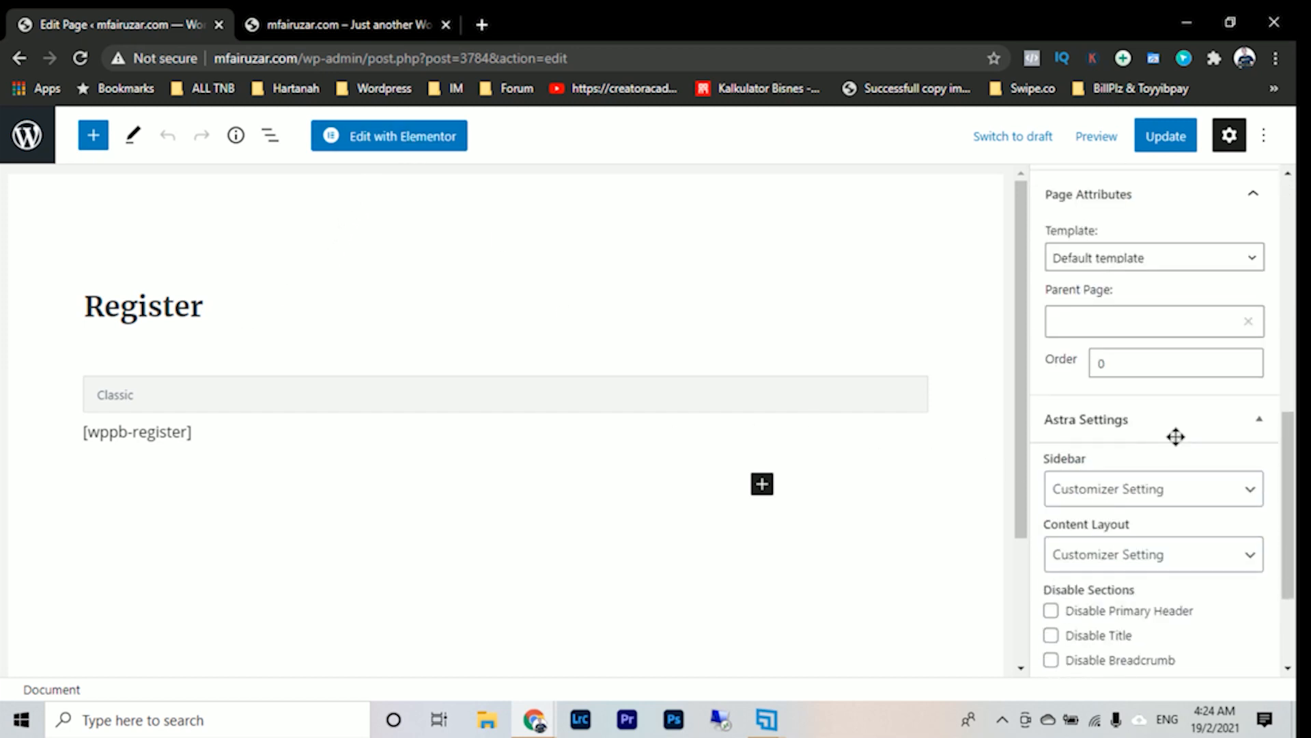
scroll(1175, 437, up, 2)
click(1203, 424)
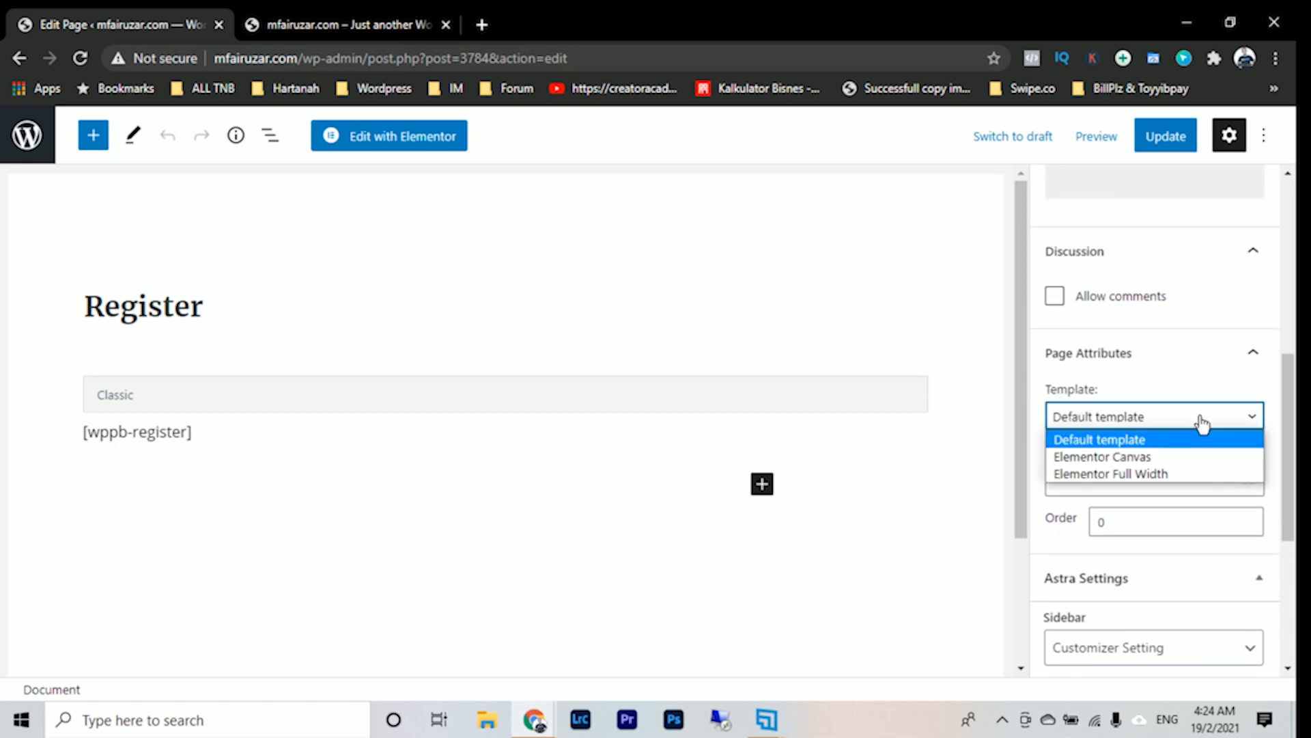
click(1192, 477)
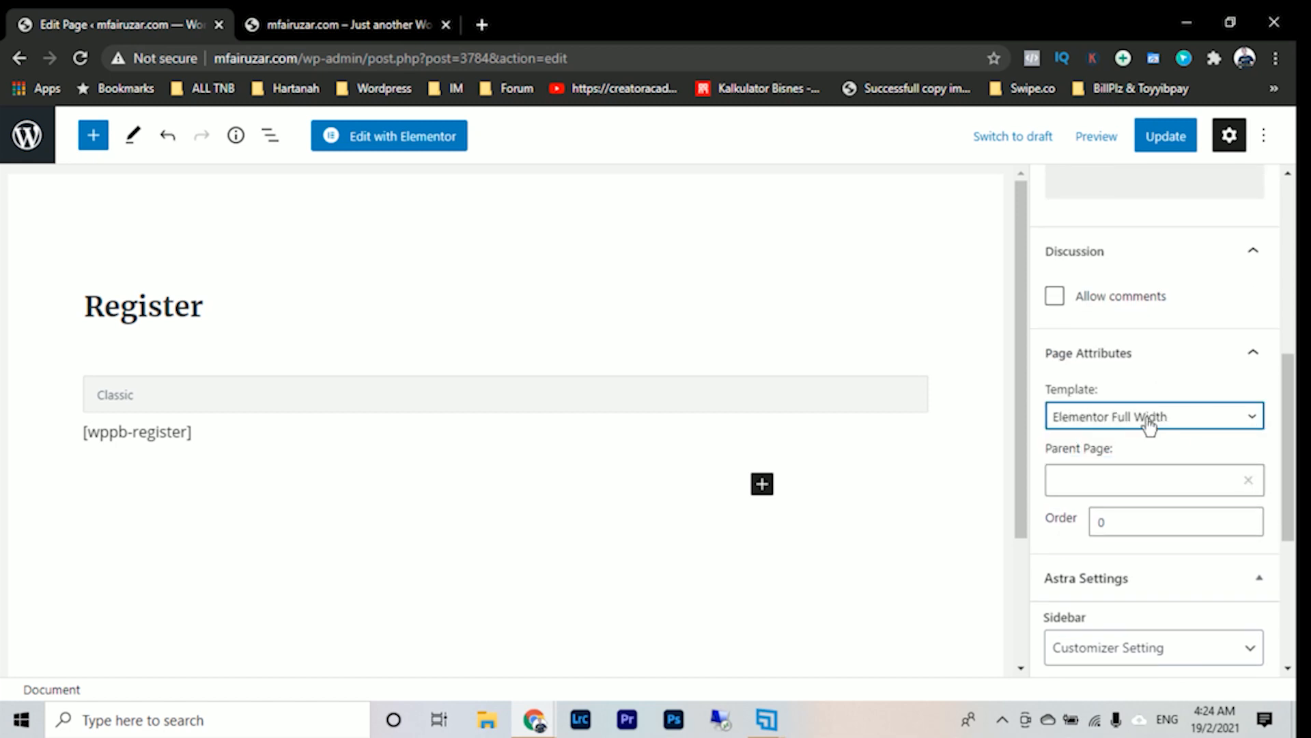
click(1169, 149)
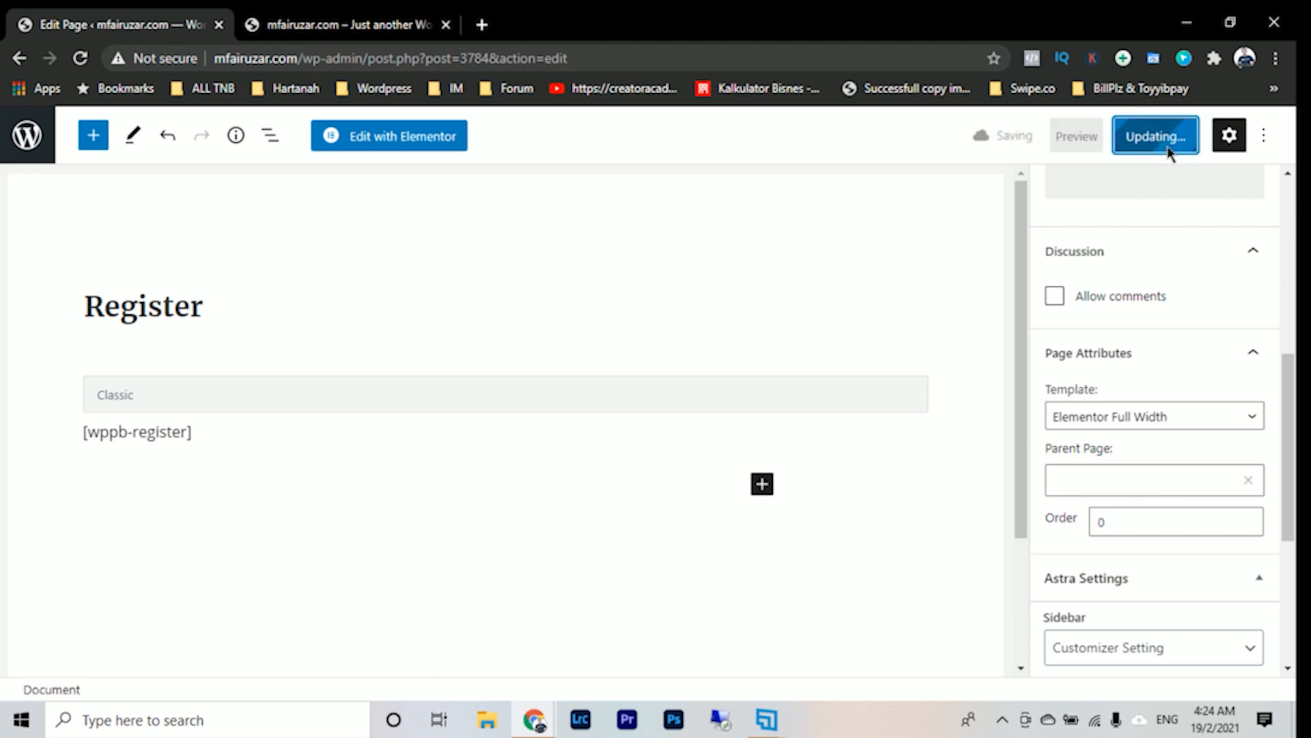
- Open the Register page in Elementor and paste the copied login section below the existing shortcode
click(391, 140)
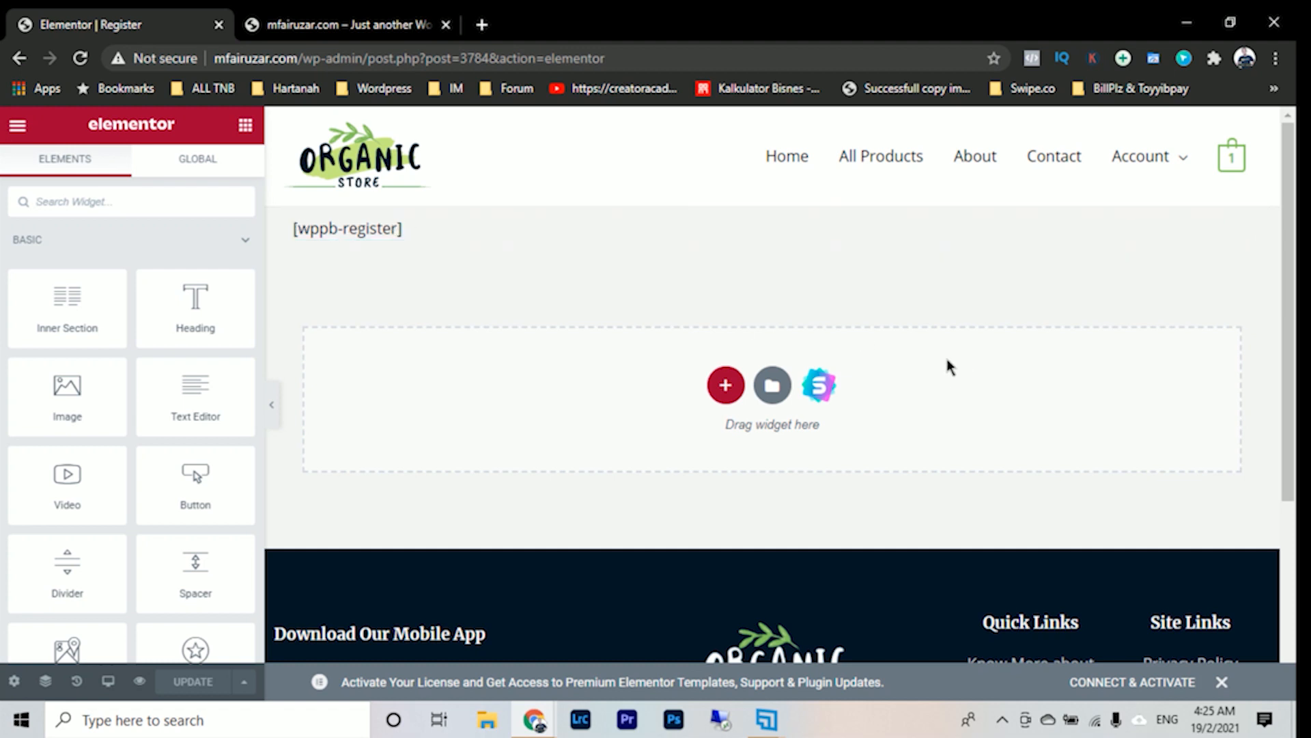
right_click(949, 362)
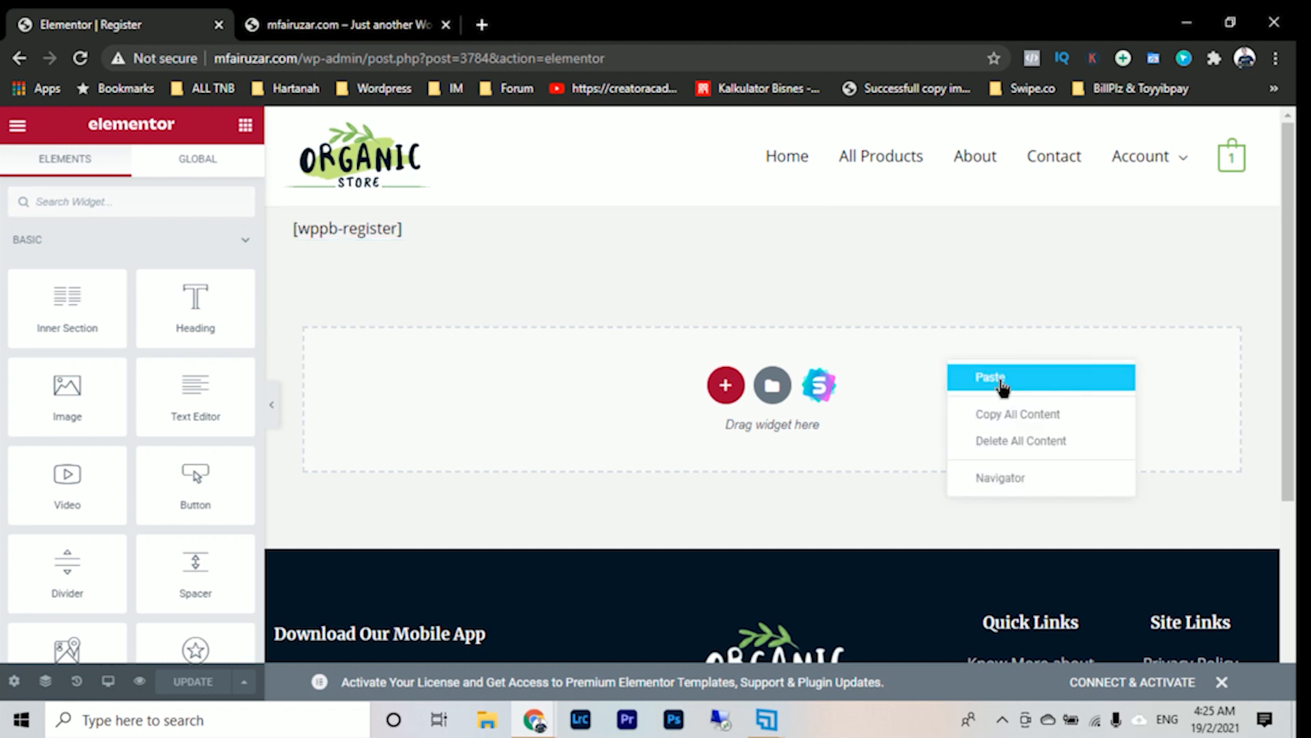
click(1001, 384)
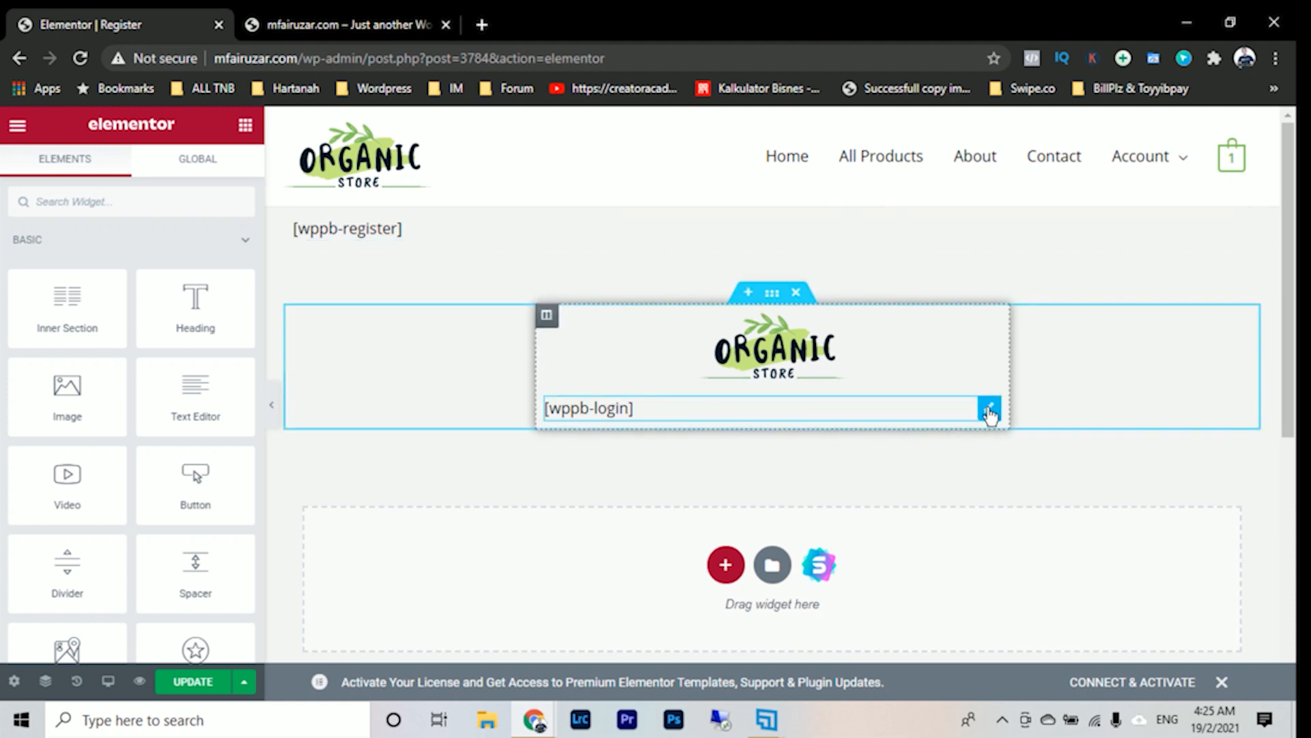
- Replace the [wppb-login] shortcode in the pasted section with the [wppb-register] shortcode copied from the original text widget
click(405, 235)
drag(152, 390, 38, 391)
key(ctrl+c)
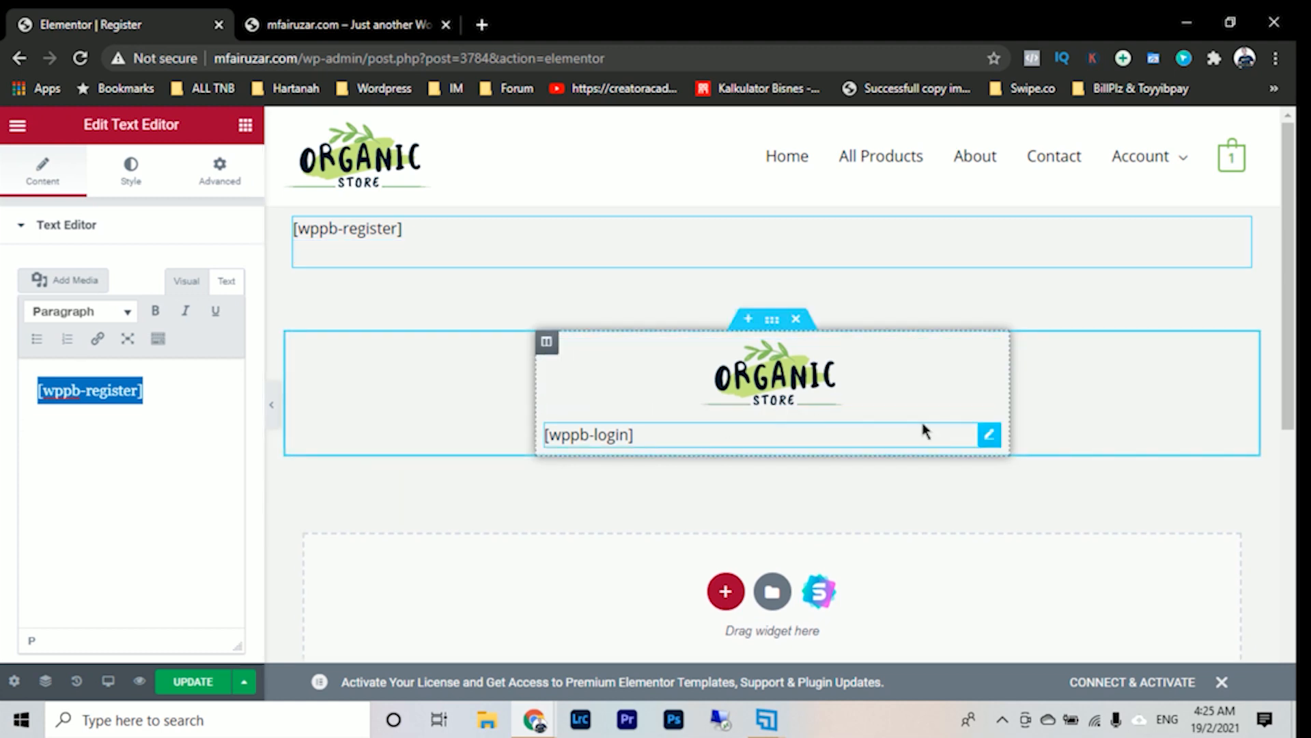
click(988, 443)
drag(127, 390, 4, 396)
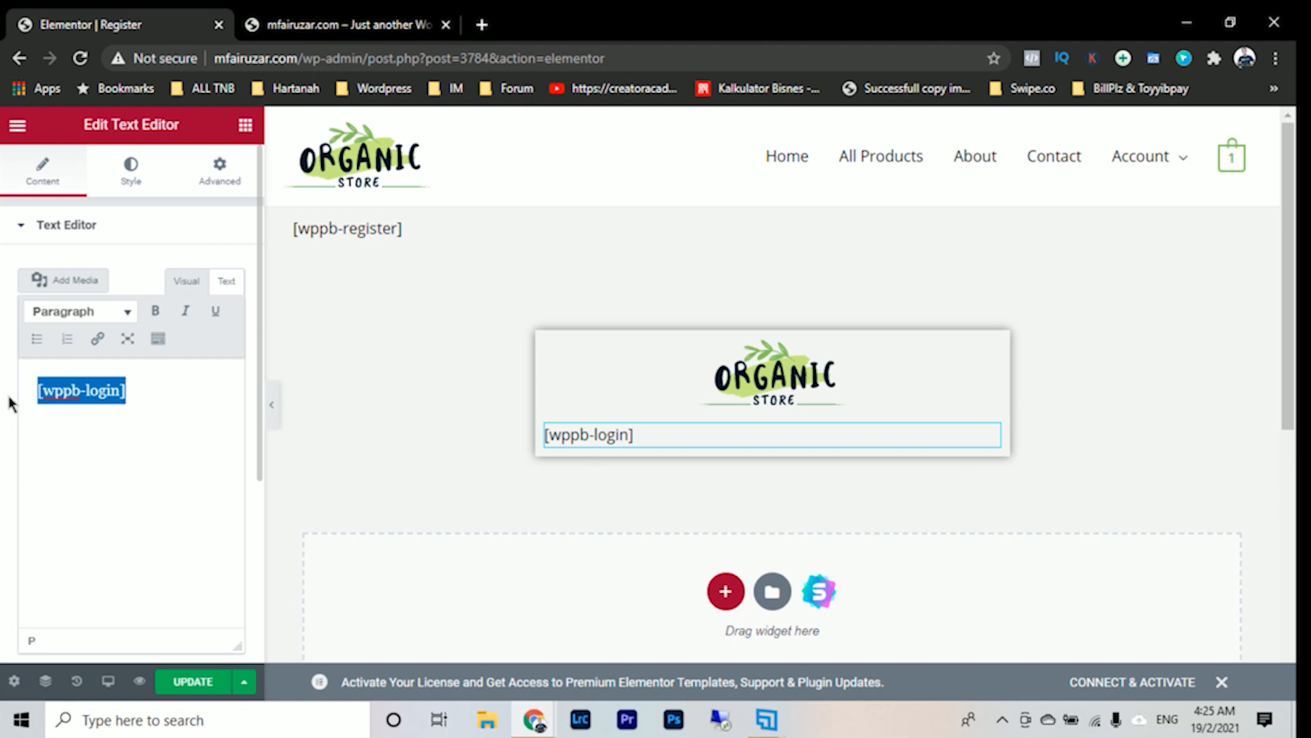
key(ctrl+v)
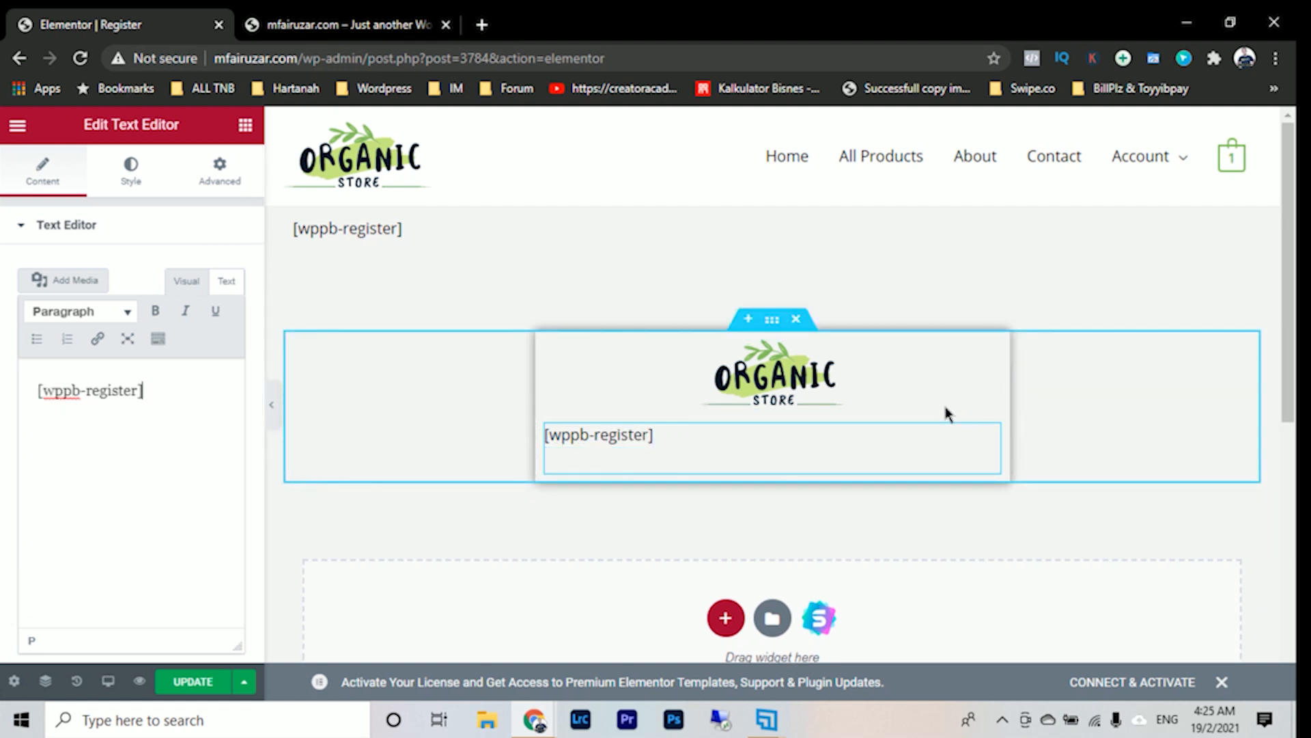
- Delete the original [wppb-register] text widget above the boxed section and update the page
right_click(1240, 227)
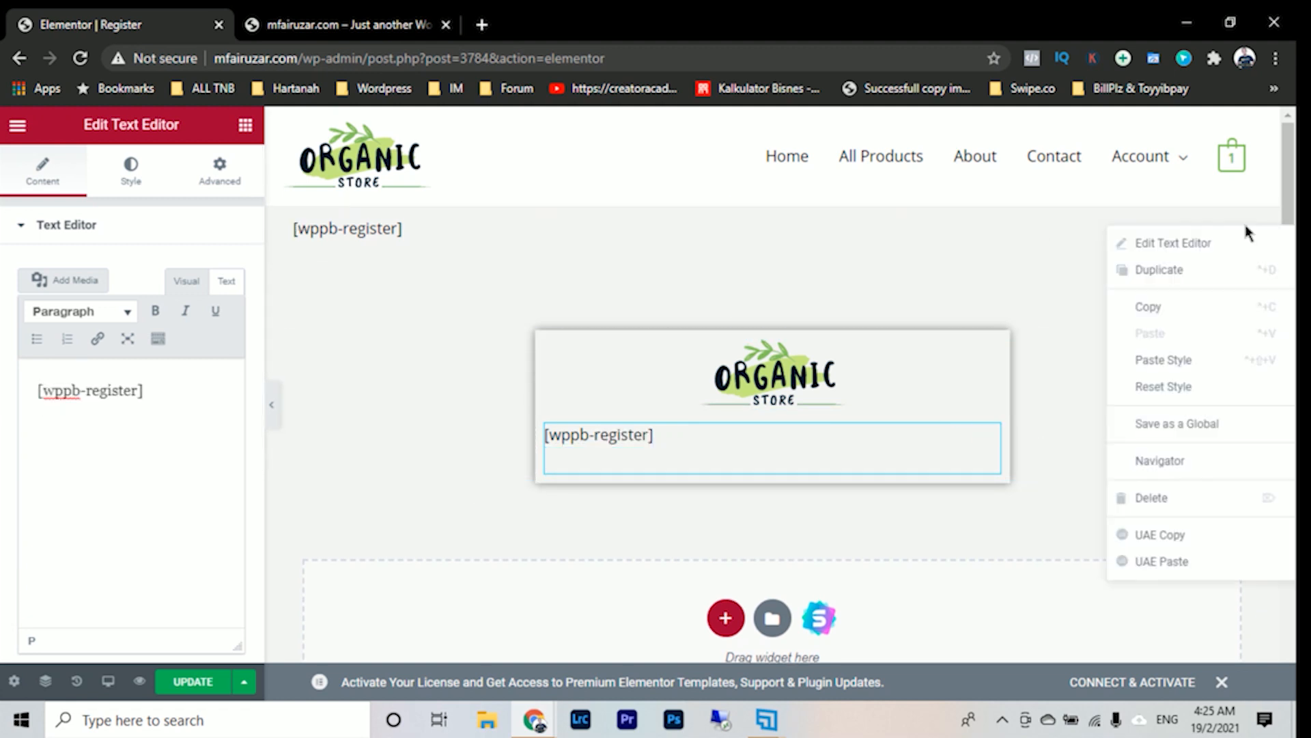
click(1150, 499)
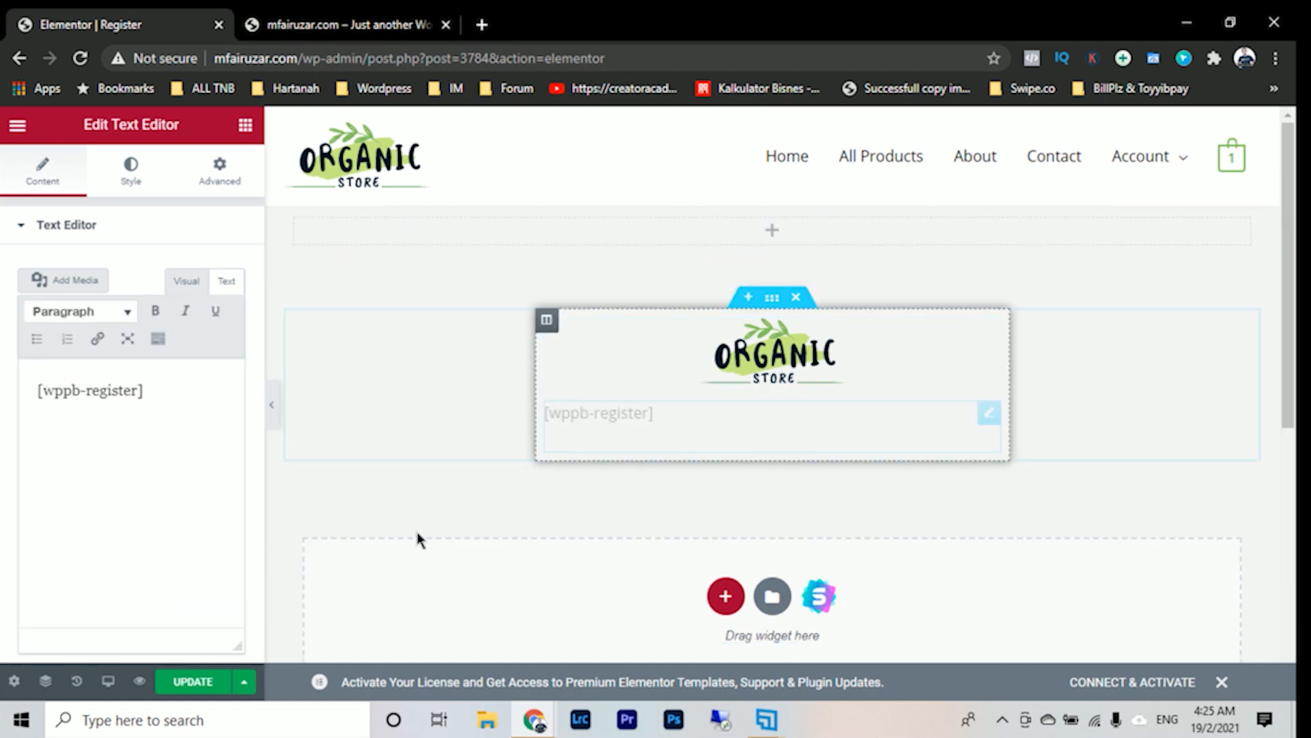
click(170, 688)
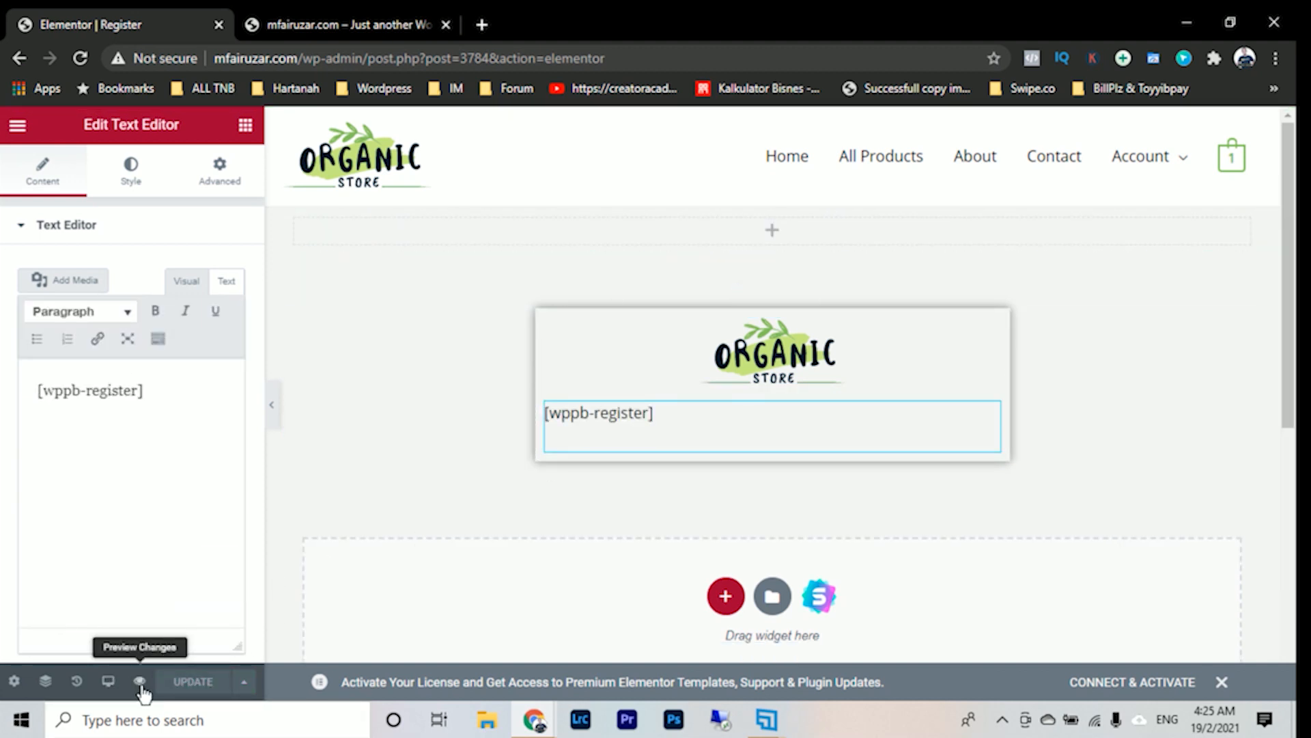
- Preview the Register page and examine the registration form's layout and fields from the logo down to the Add User button
right_click(143, 692)
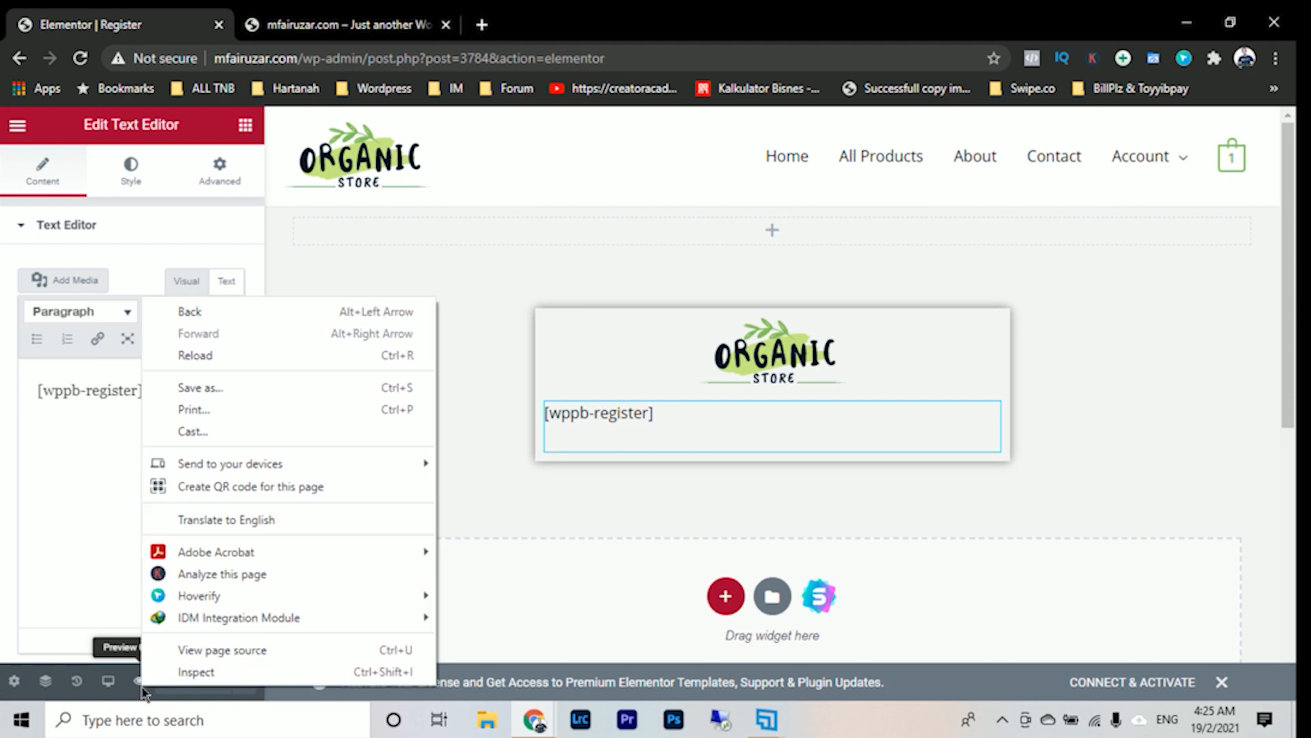
click(542, 572)
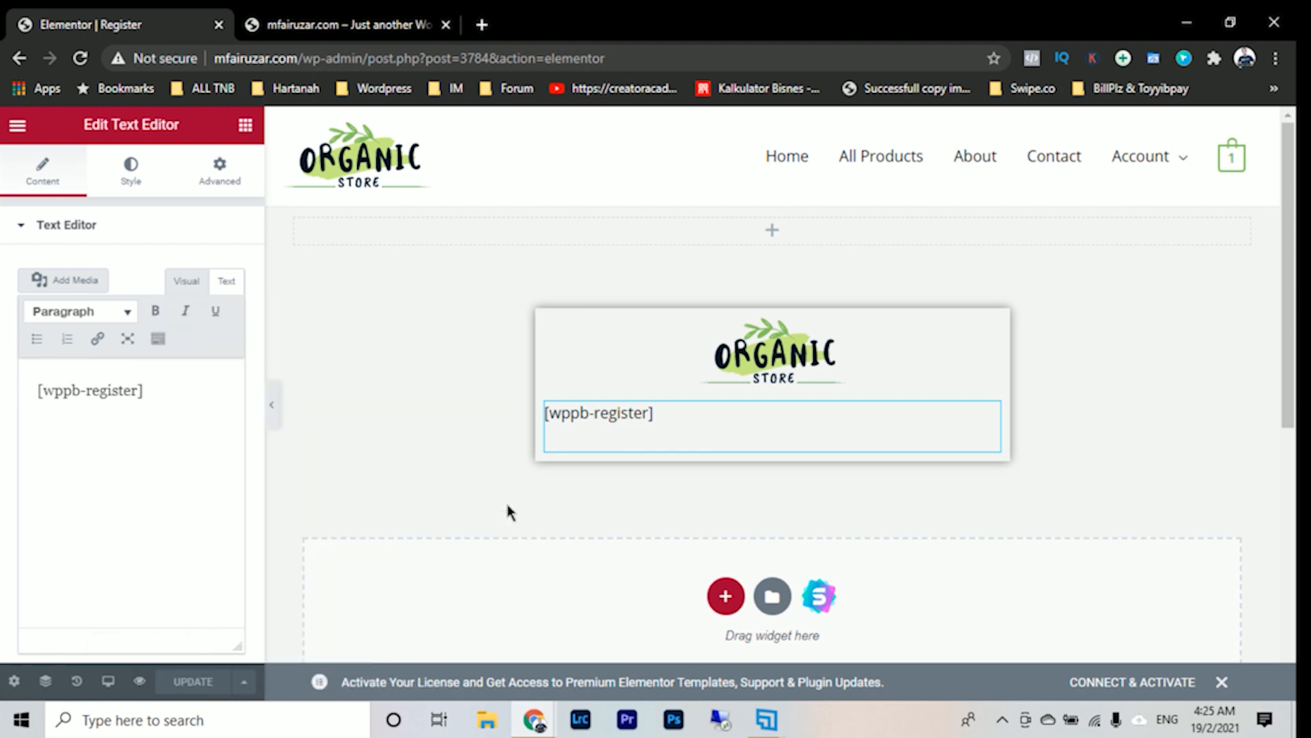
click(139, 681)
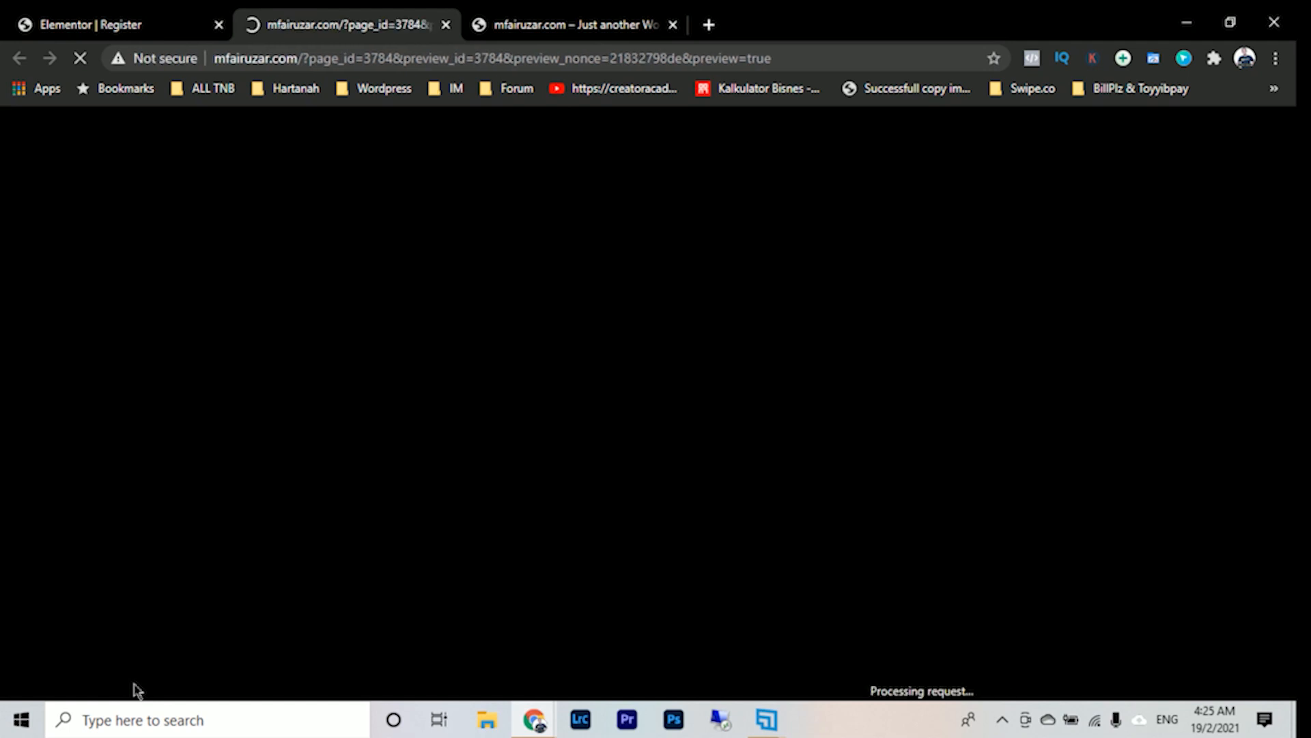
scroll(750, 541, down, 8)
scroll(758, 532, up, 2)
scroll(772, 522, down, 4)
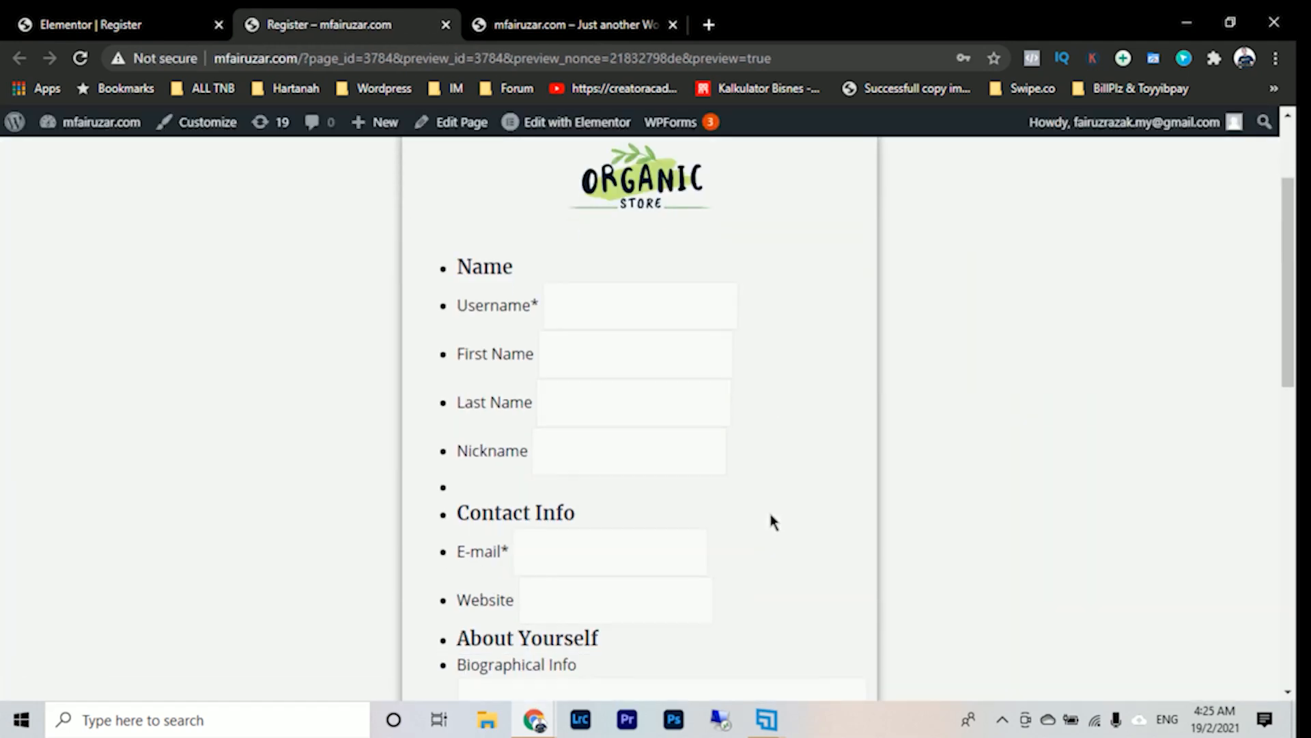
scroll(772, 522, down, 5)
scroll(773, 522, up, 7)
scroll(513, 477, down, 6)
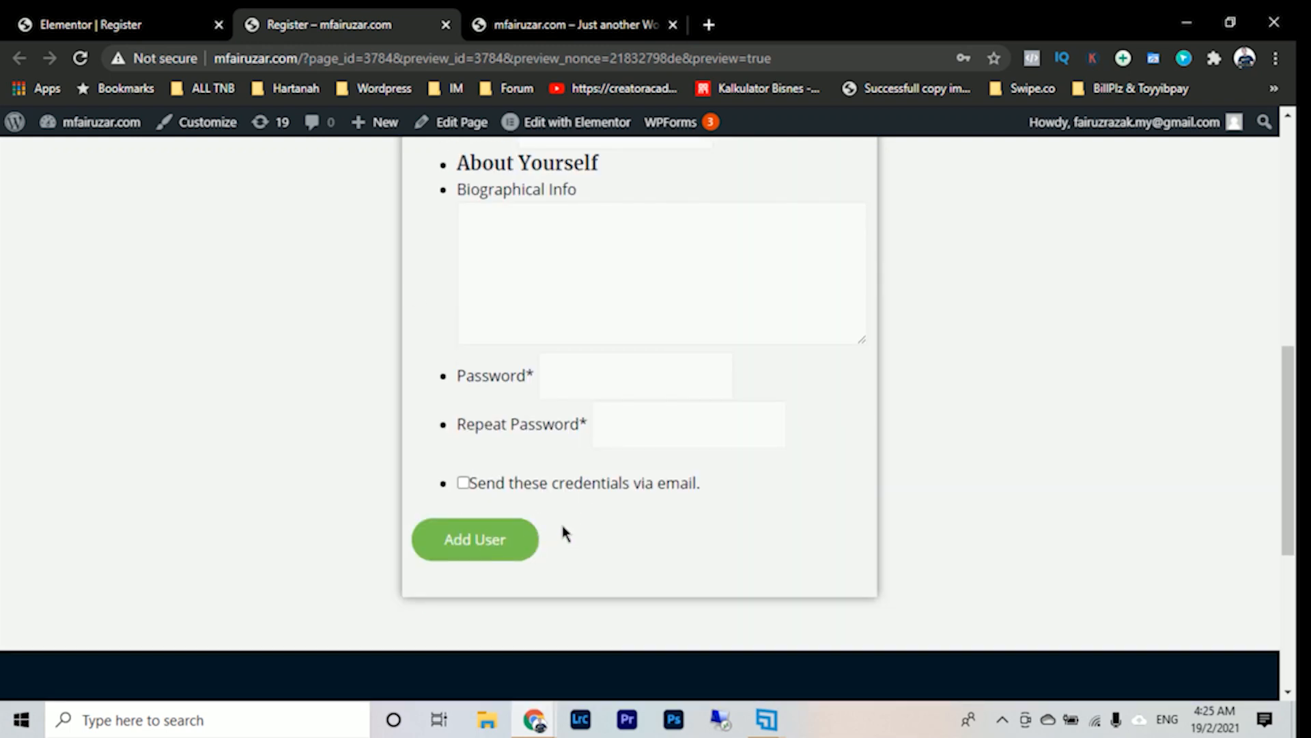
scroll(599, 413, up, 8)
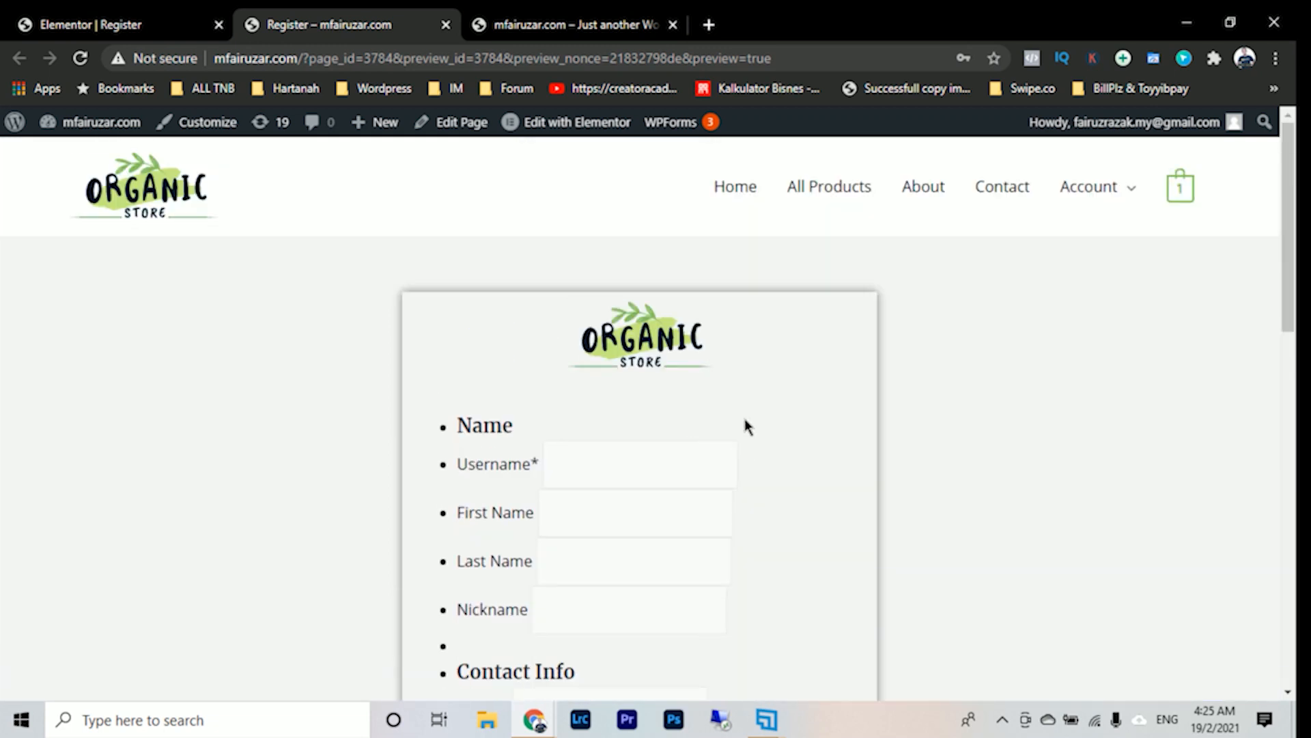
click(142, 29)
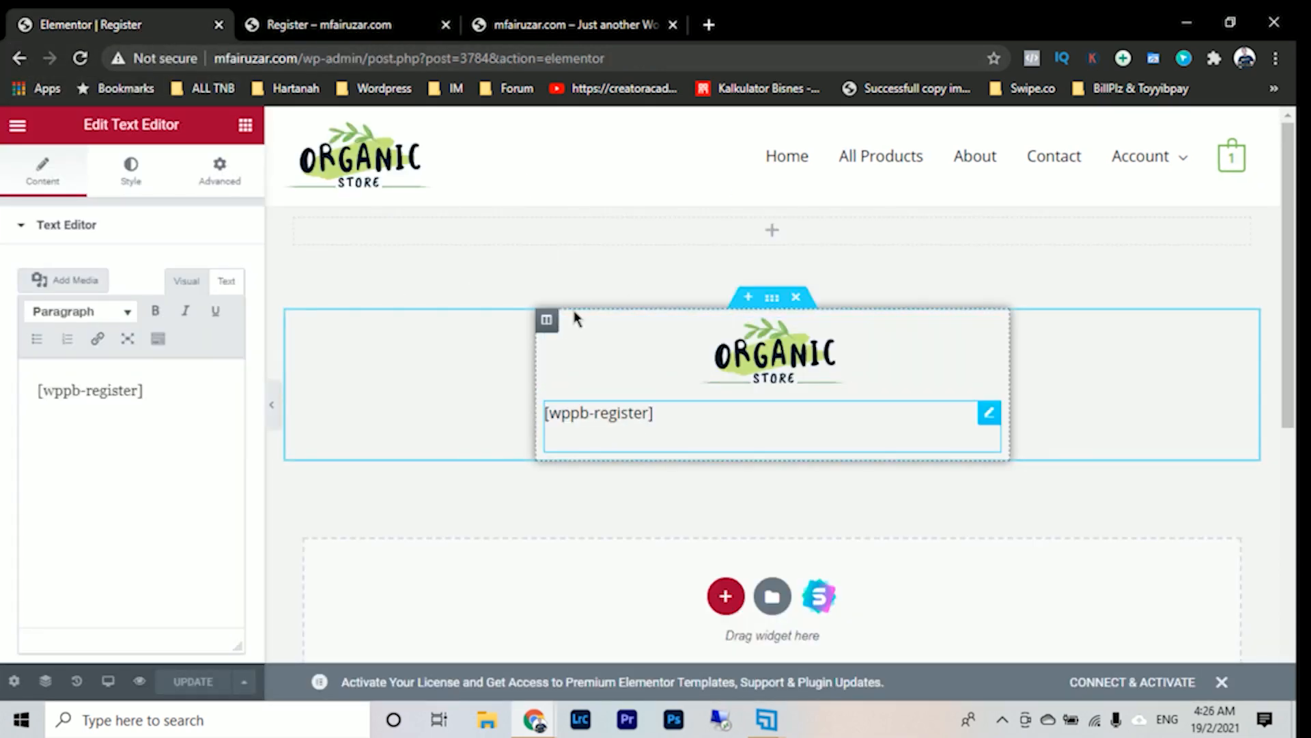
click(361, 28)
scroll(632, 482, down, 5)
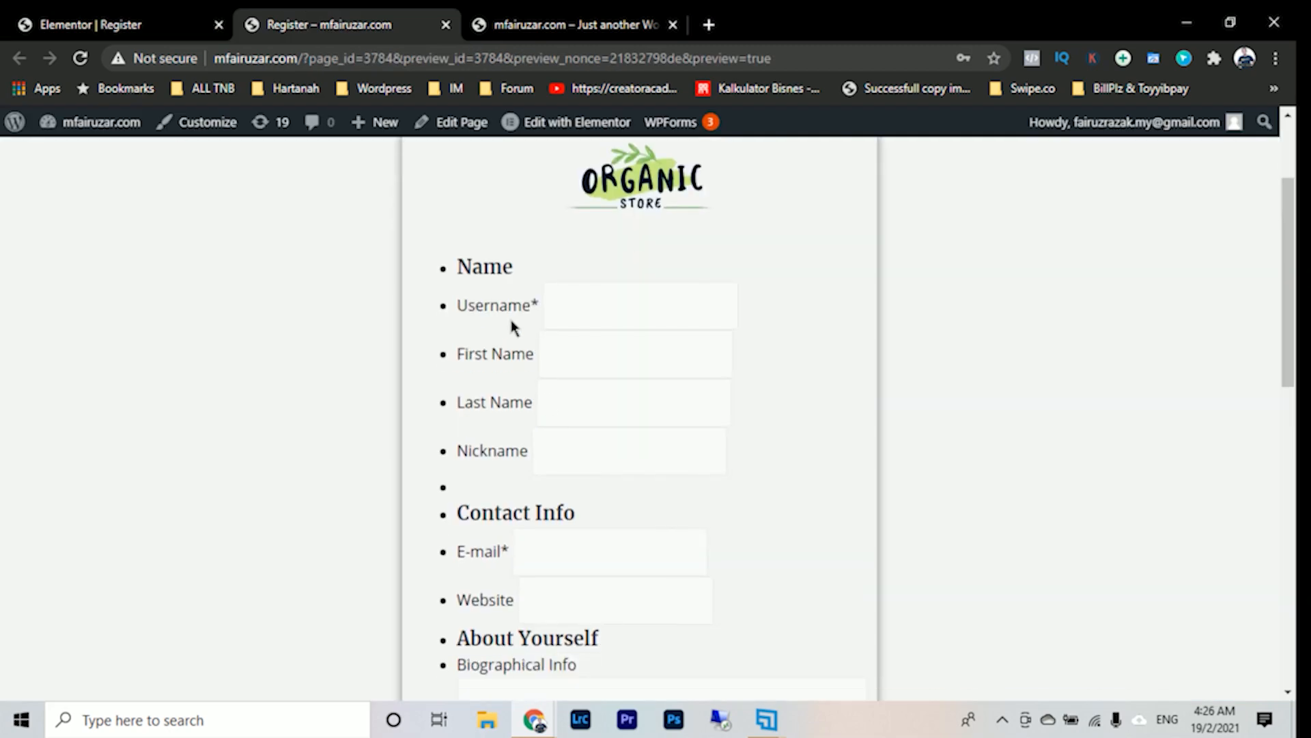
scroll(539, 433, up, 5)
scroll(614, 465, down, 2)
scroll(570, 403, down, 2)
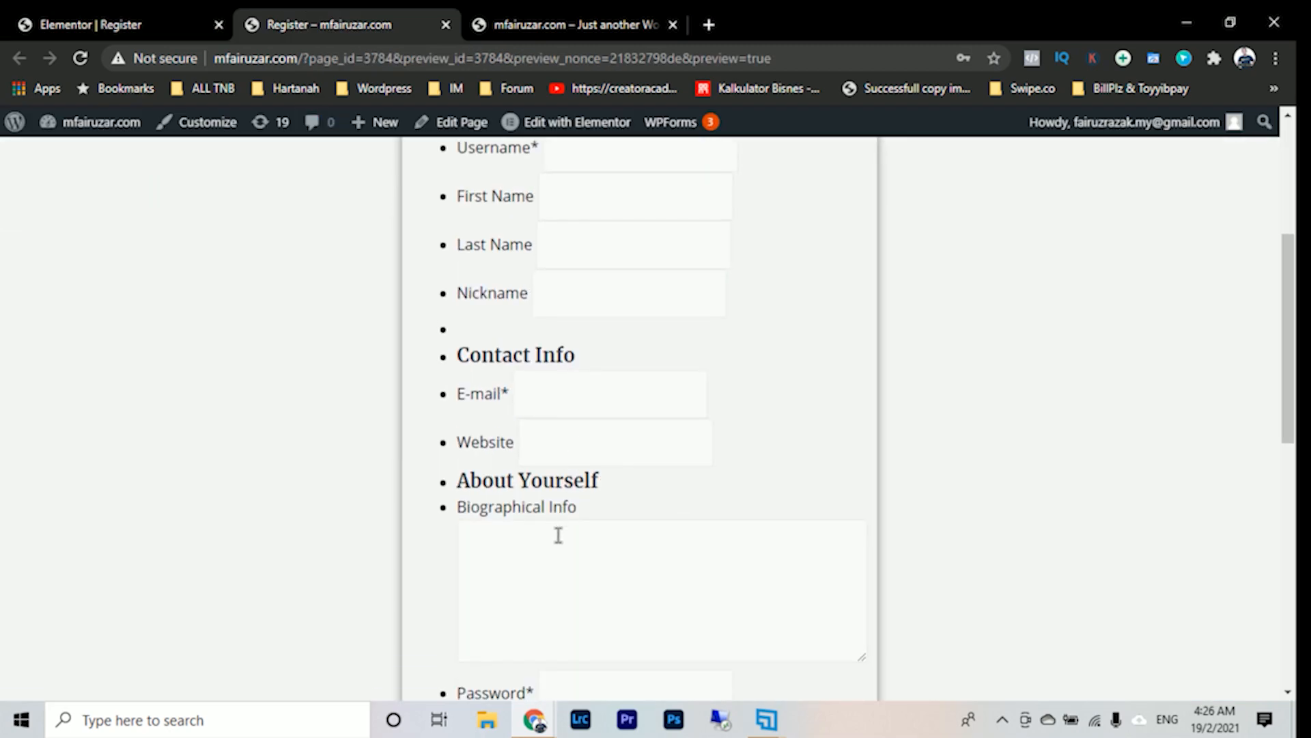
scroll(557, 533, down, 2)
scroll(558, 535, down, 2)
scroll(559, 371, up, 6)
- Exit Elementor to the WordPress editor and return to the pages list
click(91, 24)
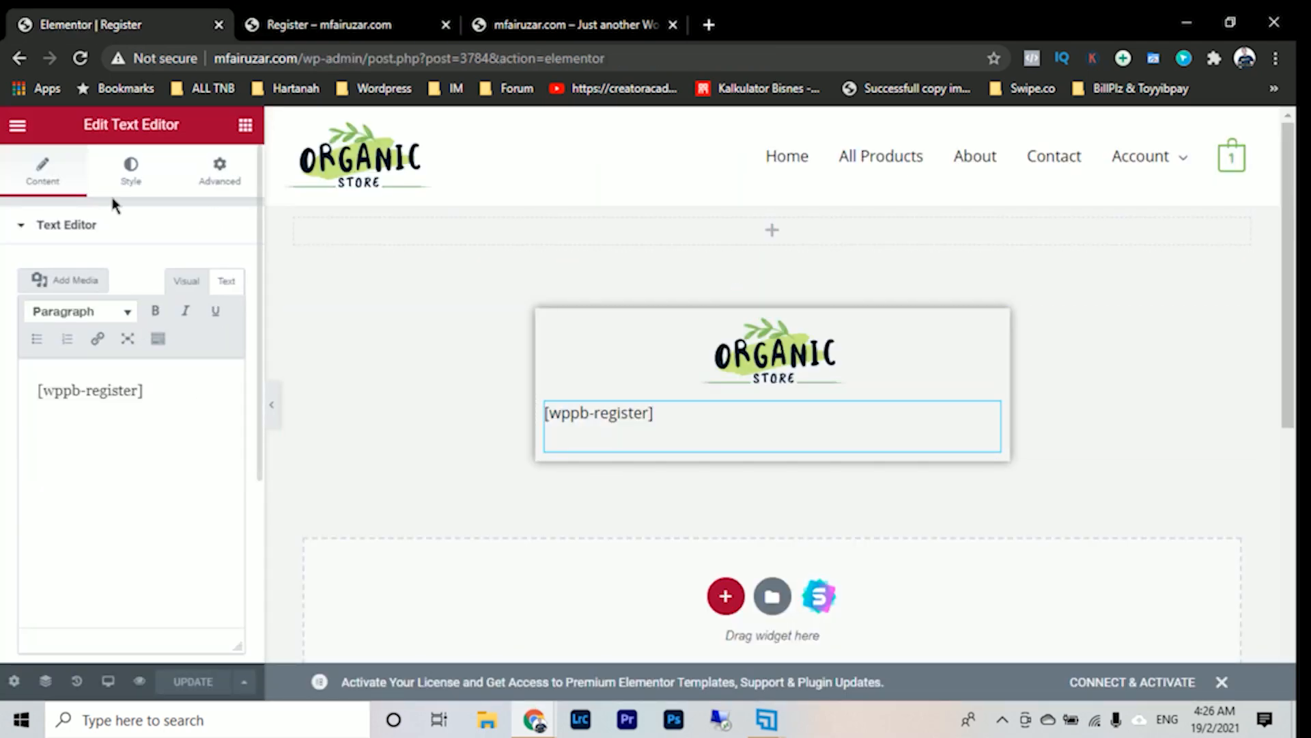
click(17, 128)
click(111, 456)
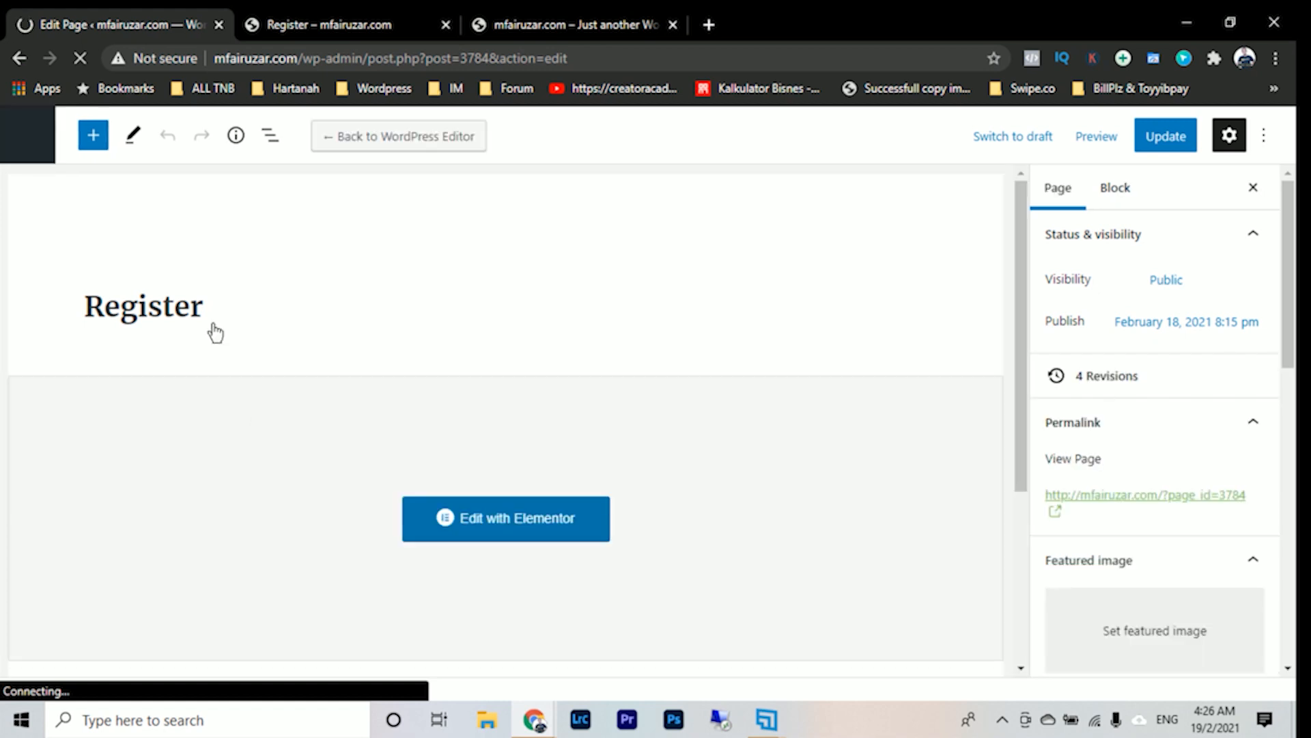
click(38, 142)
- Open the Profile Builder settings and look through the General Settings options
mouse_move(65, 476)
scroll(441, 433, down, 5)
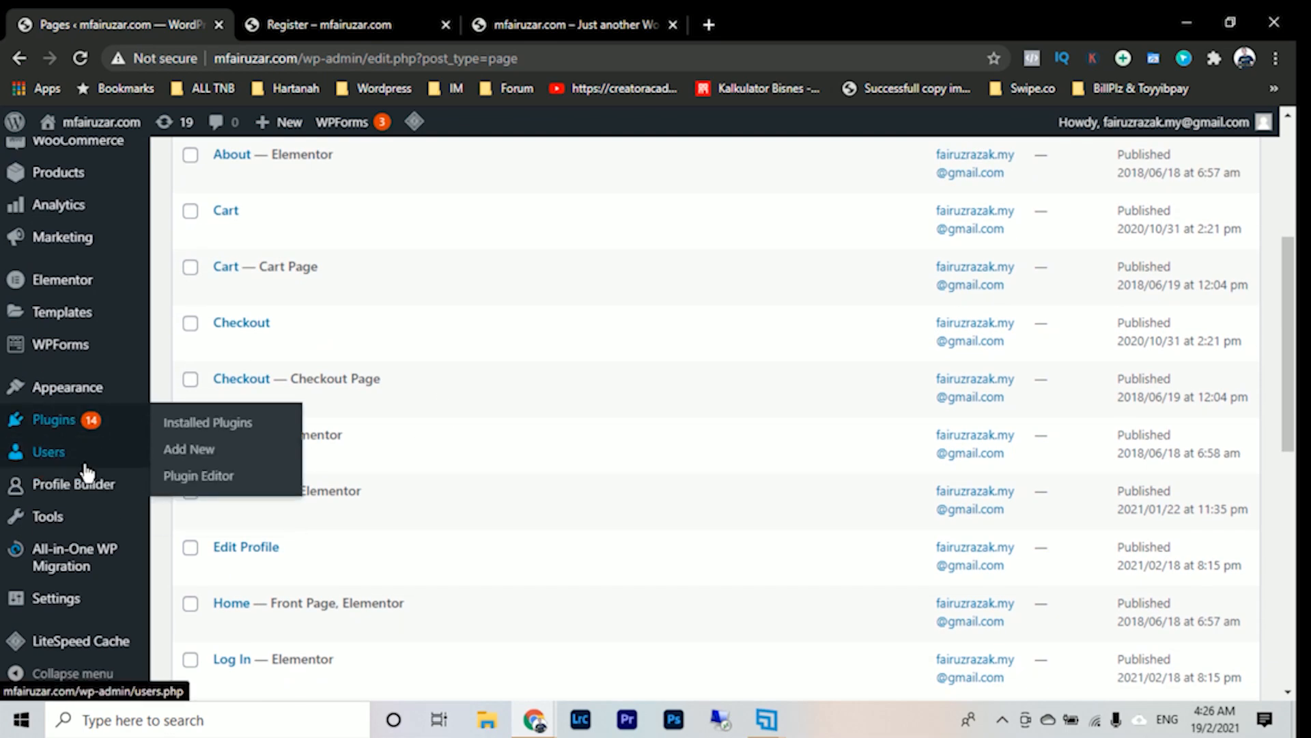
scroll(85, 471, down, 2)
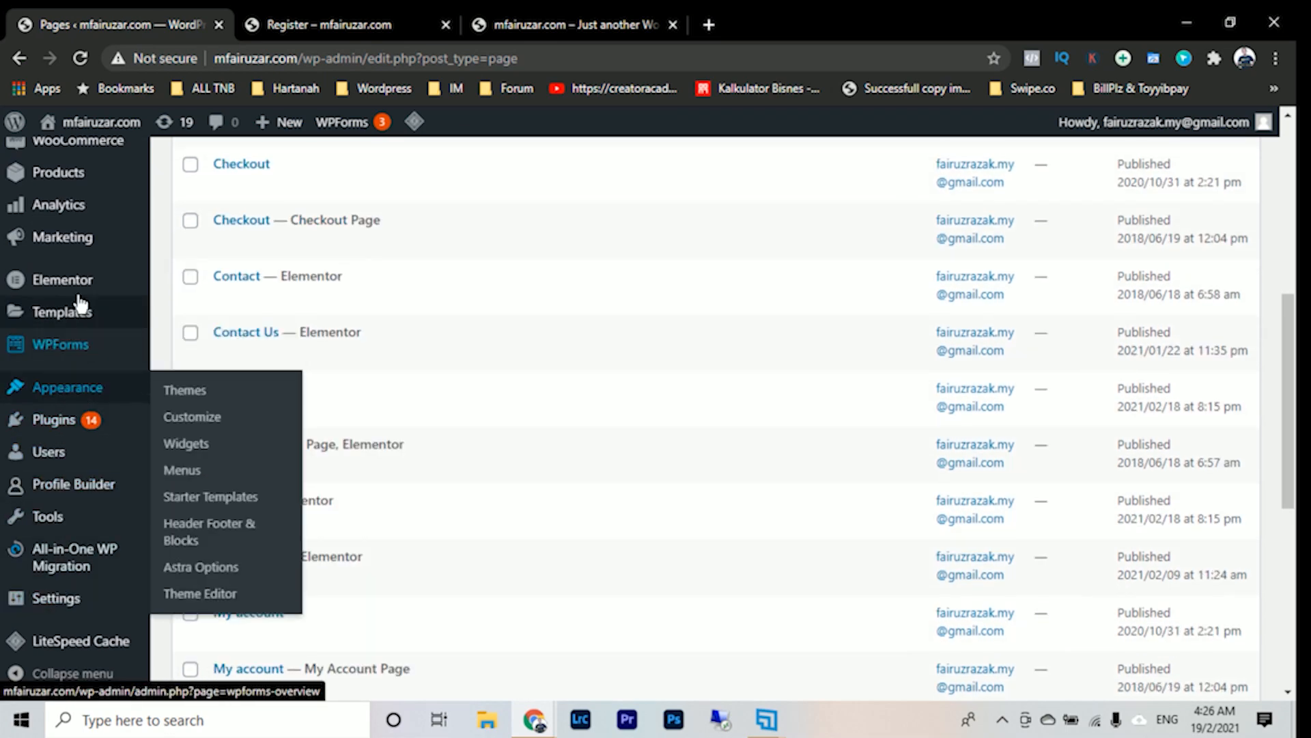
scroll(68, 506, down, 5)
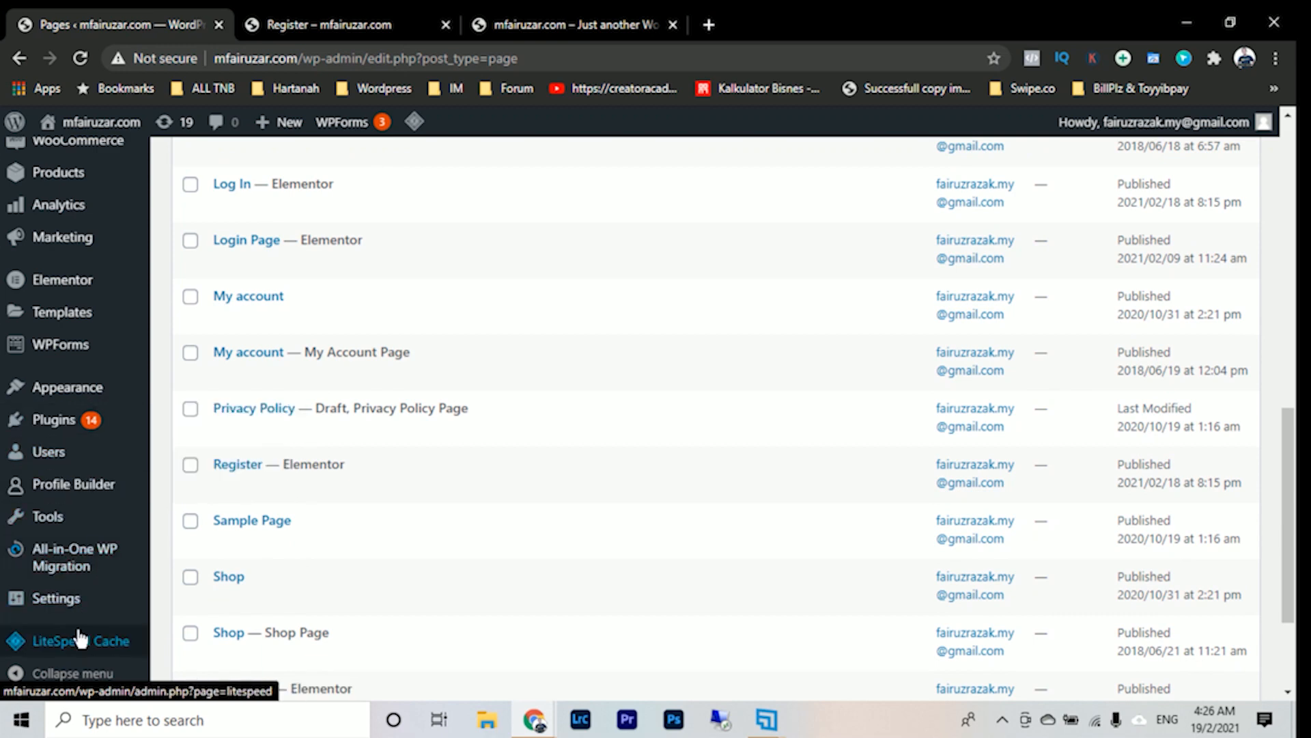
scroll(78, 639, down, 3)
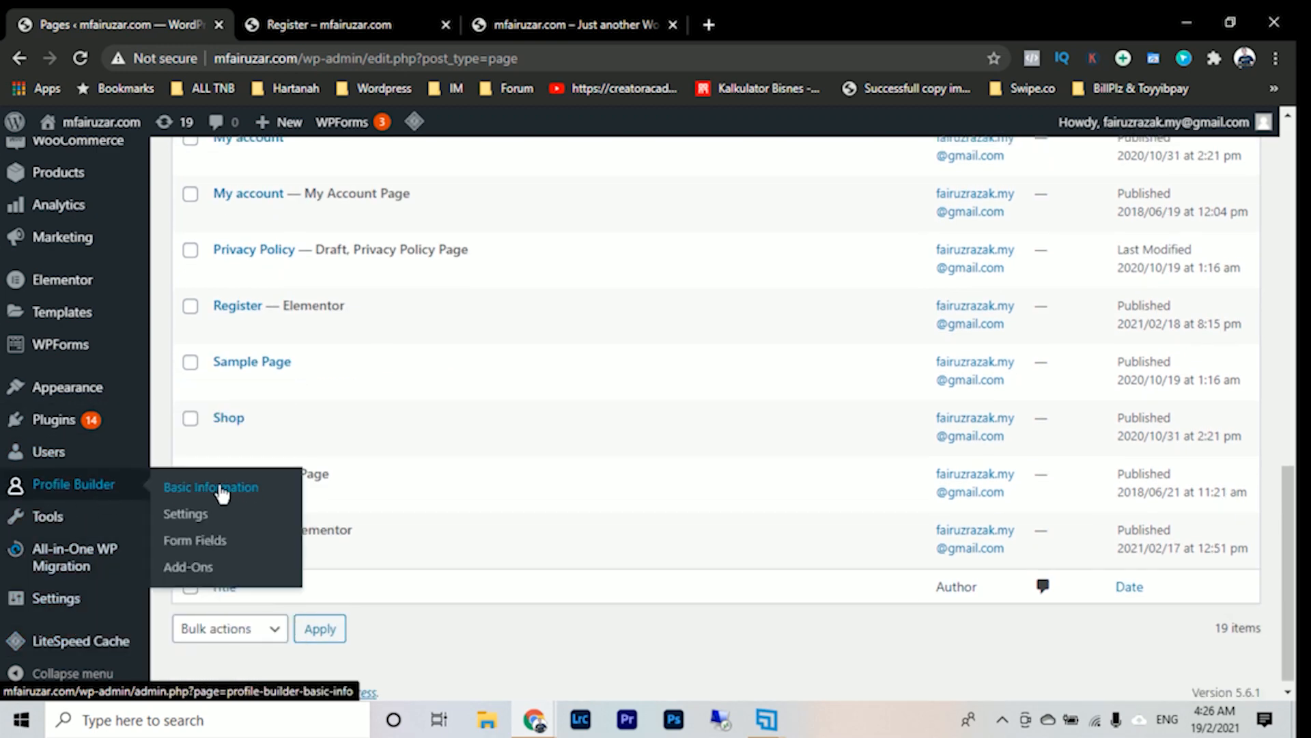
click(286, 522)
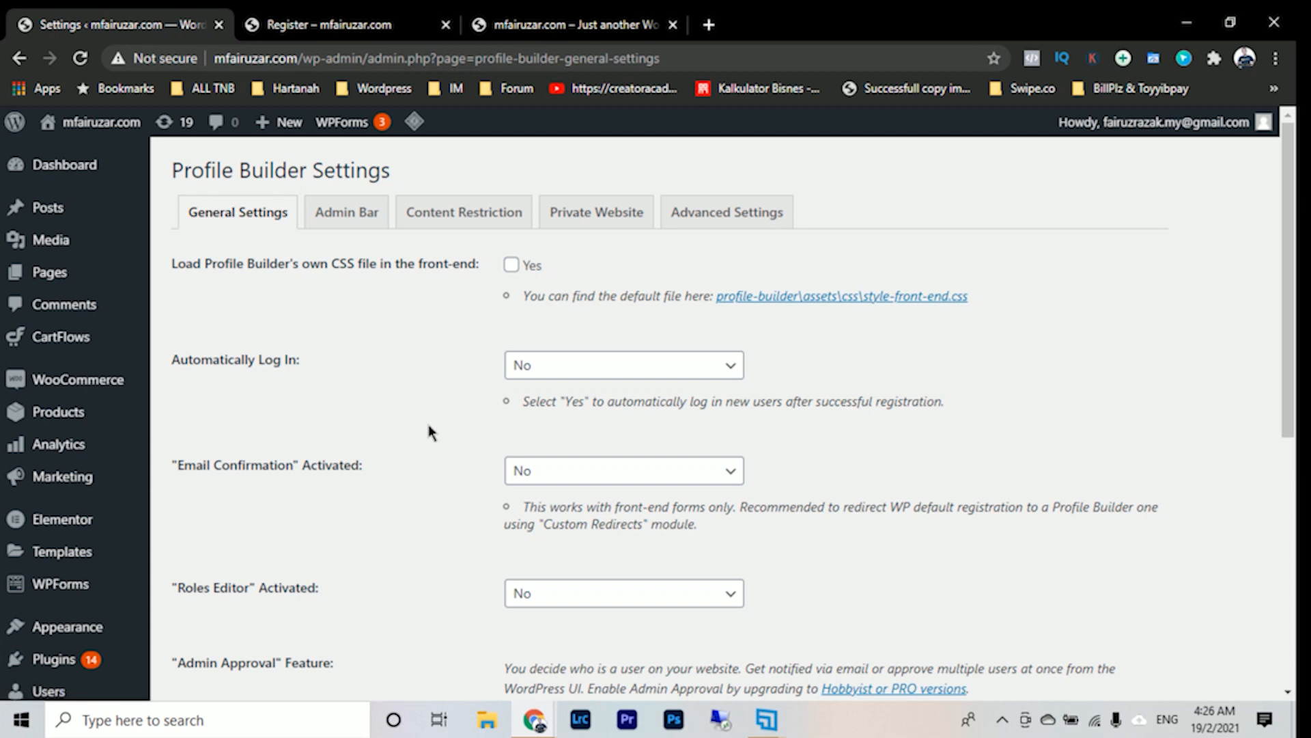
scroll(428, 432, down, 7)
scroll(424, 509, up, 7)
scroll(77, 447, down, 1)
scroll(77, 447, down, 4)
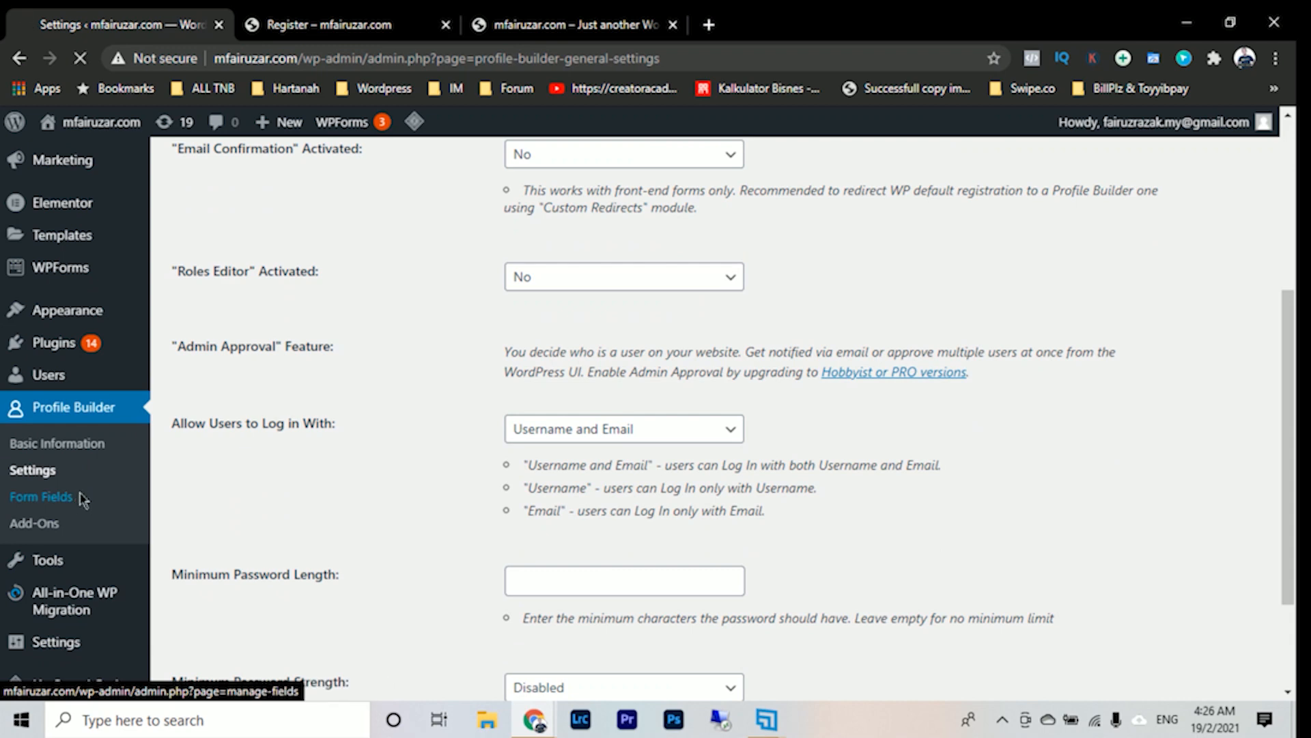
- Open Profile Builder's Form Fields and compare the field list with the form in the Register page preview
click(43, 496)
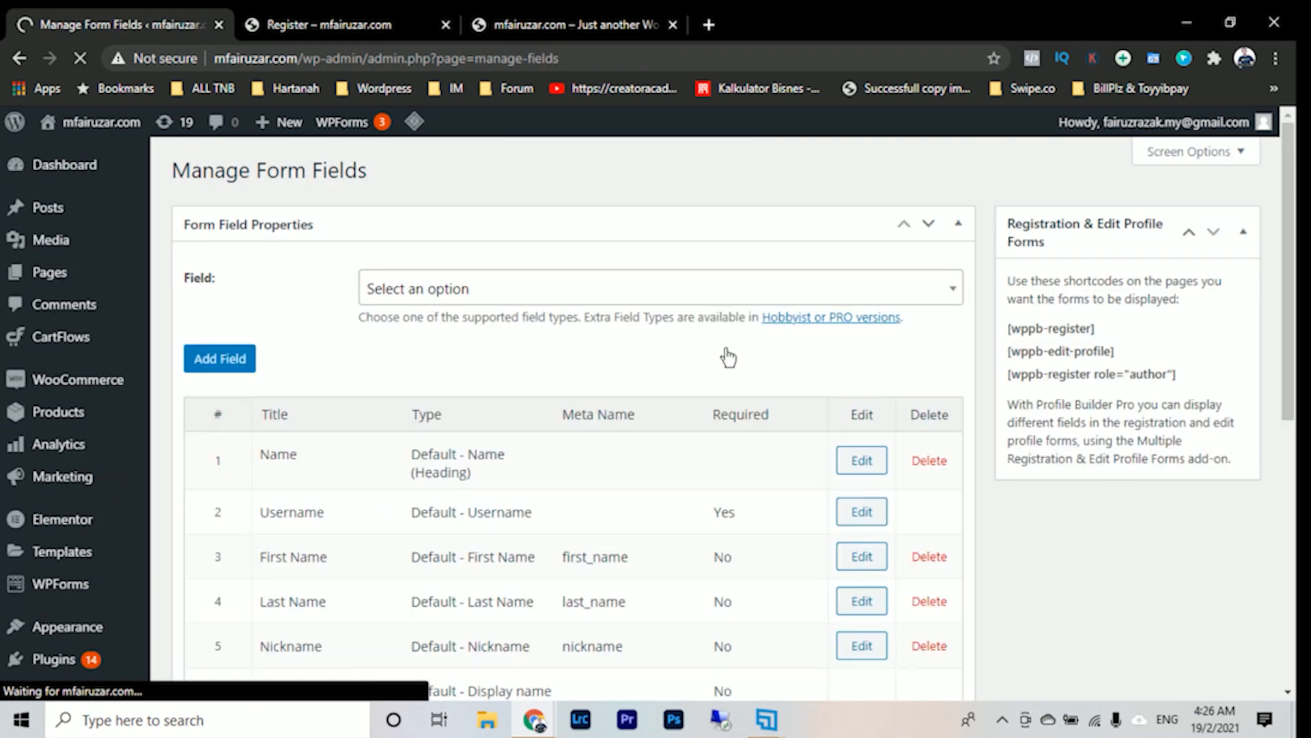
scroll(753, 334, down, 5)
scroll(758, 334, up, 2)
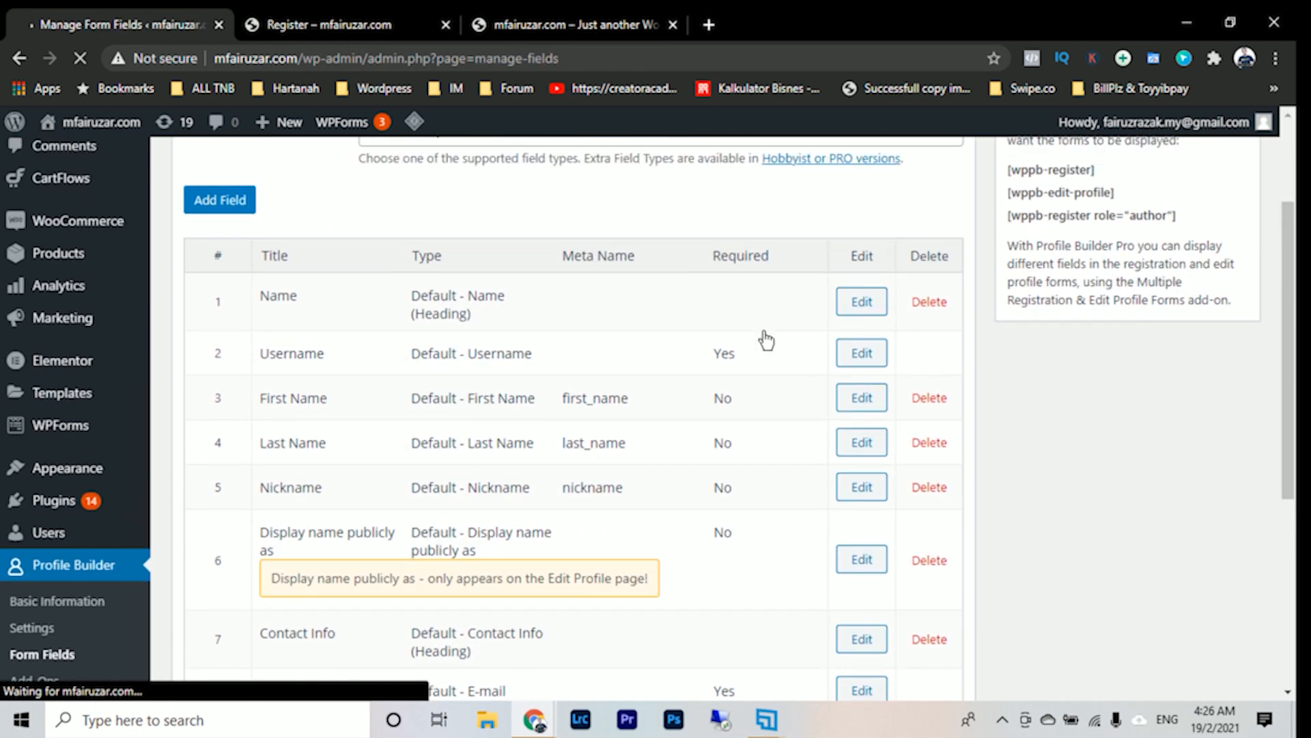
click(577, 26)
click(332, 29)
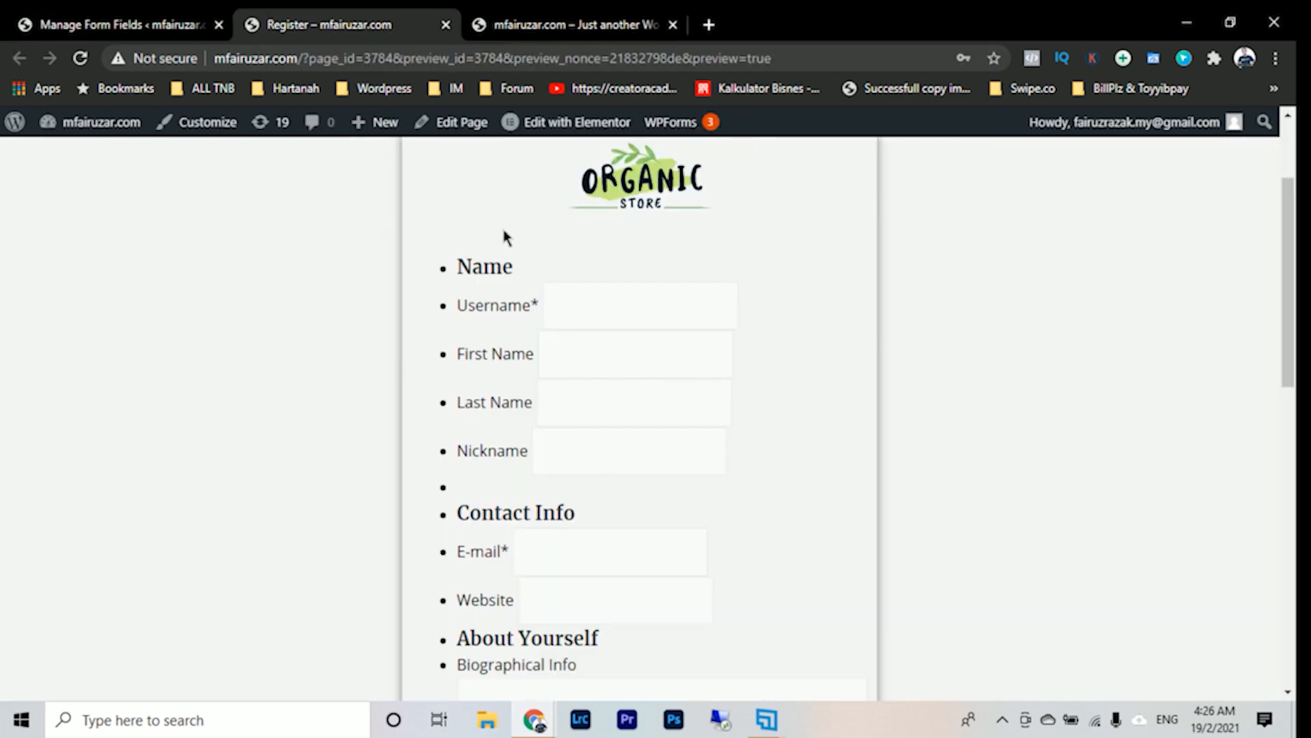
click(123, 30)
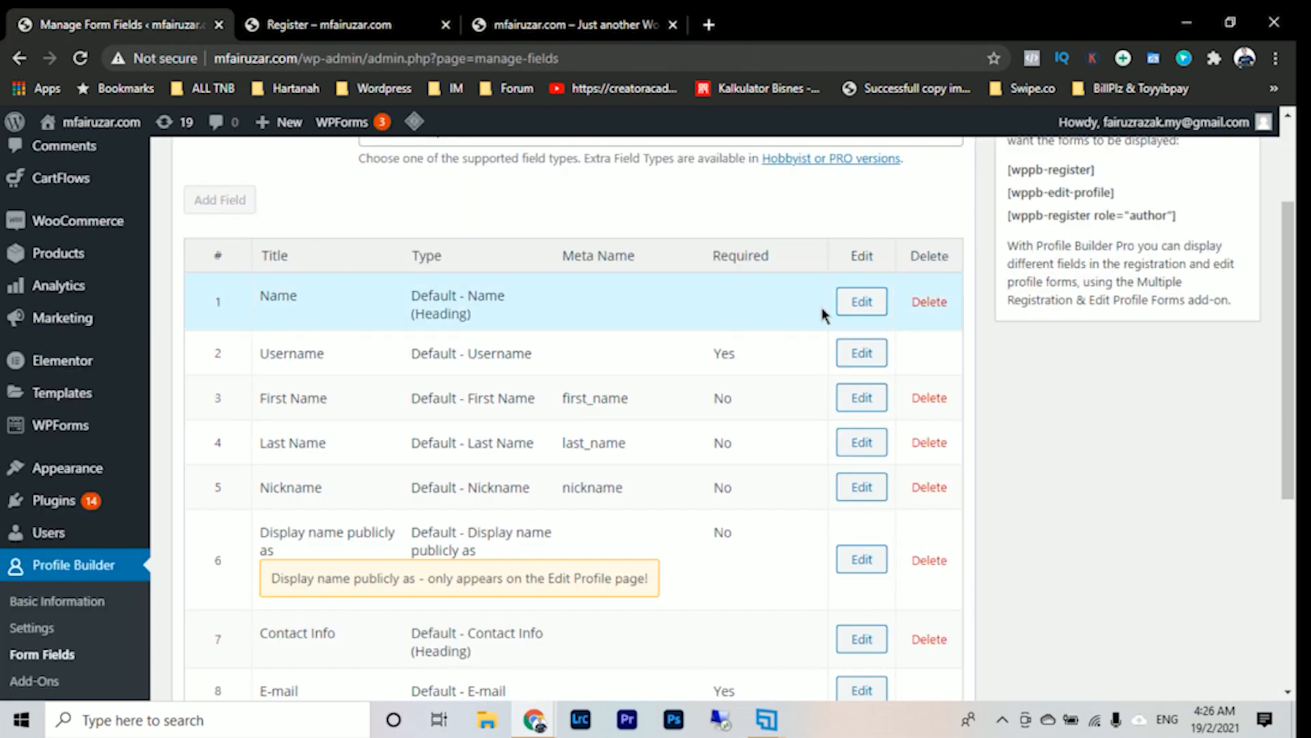
- Delete the Name heading and the Last Name field from the Profile Builder form fields
click(927, 304)
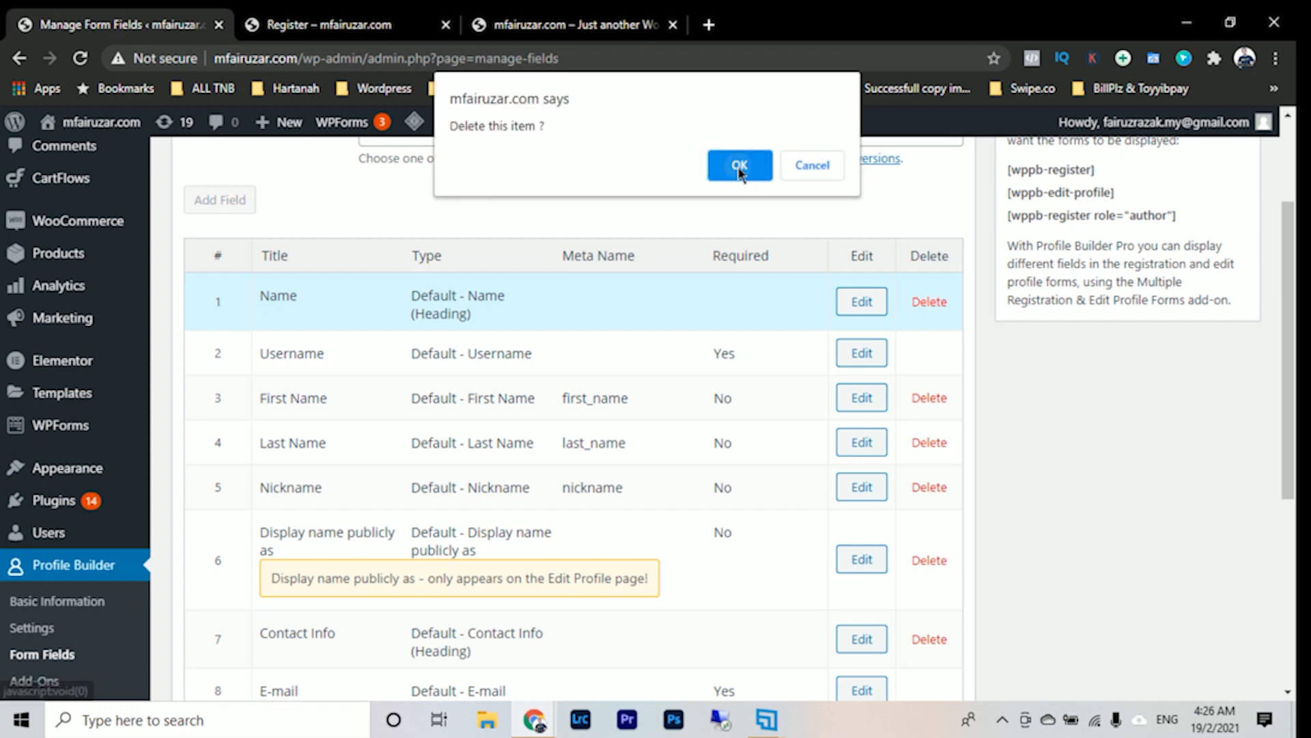
click(739, 171)
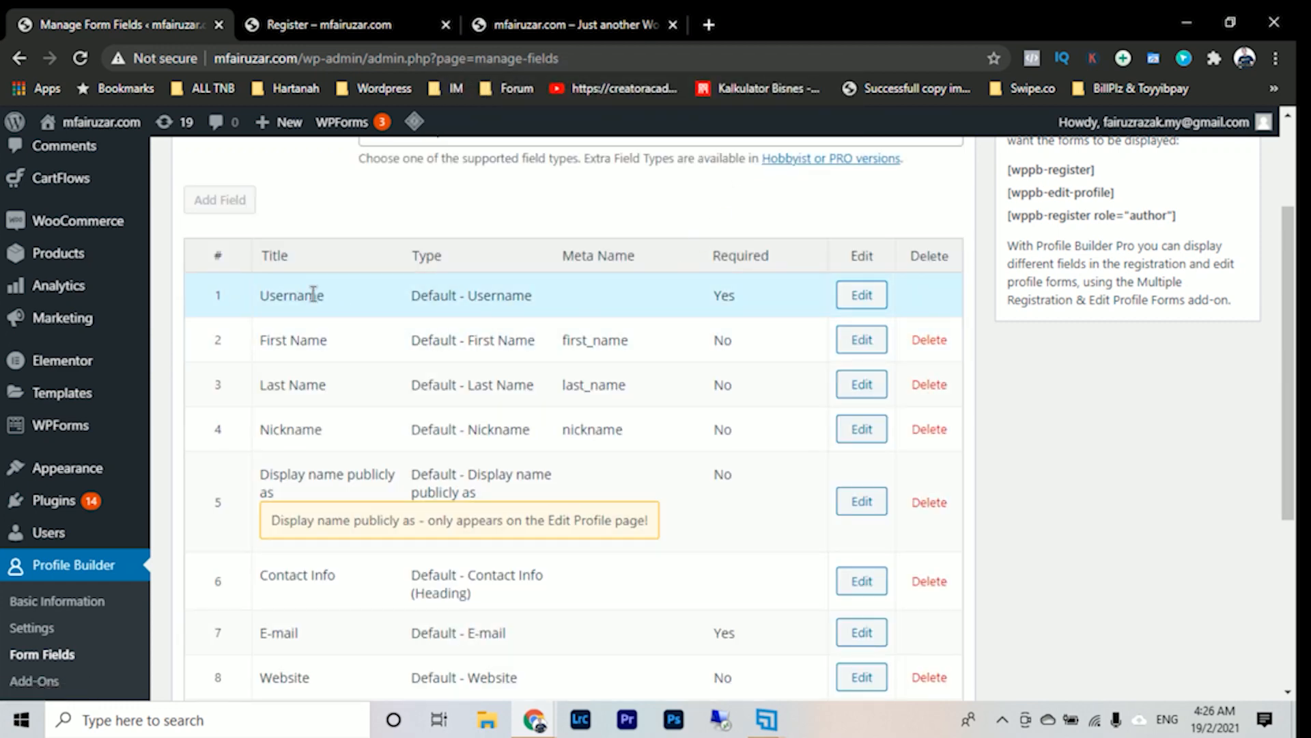
click(934, 342)
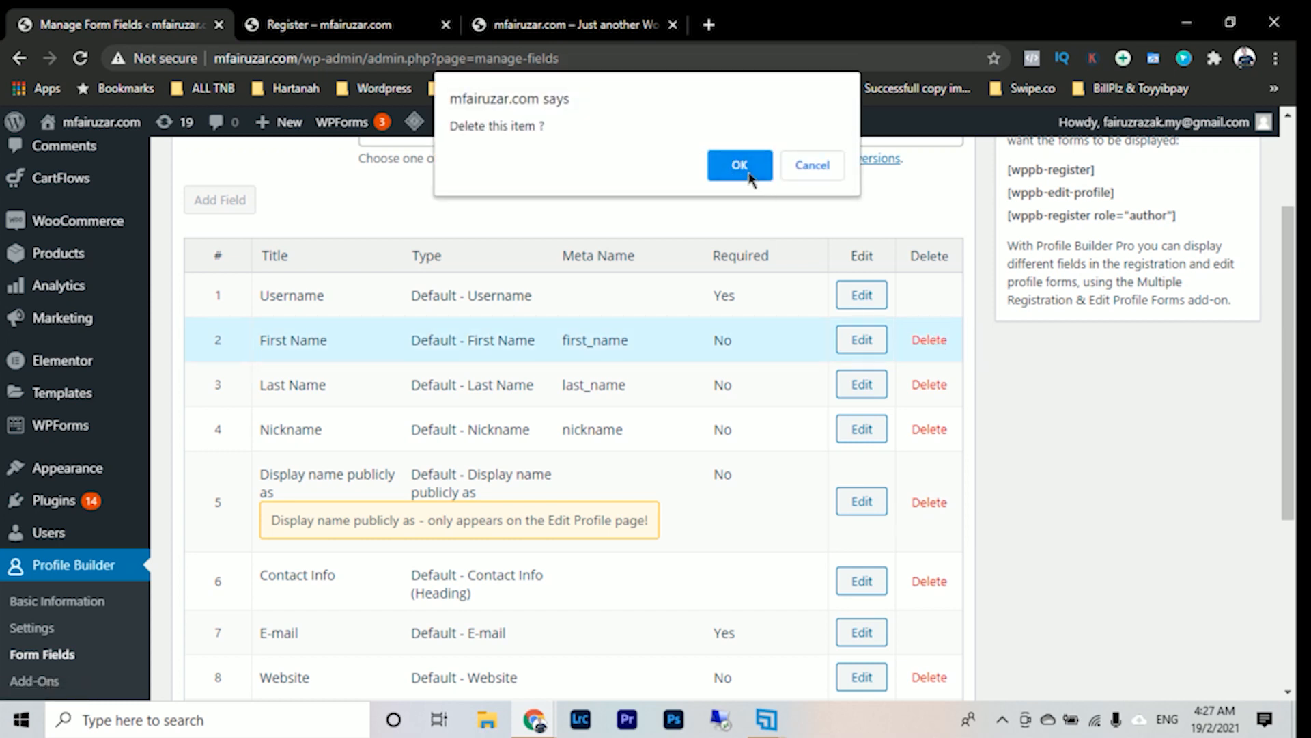
click(803, 168)
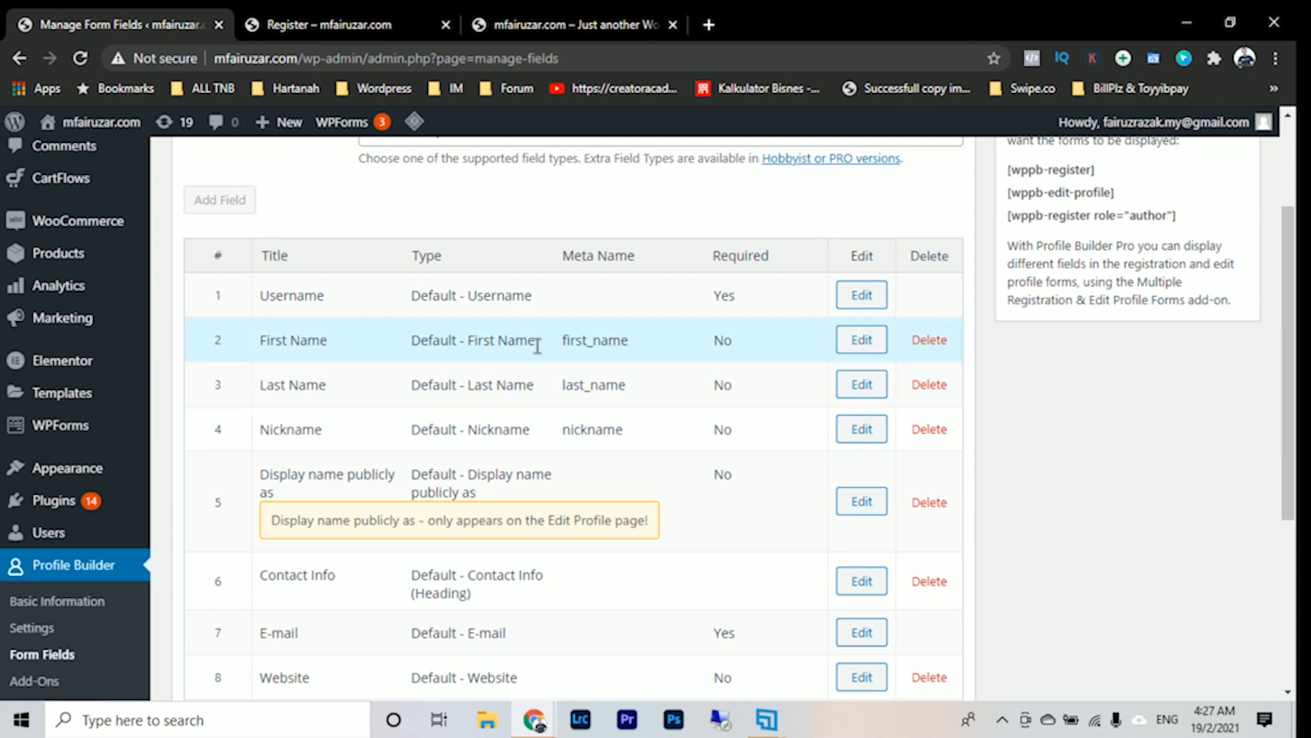
click(923, 386)
click(741, 171)
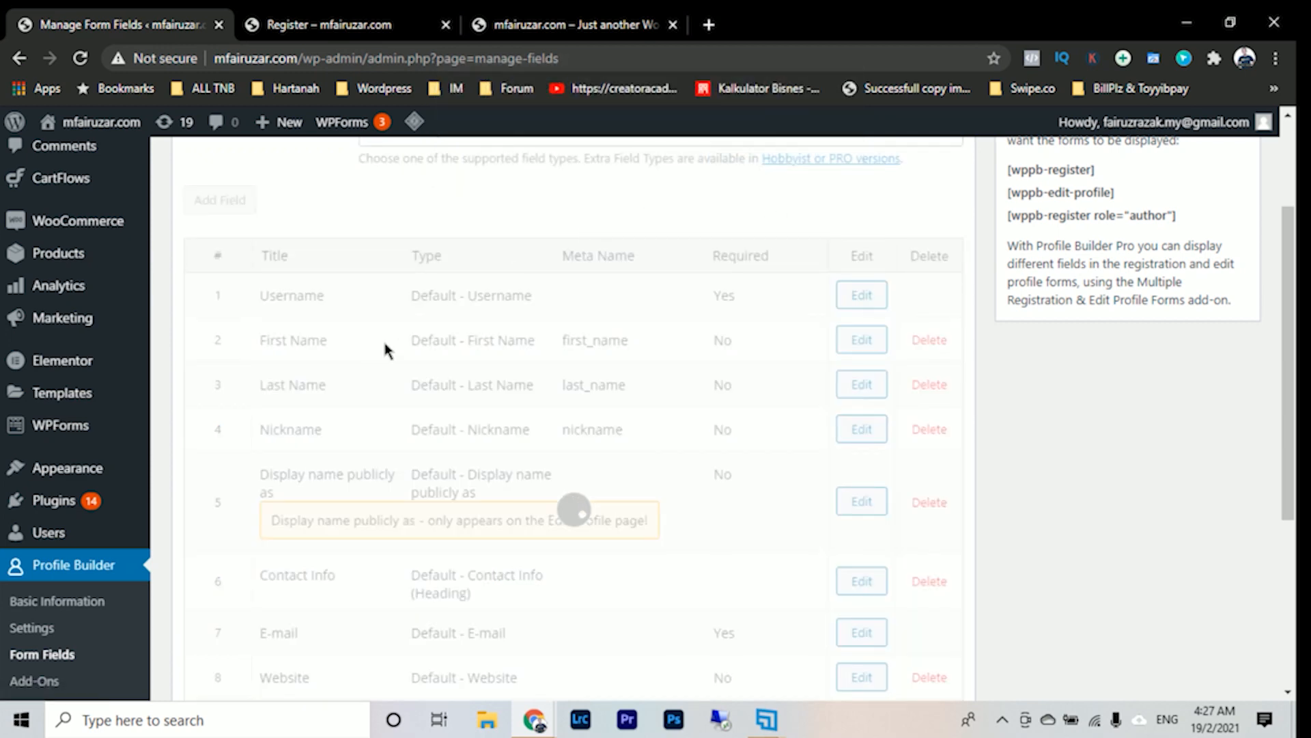
- Open the Username field's settings, check them against the Register page preview, and save the field
click(855, 295)
scroll(471, 266, up, 2)
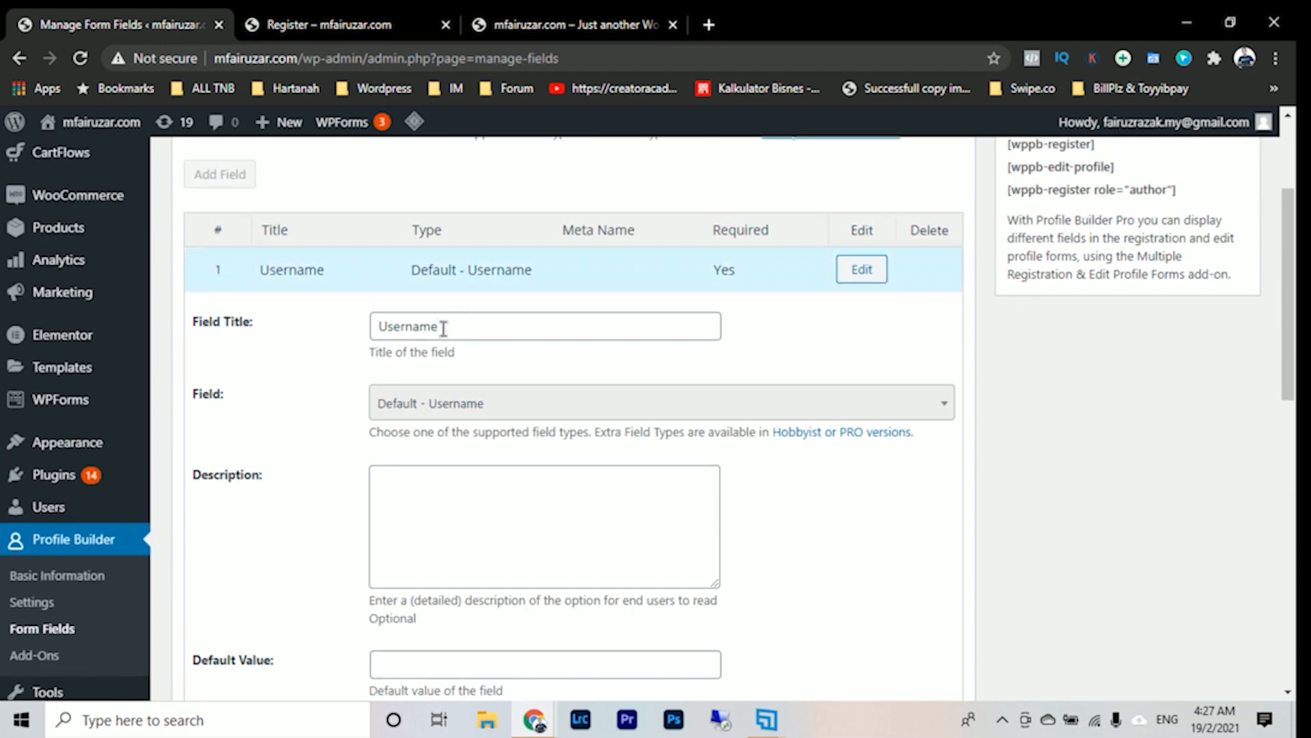
click(461, 326)
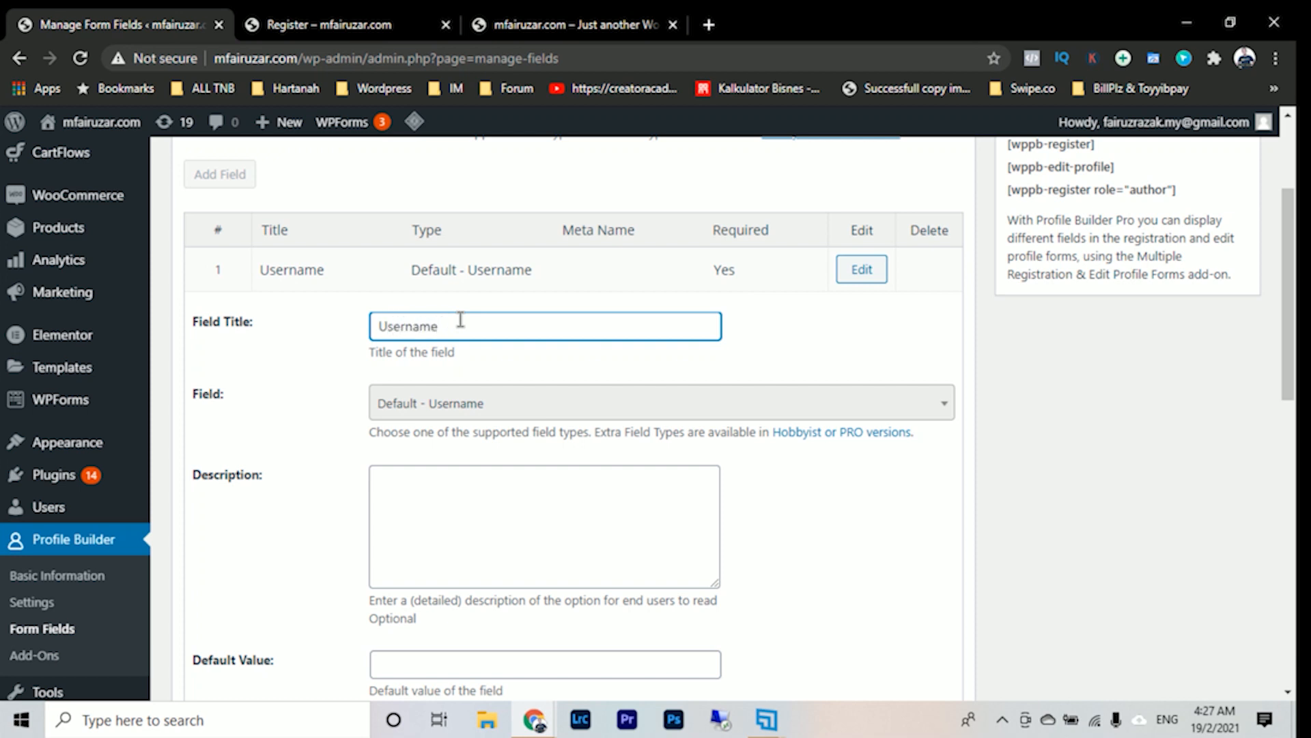
click(599, 20)
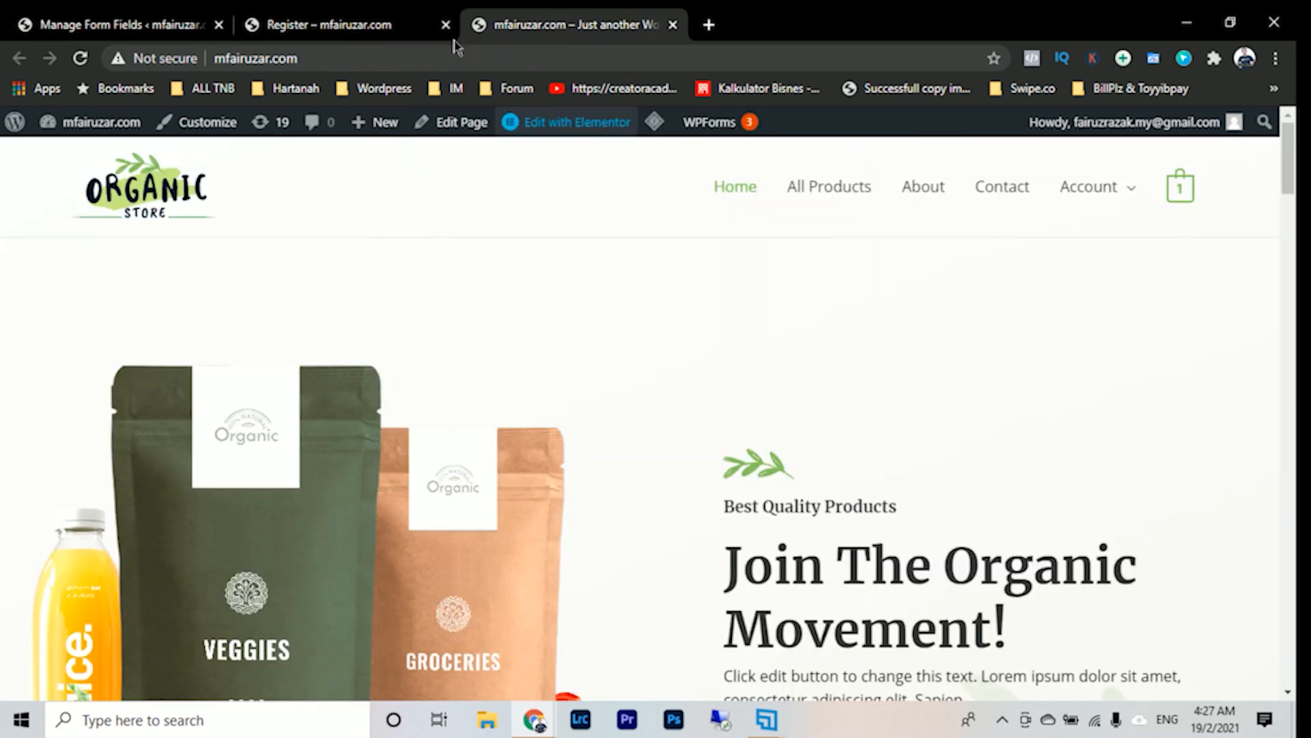
click(383, 24)
click(123, 25)
scroll(858, 393, down, 5)
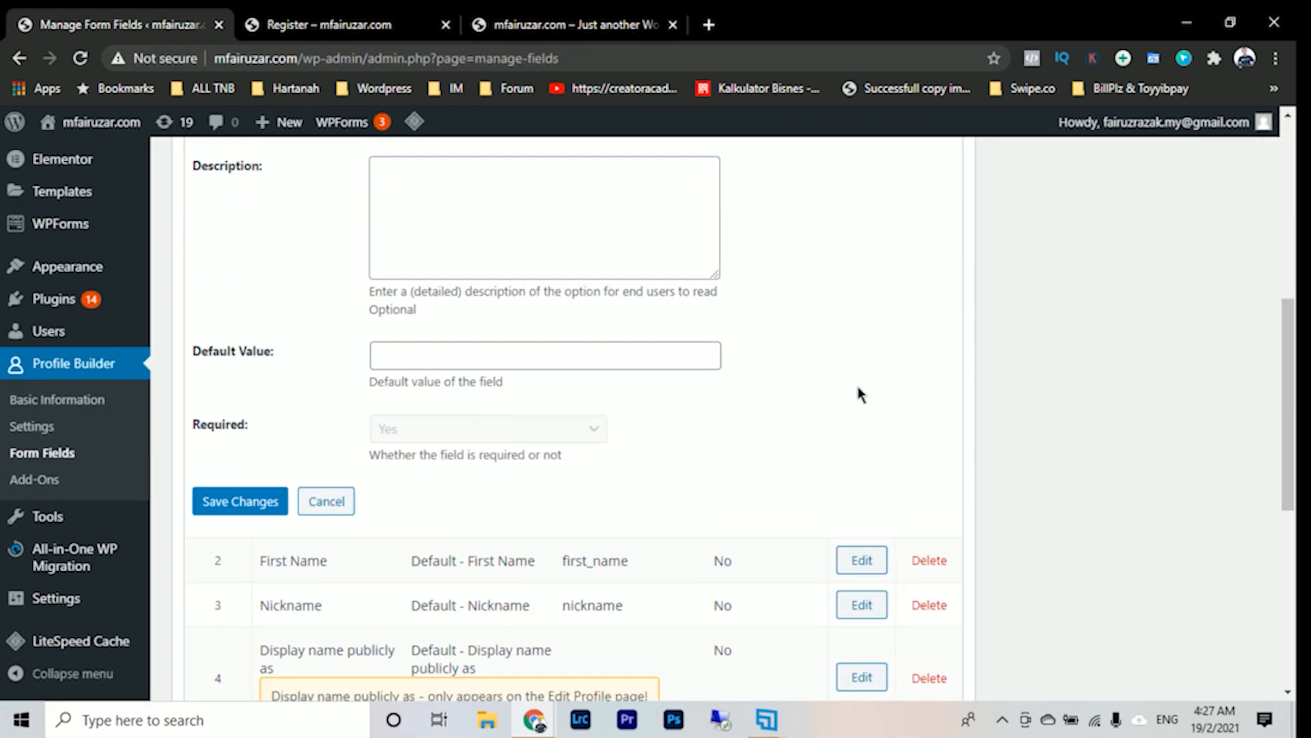
scroll(858, 393, up, 2)
click(221, 659)
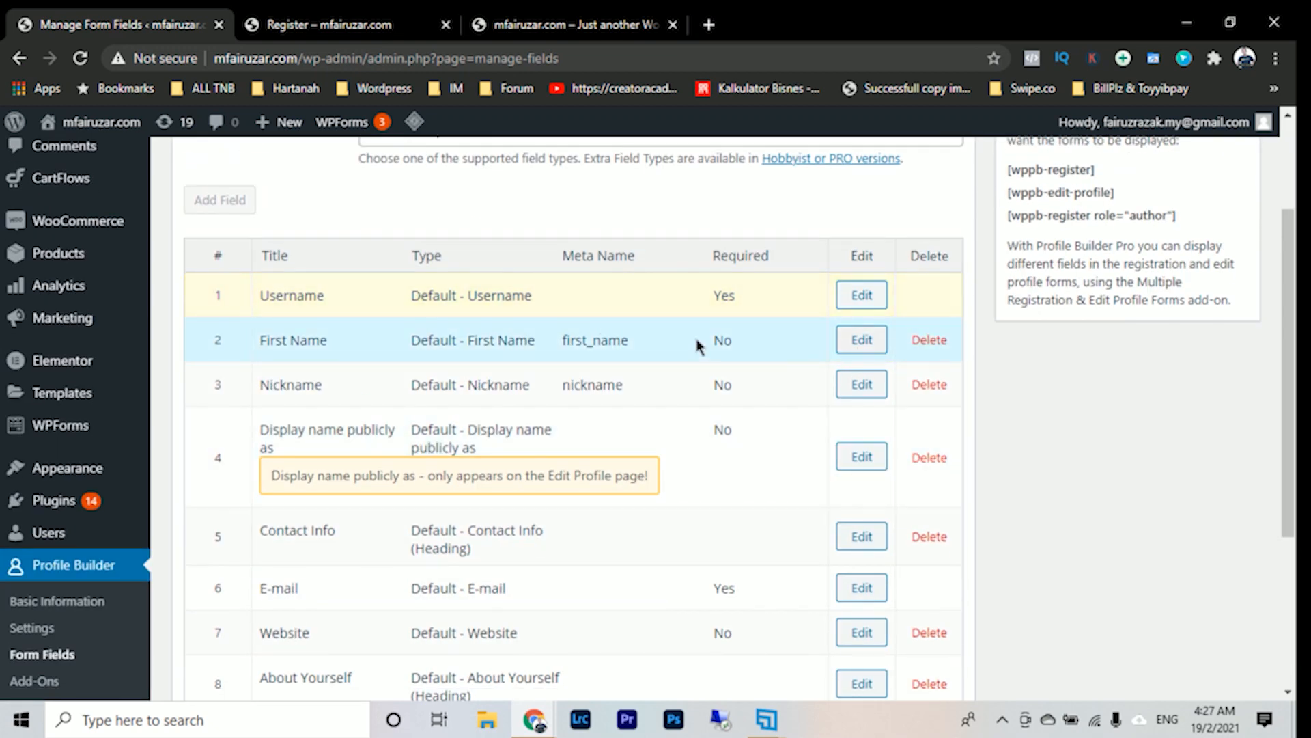
- Retitle the First Name field as Nama Anda, save it, and reload the Register page preview
click(862, 339)
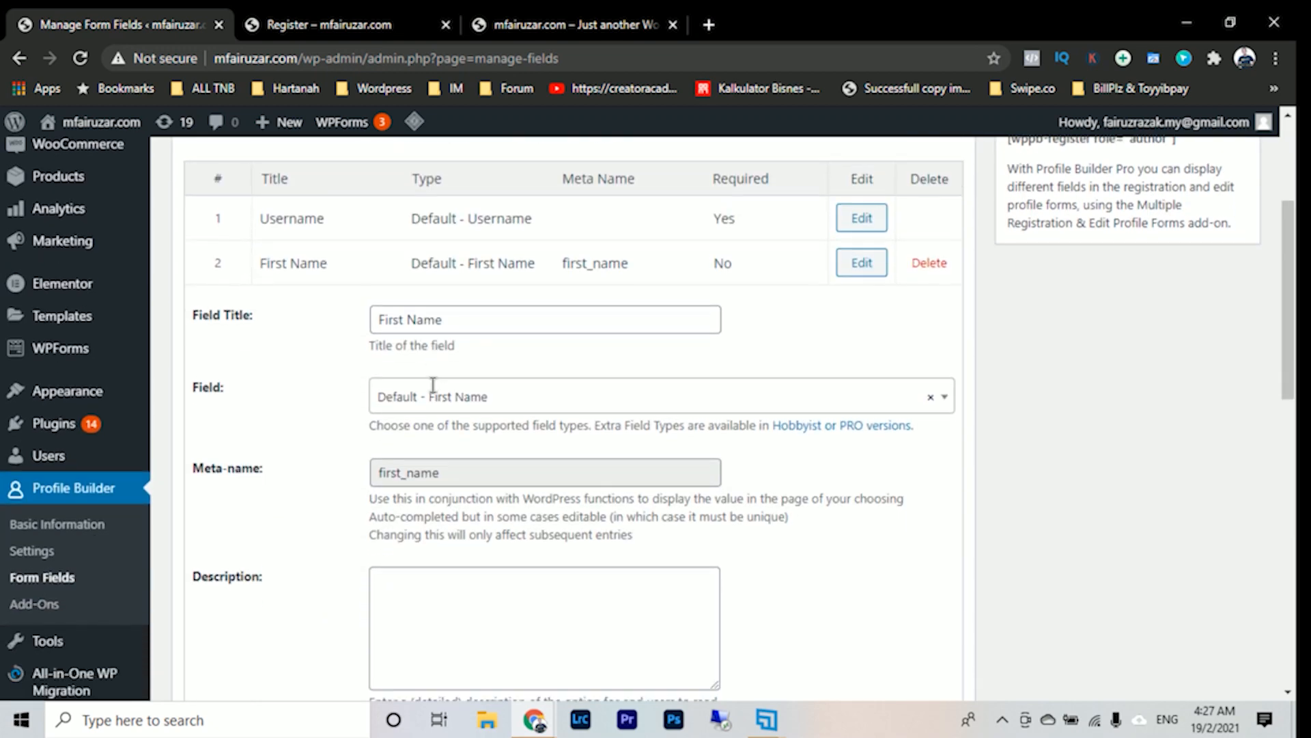
drag(457, 325, 292, 358)
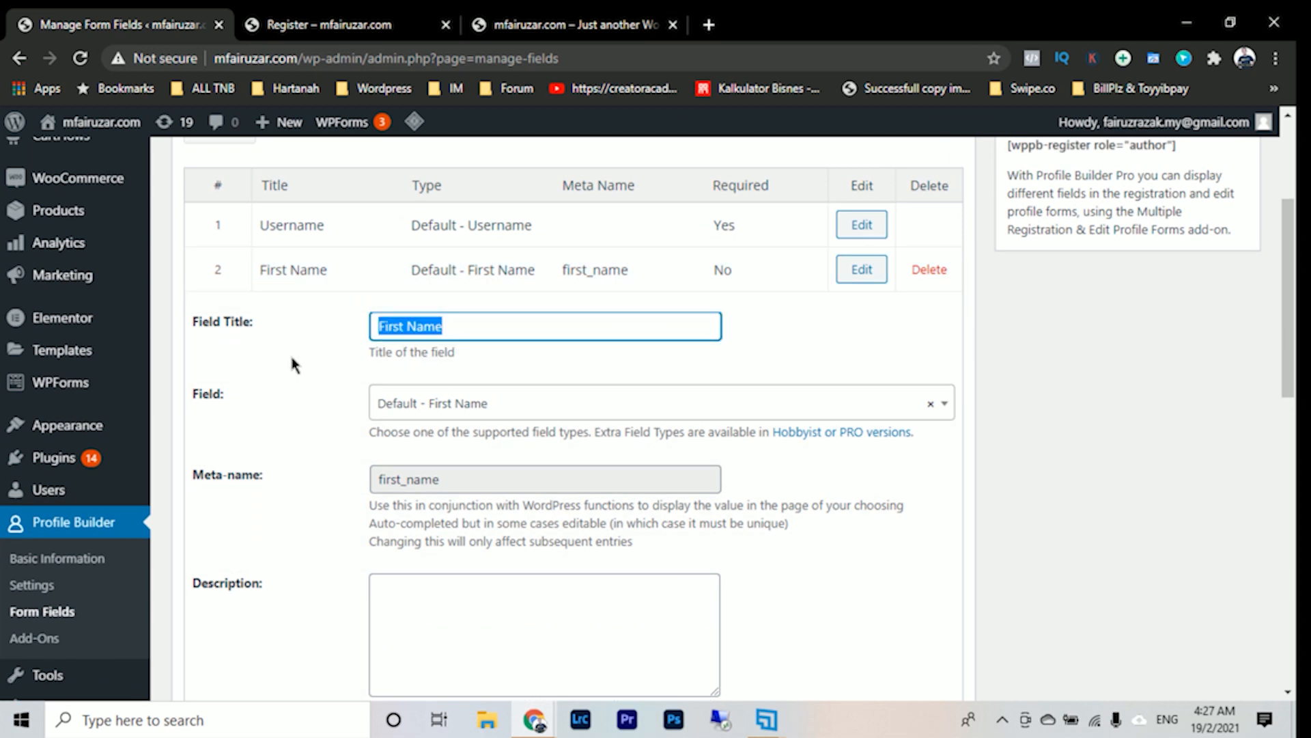
text(Nama Anda)
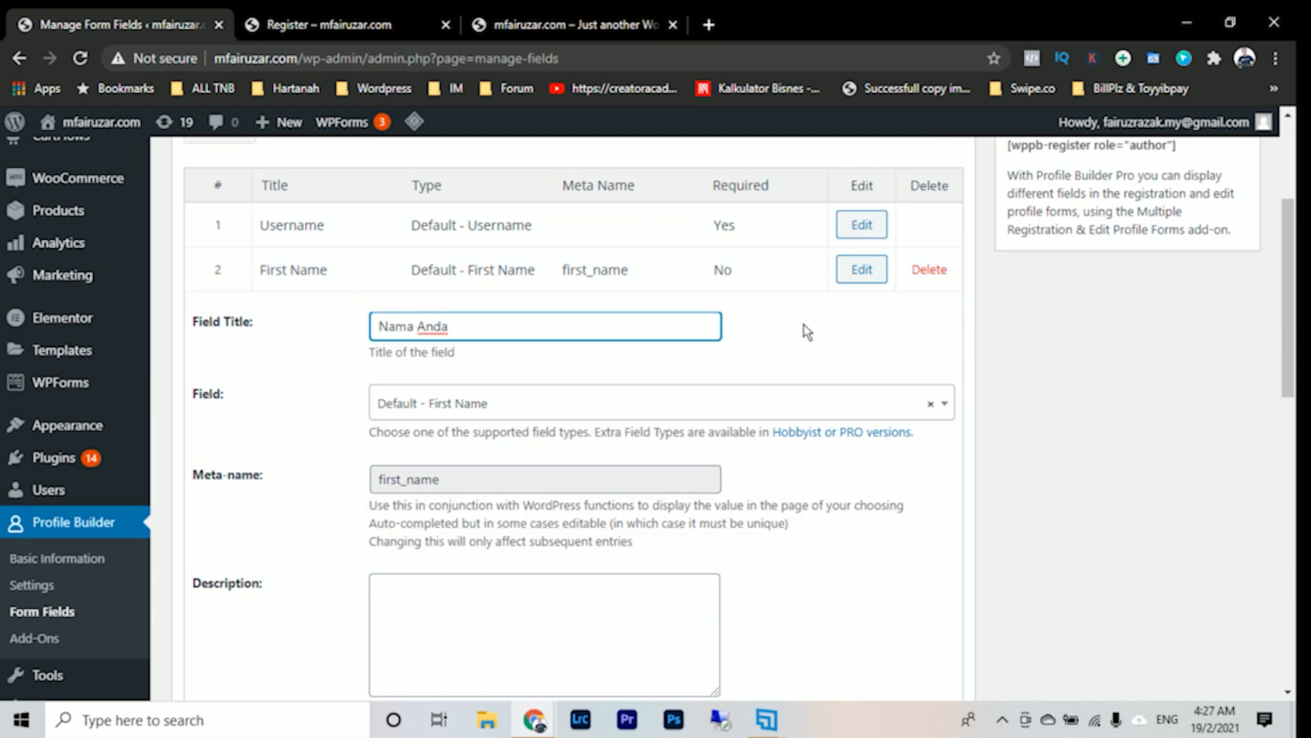
scroll(806, 321, down, 9)
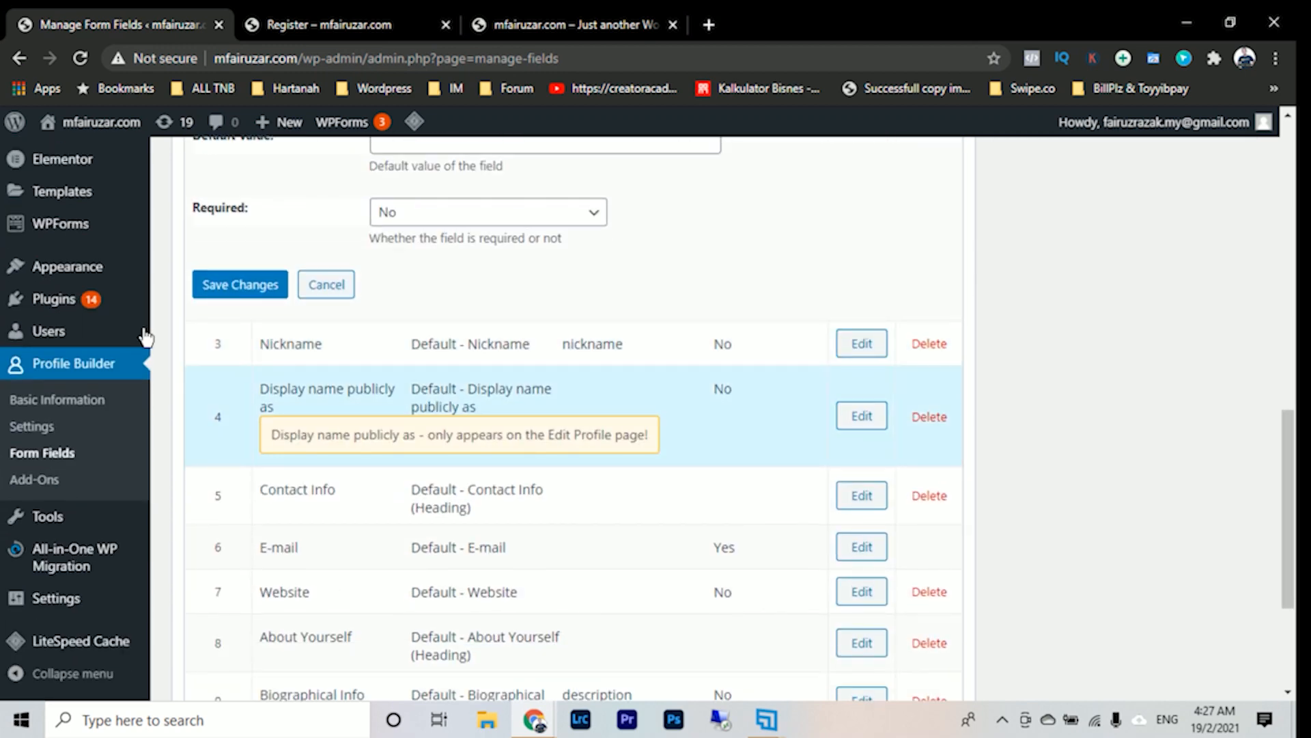
click(219, 292)
click(368, 27)
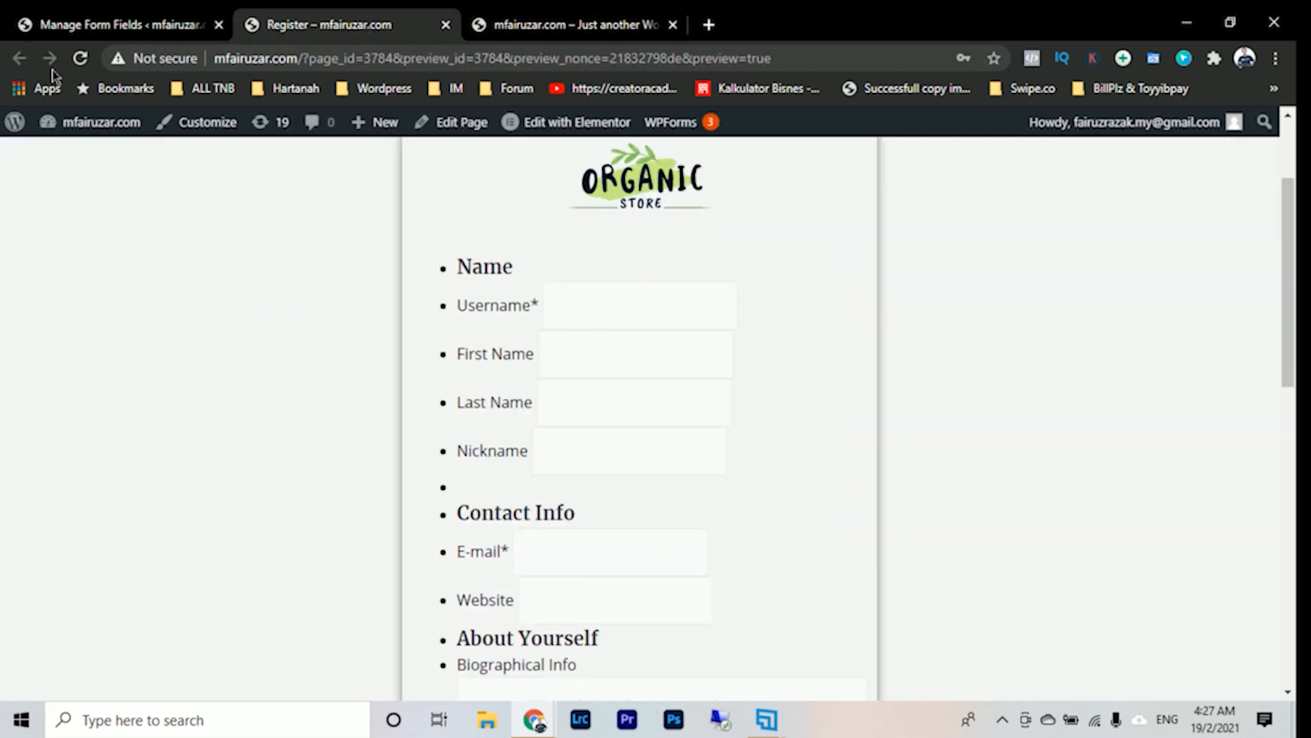
click(82, 59)
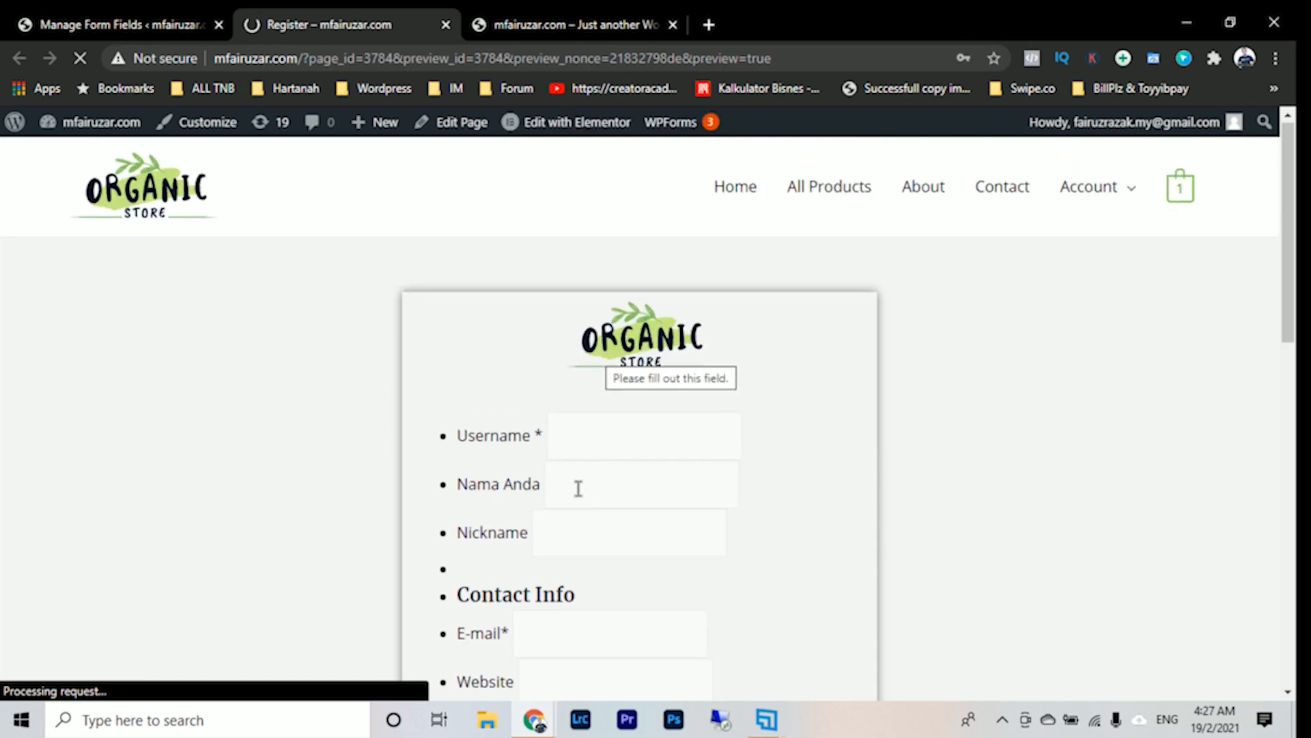
- Set the Nama Anda field's Required option to Yes, save it, and reload the Register page preview to check the field
click(127, 25)
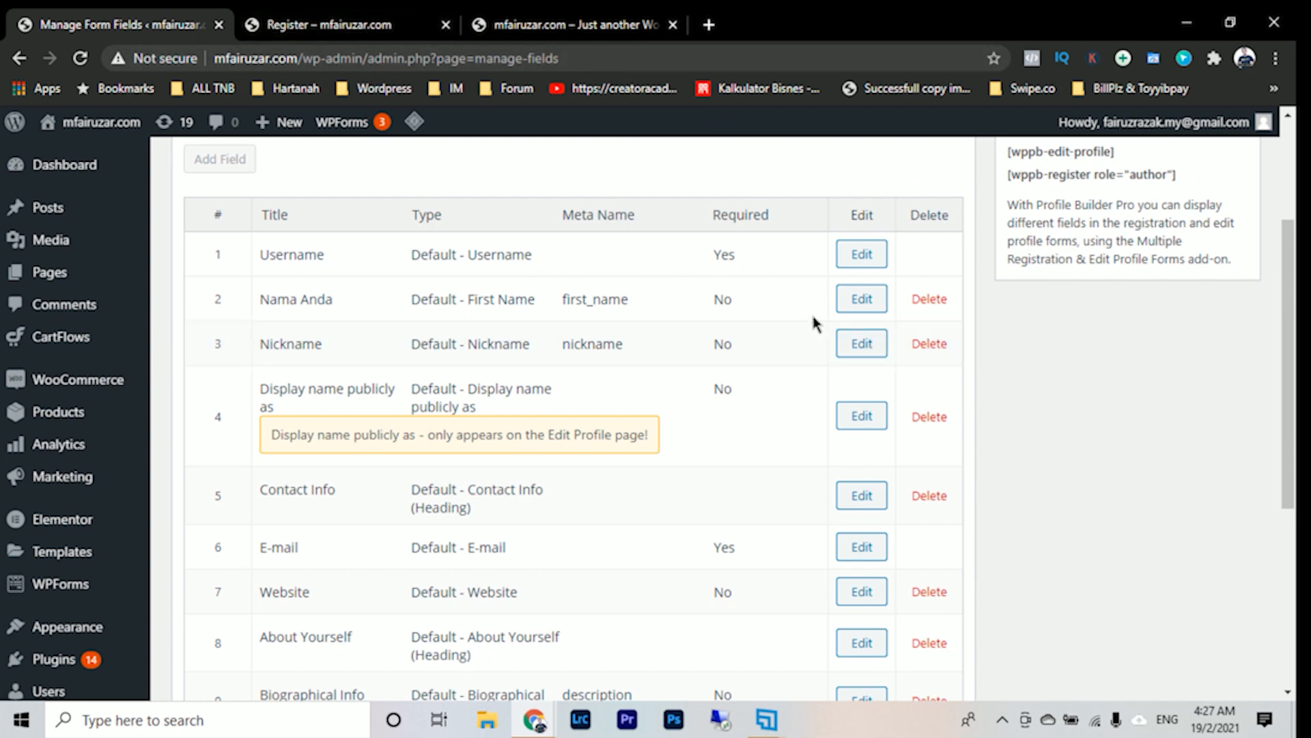
click(865, 300)
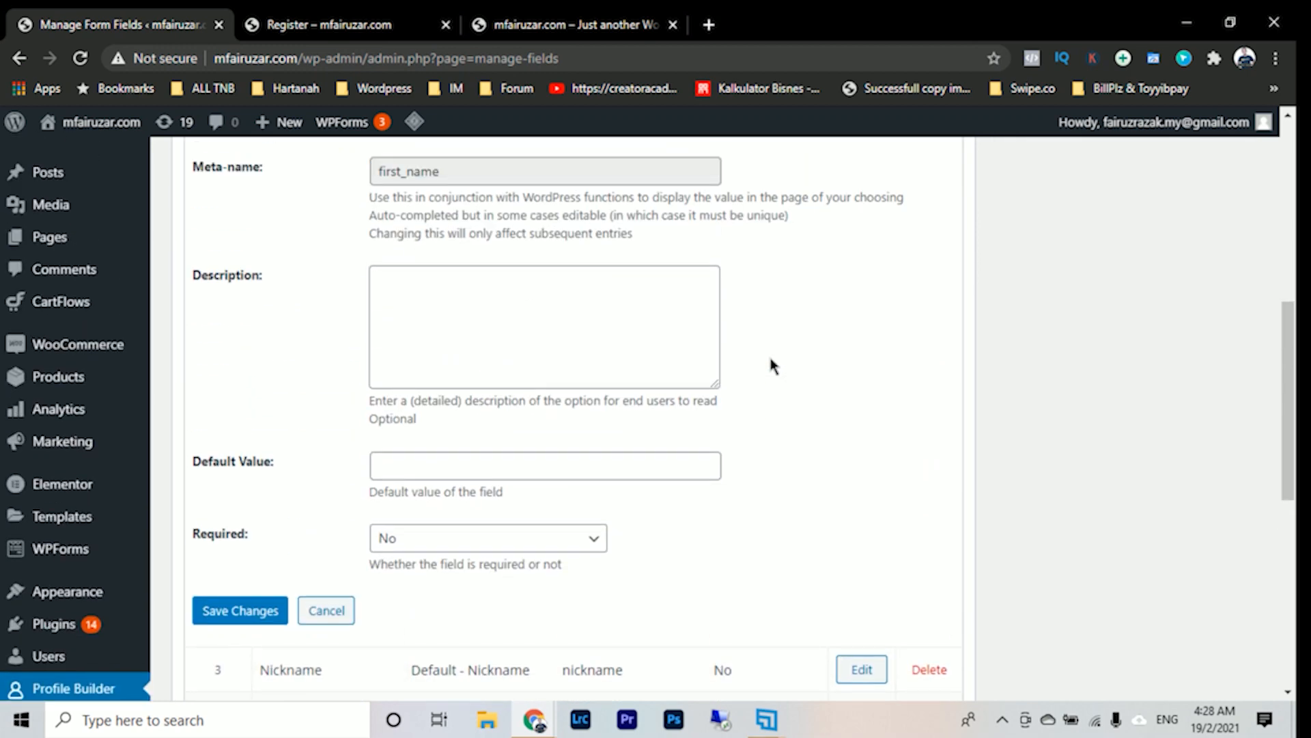
scroll(660, 416, down, 7)
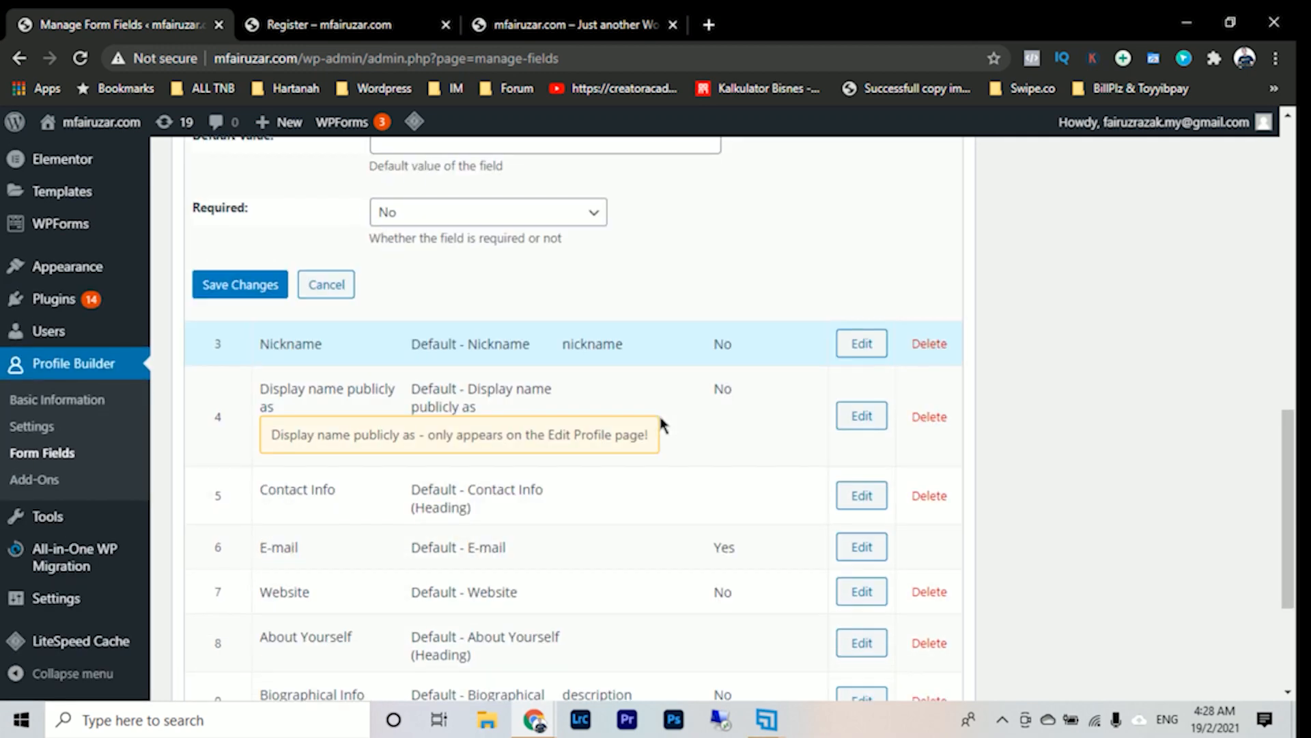
scroll(660, 415, up, 5)
scroll(629, 529, up, 2)
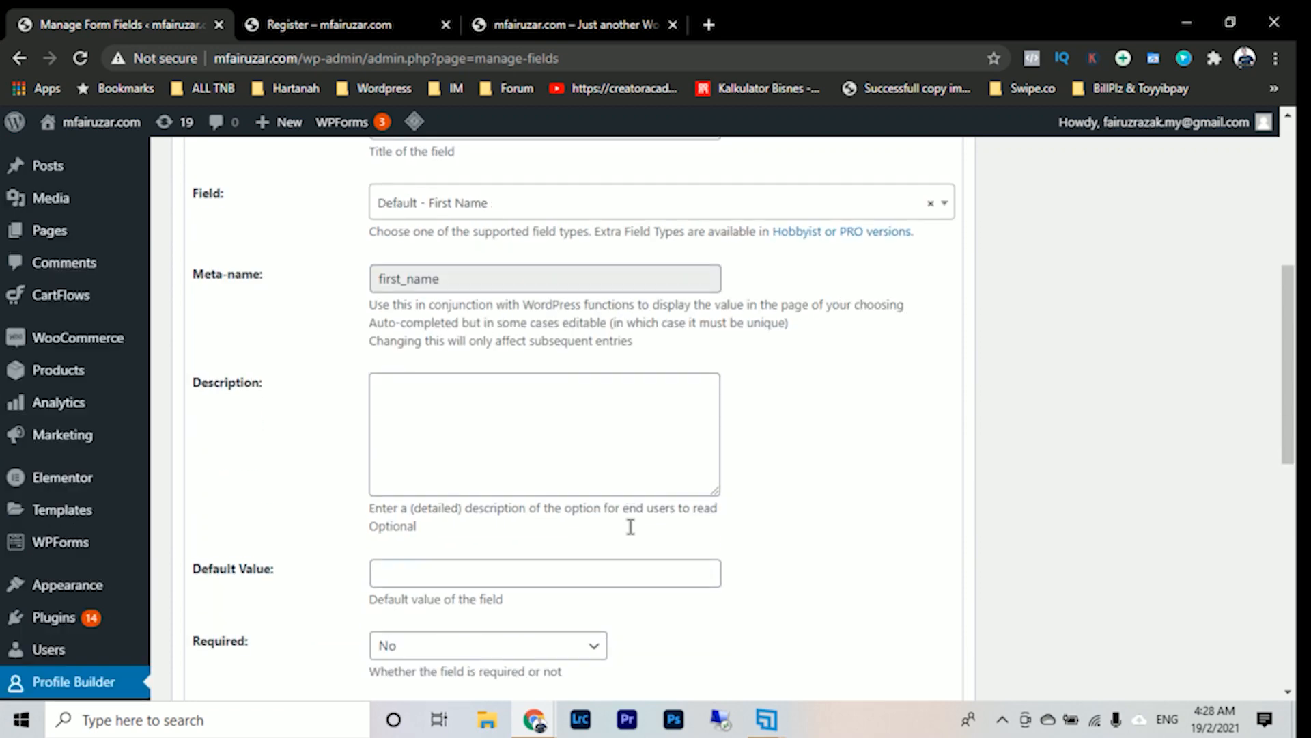
scroll(487, 532, down, 2)
click(487, 533)
click(482, 573)
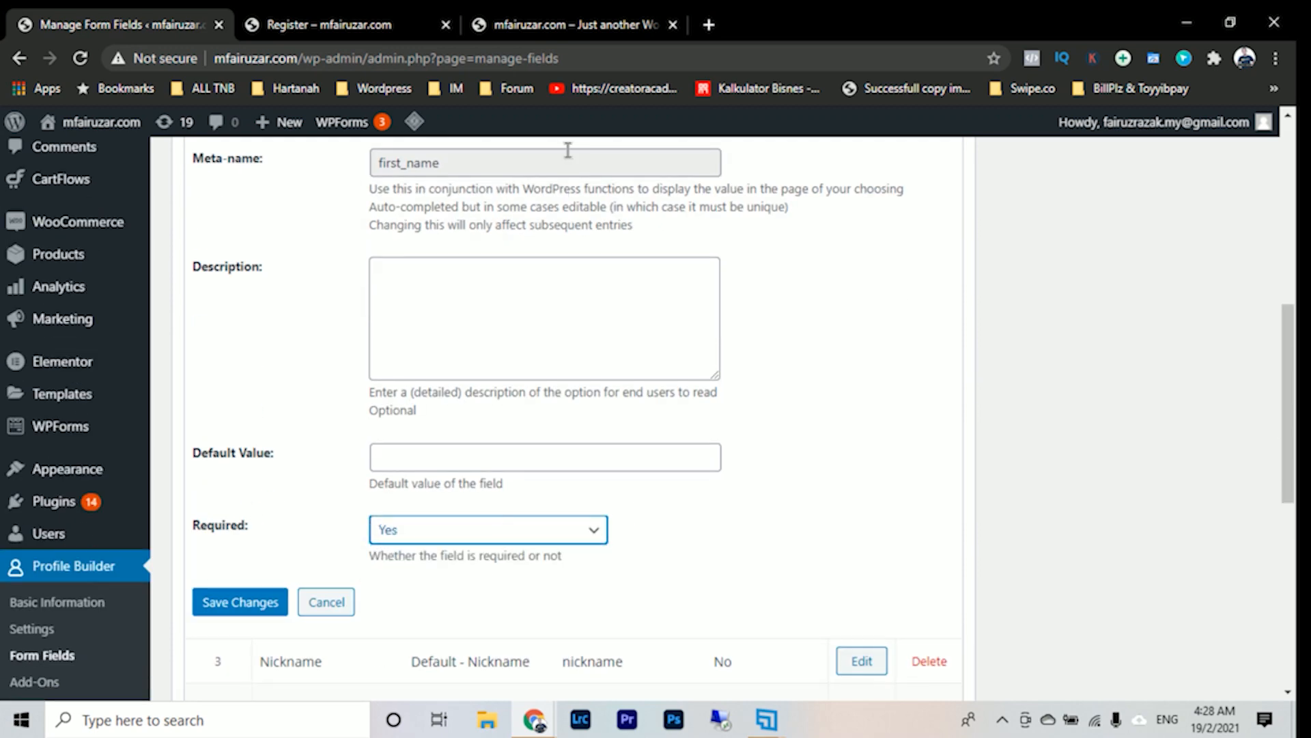
click(393, 27)
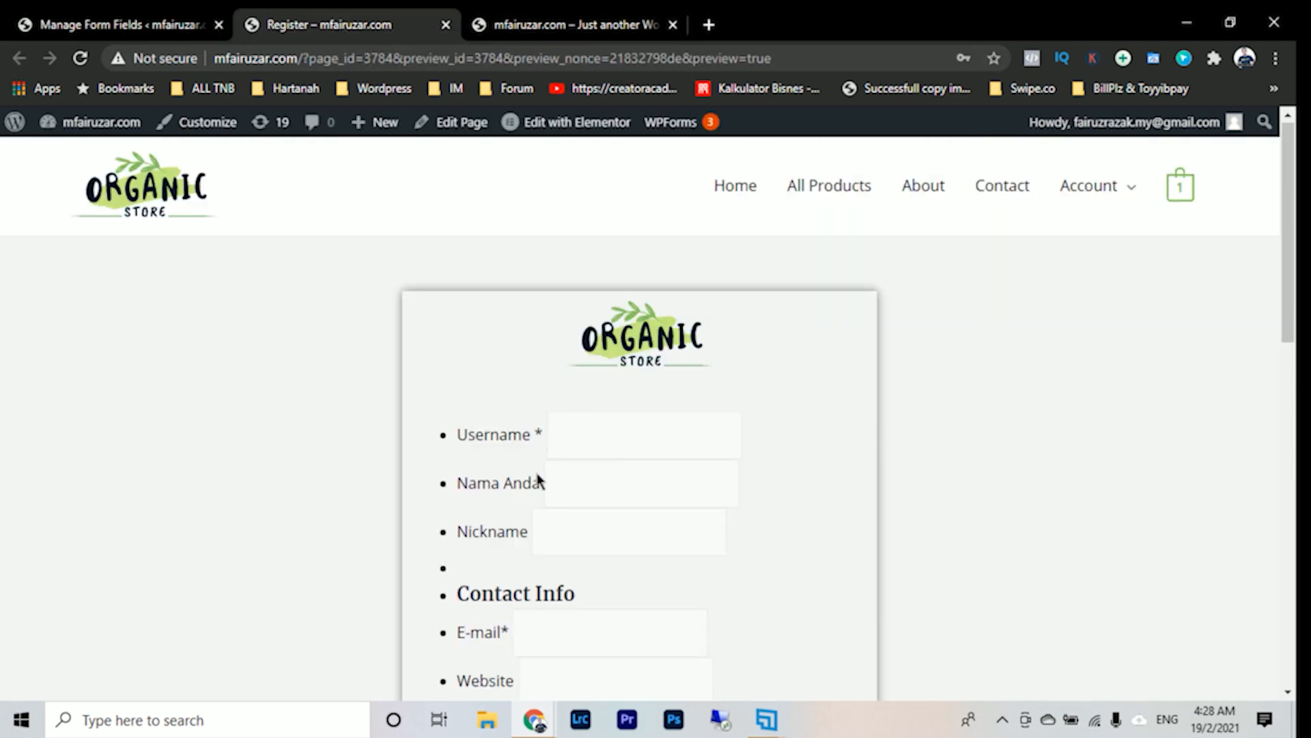
click(173, 24)
click(254, 604)
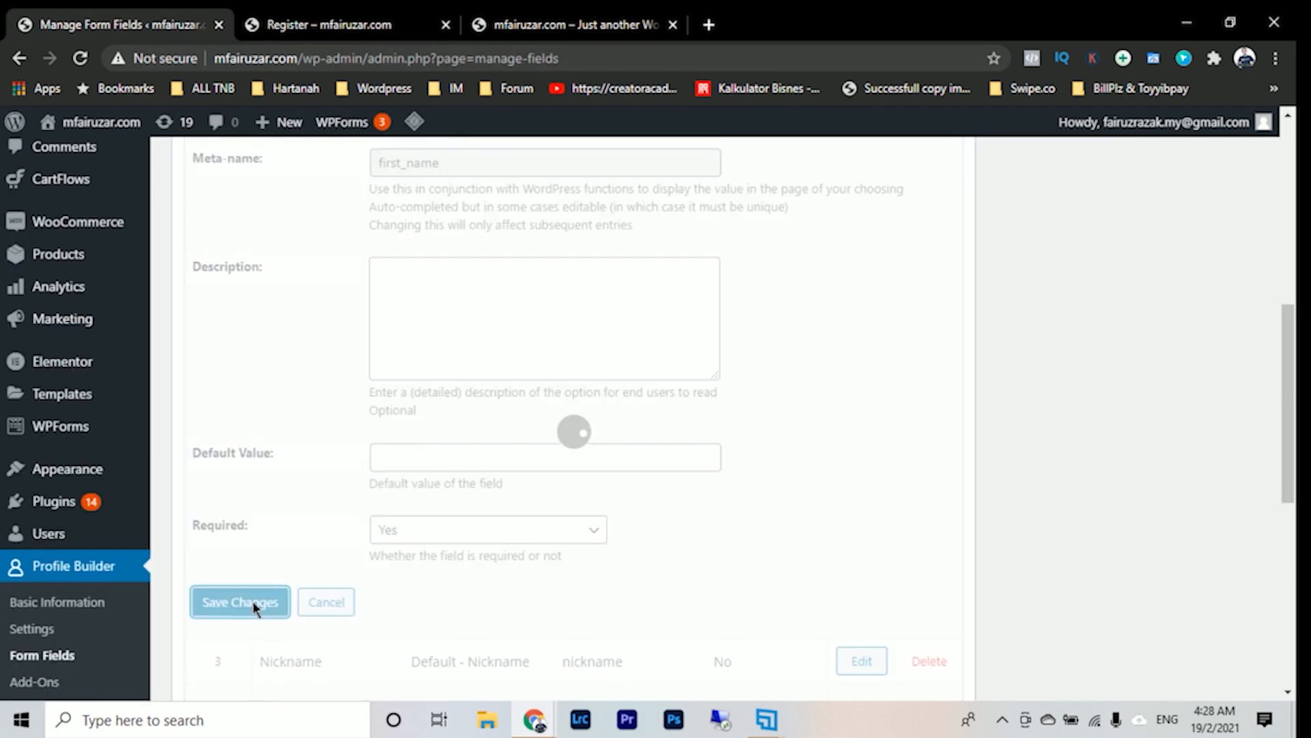
click(410, 25)
click(80, 60)
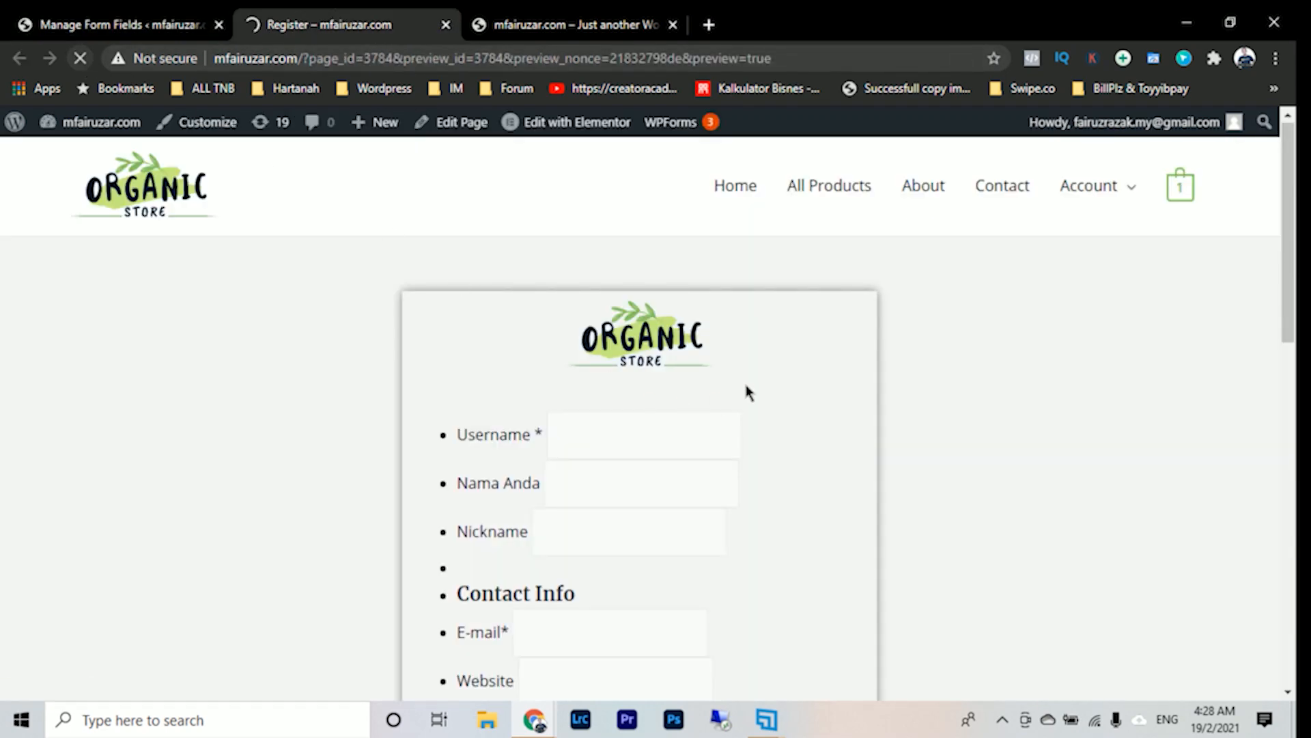
scroll(541, 324, down, 2)
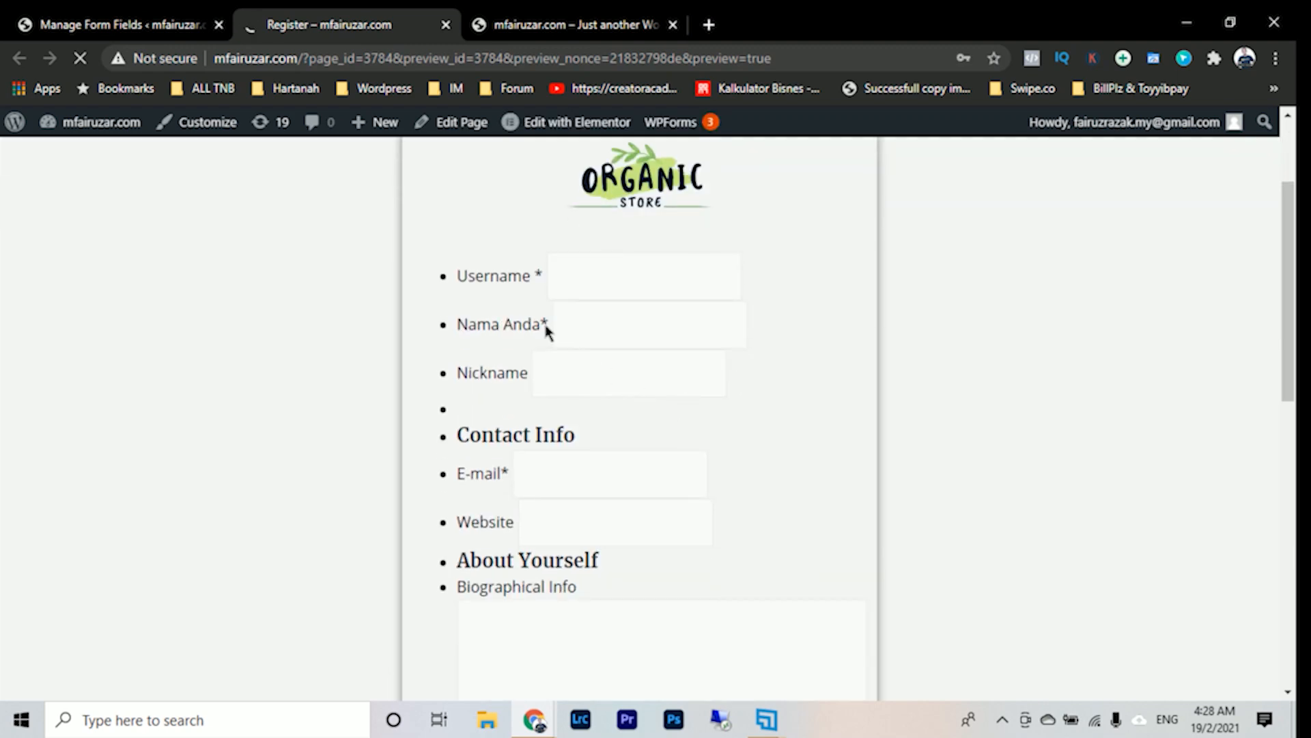
- Delete the Nickname and Display name publicly as fields from the form fields list
click(138, 24)
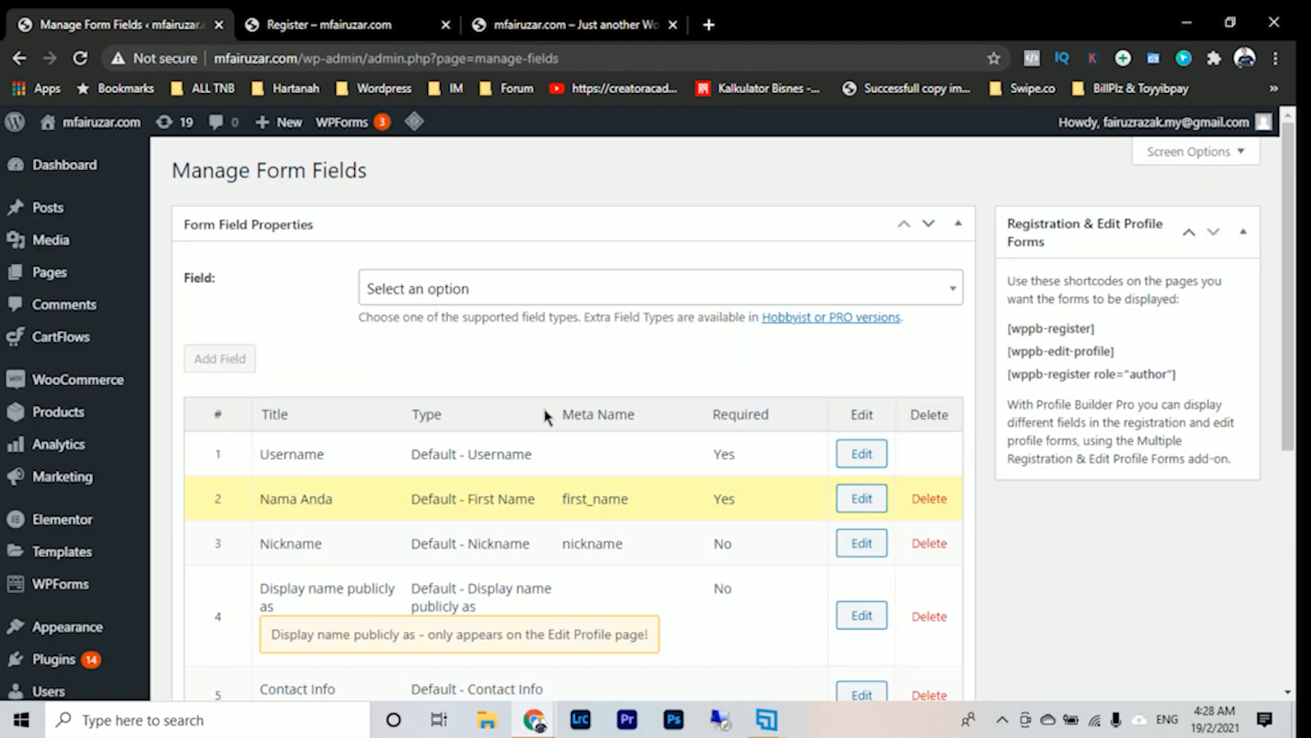
scroll(547, 423, down, 3)
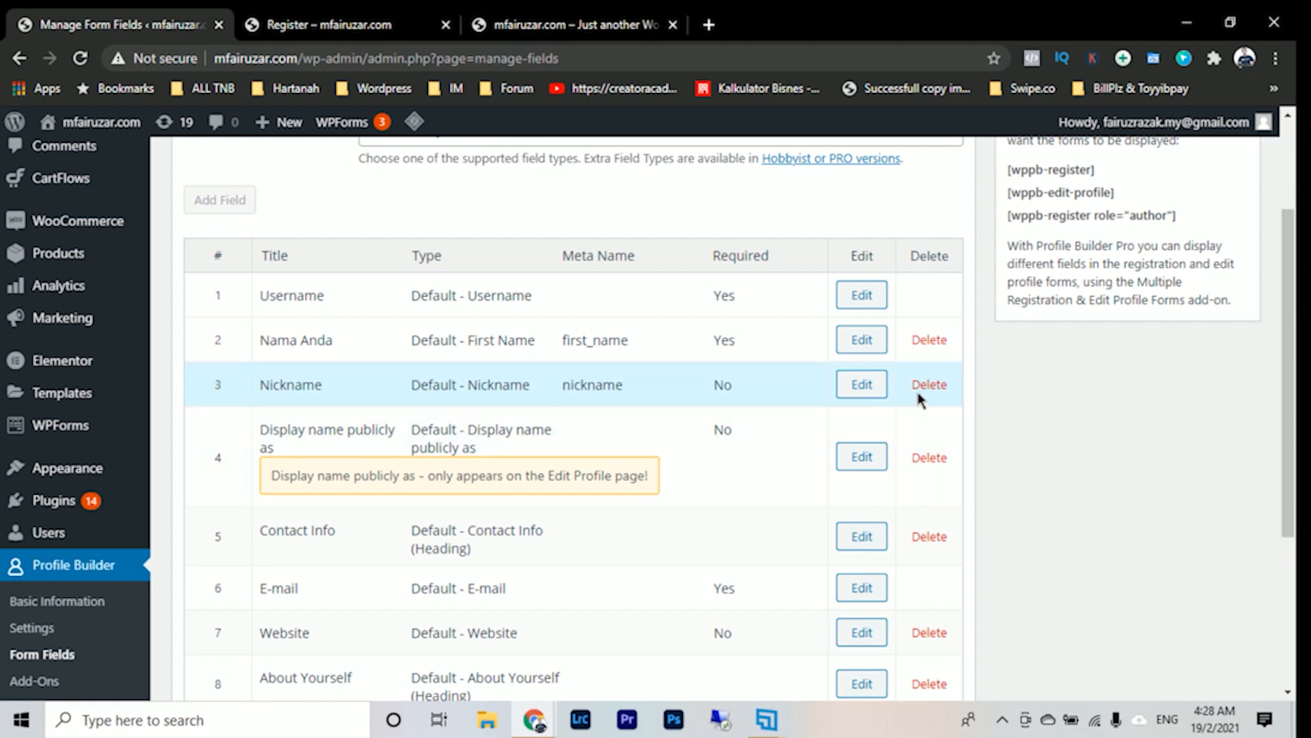
click(930, 386)
click(739, 166)
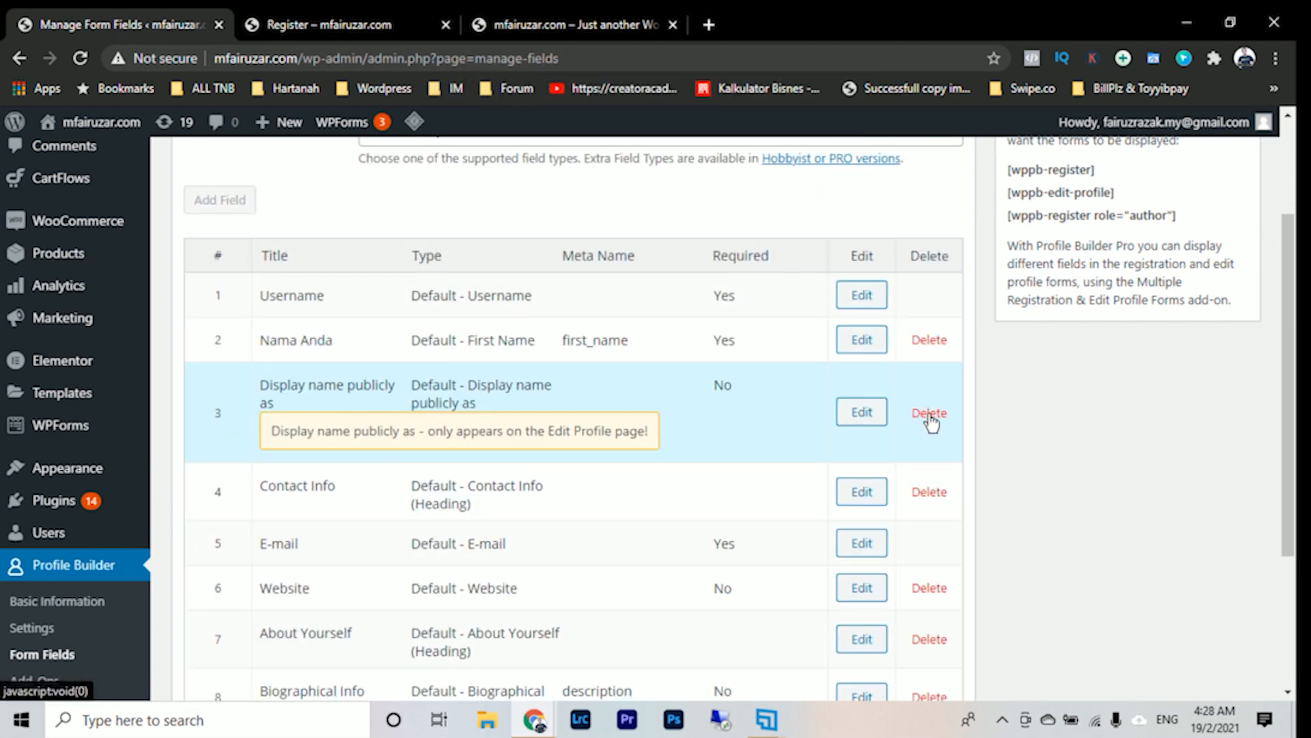
click(924, 414)
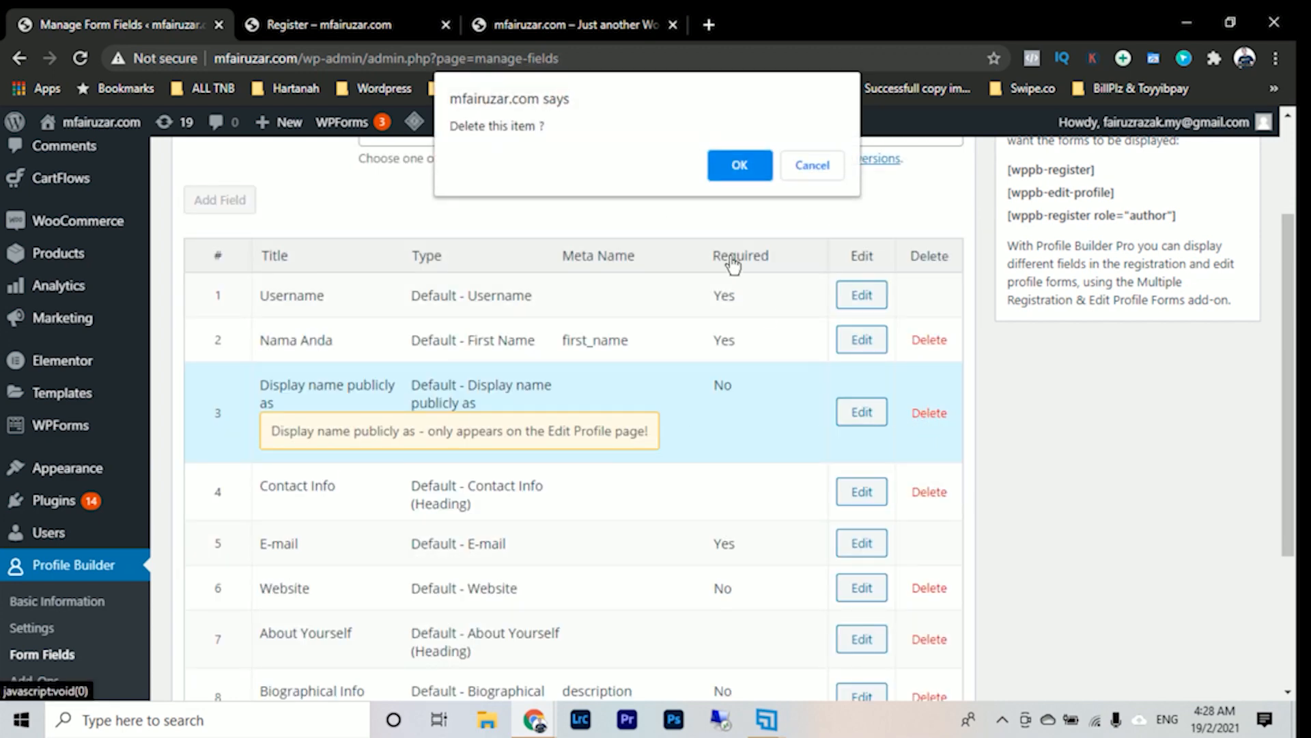
click(736, 177)
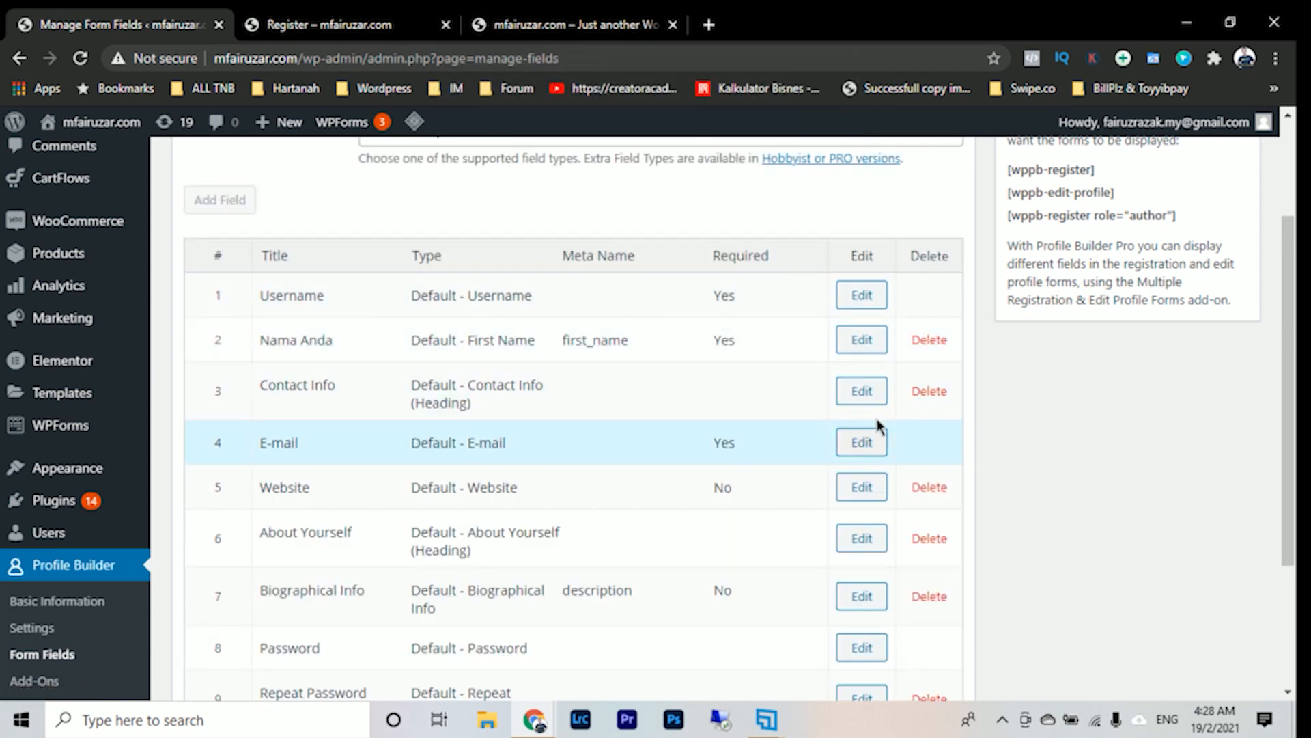
- Check the remaining fields in the Register preview and delete the Contact Info heading and Website field
key(ctrl+Tab)
scroll(504, 346, down, 3)
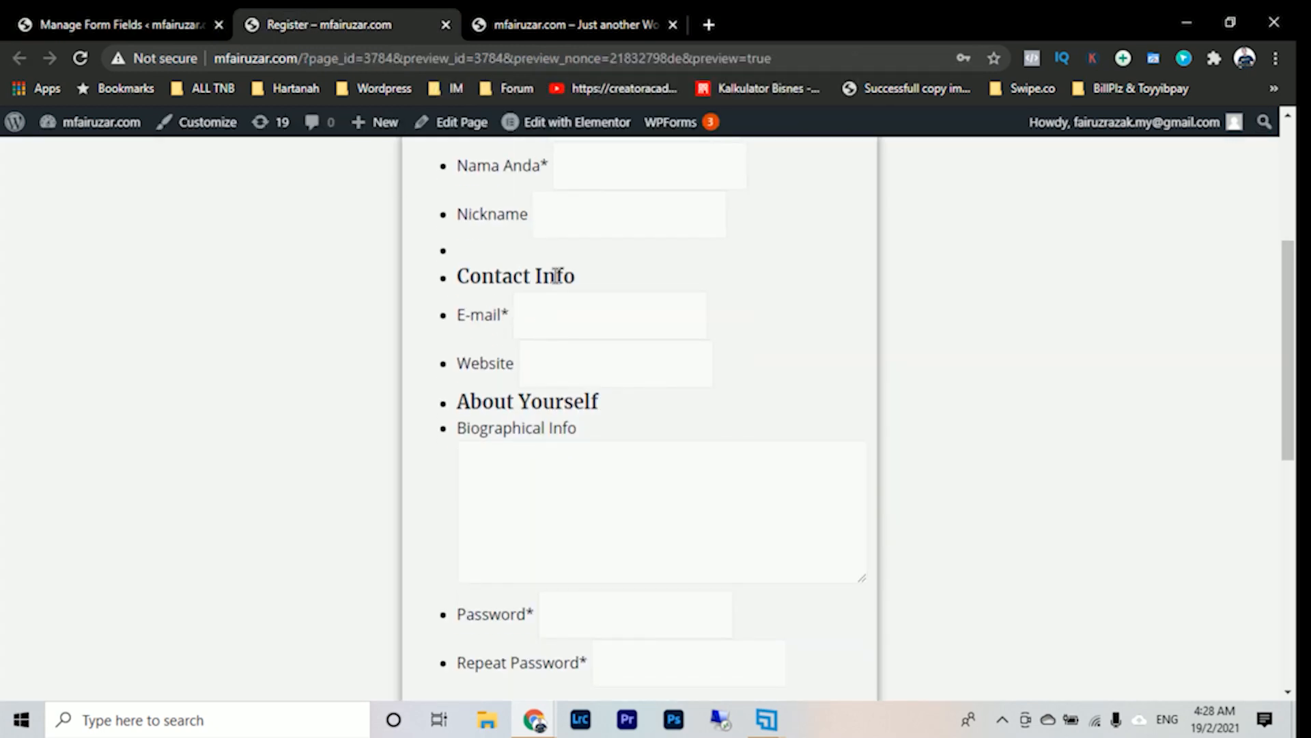
key(ctrl+shift+Tab)
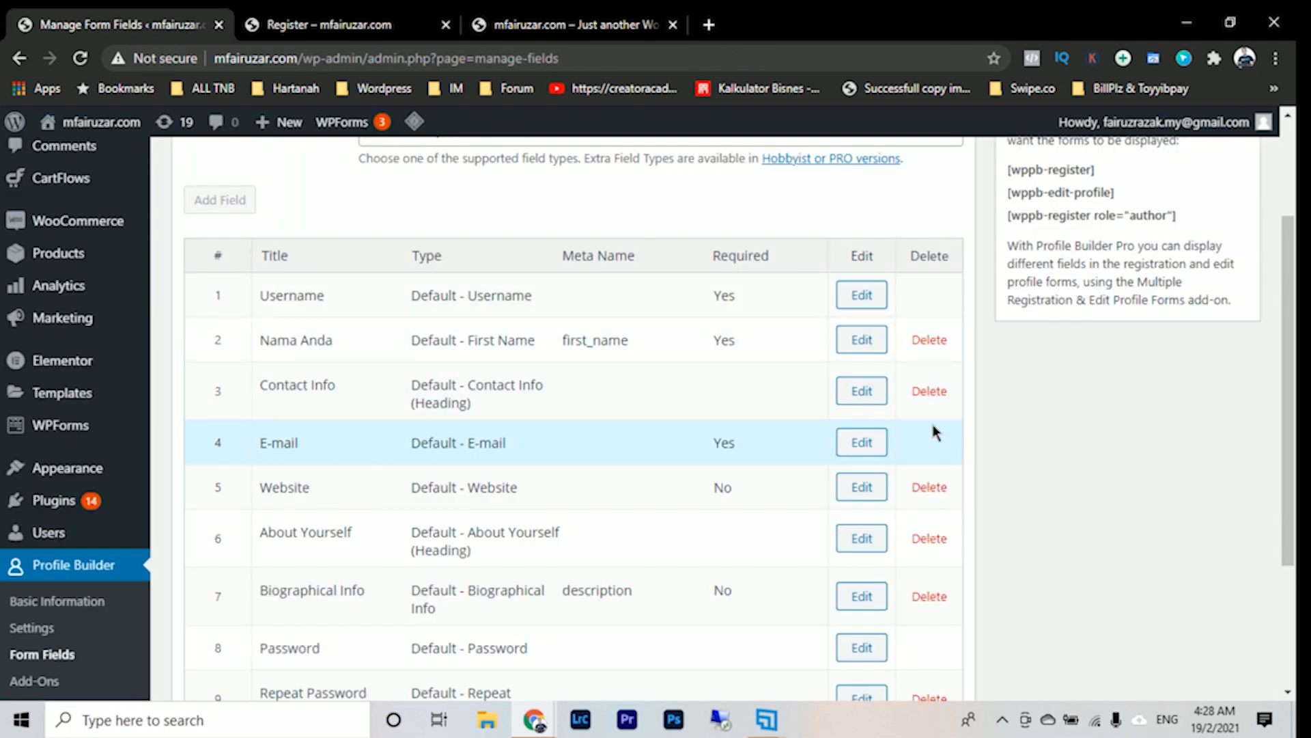
click(930, 395)
click(734, 167)
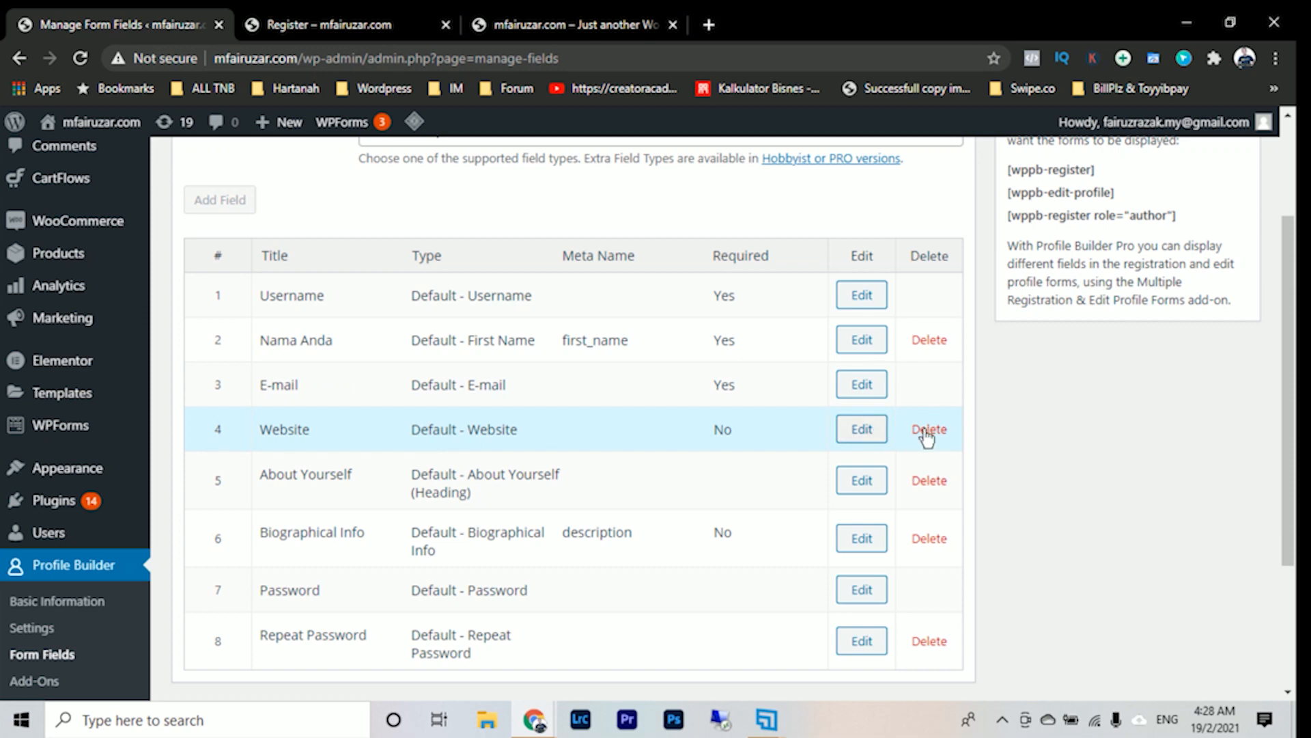
click(930, 430)
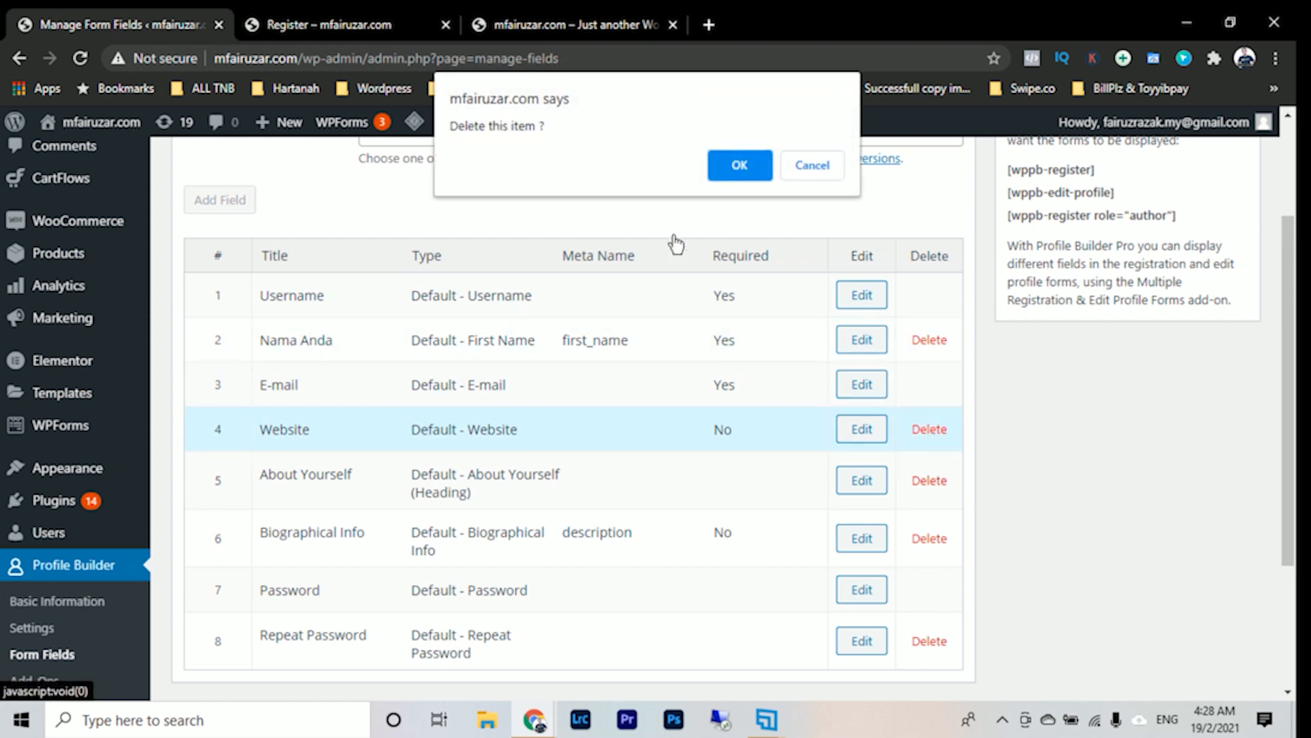
click(738, 168)
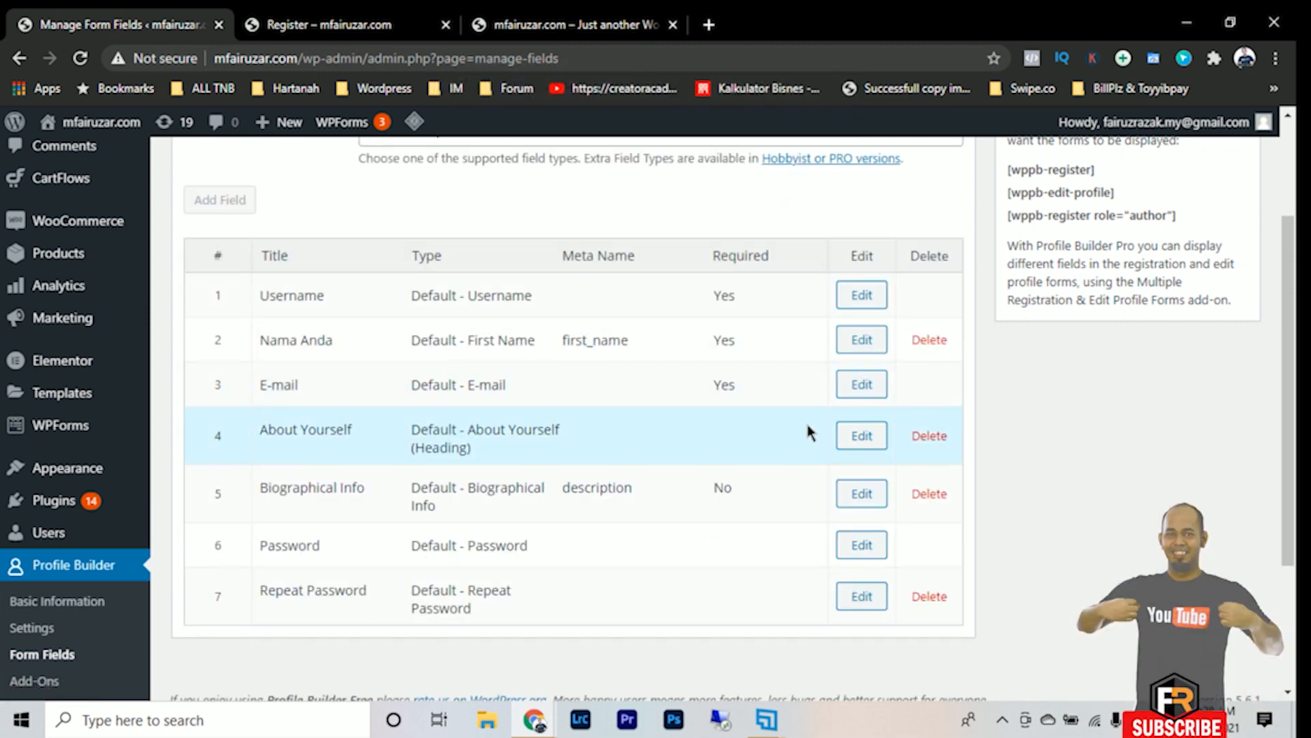
- Check the Register preview and delete the About Yourself heading and Biographical Info field from the form fields
click(327, 25)
scroll(527, 420, down, 4)
scroll(527, 421, up, 4)
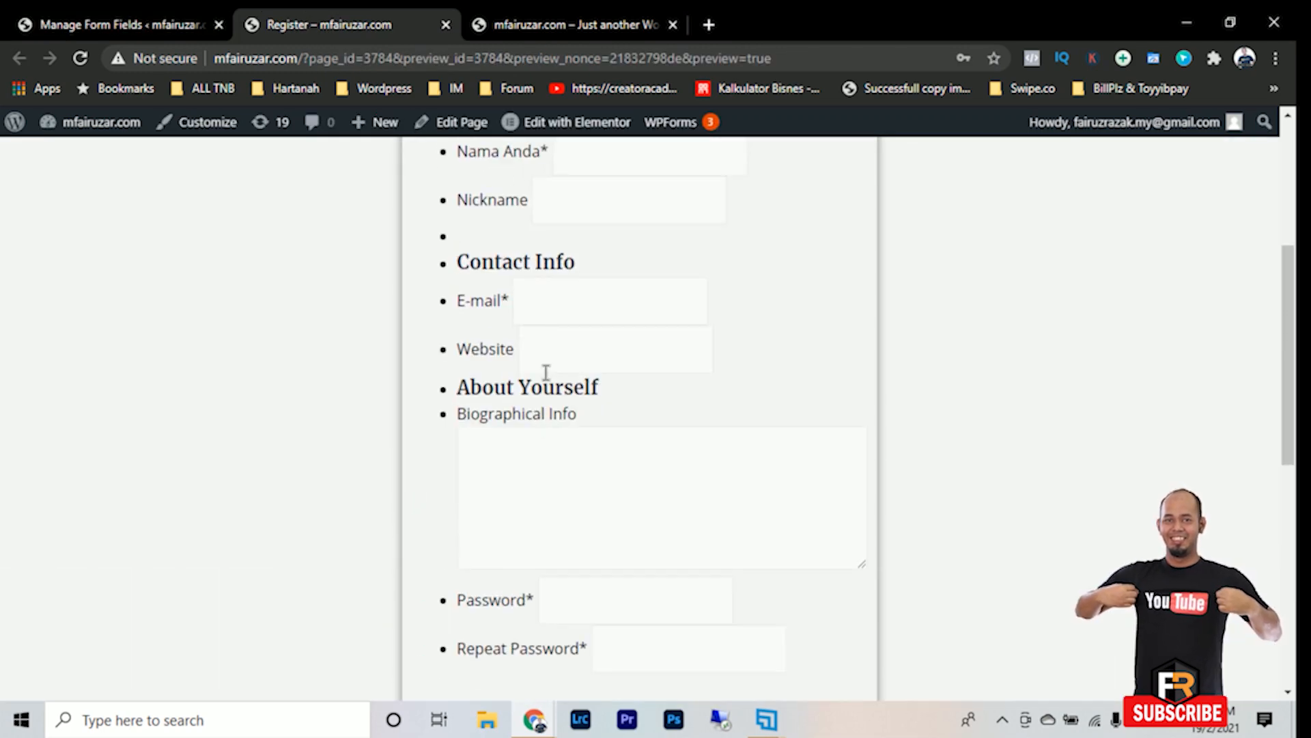
click(182, 26)
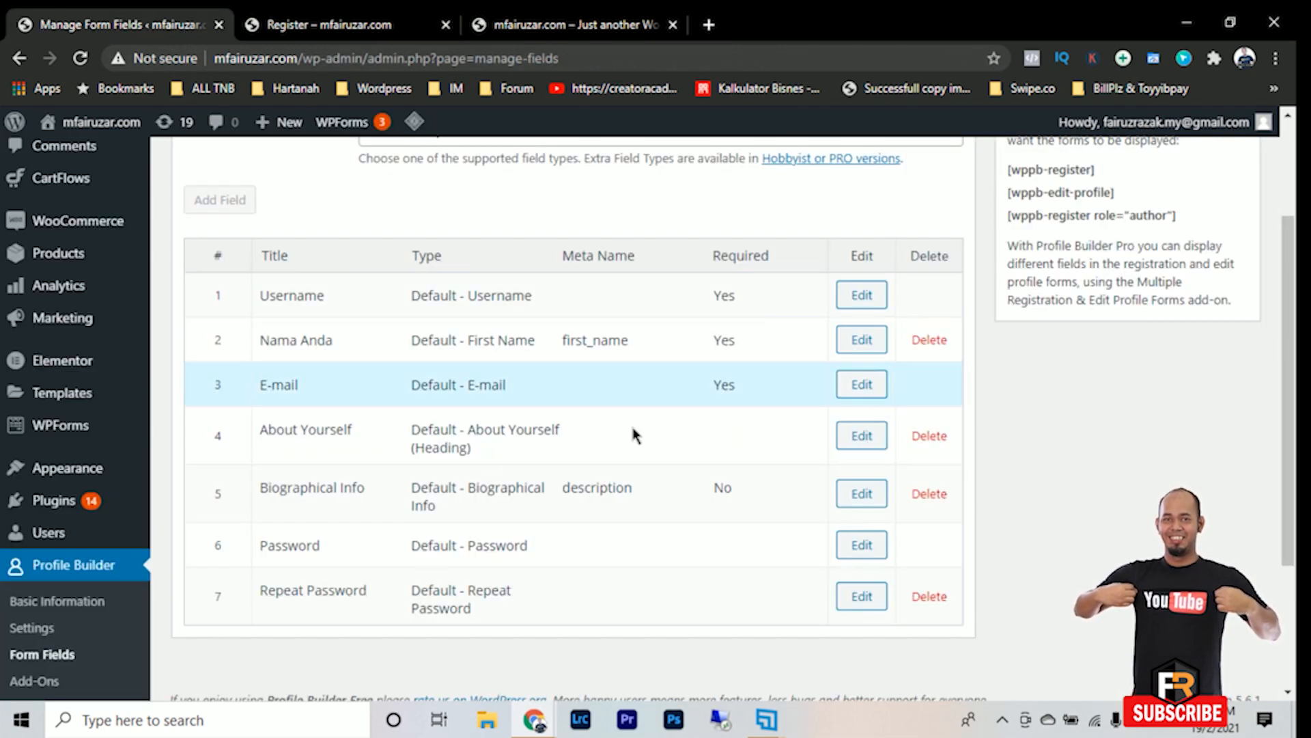
click(930, 436)
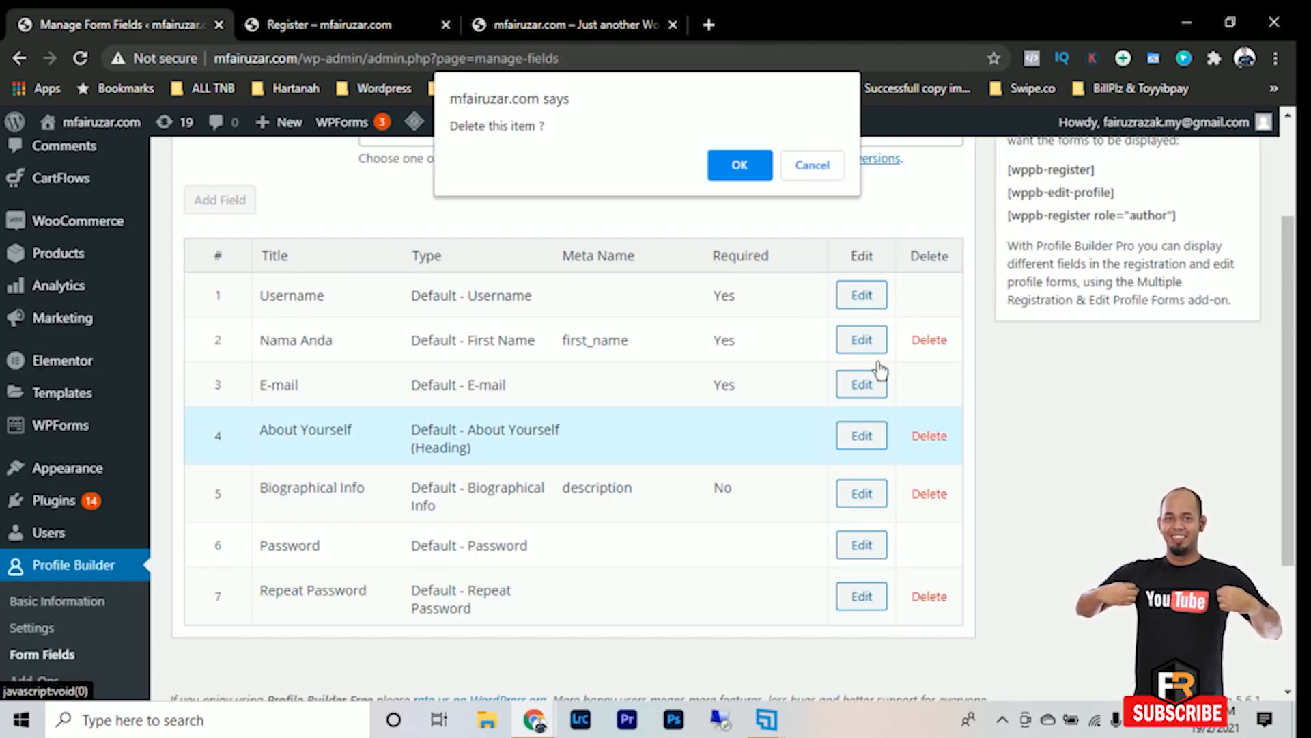
click(741, 168)
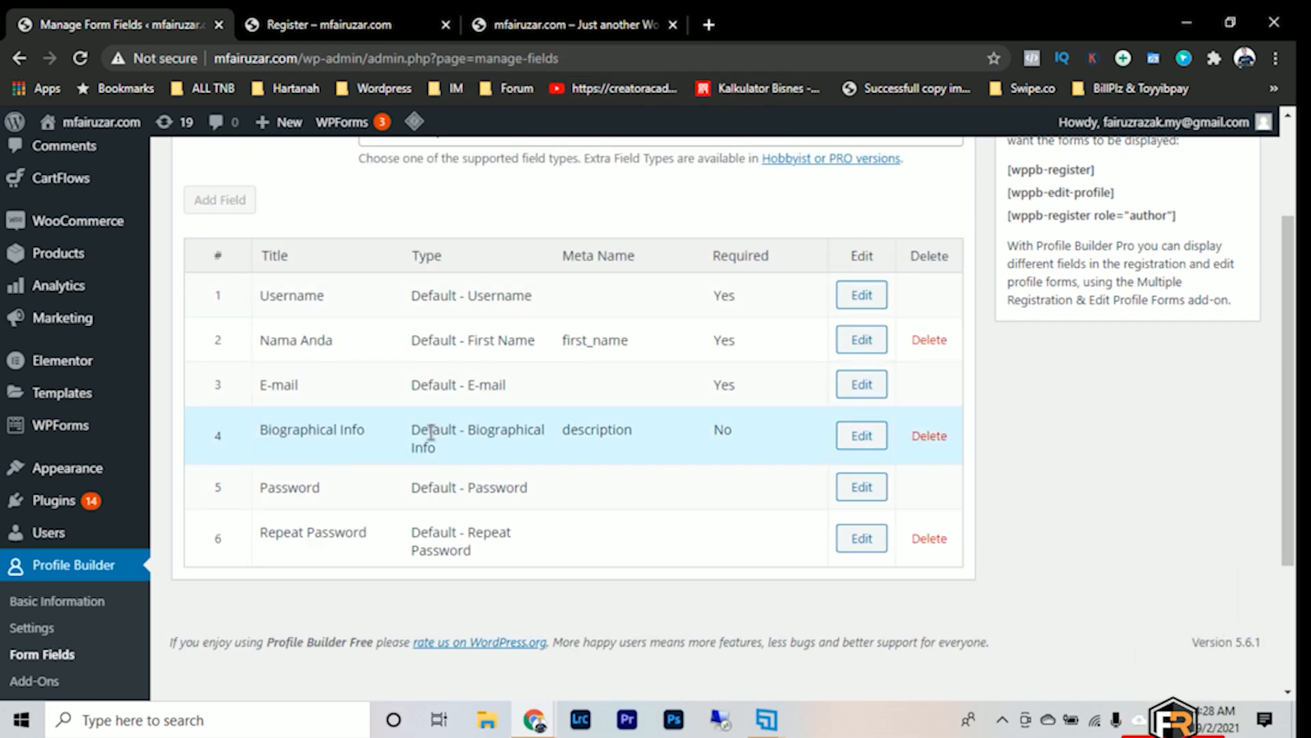
click(929, 437)
click(737, 171)
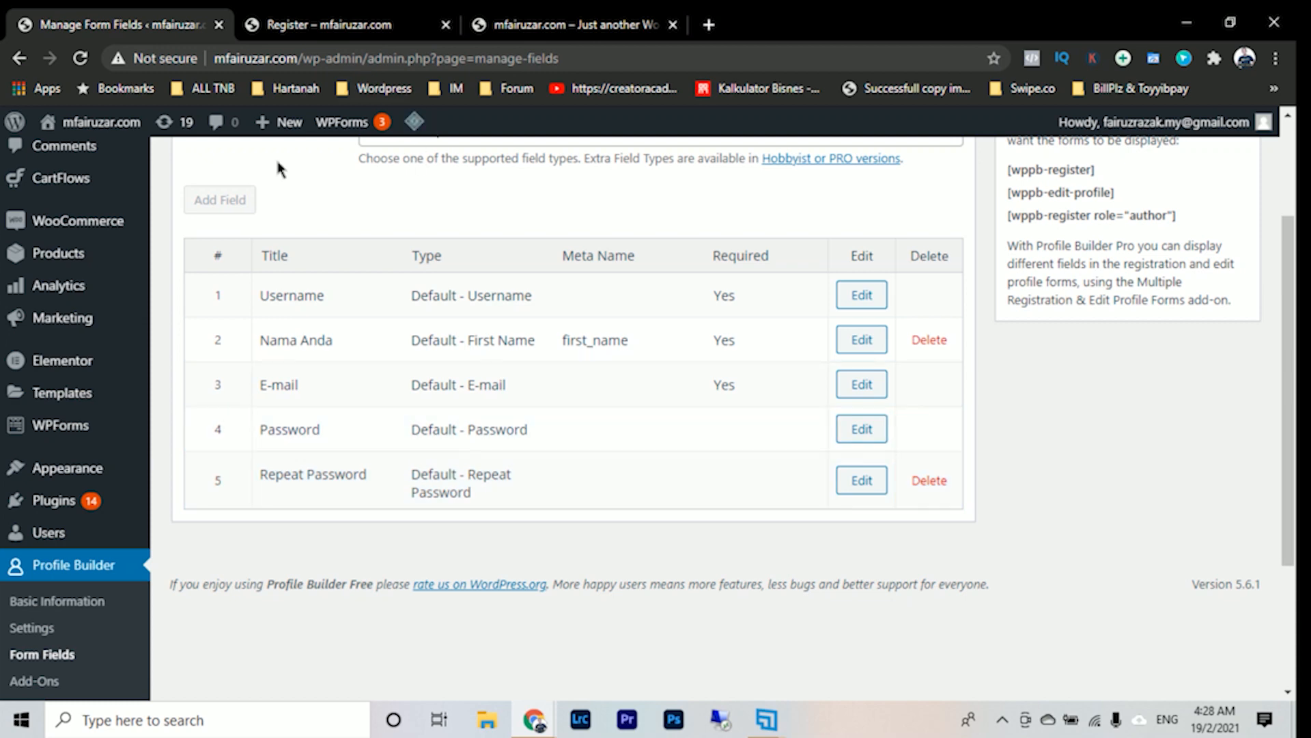
- Reload the Register page preview and check which fields remain in the registration form
scroll(564, 563, up, 2)
scroll(576, 555, down, 1)
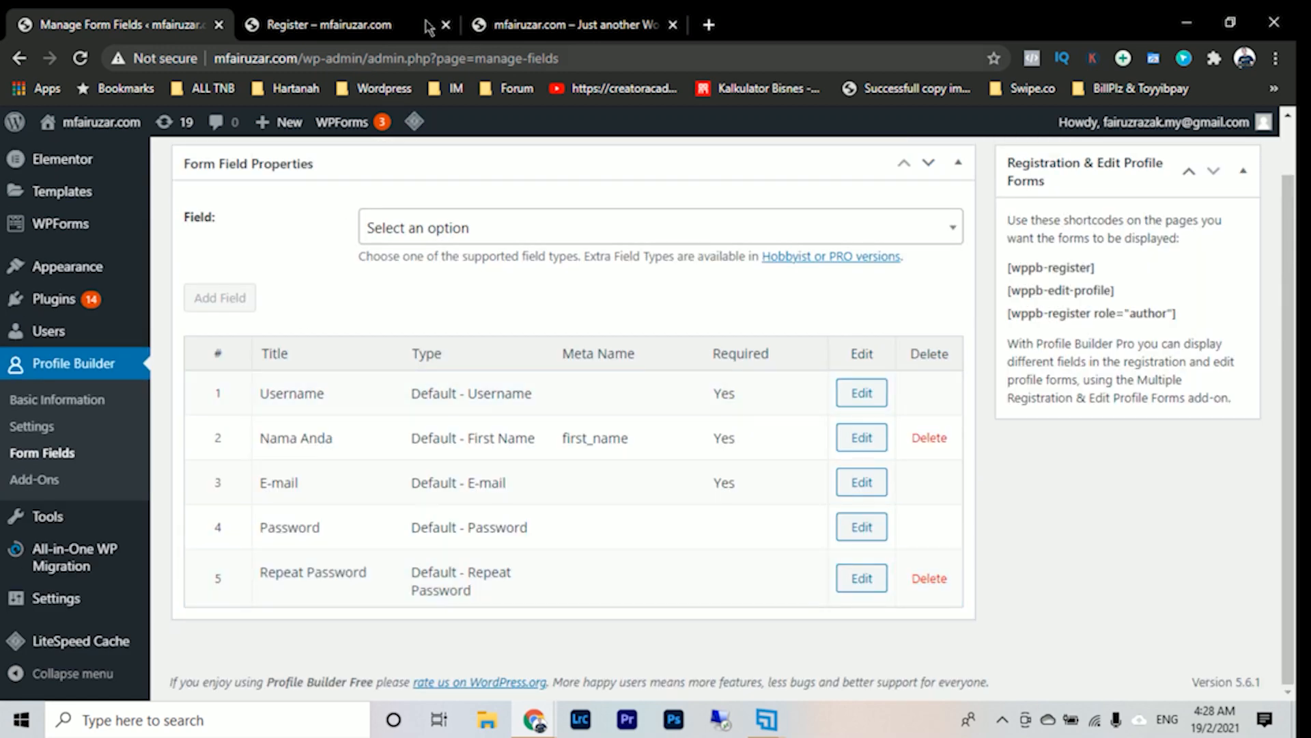
click(377, 17)
click(80, 58)
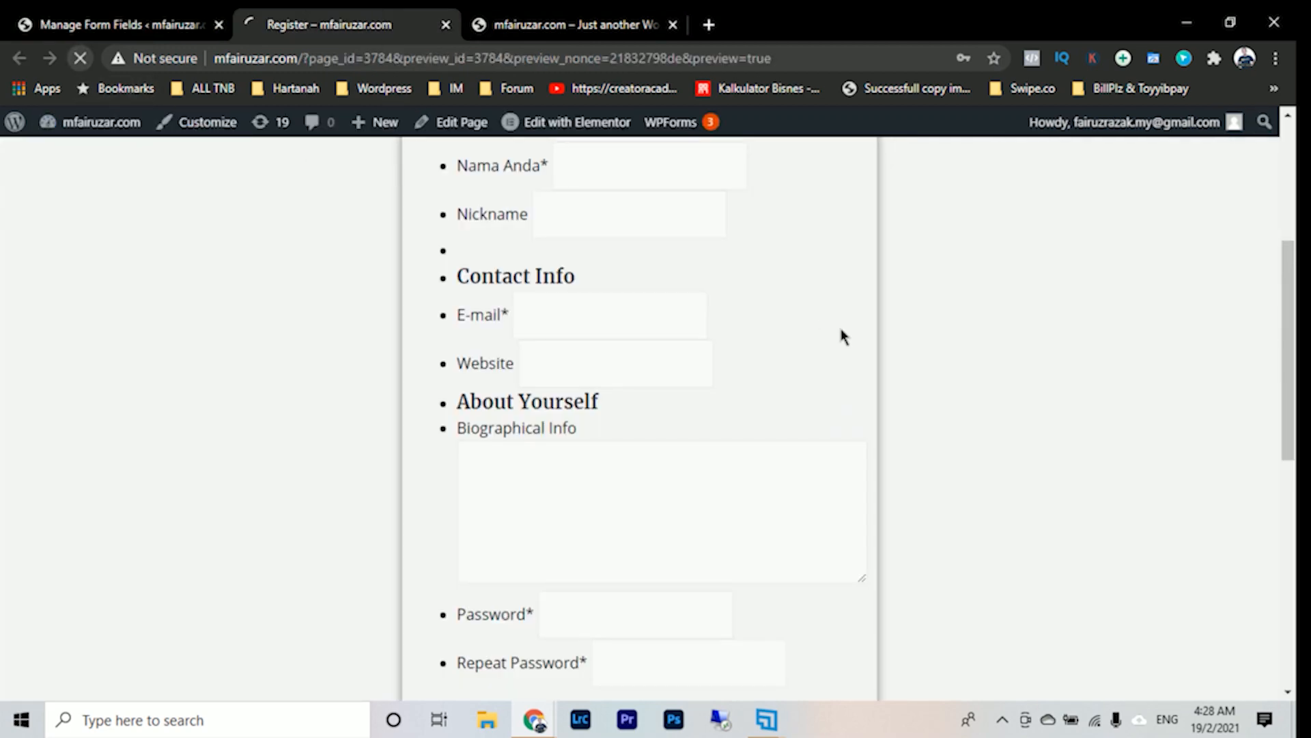
scroll(851, 331, up, 5)
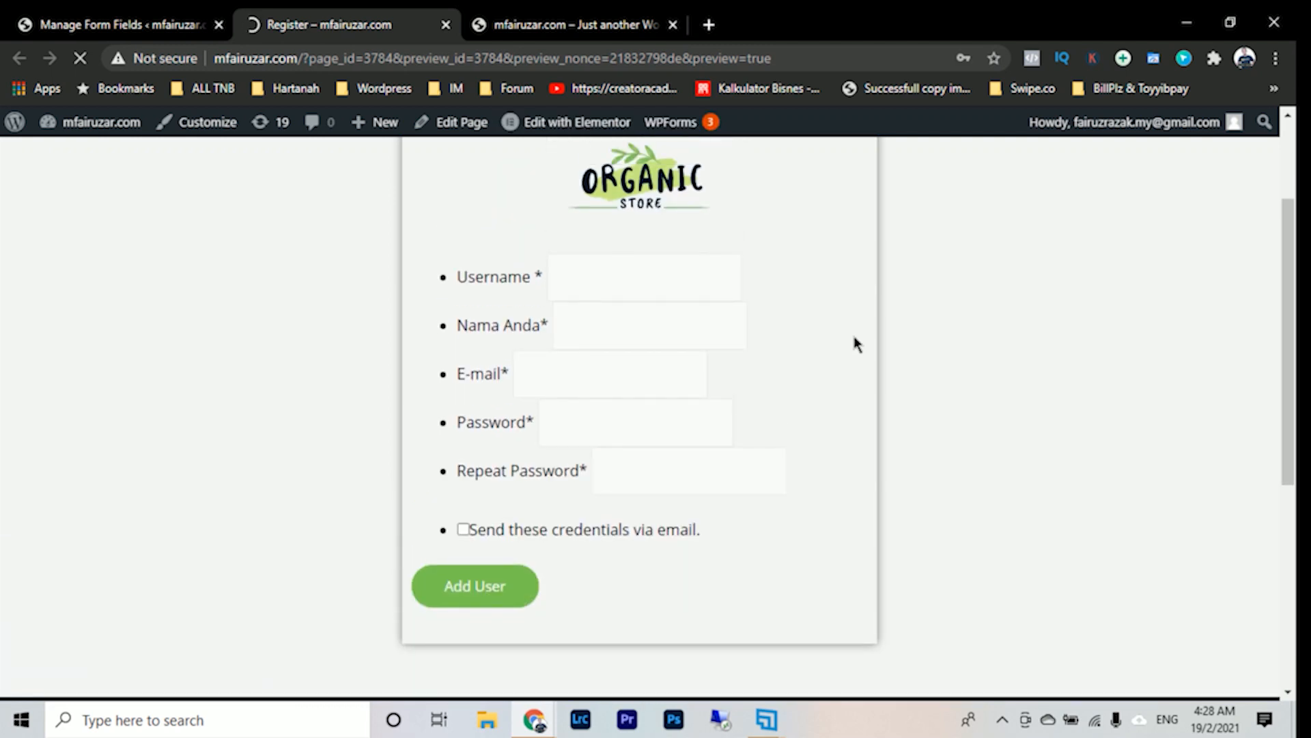
scroll(853, 337, down, 2)
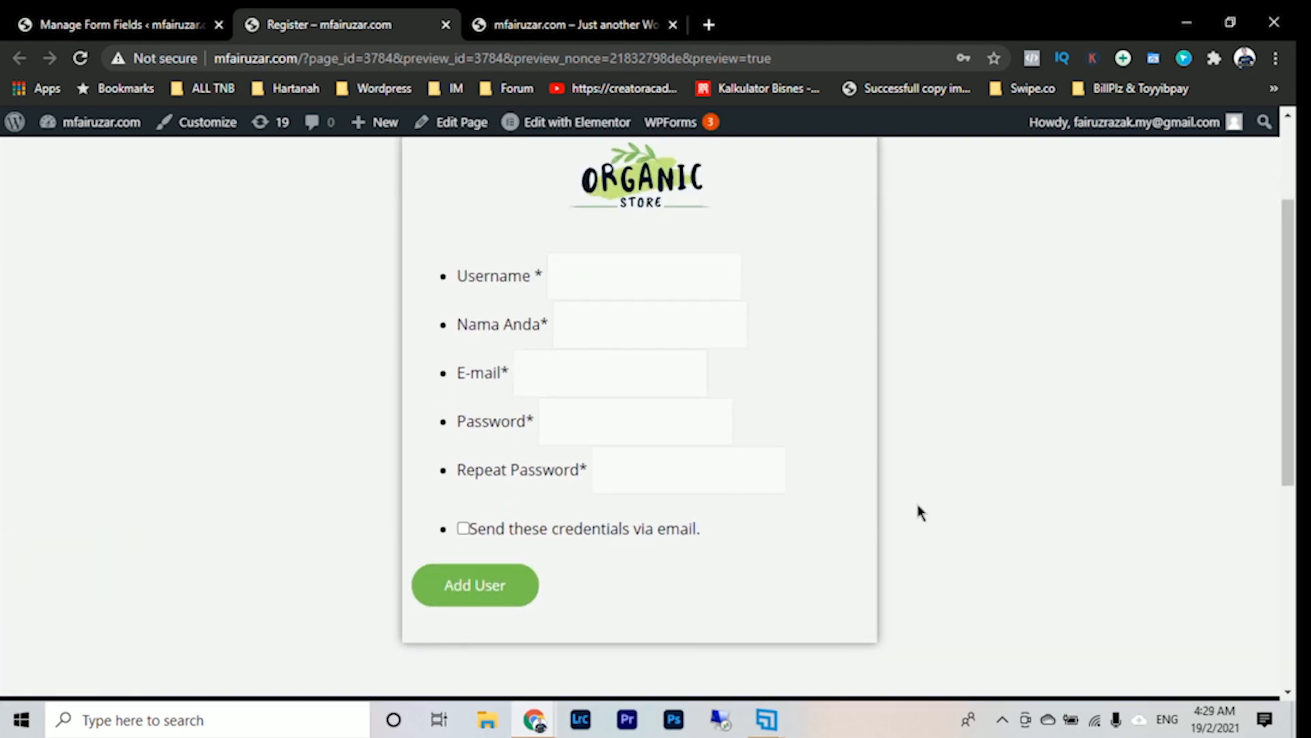
scroll(848, 535, up, 2)
scroll(848, 534, down, 2)
- Review the form fields list and open the store's home page from the Register preview
click(143, 24)
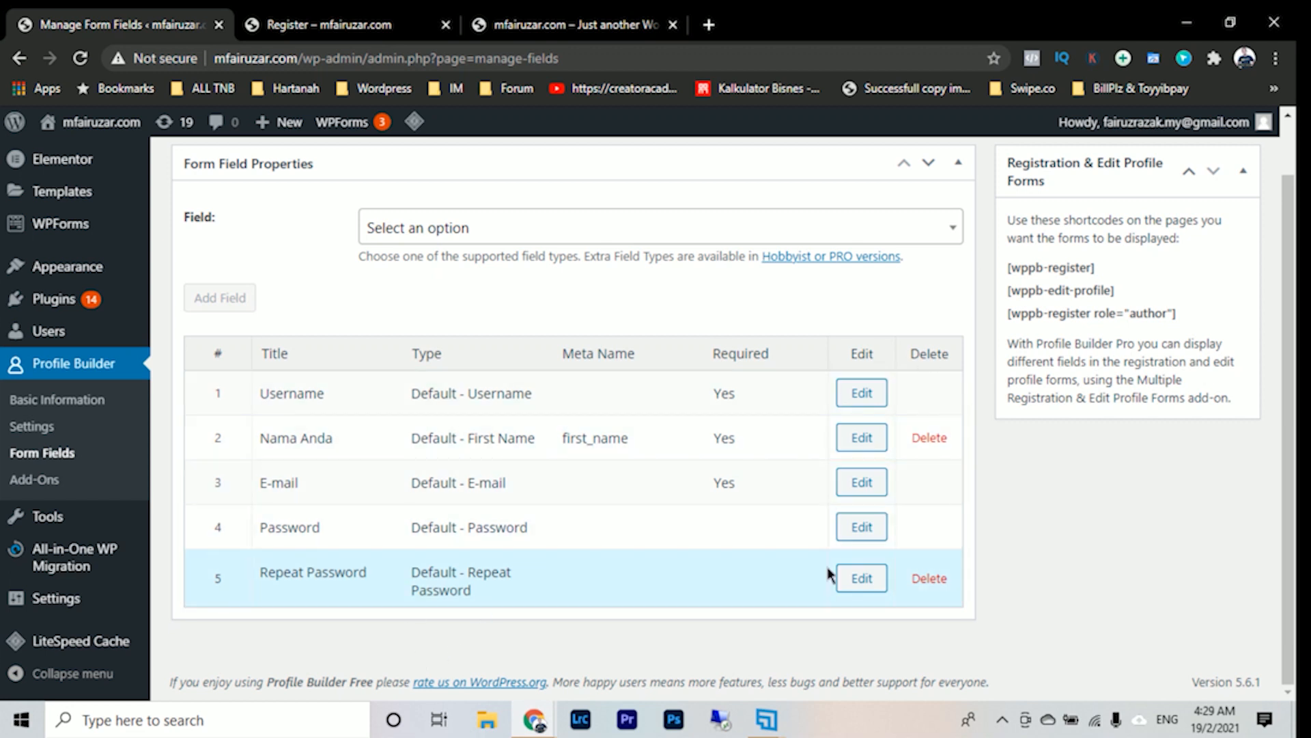
scroll(873, 342, up, 1)
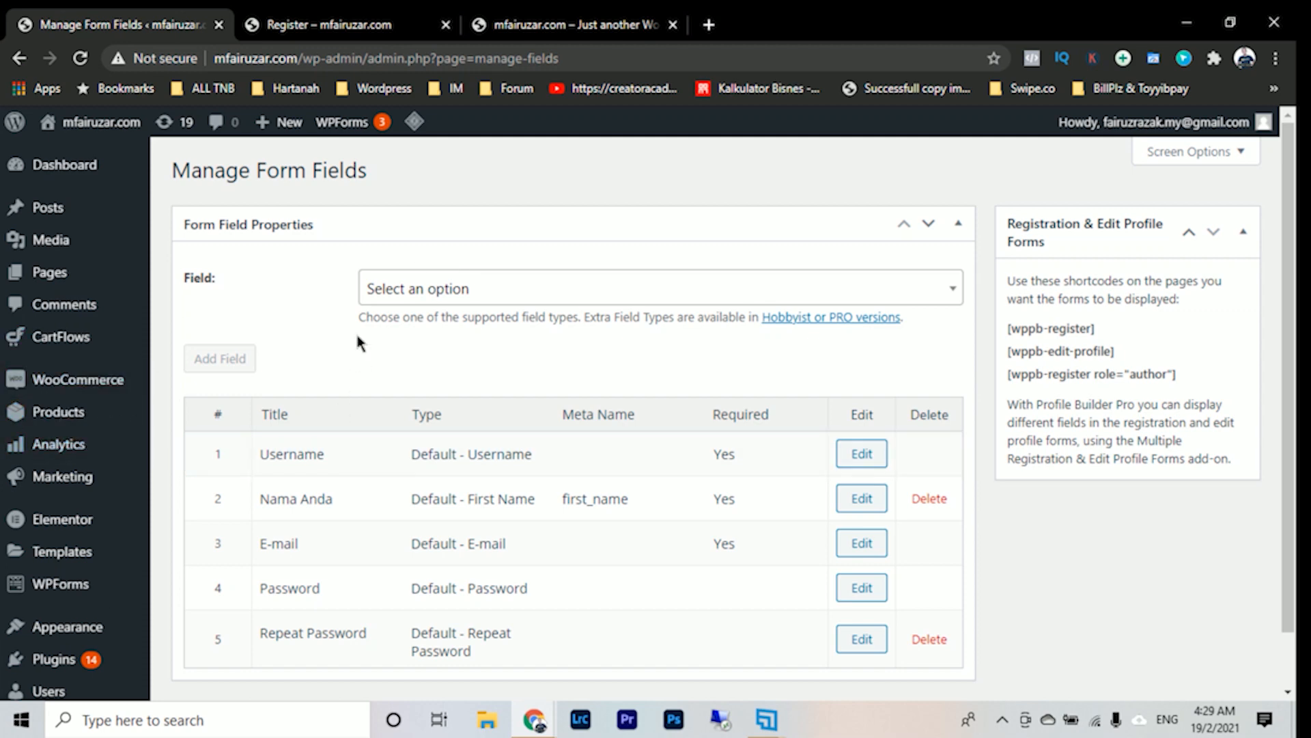
scroll(88, 566, down, 1)
mouse_move(103, 598)
scroll(100, 583, up, 5)
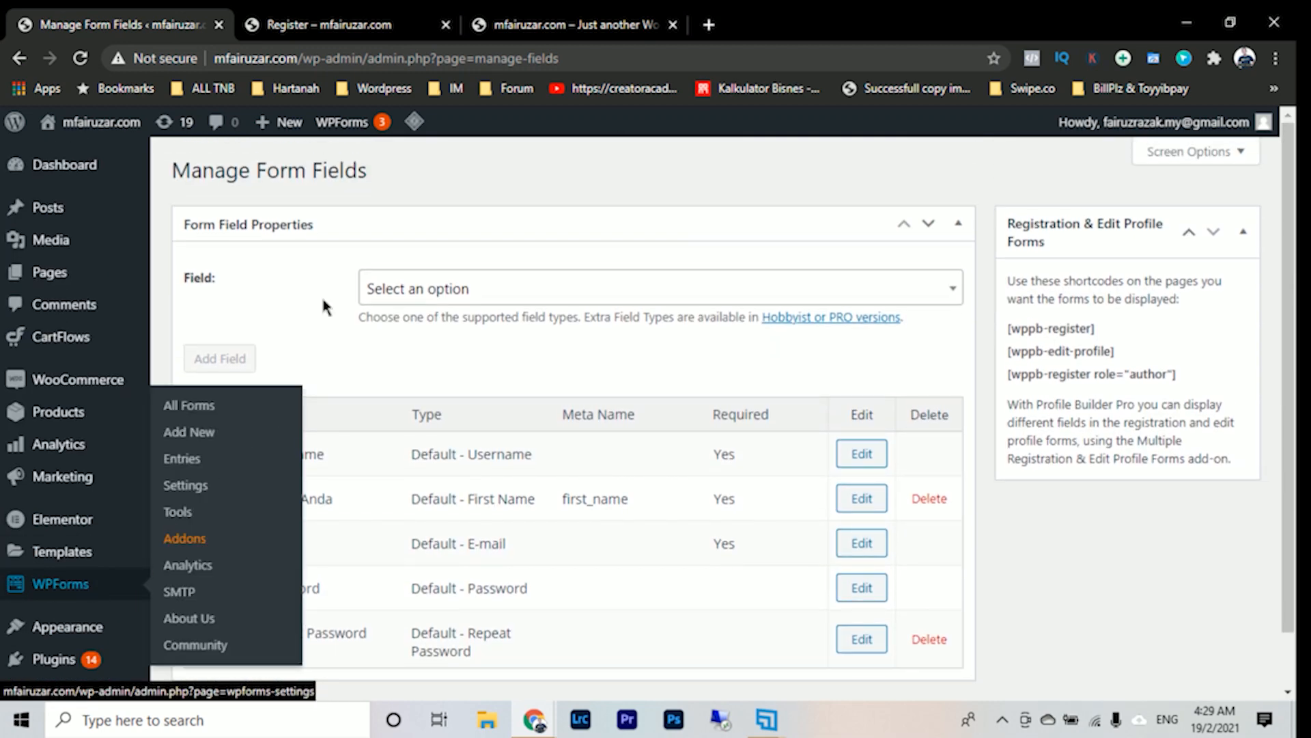
click(372, 20)
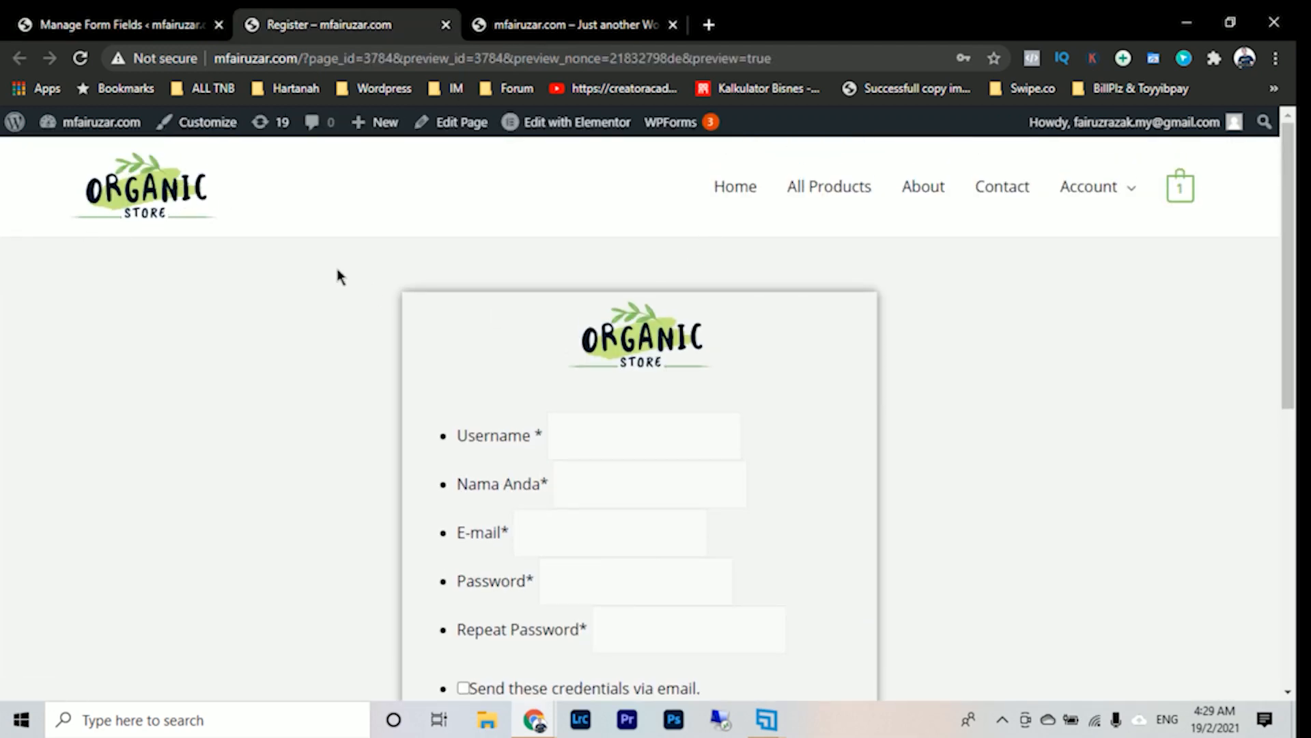
click(191, 208)
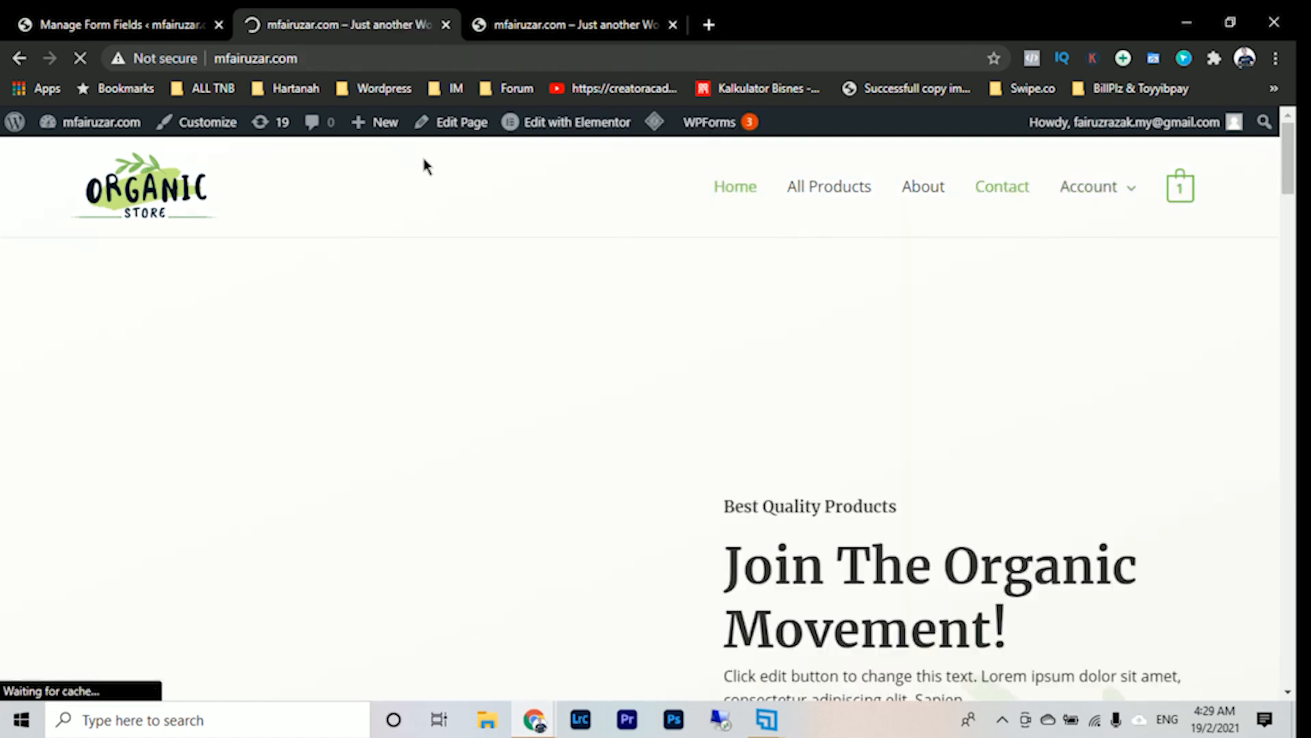
- Open the site's navigation menu editor from the WordPress admin and dismiss the Mailchimp for Woocommerce notice
click(119, 24)
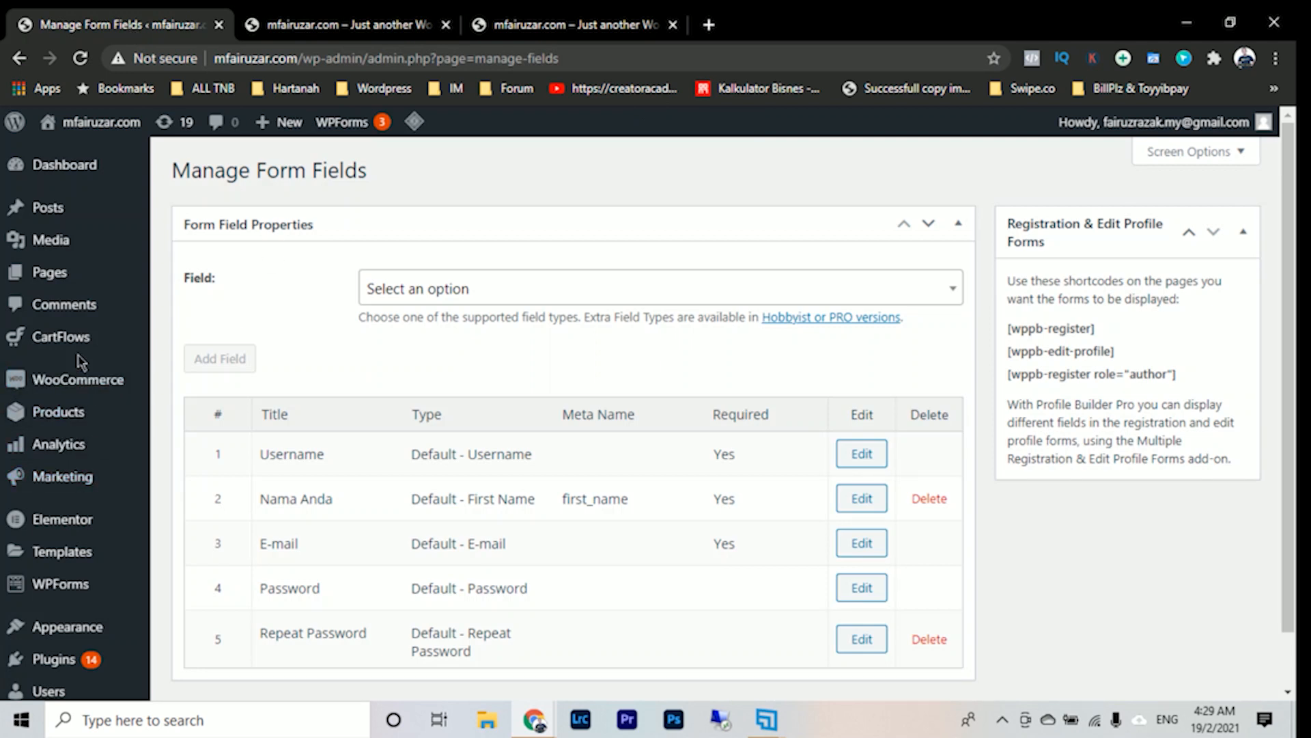
scroll(88, 424, down, 1)
mouse_move(105, 456)
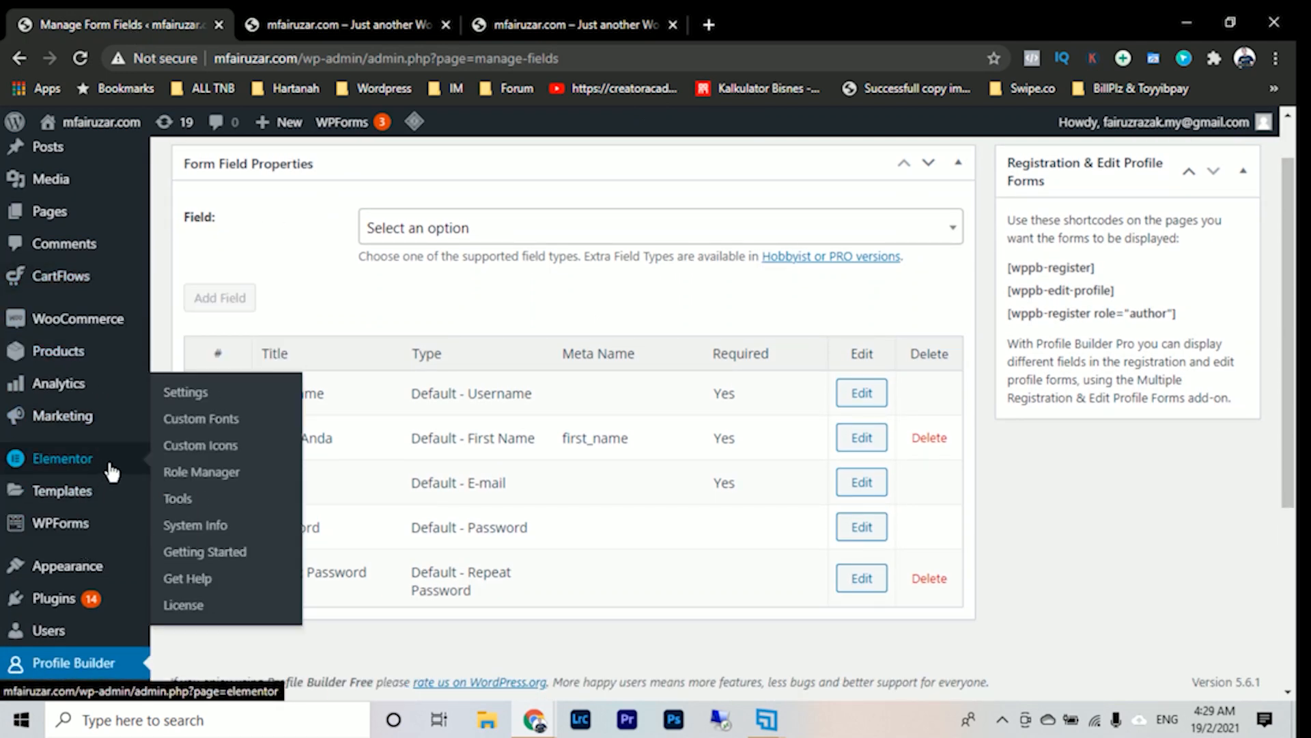
mouse_move(88, 565)
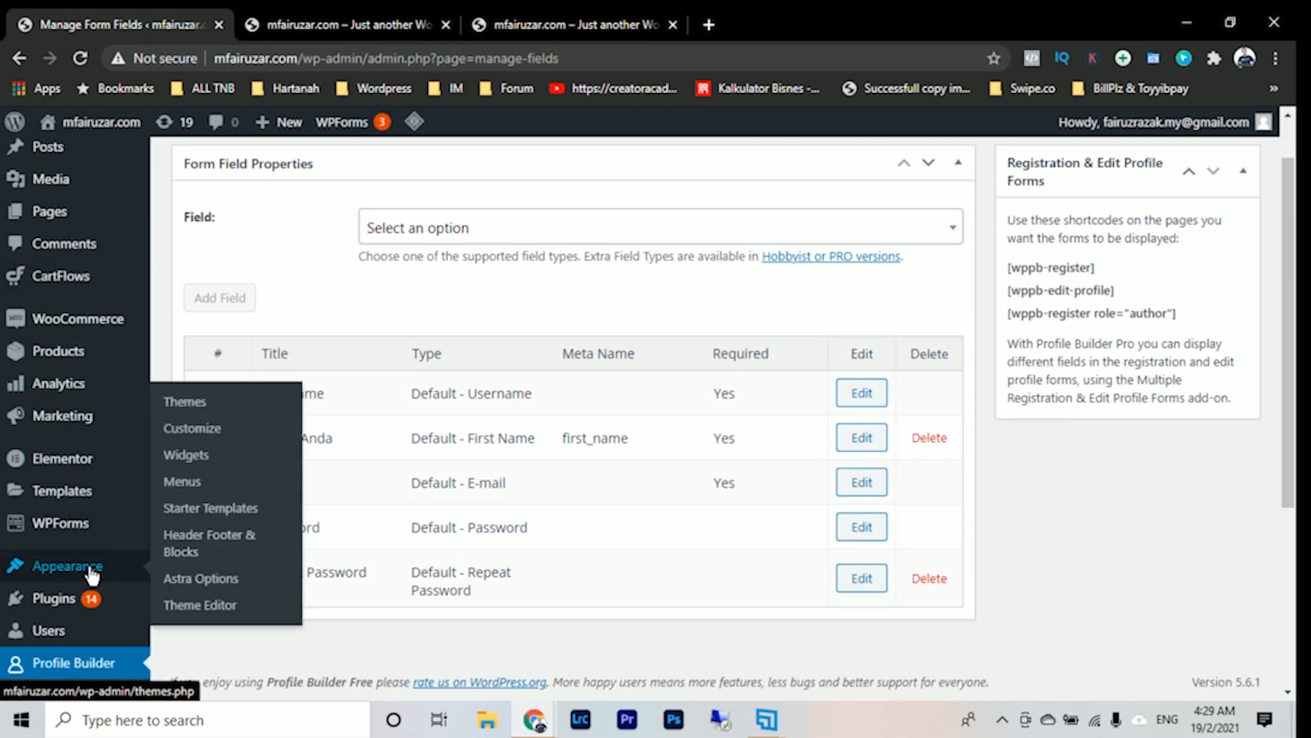
click(204, 481)
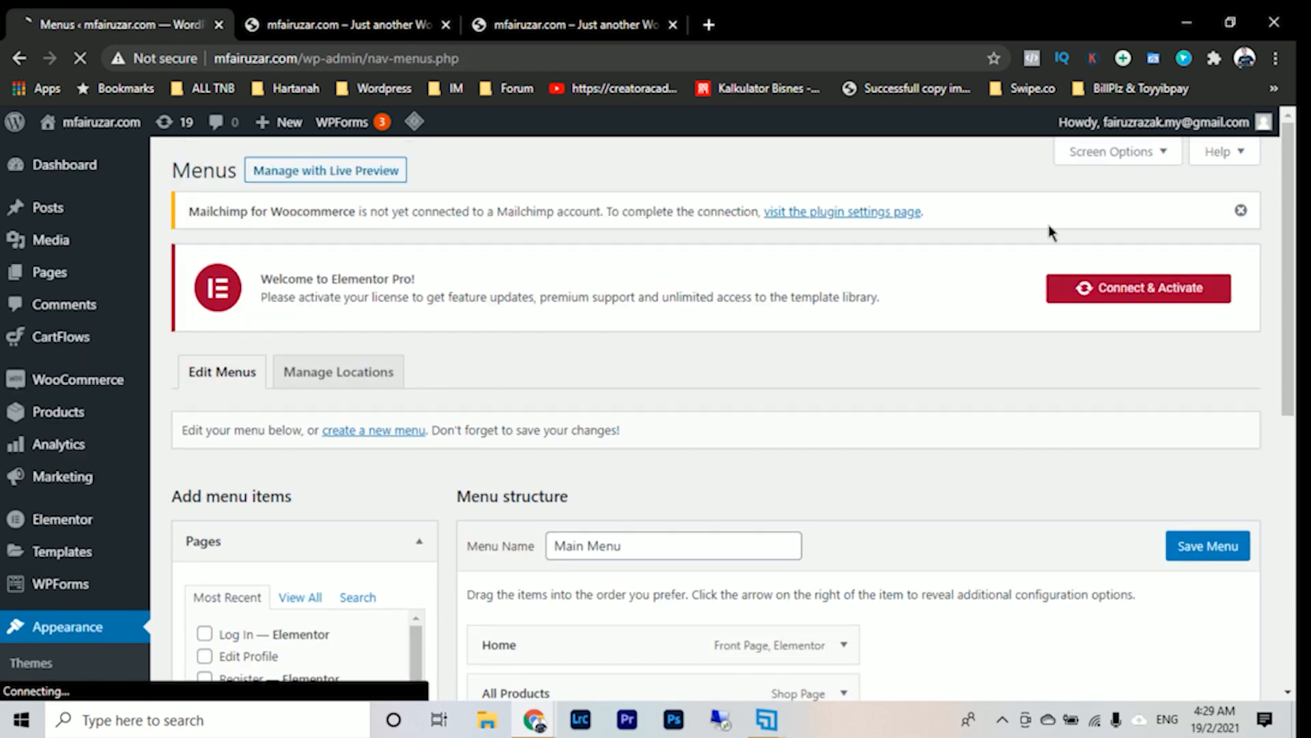
click(1240, 211)
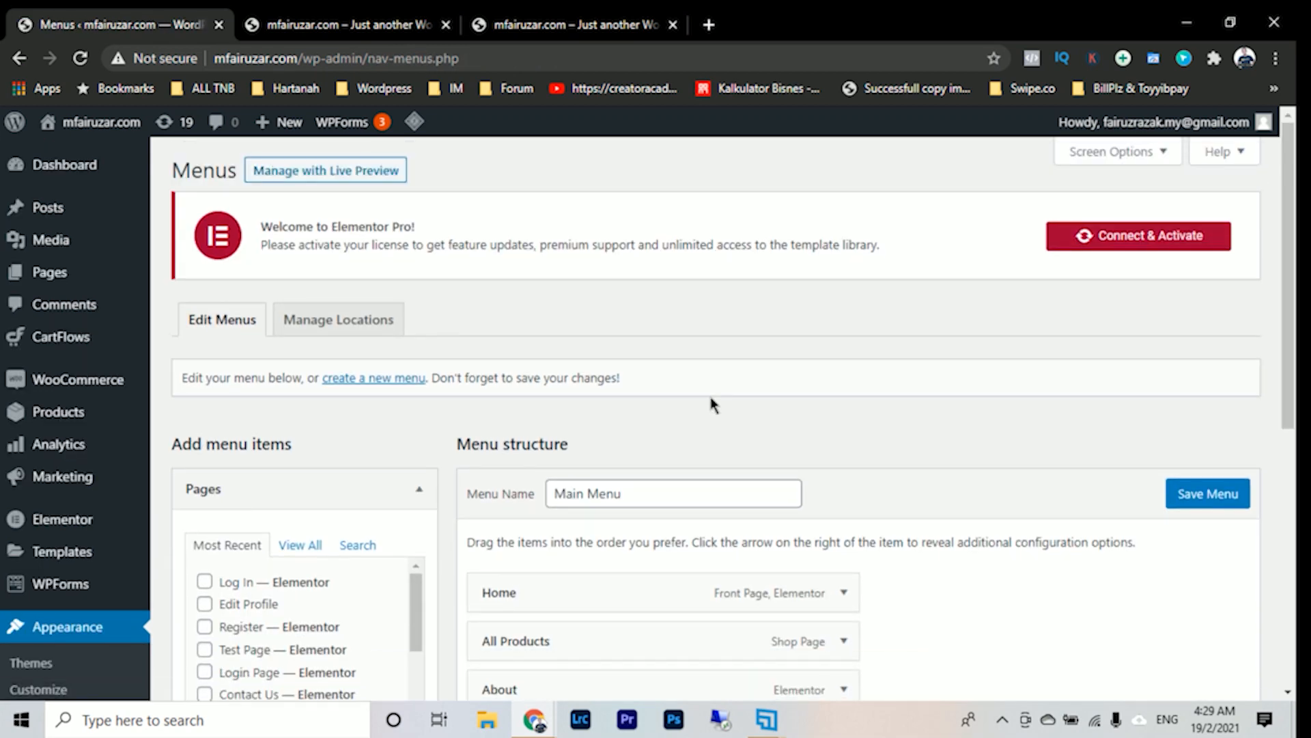
- Add the Log In and Register pages to the Main Menu as top-level items and save the menu
scroll(776, 398, down, 5)
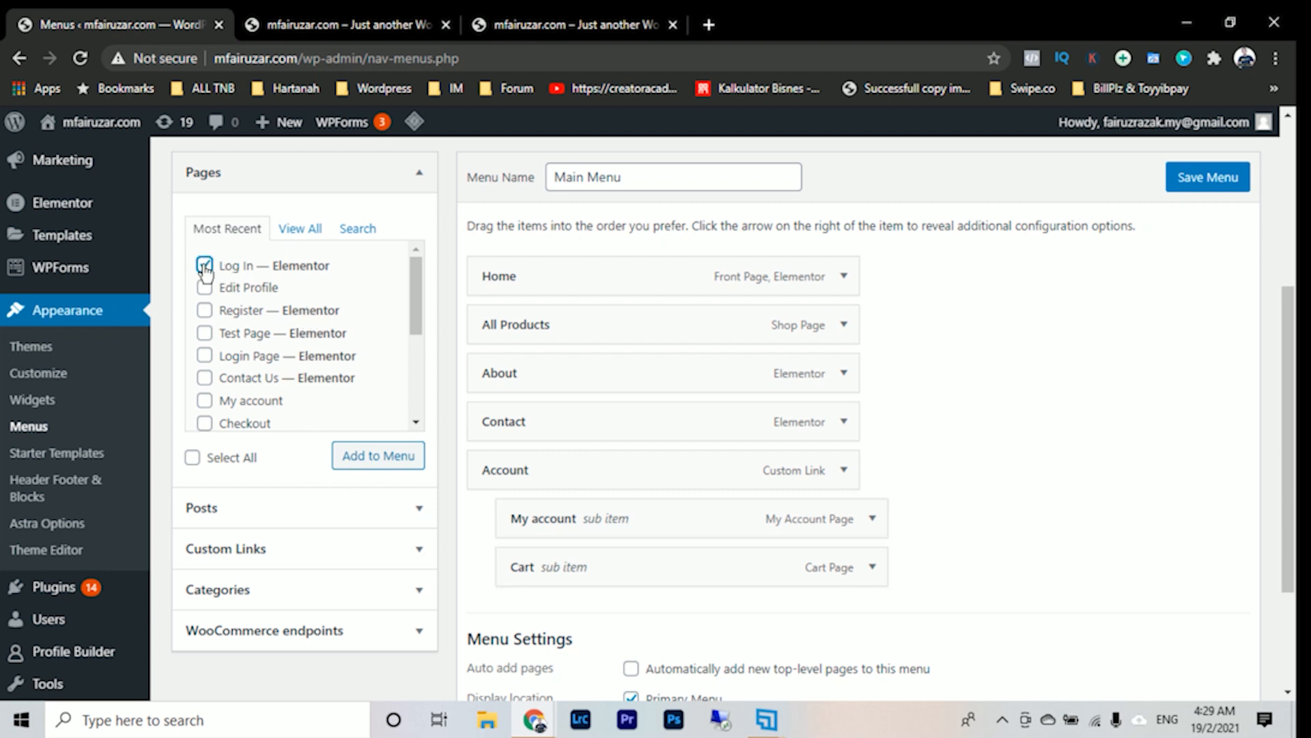
click(205, 310)
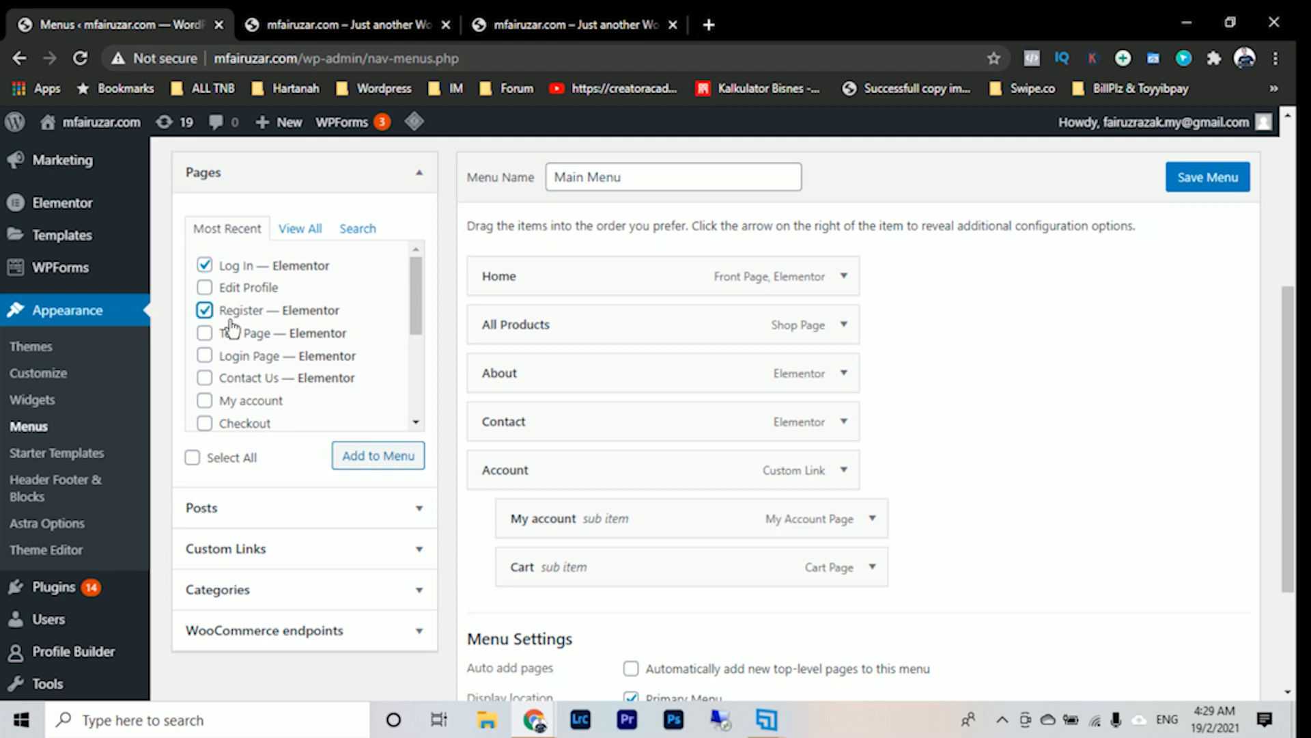
click(366, 454)
scroll(625, 505, down, 3)
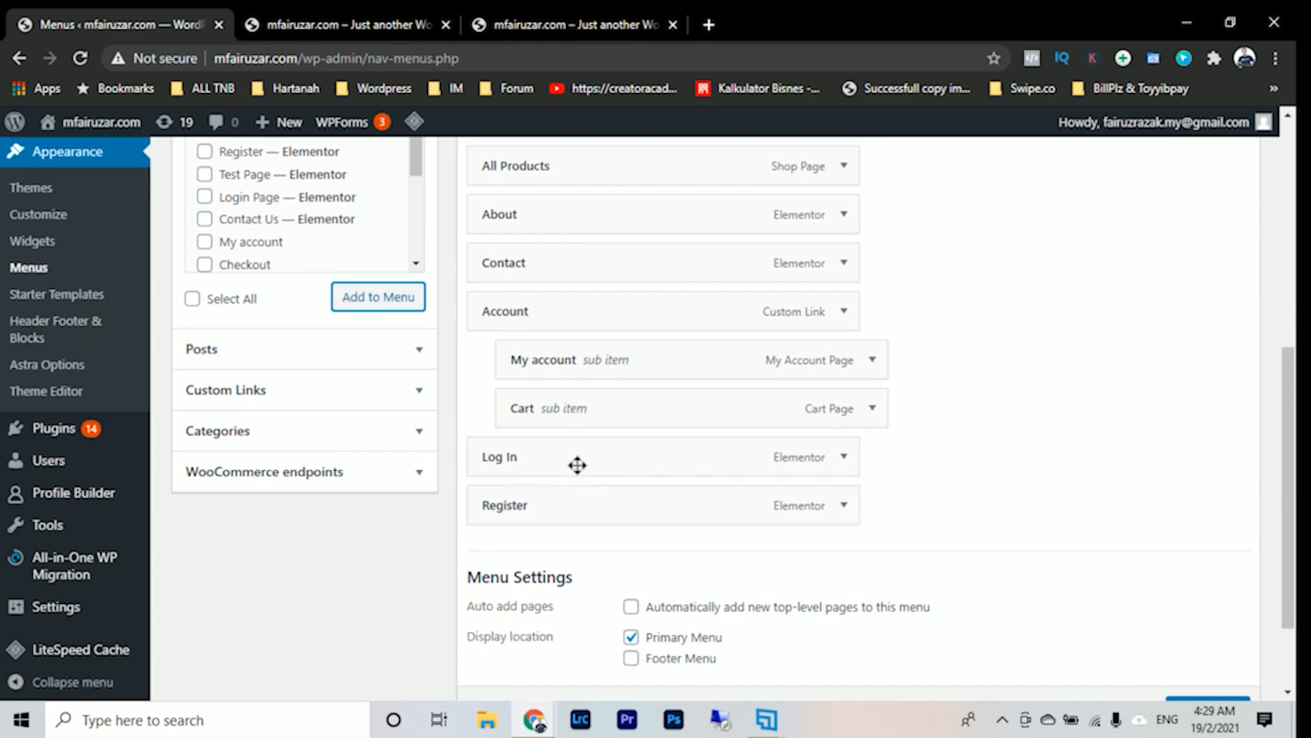
scroll(956, 502, down, 2)
scroll(1127, 444, up, 8)
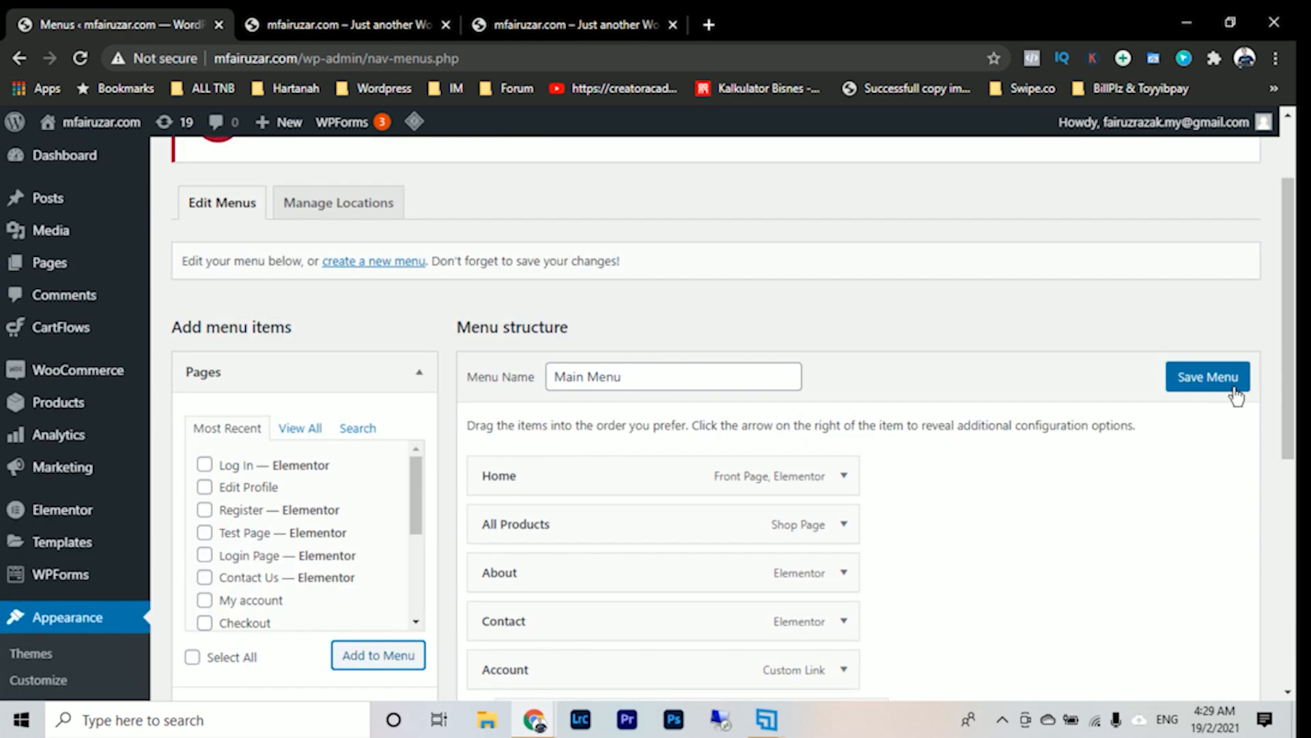
click(1233, 386)
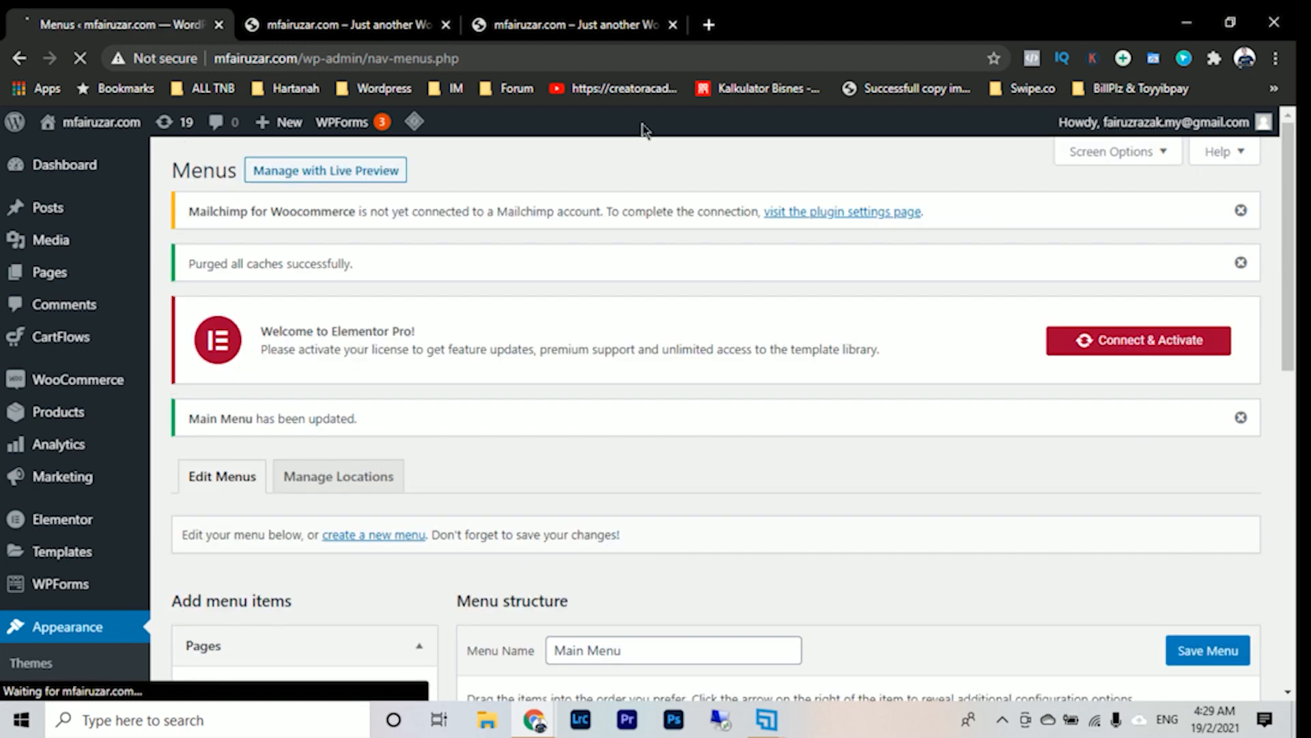
- Reload the store's home page and test the Log In and Register links in its header menu
click(560, 25)
click(82, 59)
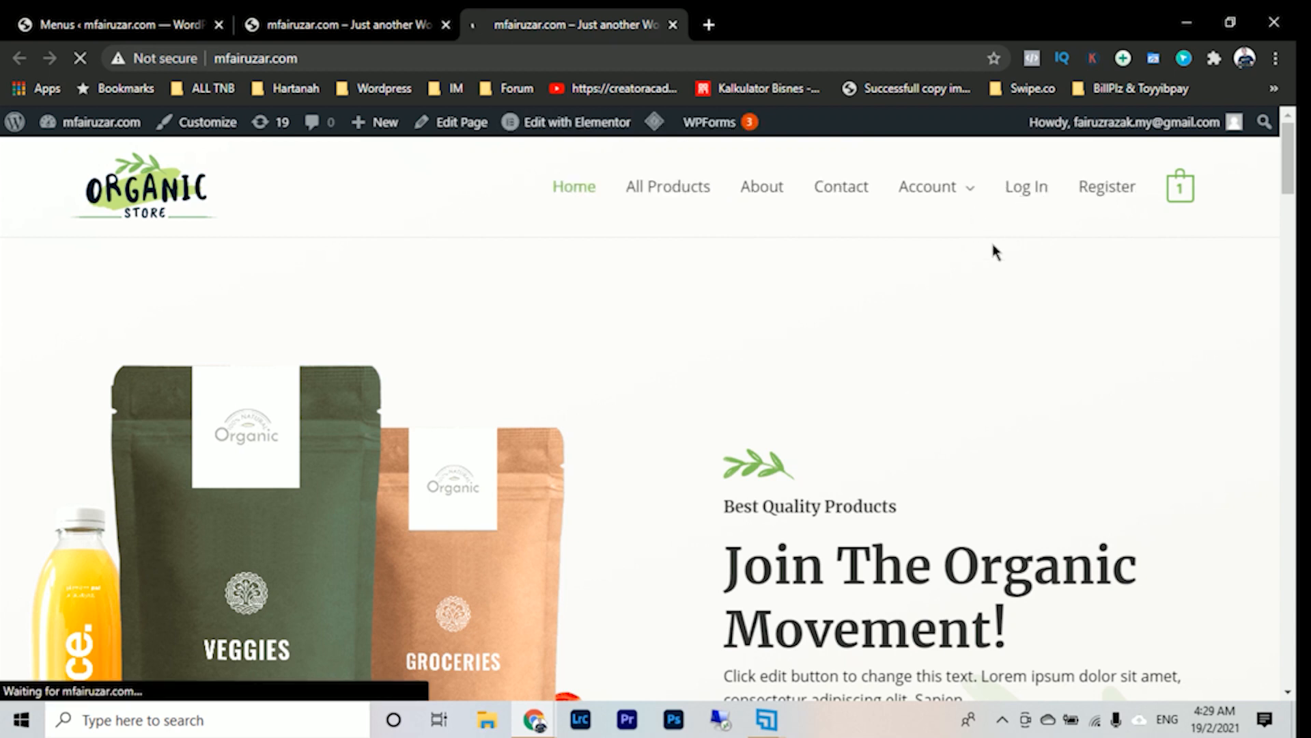
click(1024, 194)
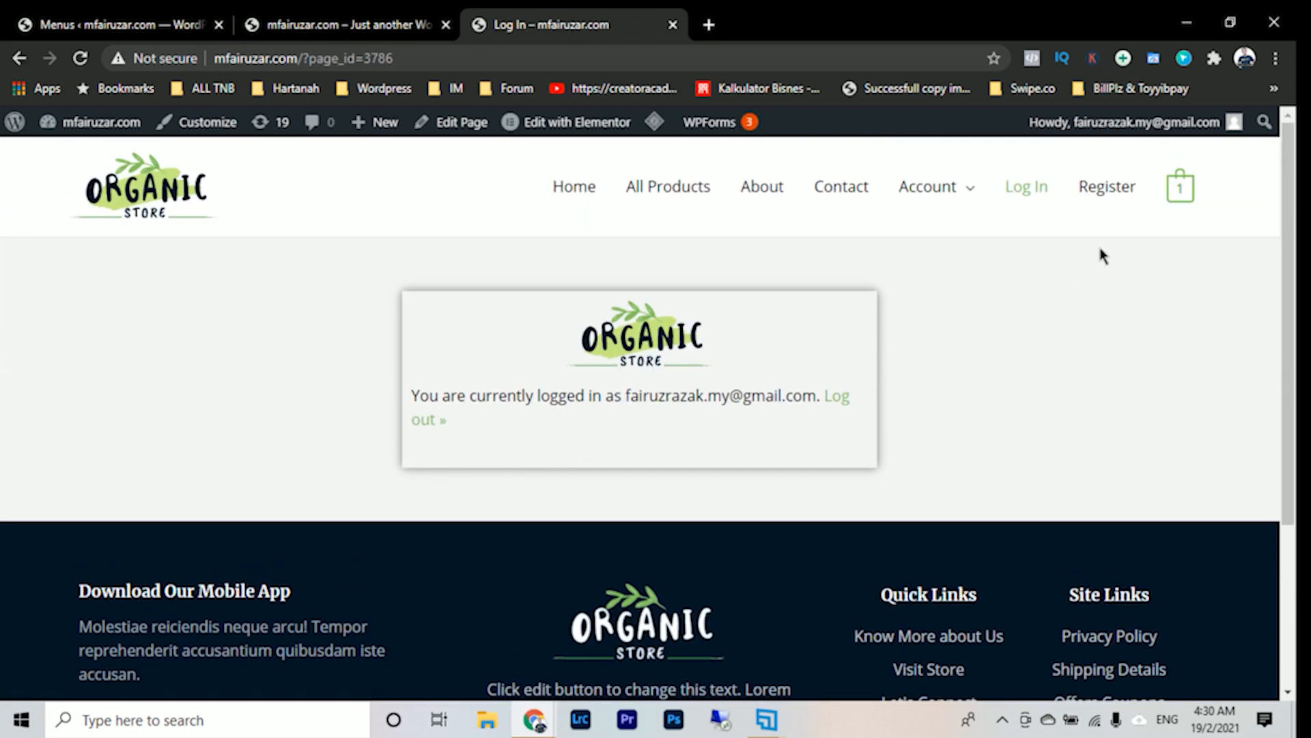
click(1110, 196)
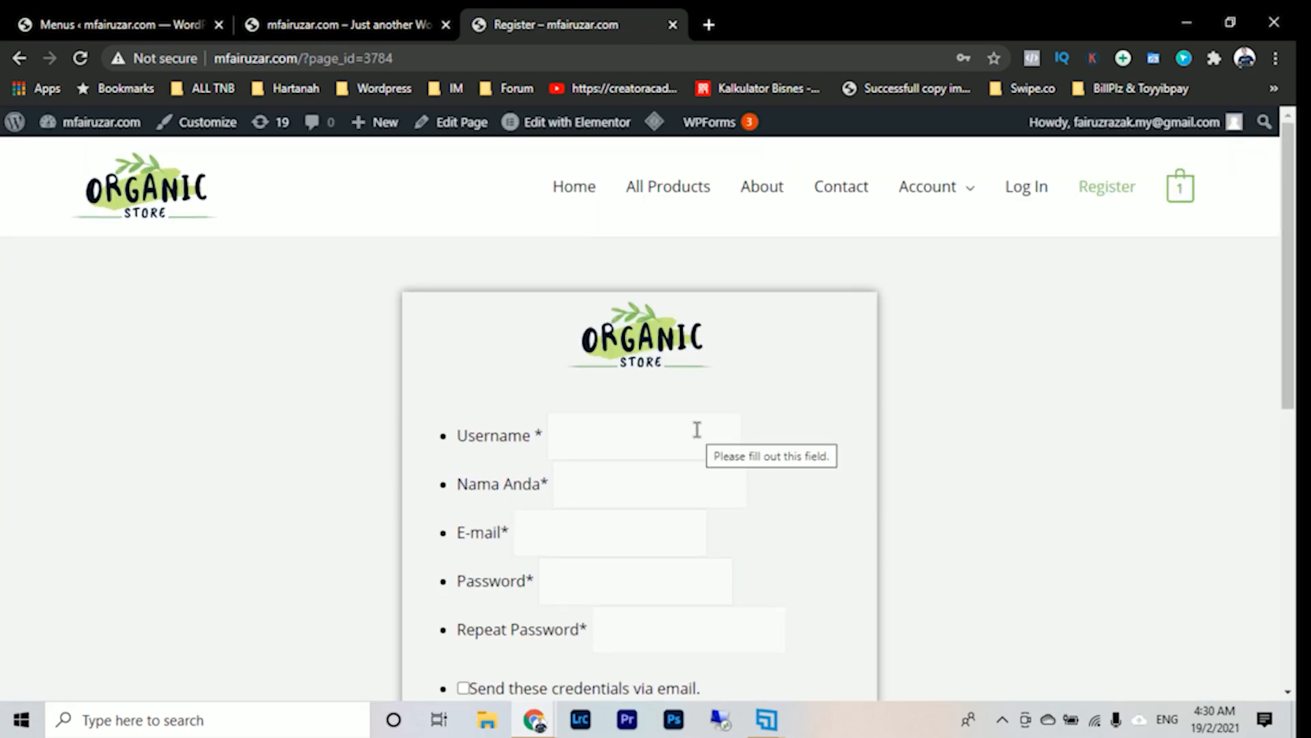
- Glance at the home page in the other tab and look through the published Register page's form
click(338, 29)
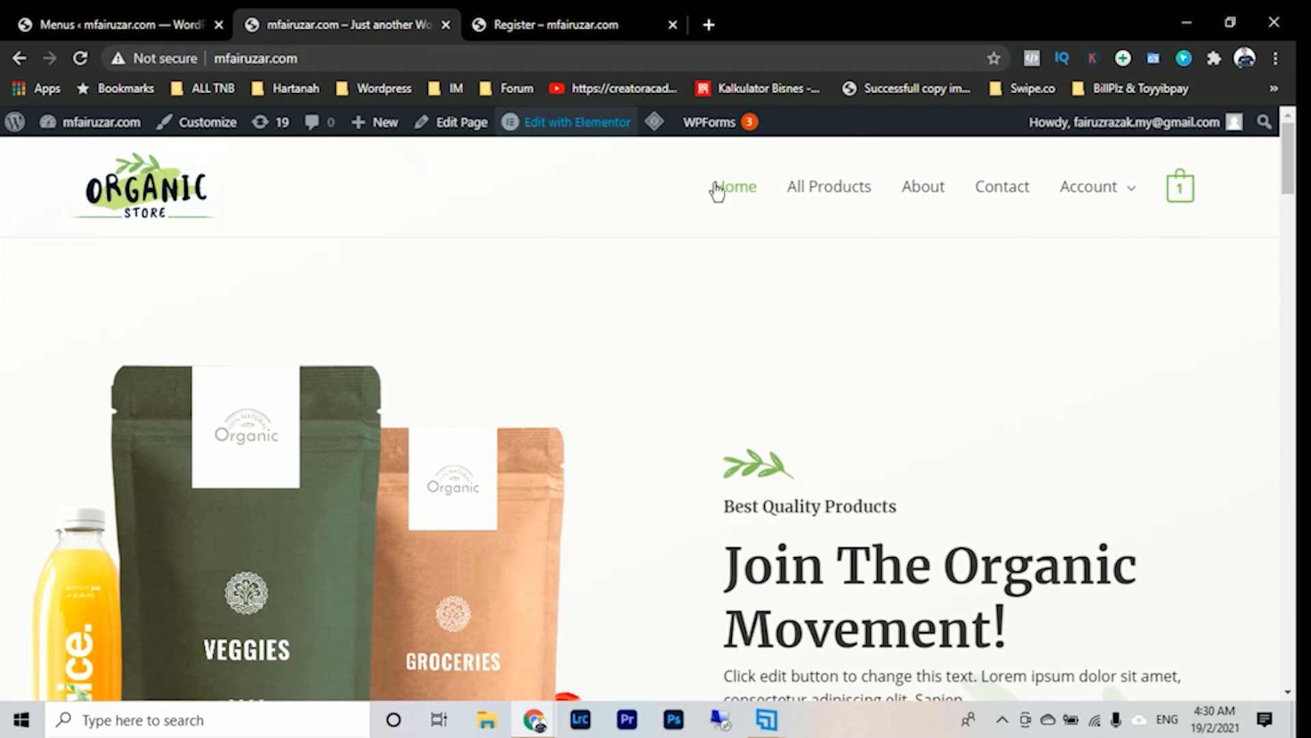
click(583, 27)
scroll(807, 341, down, 3)
scroll(812, 352, down, 2)
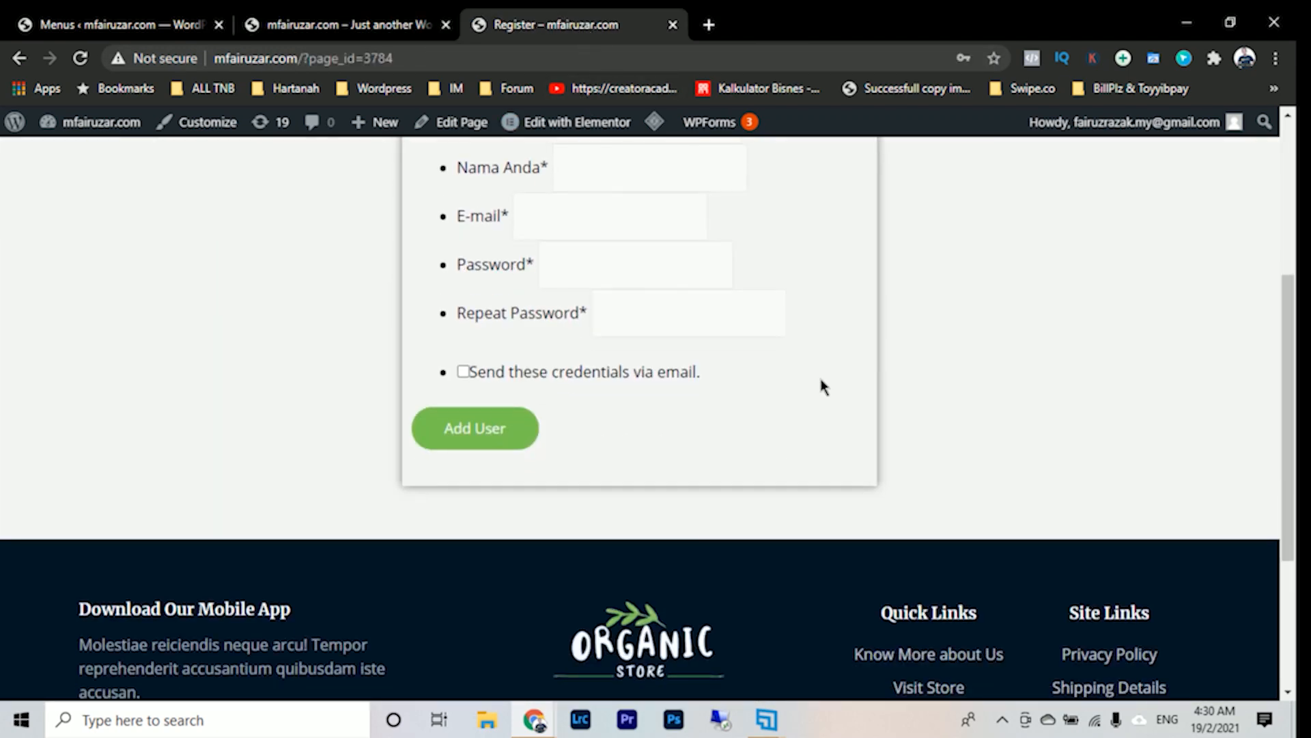
scroll(822, 383, up, 5)
- Return to the menu editor and dismiss the menu update, cache purge and Mailchimp notices
click(125, 22)
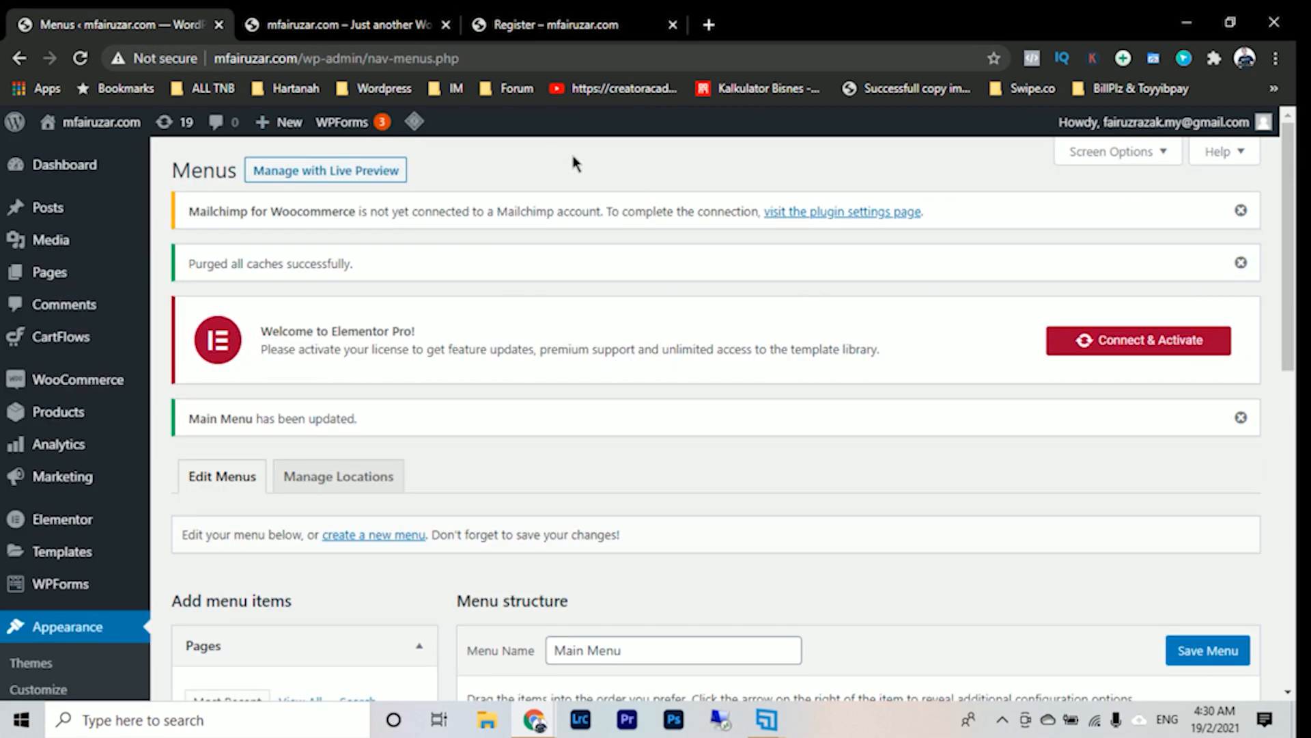
click(1241, 419)
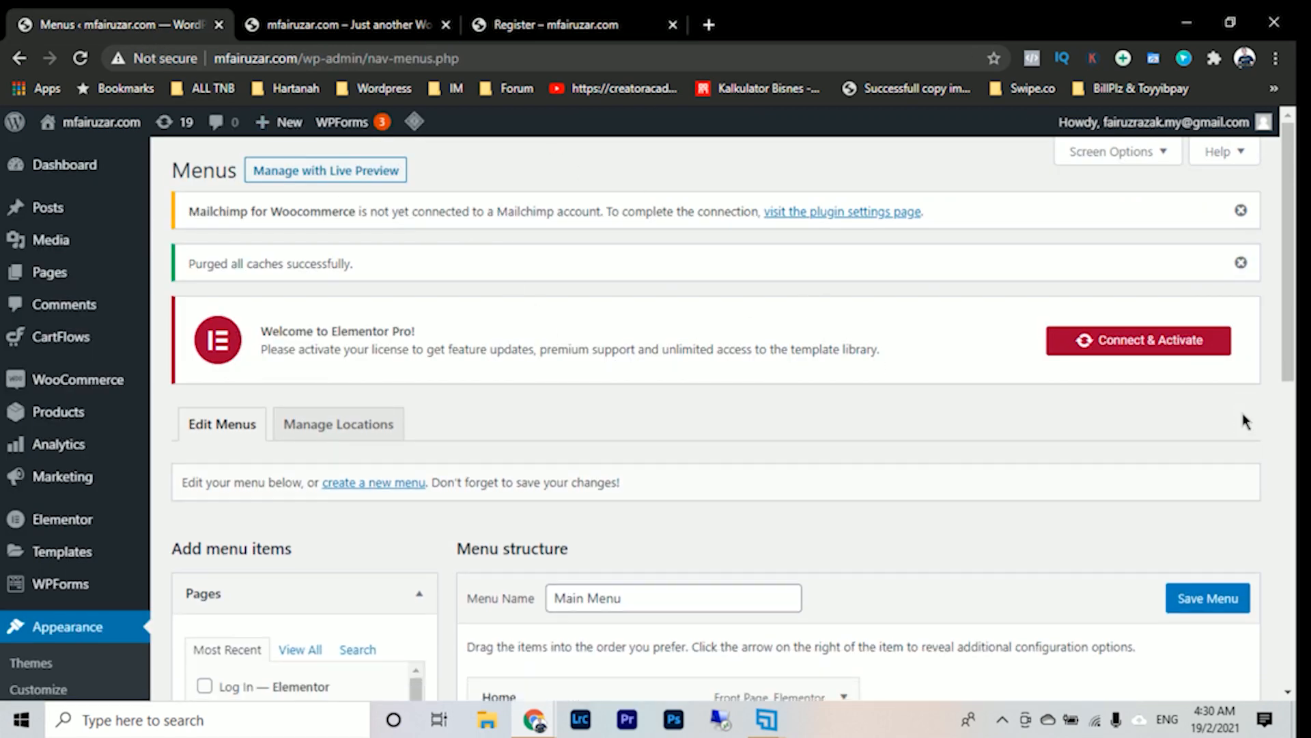
click(1241, 263)
click(1242, 211)
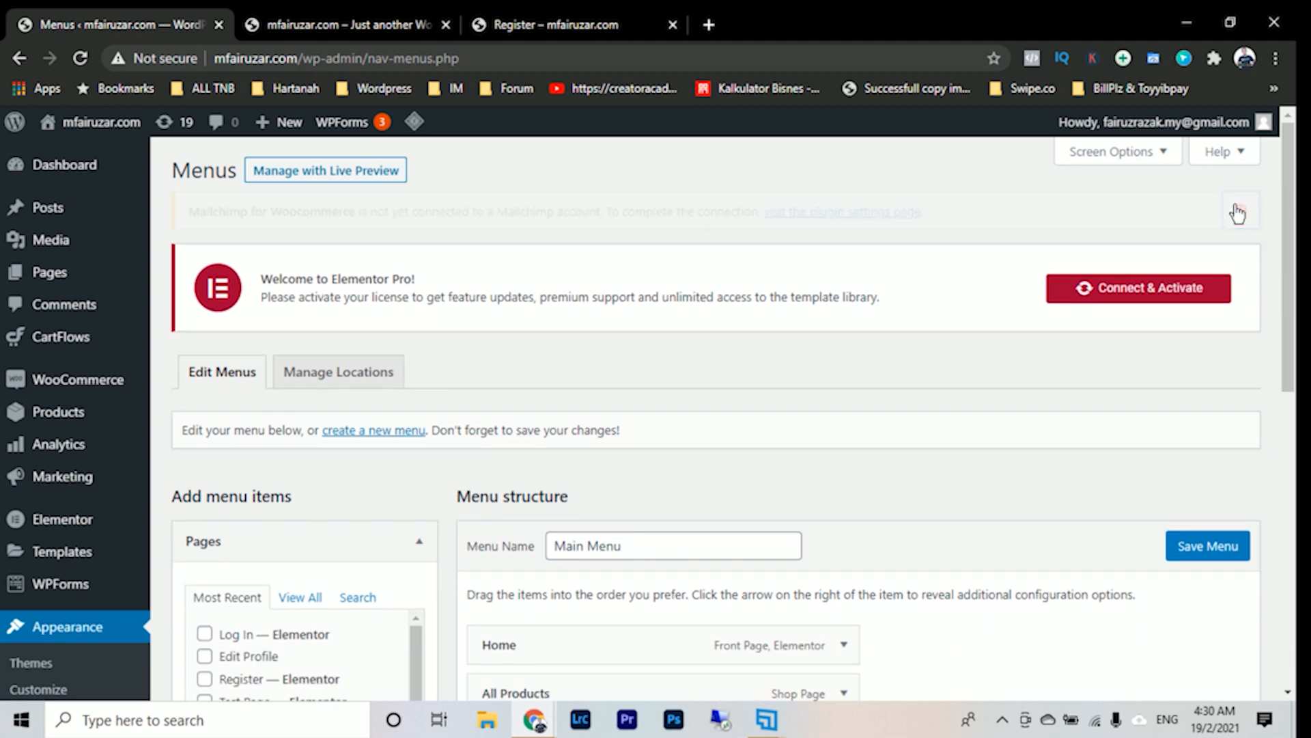